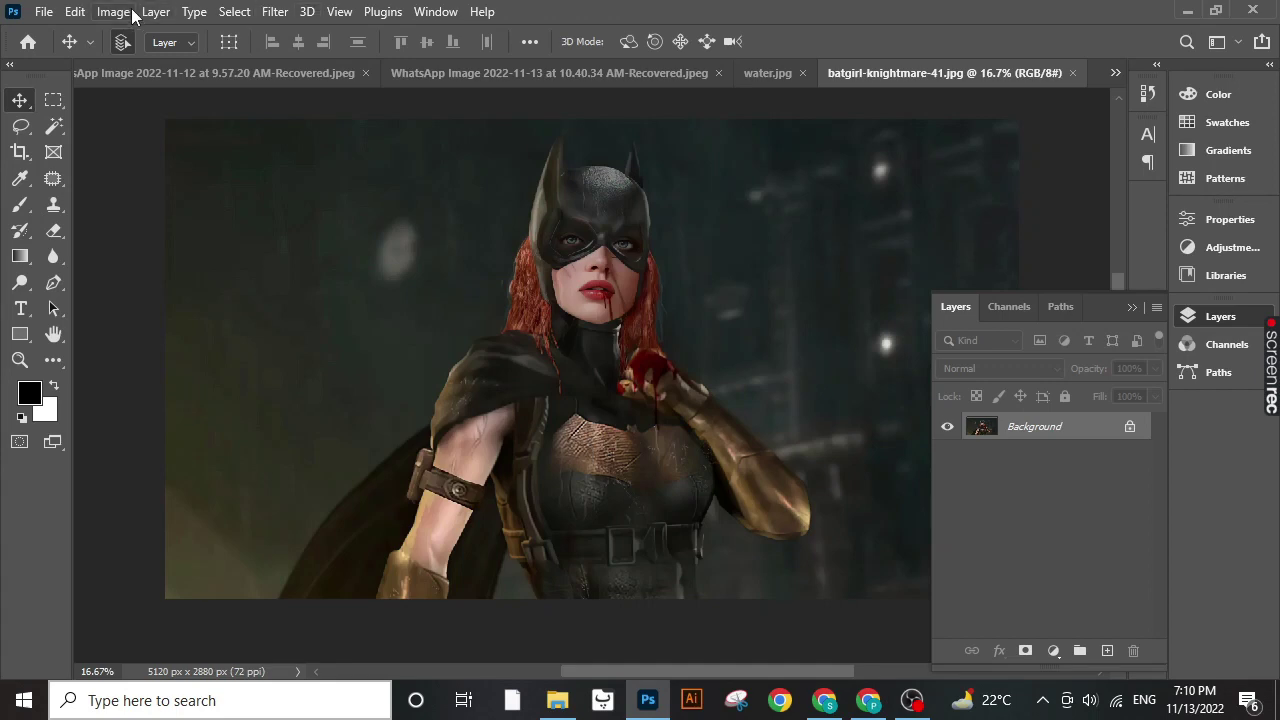
# - Create a new 2160 × 1350 px document with a white background
pyautogui.click(42, 12)
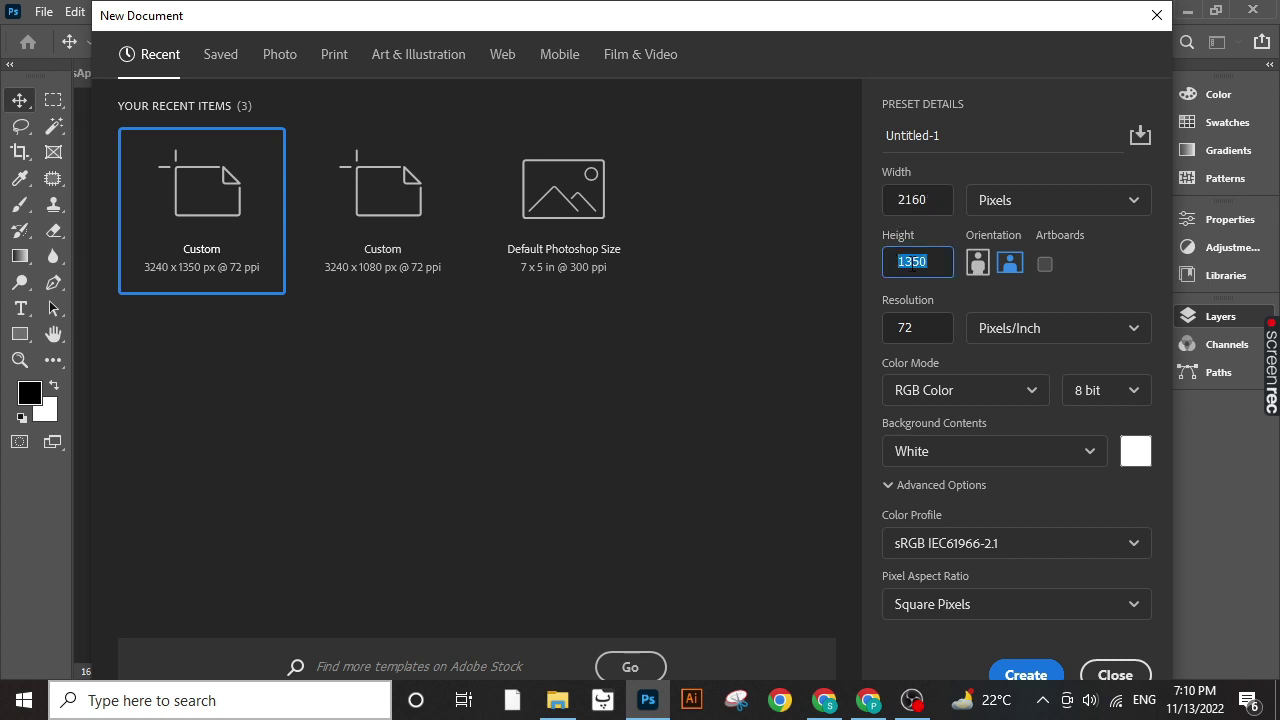
pyautogui.write('1350')
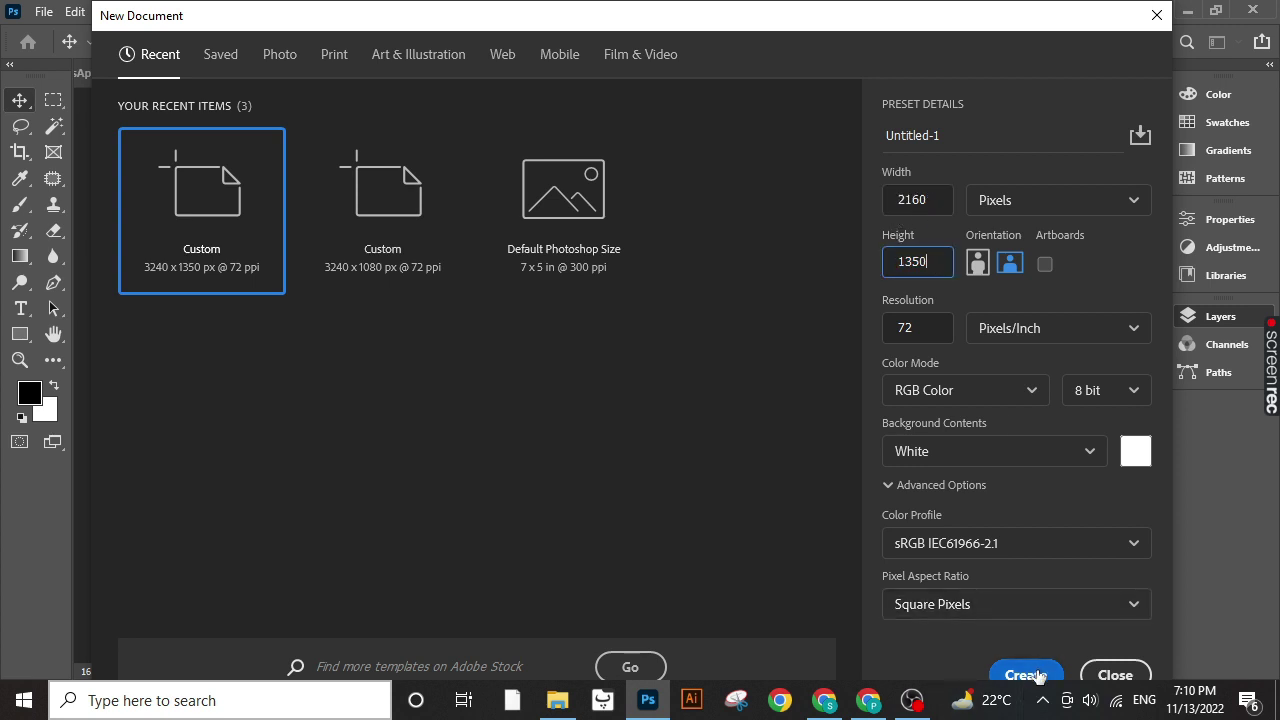
pyautogui.click(1022, 674)
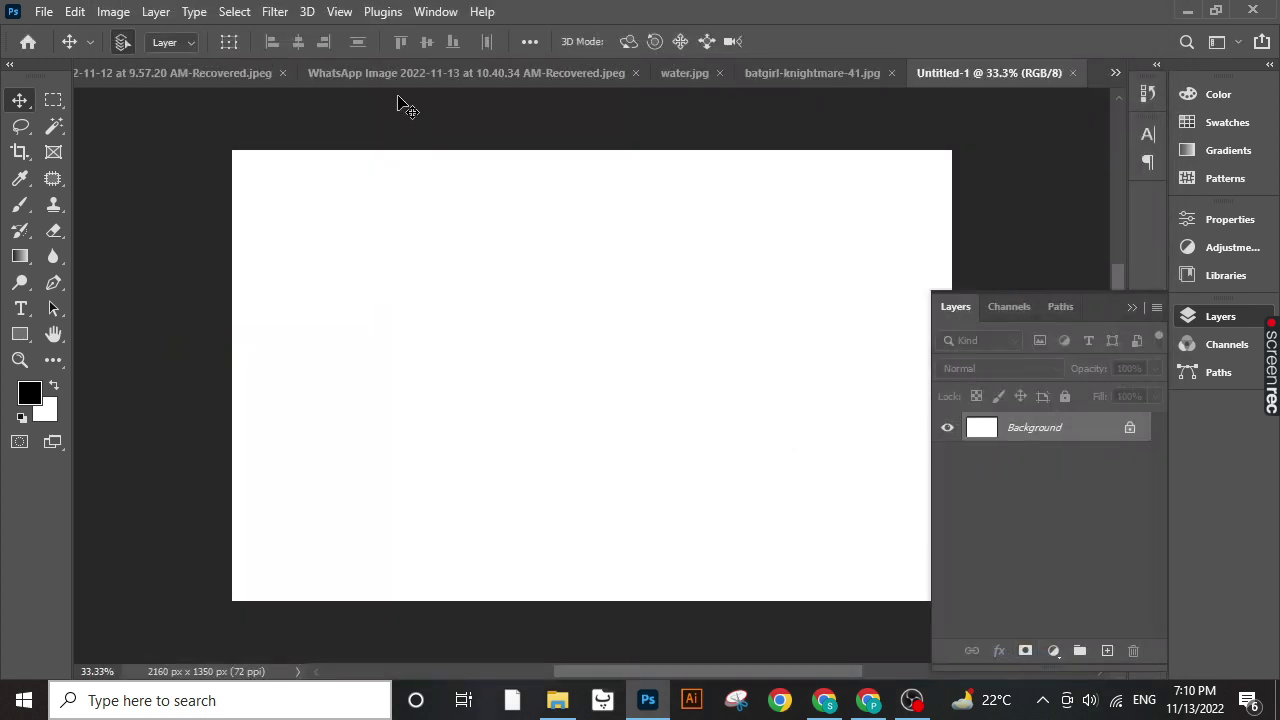
# - Add a two-column guide layout to the canvas
pyautogui.click(343, 14)
pyautogui.click(507, 606)
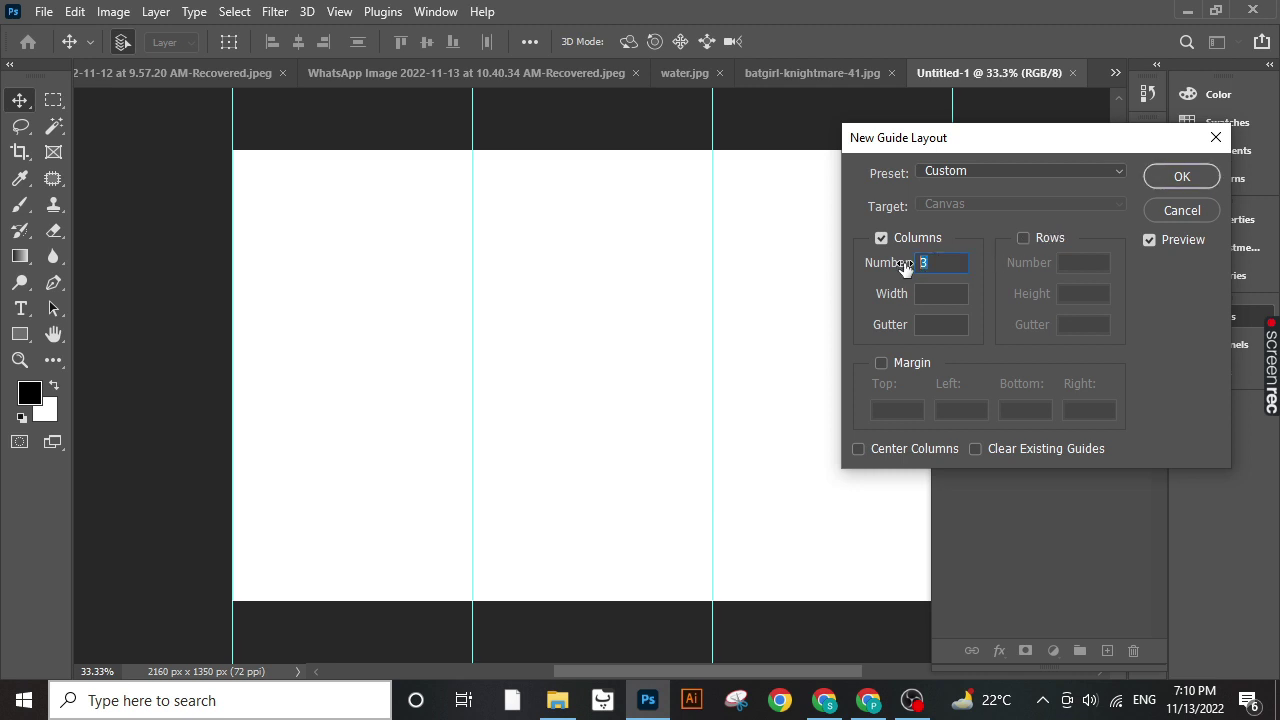
pyautogui.write('2')
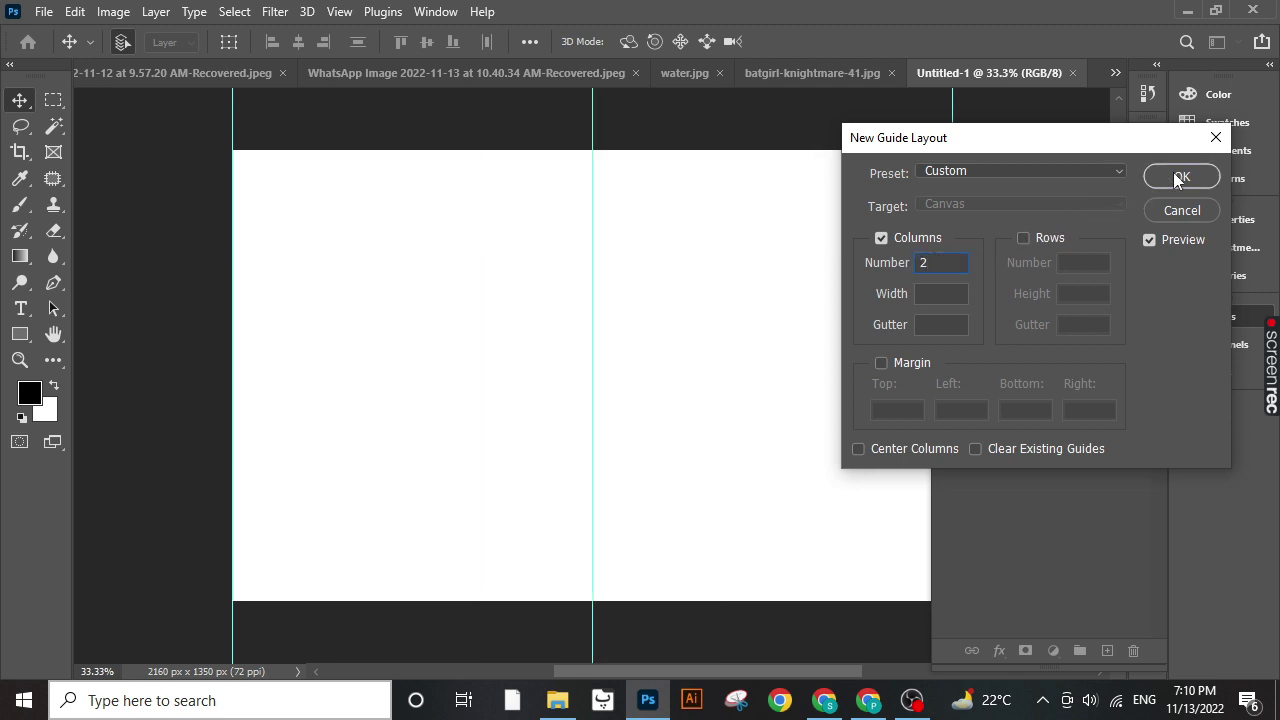
pyautogui.click(1176, 177)
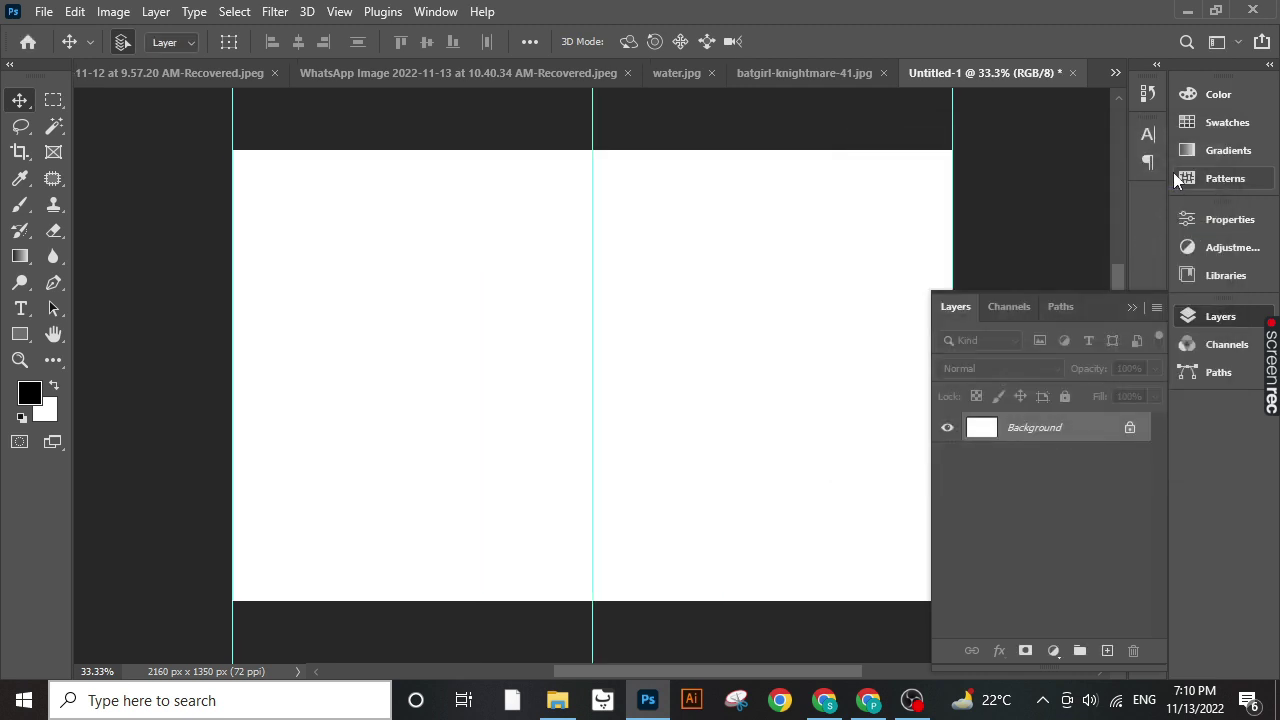
# - Create slices 01 and 02 from the guides with the Slice Tool
pyautogui.rightClick(18, 160)
pyautogui.click(84, 189)
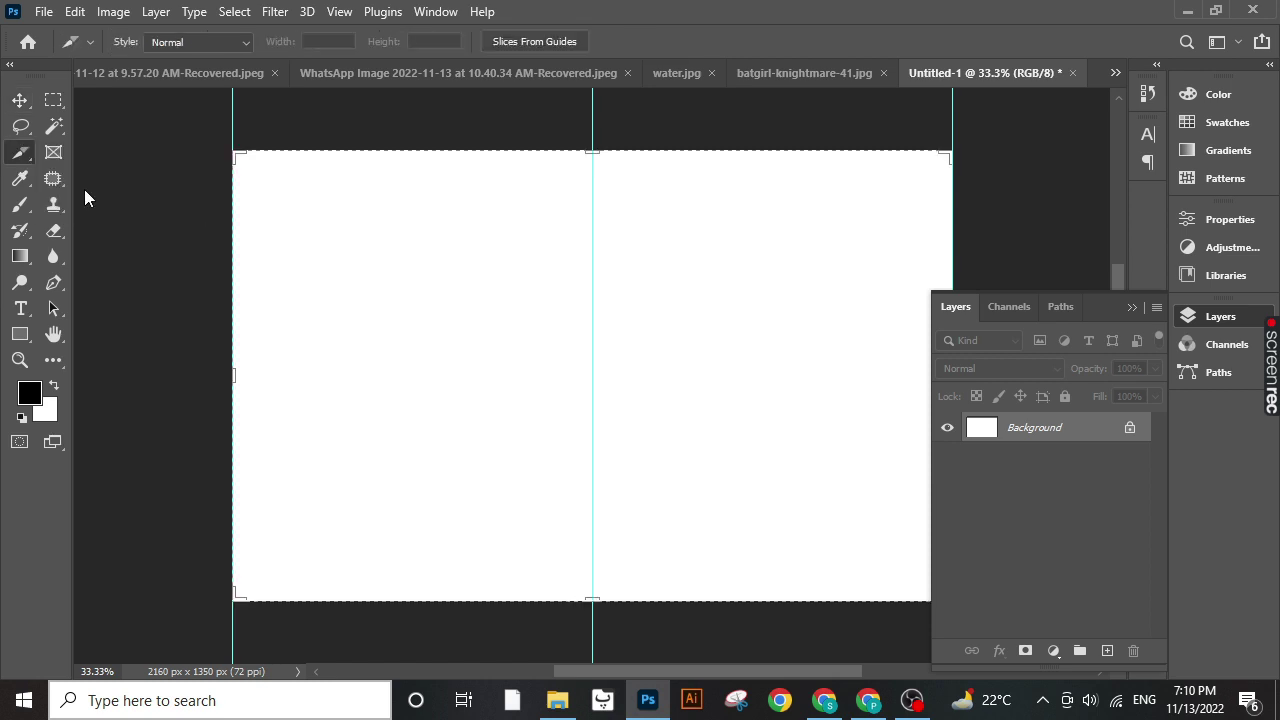
pyautogui.click(535, 41)
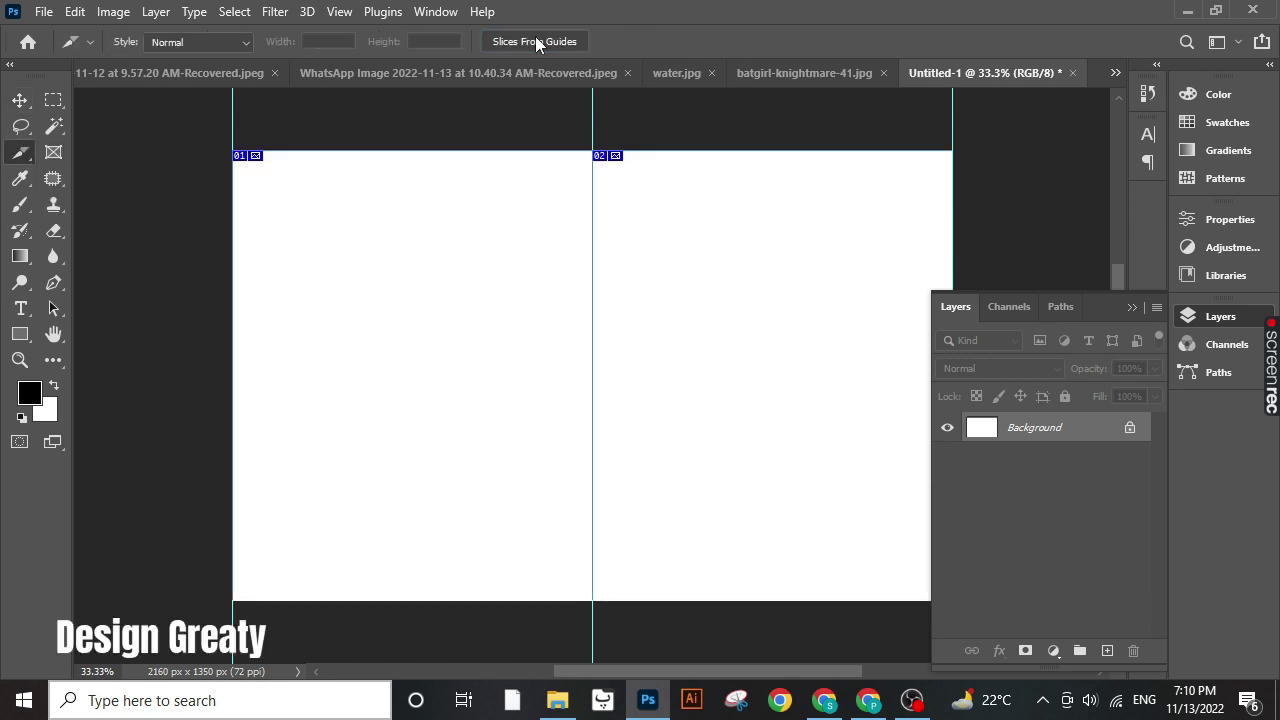
pyautogui.click(20, 100)
# - Add a black Solid Color fill layer over the canvas
pyautogui.scroll(-1, 559, 326)
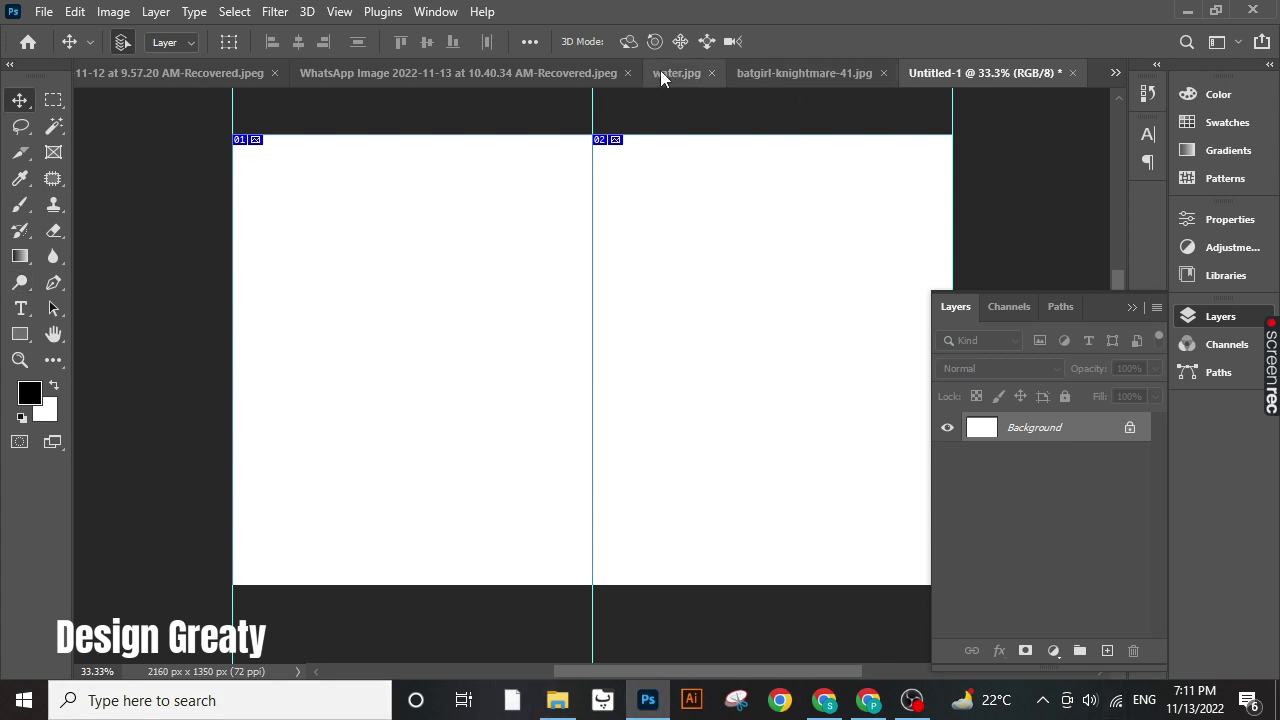
pyautogui.click(1054, 658)
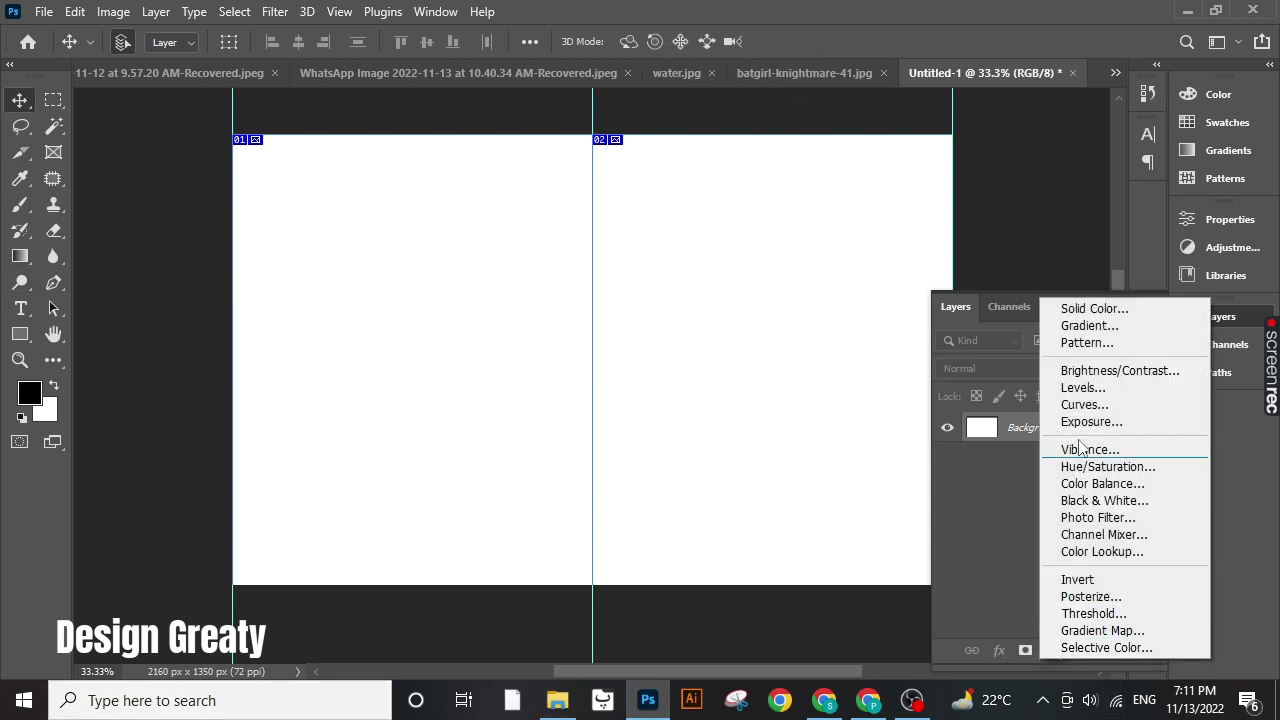
pyautogui.click(1104, 316)
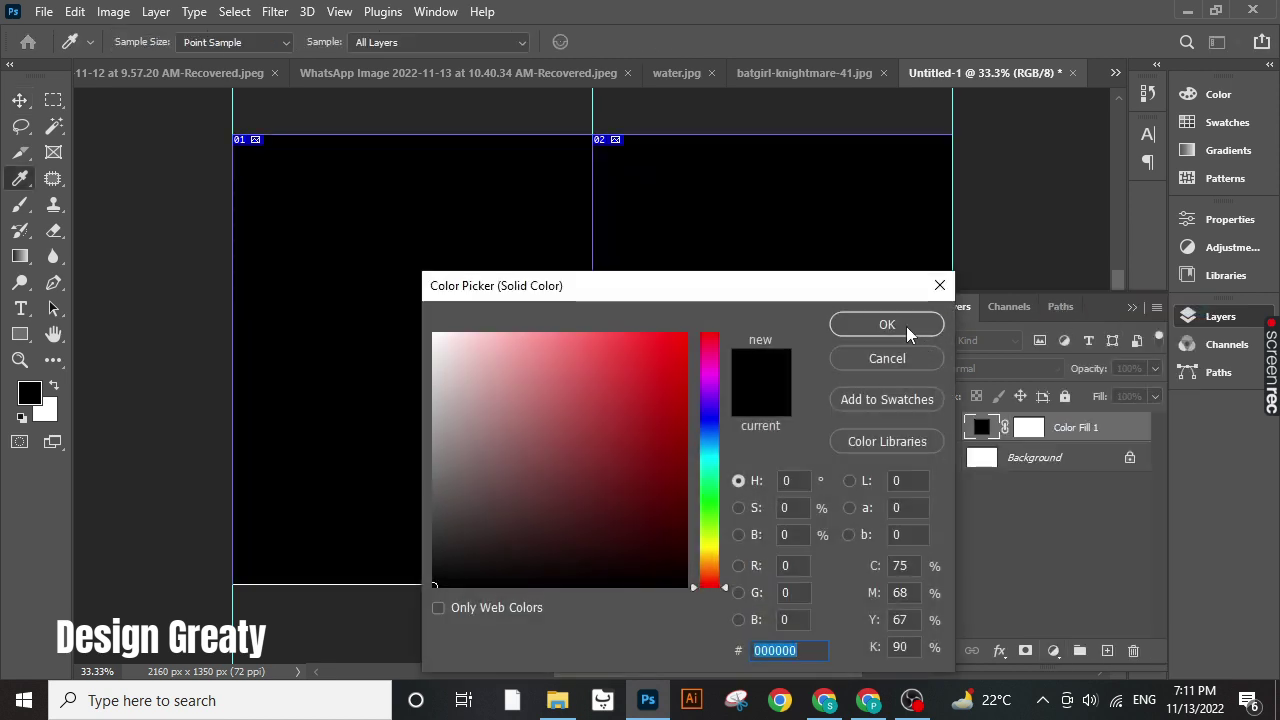
pyautogui.click(906, 326)
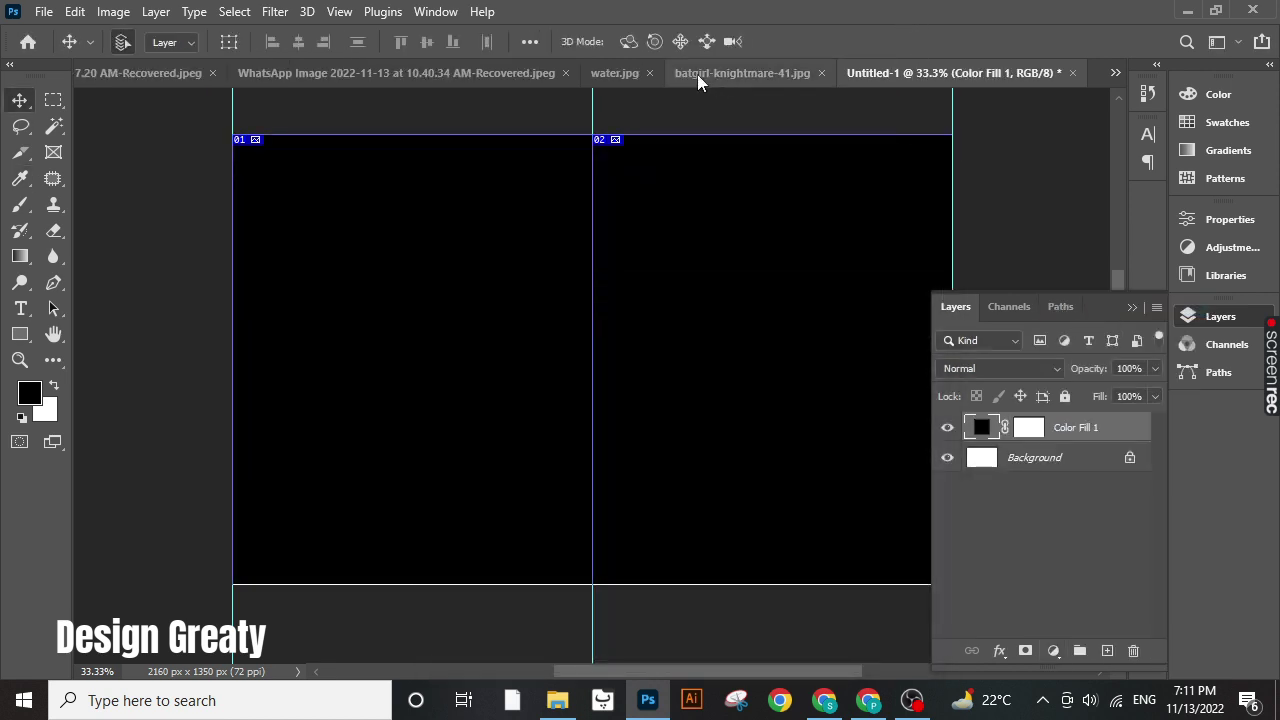
# - Drag water.jpg into the poster as a new layer, Layer 1
pyautogui.moveTo(606, 74)
pyautogui.mouseDown()
pyautogui.moveTo(686, 145)
pyautogui.moveTo(763, 175)
pyautogui.mouseUp()
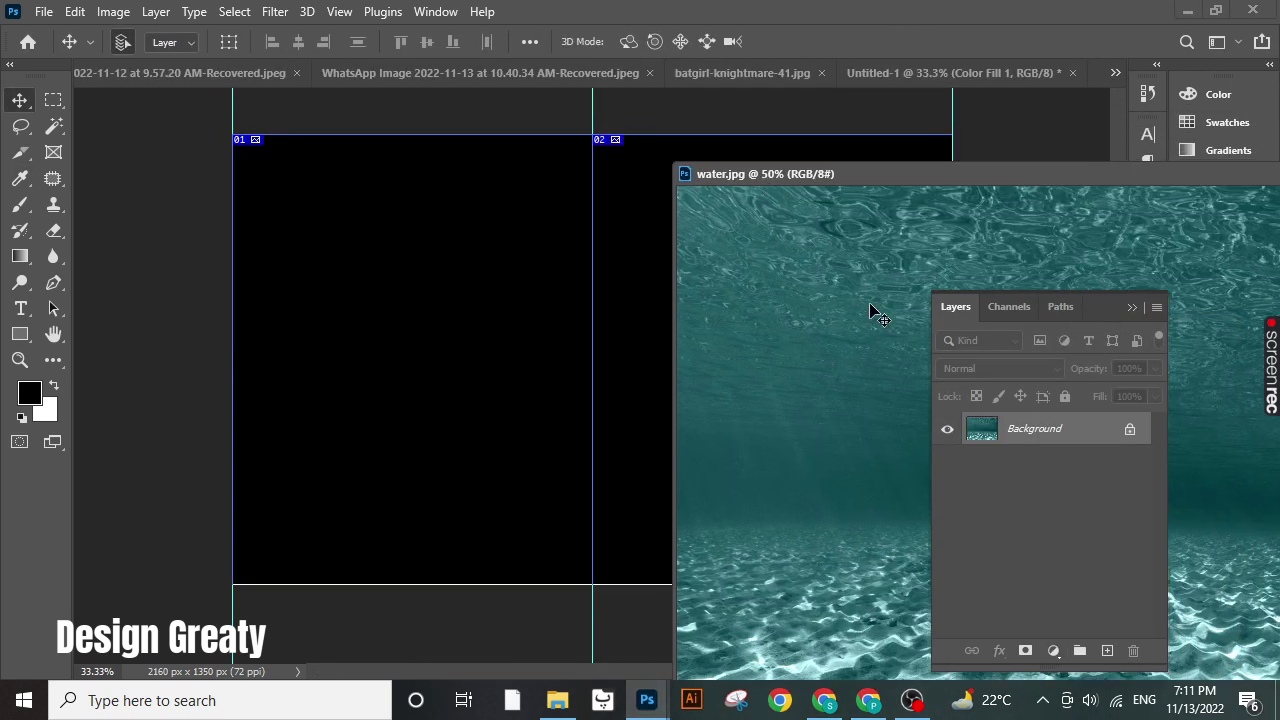
pyautogui.moveTo(871, 309)
pyautogui.mouseDown()
pyautogui.moveTo(514, 314)
pyautogui.moveTo(341, 198)
pyautogui.moveTo(392, 216)
pyautogui.mouseUp()
pyautogui.moveTo(994, 172); pyautogui.dragTo(949, 97)
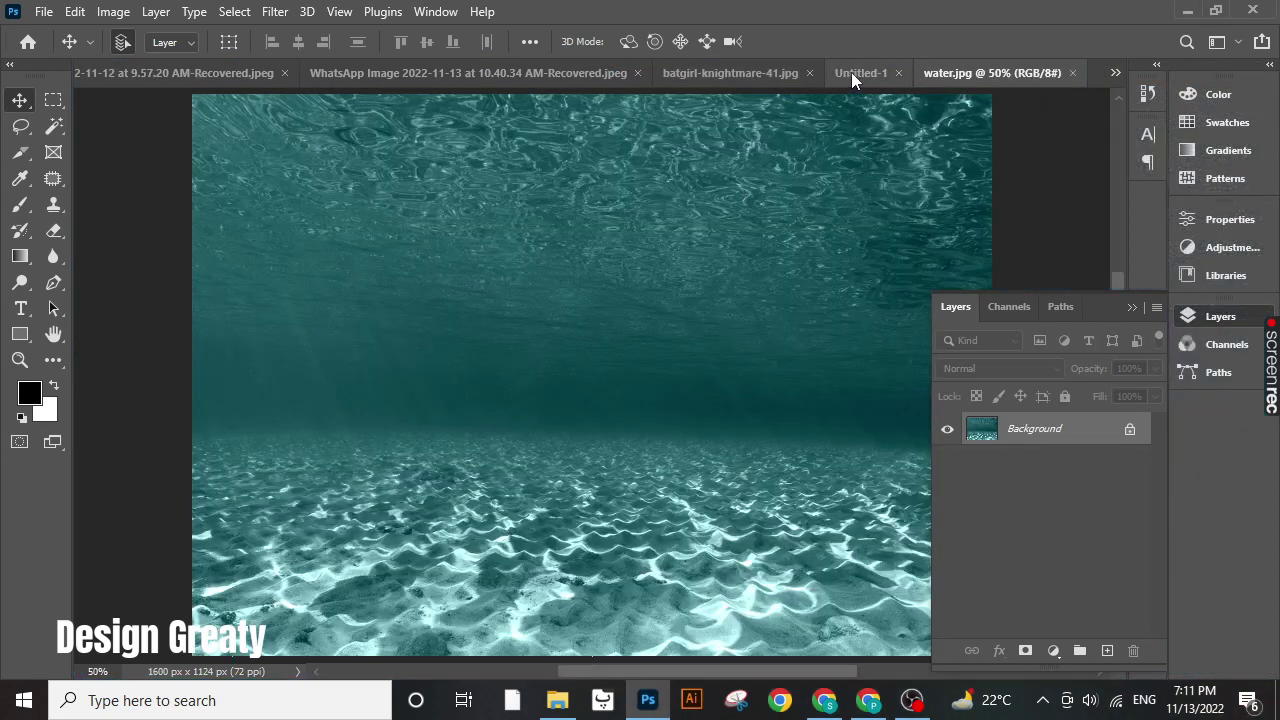
pyautogui.click(856, 74)
# - Scale the water layer with Free Transform to fill the canvas
pyautogui.hotkey('ctrl', 't')
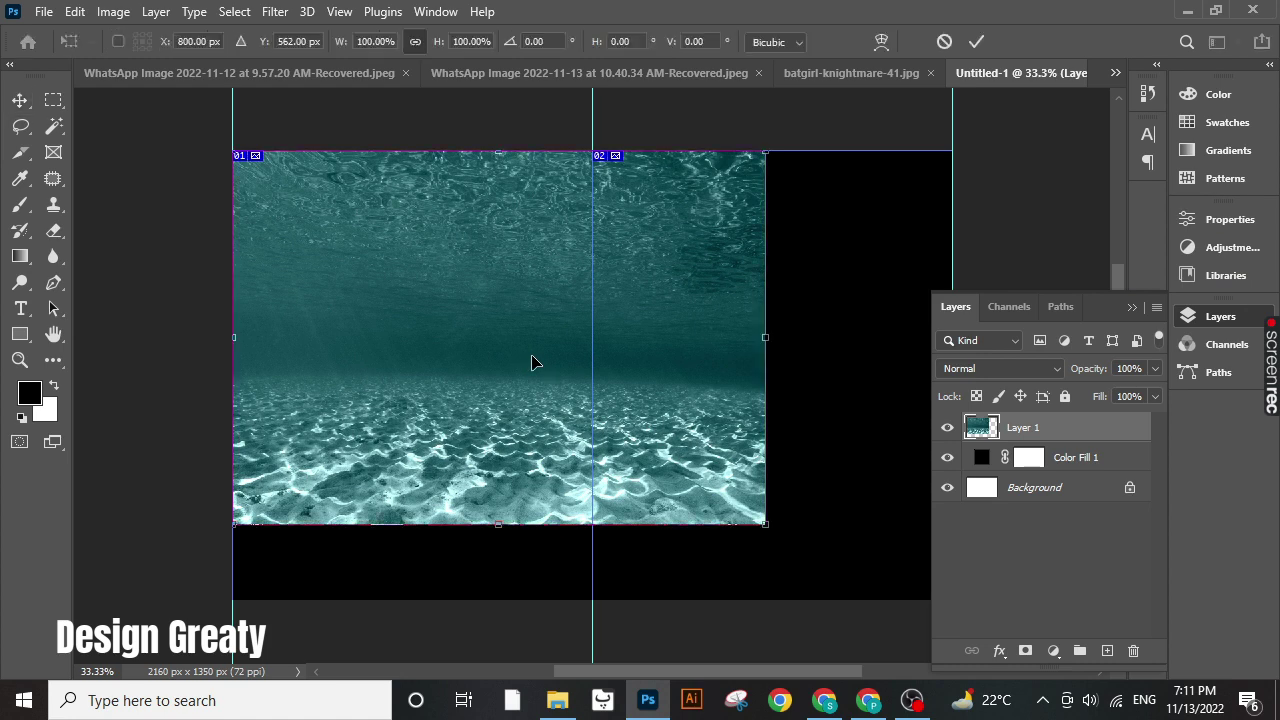
pyautogui.moveTo(717, 525)
pyautogui.mouseDown()
pyautogui.moveTo(878, 601)
pyautogui.moveTo(873, 581)
pyautogui.mouseUp()
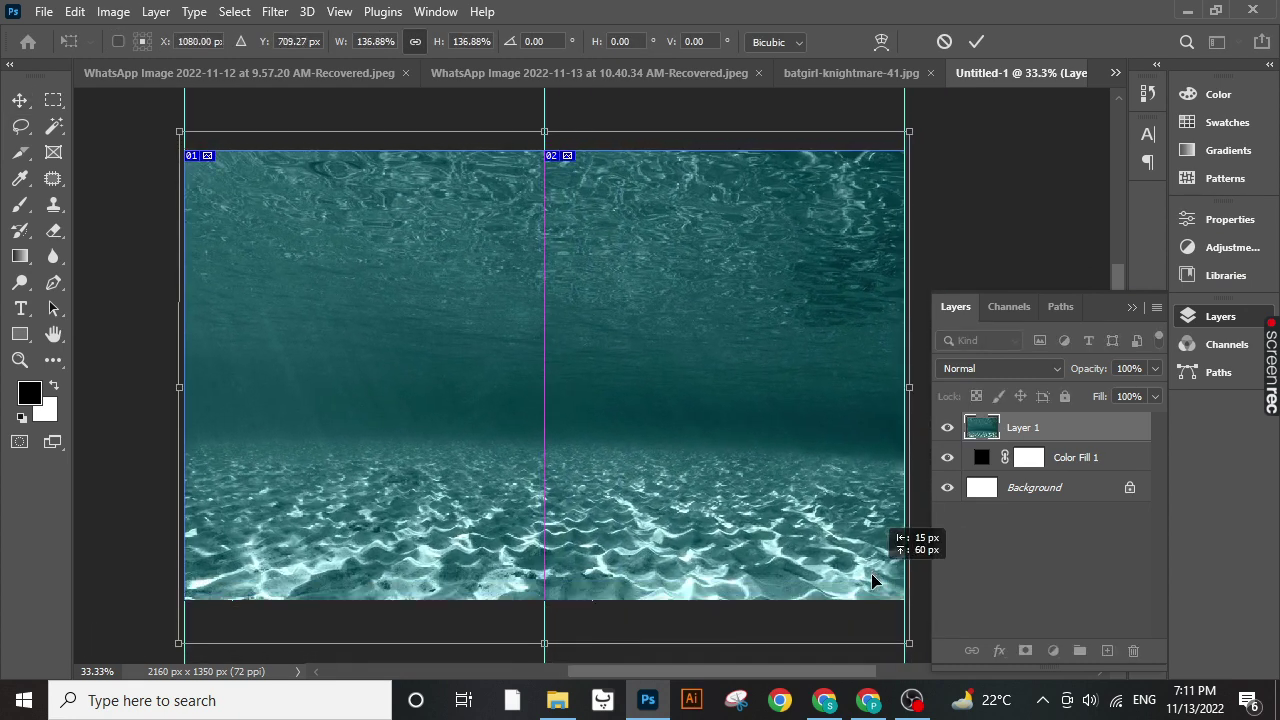
pyautogui.click(984, 42)
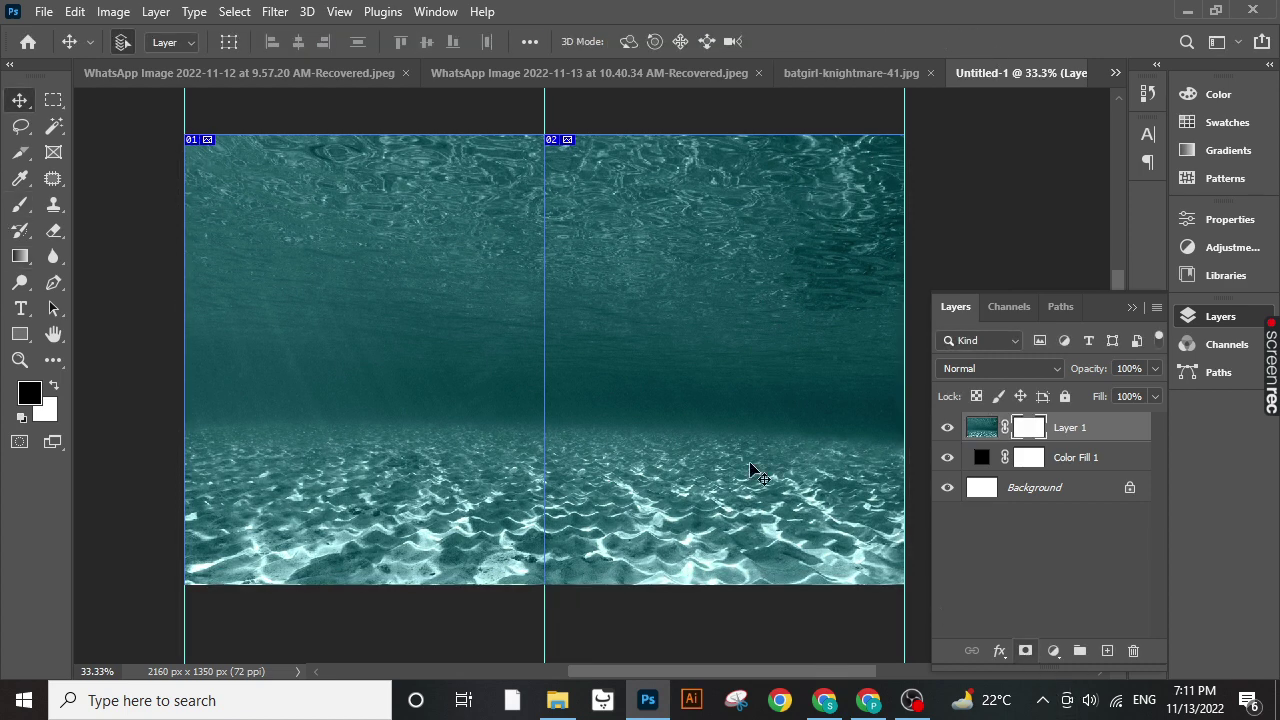
# - Set the Brush tool to size 1000 and 51% opacity
pyautogui.click(20, 204)
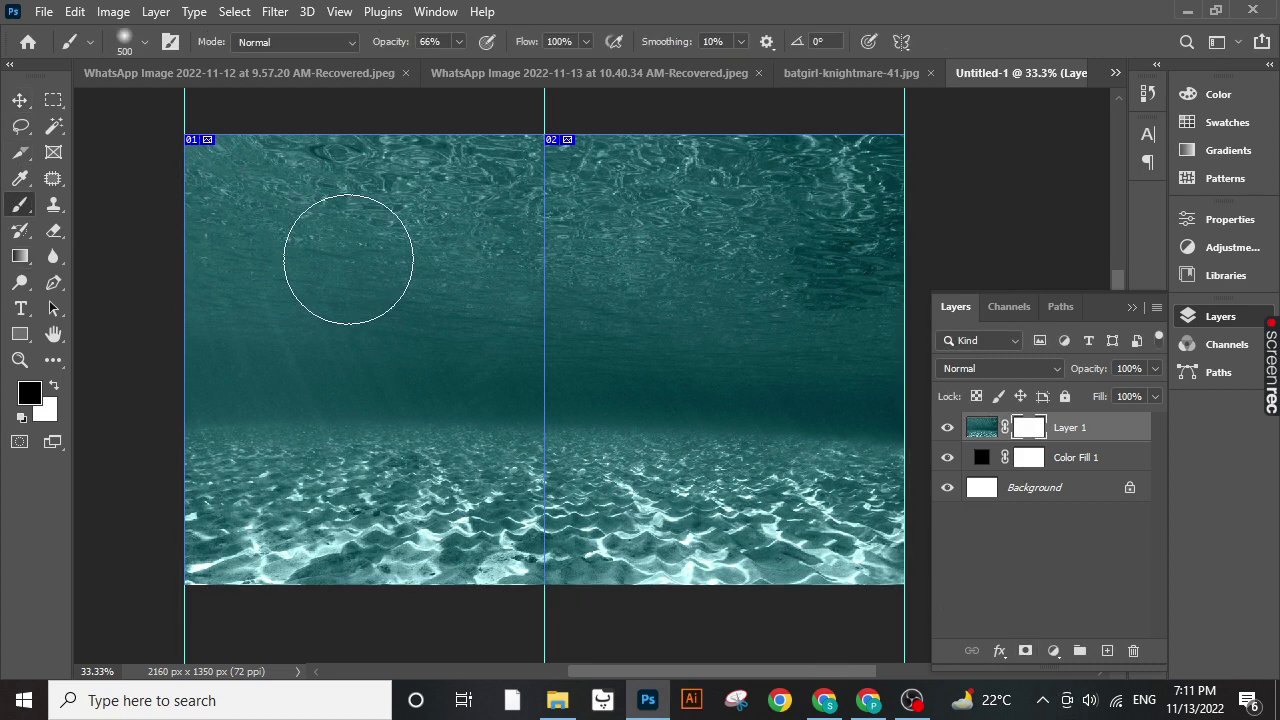
pyautogui.press(']')
pyautogui.press(']')
pyautogui.press(']')
pyautogui.press(']')
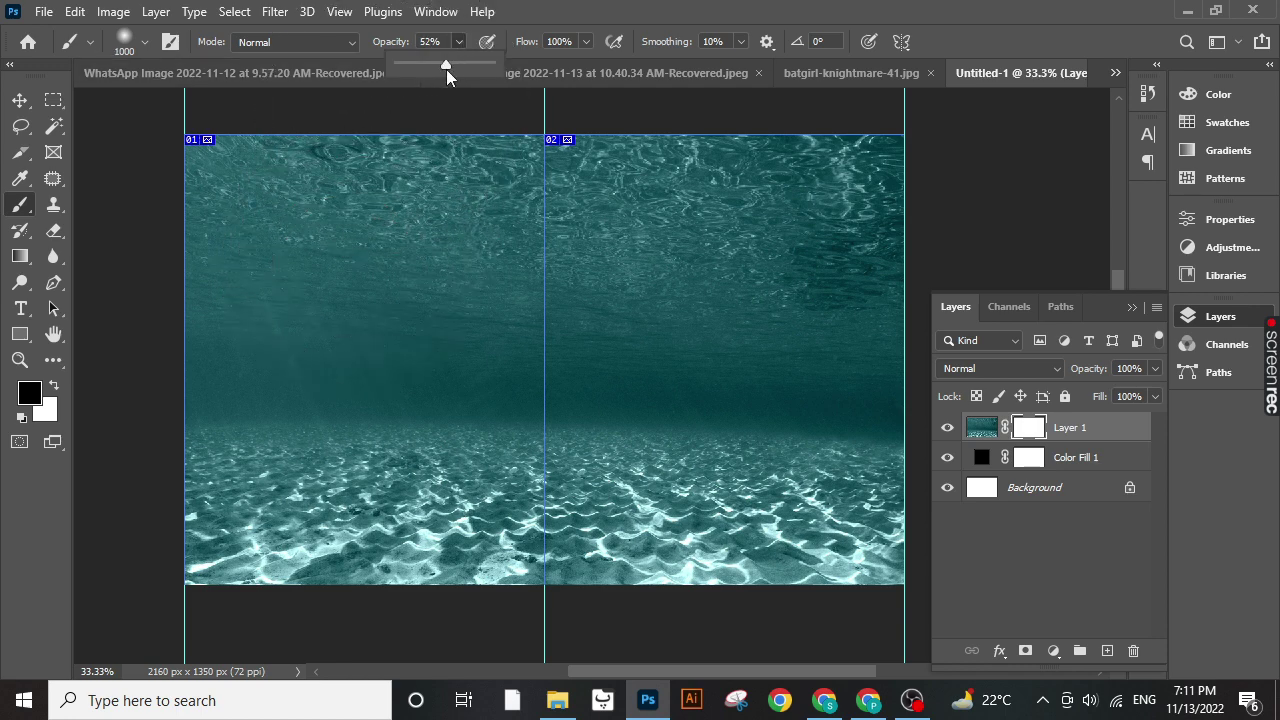
pyautogui.moveTo(446, 69); pyautogui.dragTo(444, 69)
# - Brush black on Layer 1's mask to darken the water, sand and top ripples
pyautogui.moveTo(257, 171); pyautogui.dragTo(980, 265)
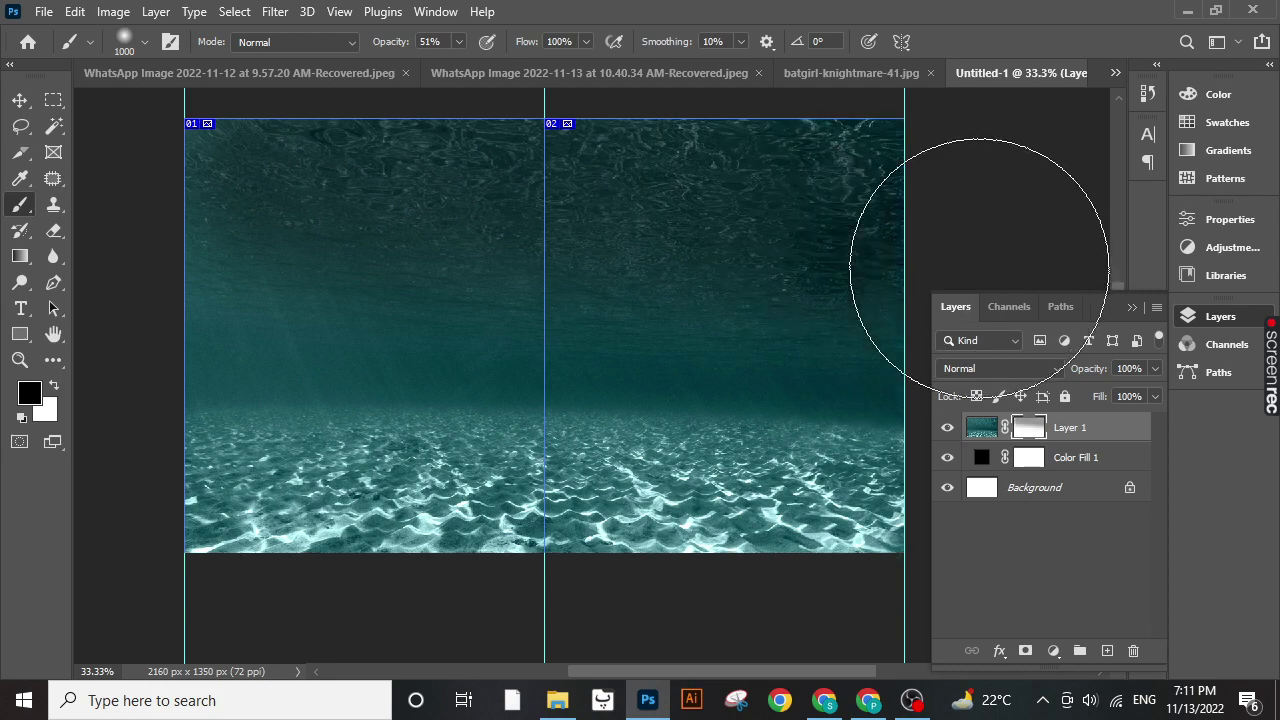
pyautogui.scroll(-2, 150, 500)
pyautogui.moveTo(229, 400); pyautogui.dragTo(900, 350)
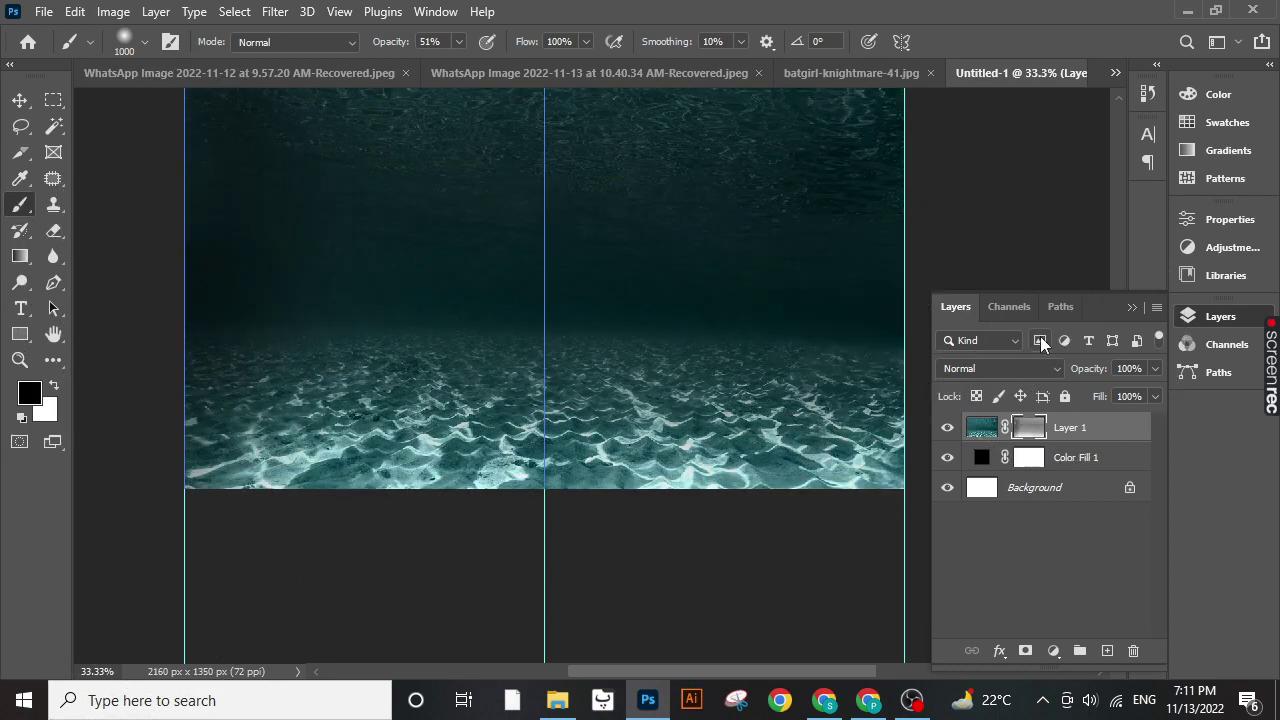
pyautogui.moveTo(857, 471)
pyautogui.mouseDown()
pyautogui.moveTo(300, 514)
pyautogui.moveTo(949, 469)
pyautogui.mouseUp()
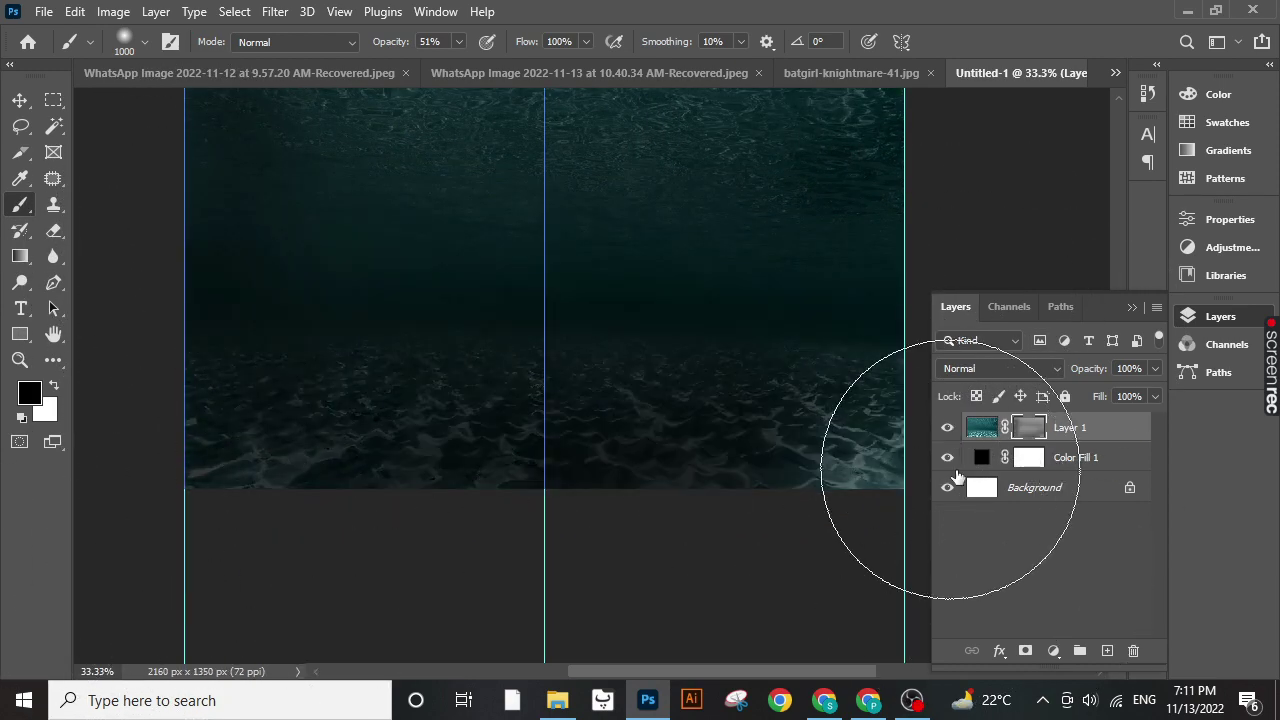
pyautogui.moveTo(830, 360); pyautogui.dragTo(800, 486)
pyautogui.scroll(4, 800, 486)
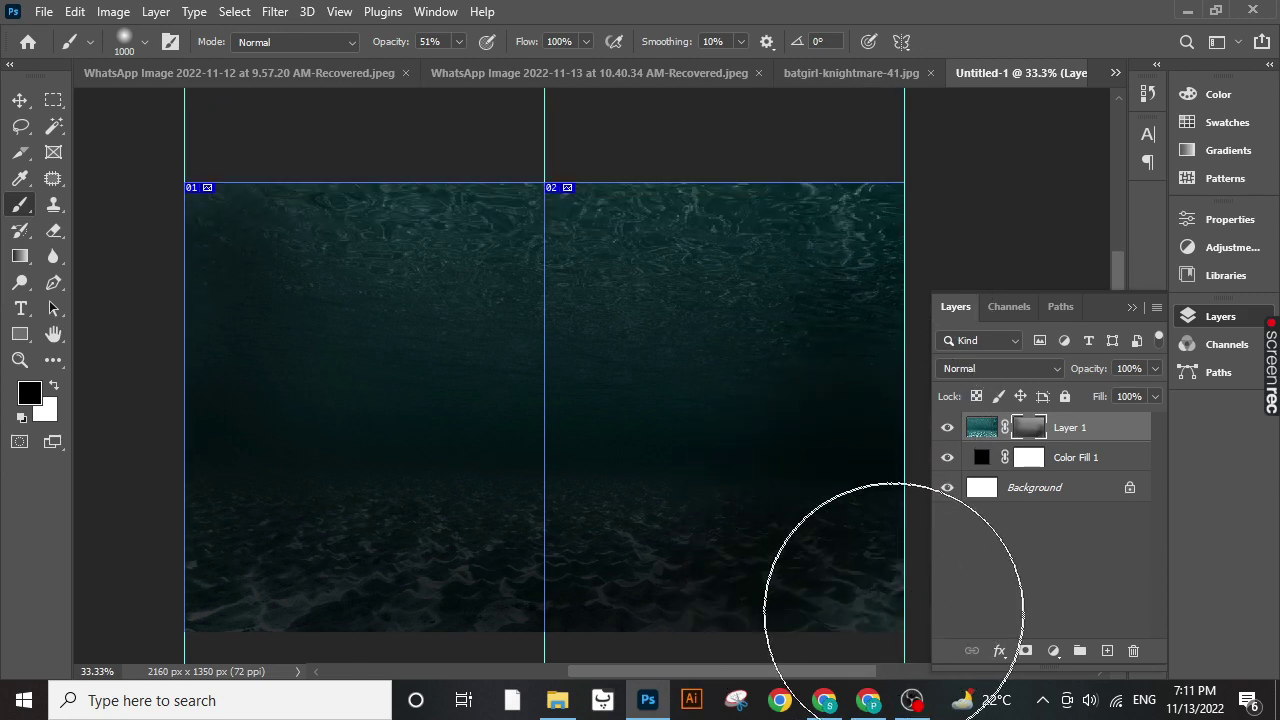
pyautogui.scroll(-4, 870, 570)
pyautogui.scroll(3, 835, 543)
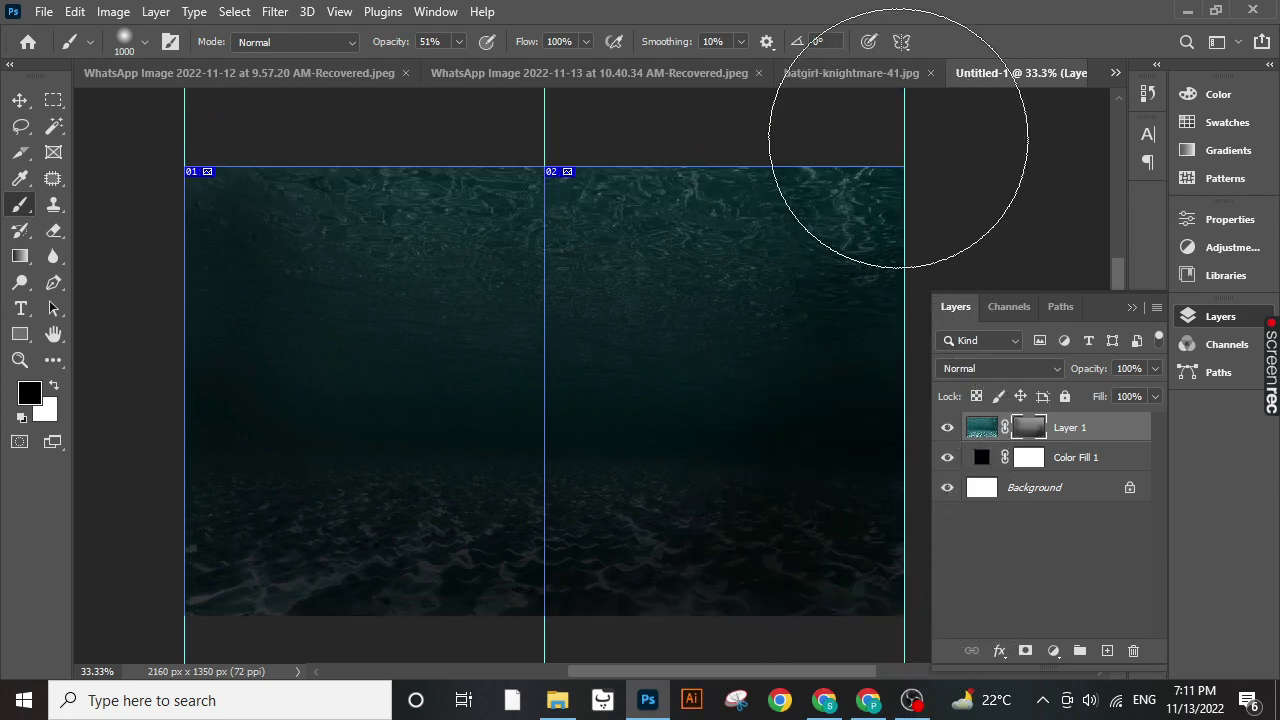
pyautogui.moveTo(898, 138)
pyautogui.mouseDown()
pyautogui.moveTo(597, 191)
pyautogui.moveTo(286, 186)
pyautogui.moveTo(83, 200)
pyautogui.mouseUp()
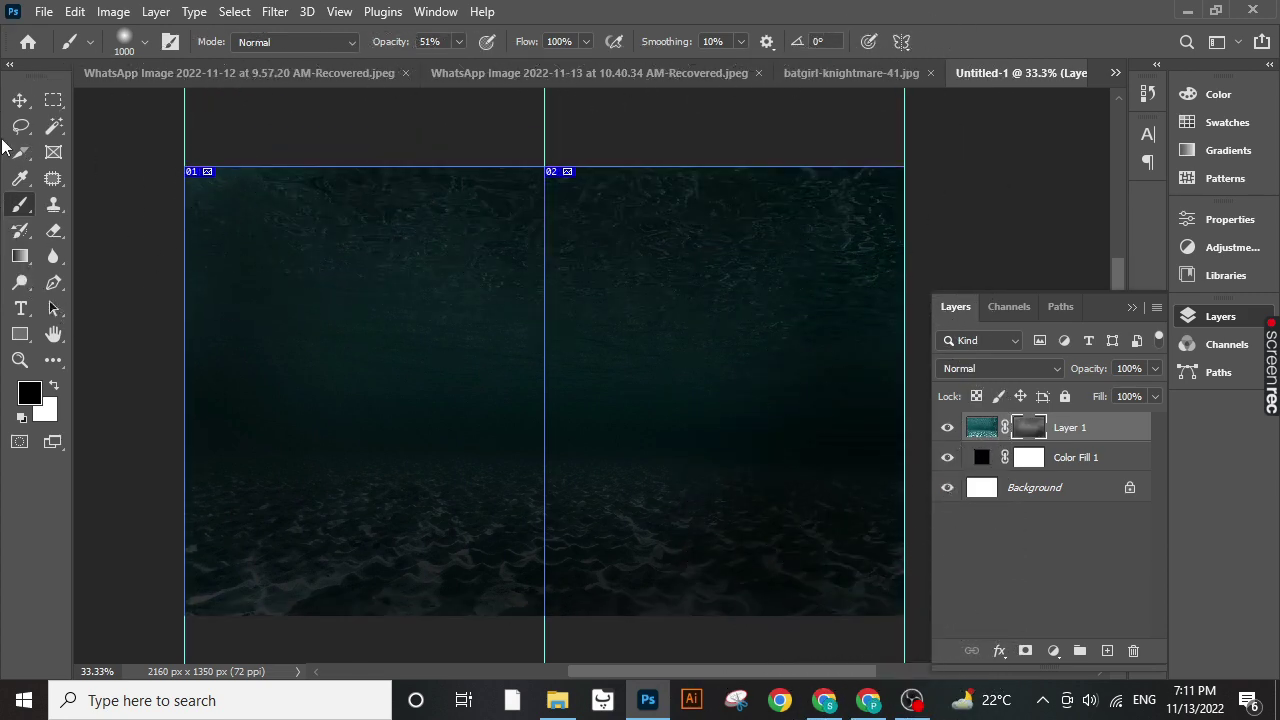
pyautogui.click(195, 180)
pyautogui.click(20, 100)
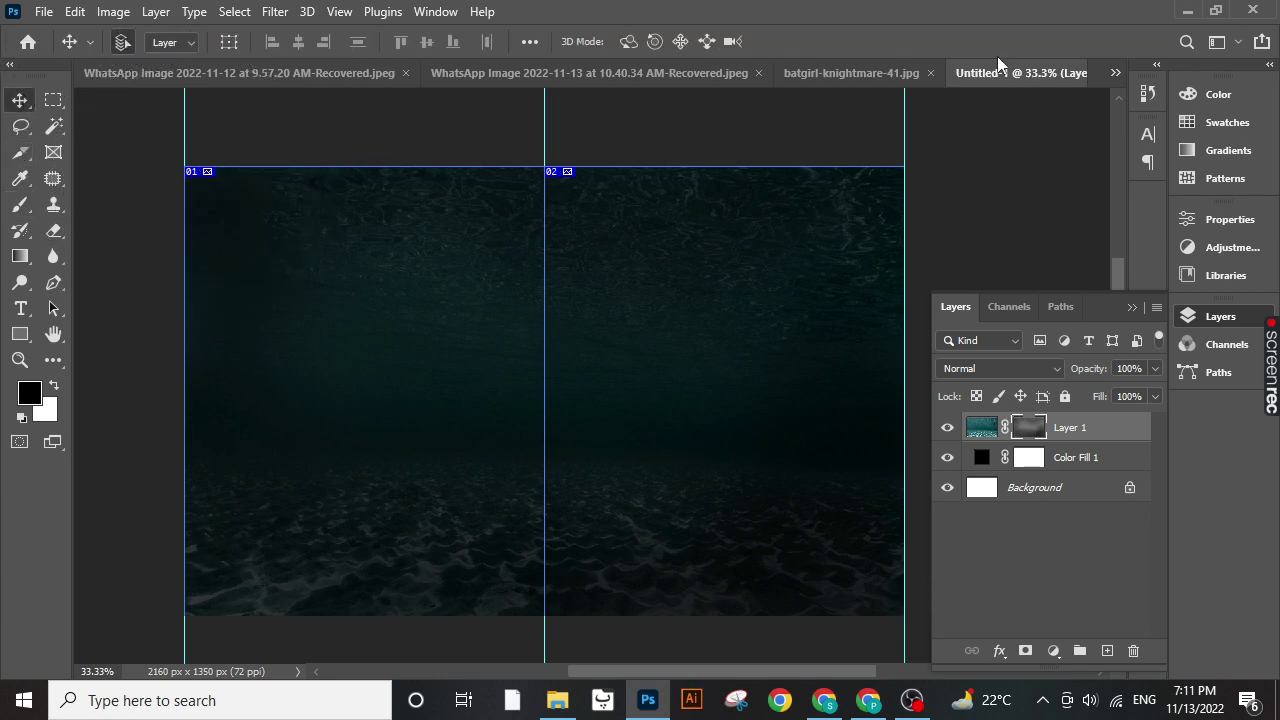
# - Copy batgirl-knightmare-41.jpg into the poster as Layer 2
pyautogui.click(828, 73)
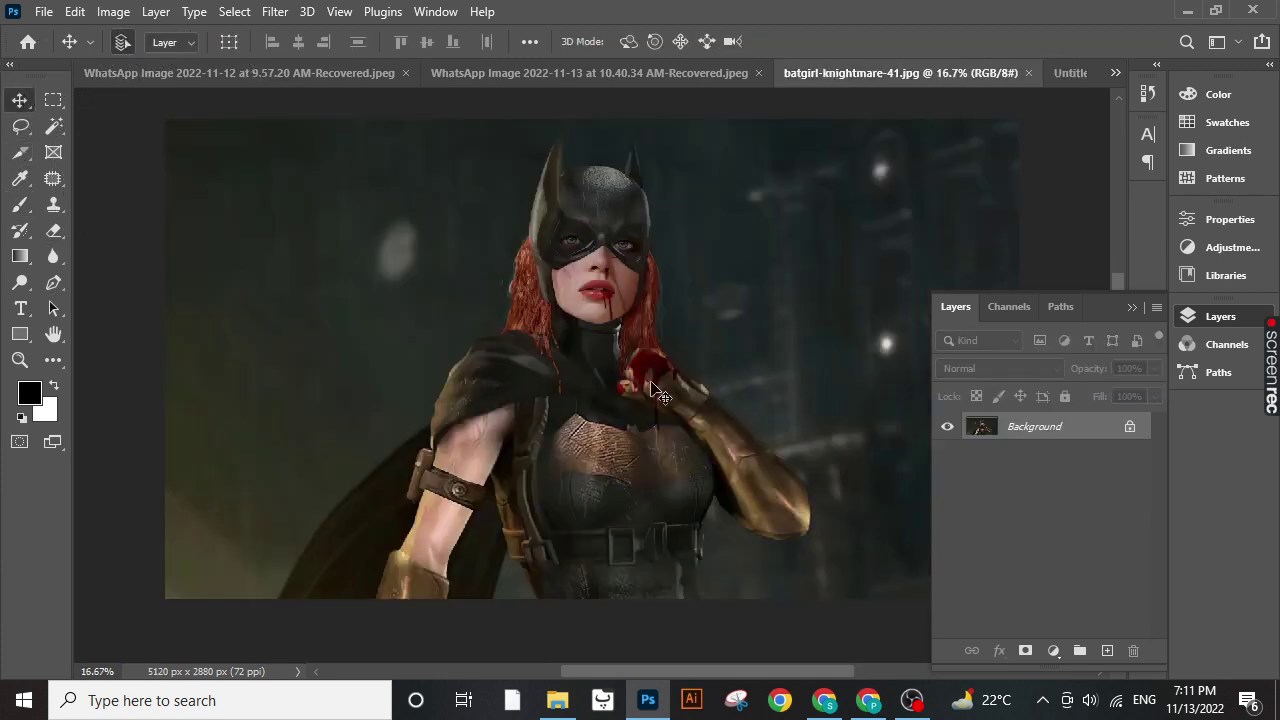
pyautogui.moveTo(890, 82); pyautogui.dragTo(890, 110)
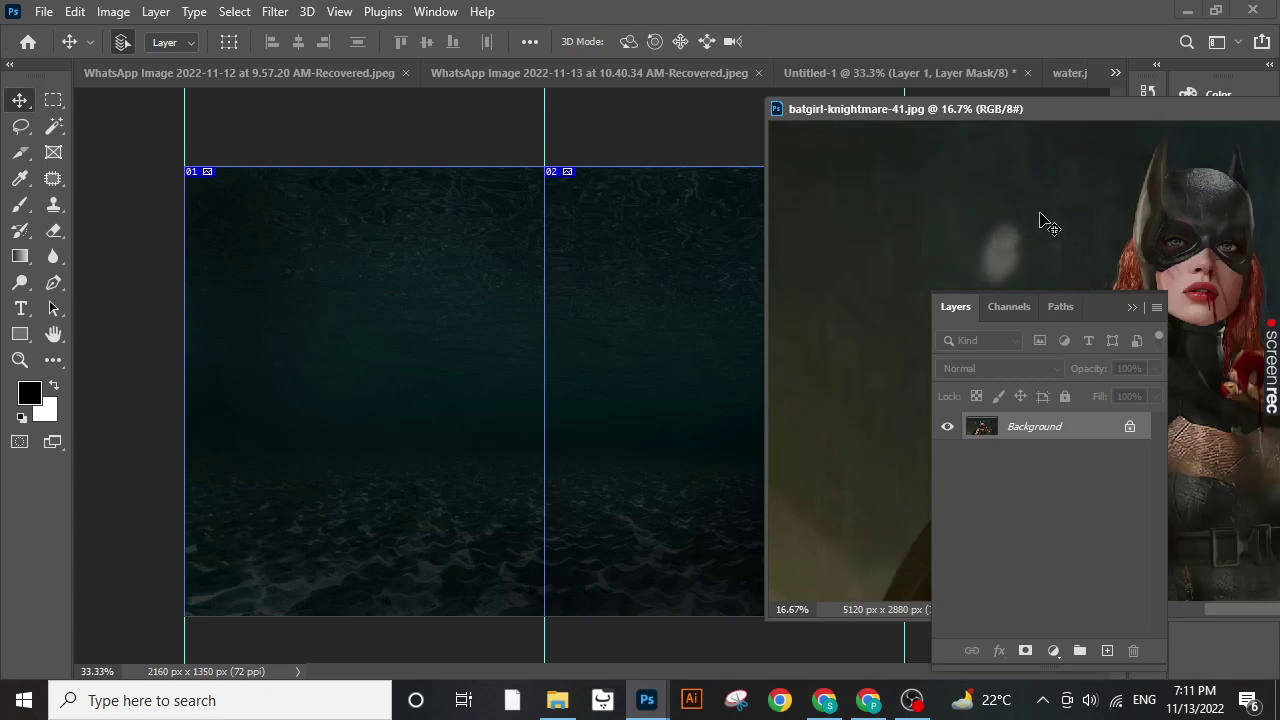
pyautogui.moveTo(1188, 249); pyautogui.dragTo(630, 348)
pyautogui.moveTo(900, 108); pyautogui.dragTo(891, 69)
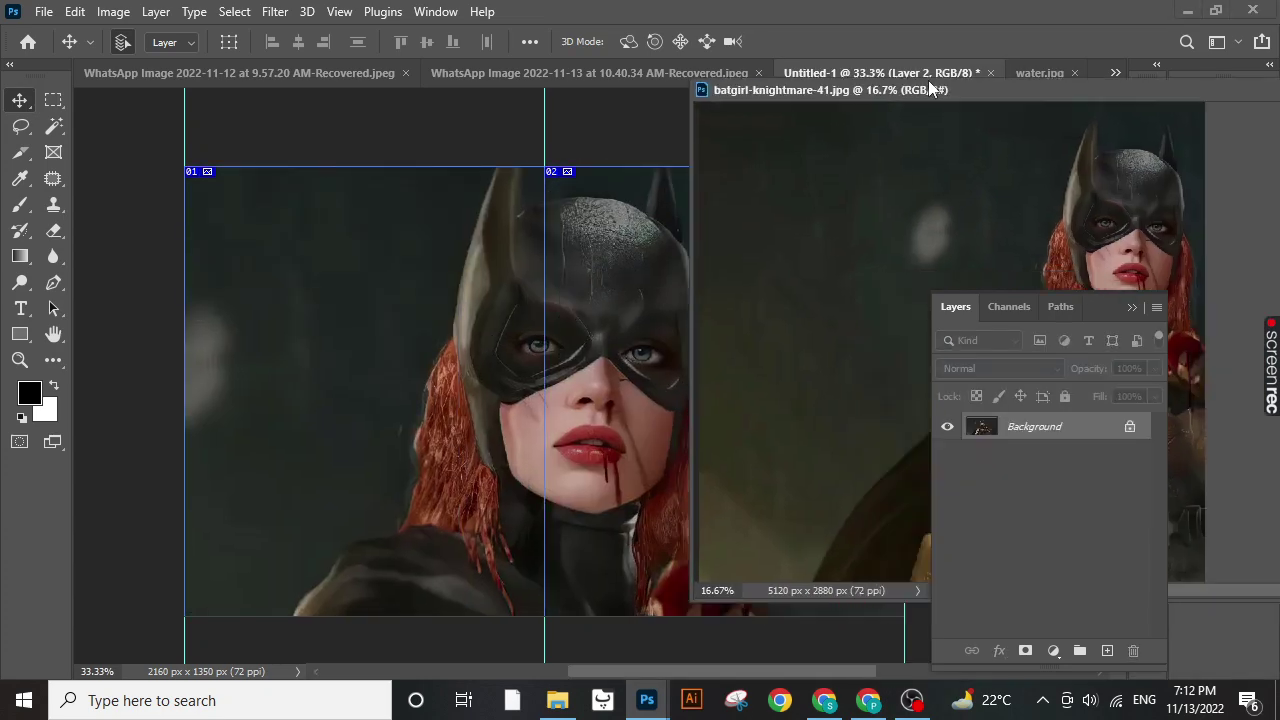
pyautogui.click(677, 75)
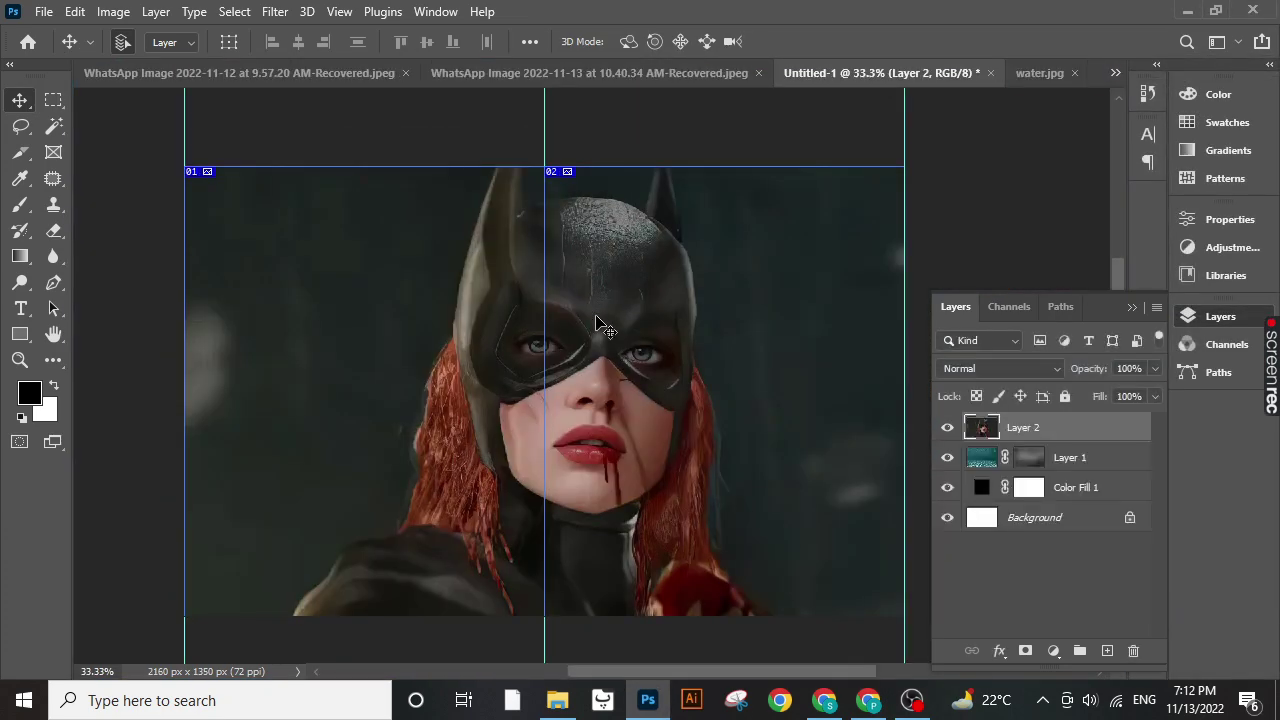
# - Shrink the Batgirl photo with Free Transform and position it over the canvas
pyautogui.hotkey('ctrl', 't')
pyautogui.scroll(-1, 605, 320)
pyautogui.scroll(-1, 605, 320)
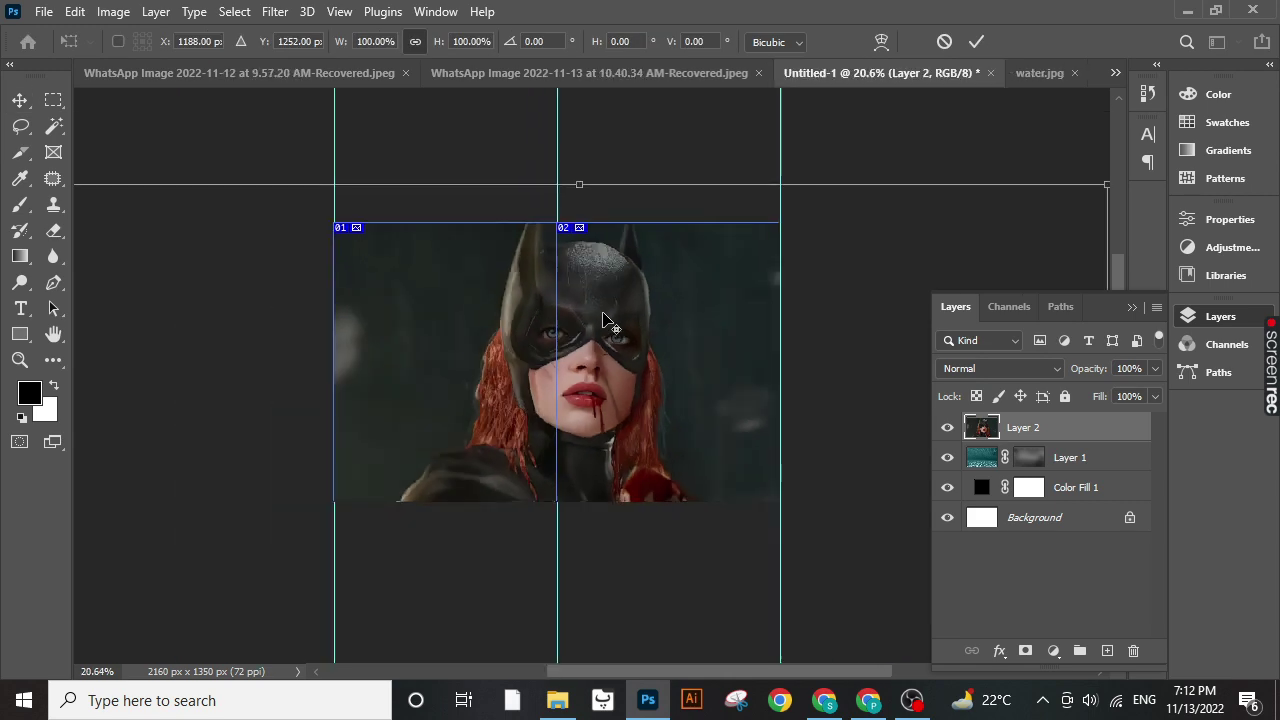
pyautogui.scroll(-2, 605, 320)
pyautogui.moveTo(575, 200); pyautogui.dragTo(577, 378)
pyautogui.moveTo(635, 419); pyautogui.dragTo(597, 273)
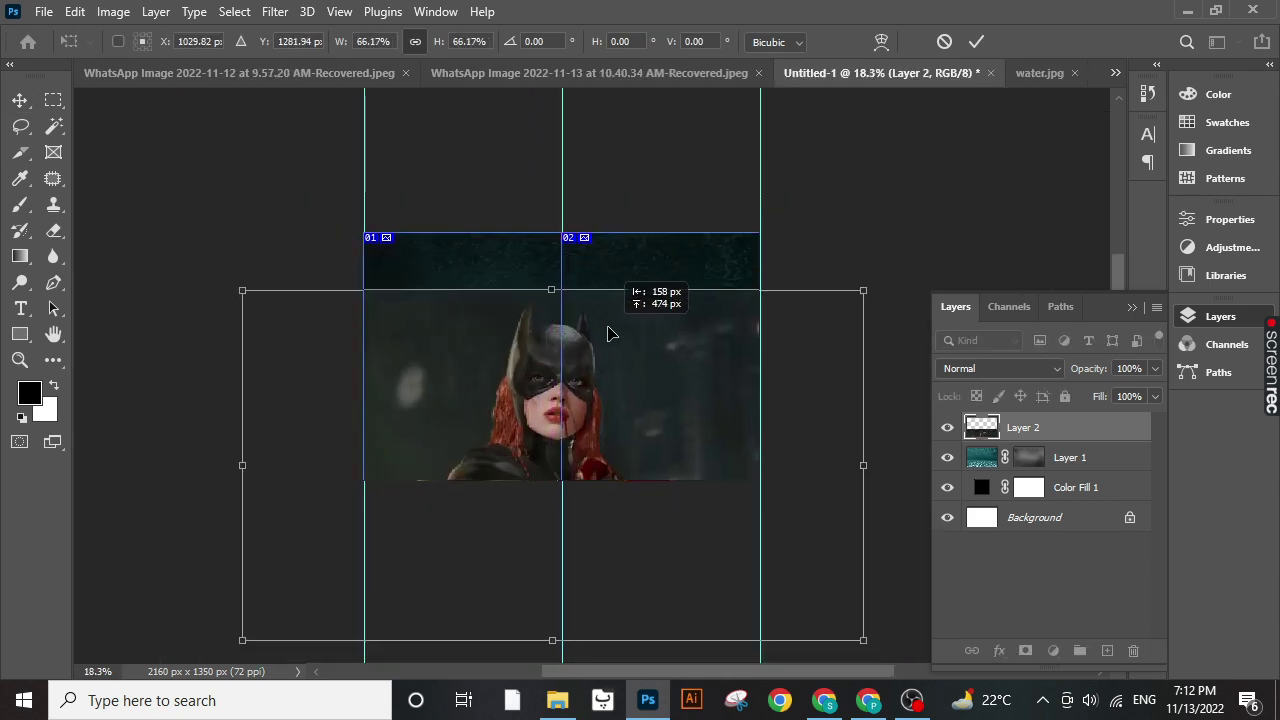
# - Flip the Batgirl photo horizontally, scale it to span both slices, and commit
pyautogui.rightClick(612, 396)
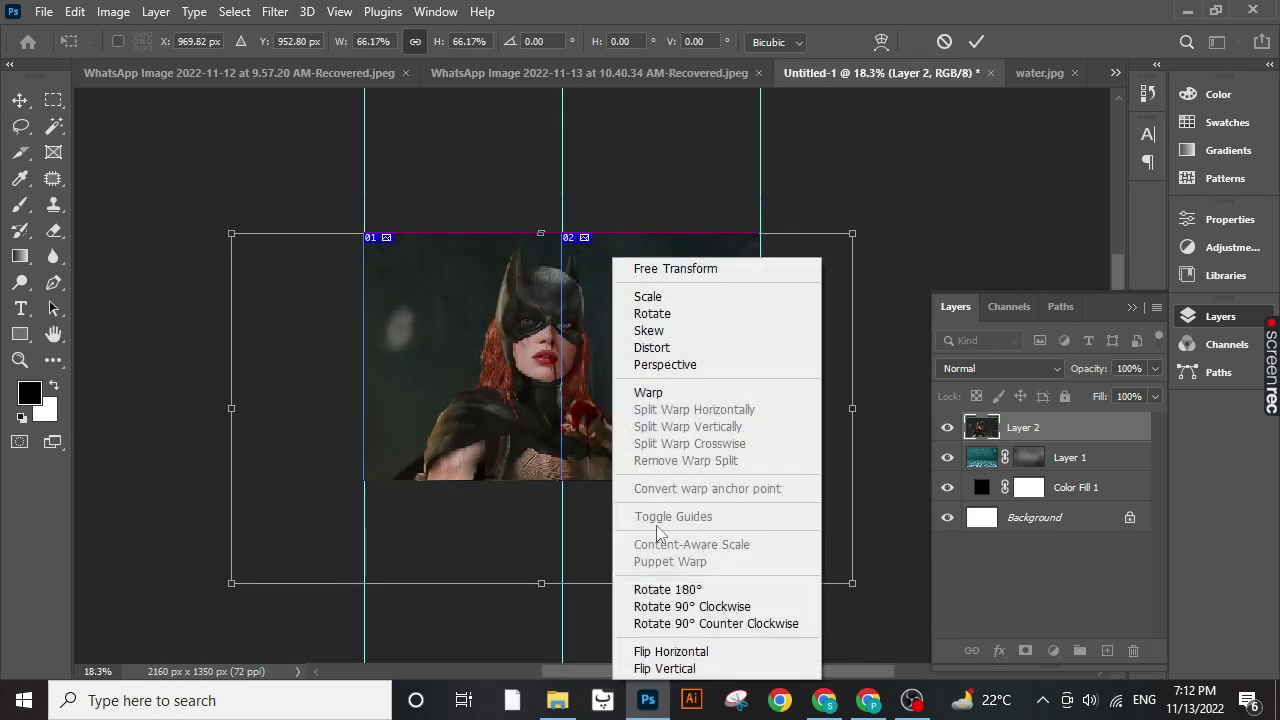
pyautogui.click(688, 651)
pyautogui.moveTo(540, 590); pyautogui.dragTo(557, 491)
pyautogui.scroll(2, 597, 447)
pyautogui.scroll(1, 593, 440)
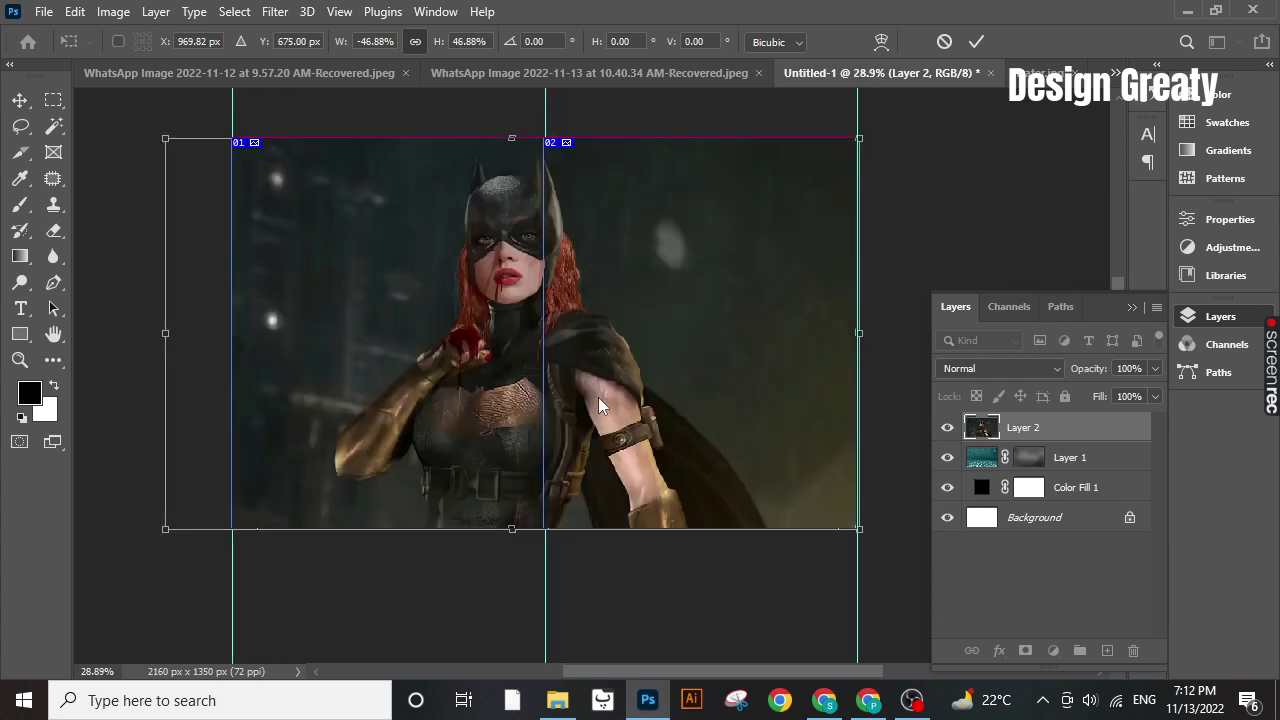
pyautogui.moveTo(513, 133); pyautogui.dragTo(516, 129)
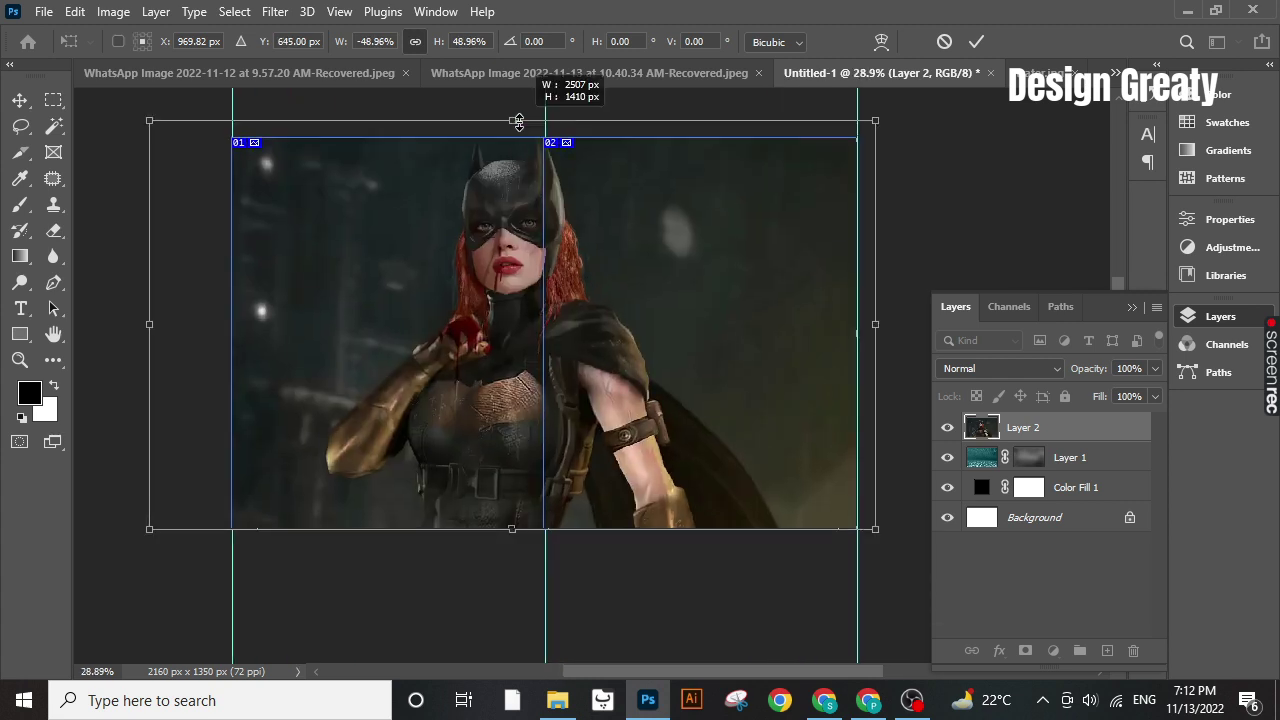
pyautogui.scroll(1, 565, 310)
pyautogui.scroll(-1, 565, 310)
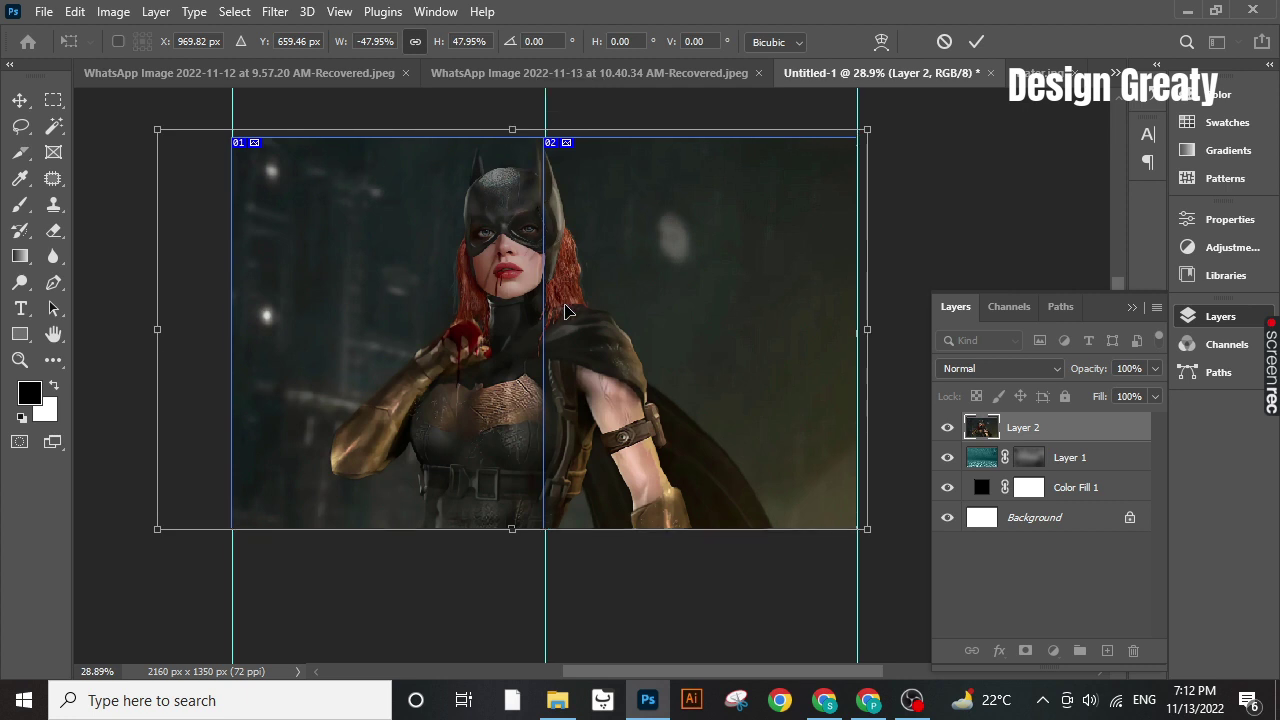
pyautogui.press('Return')
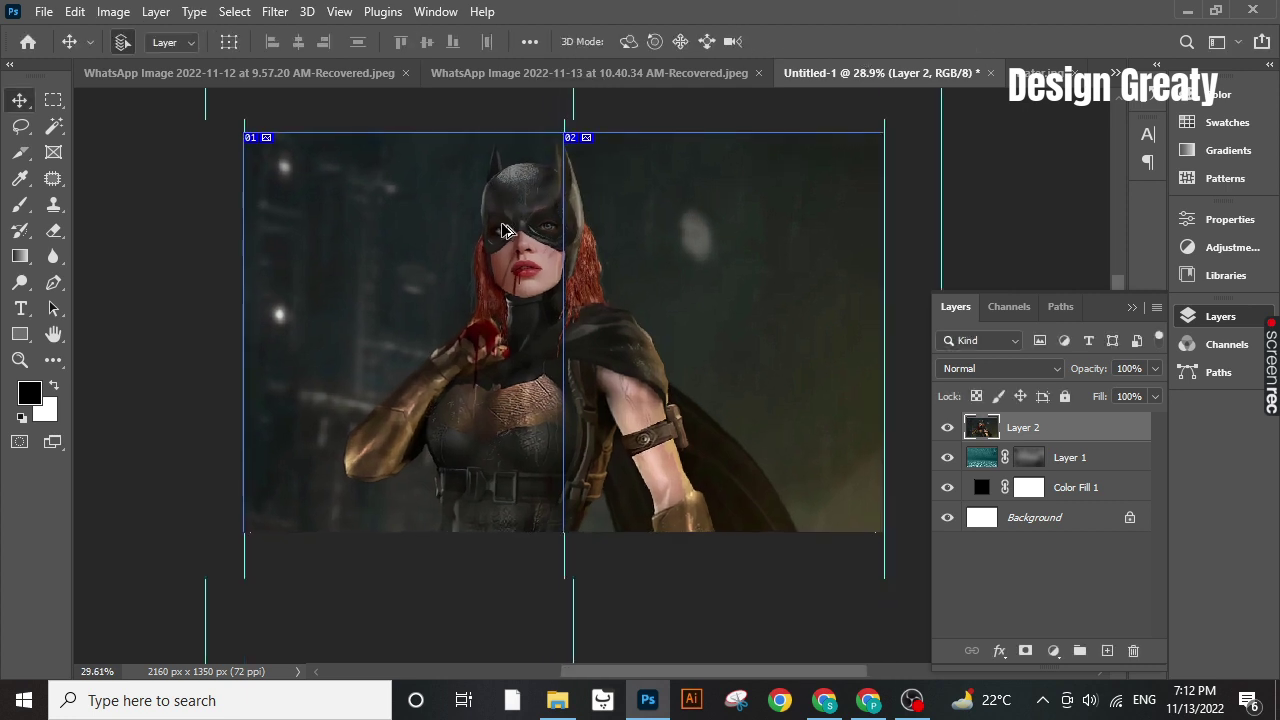
pyautogui.scroll(1, 509, 231)
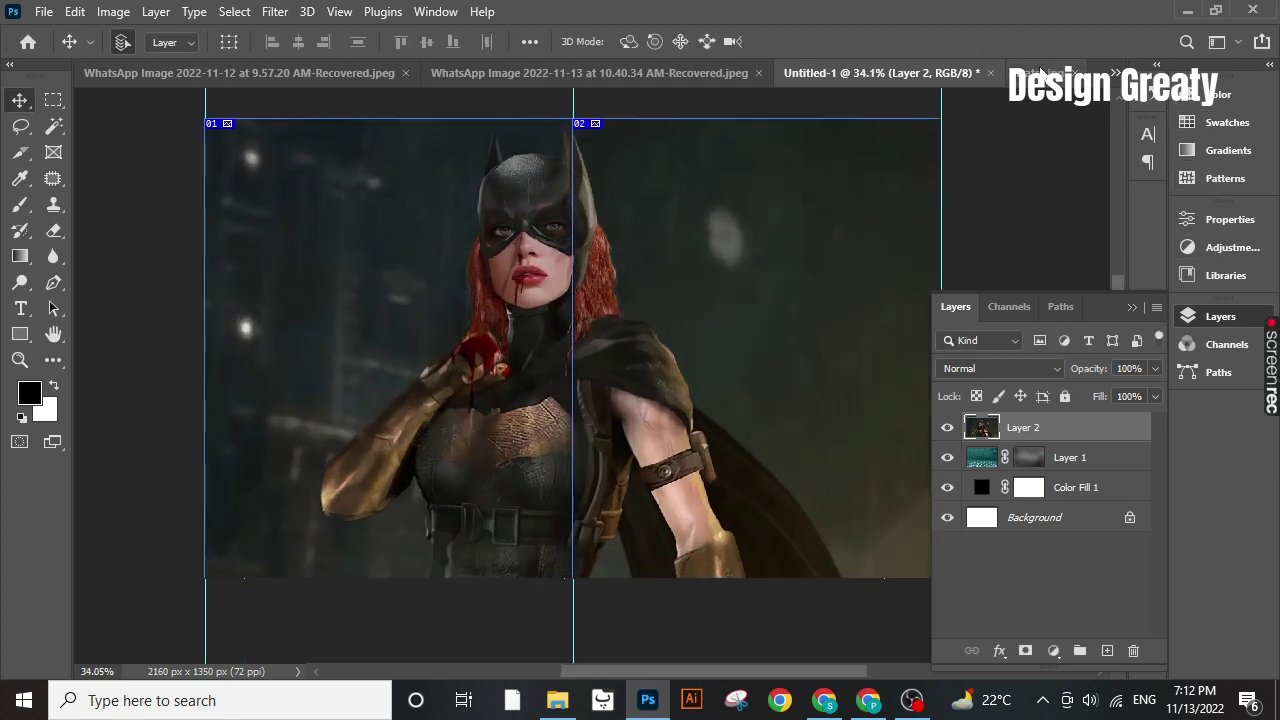
# - Add a mask to Layer 2 and brush black at 51% to fade the Batgirl photo's edges
pyautogui.click(1025, 652)
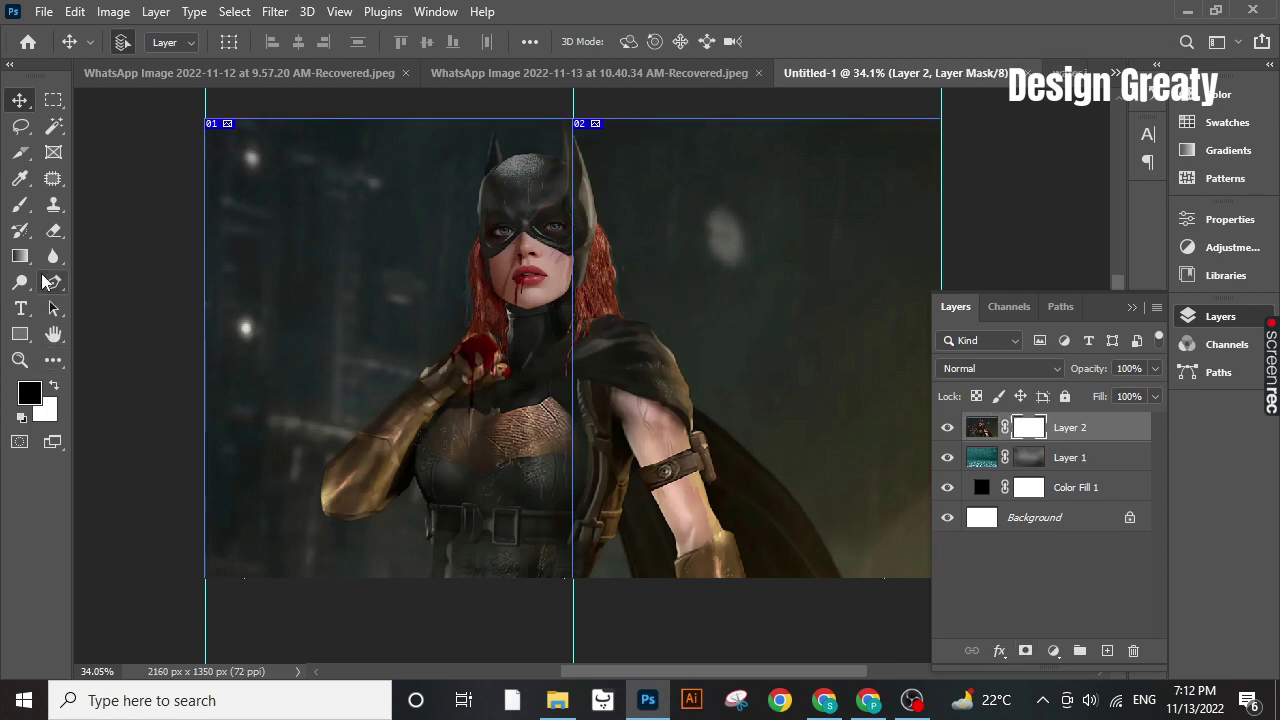
pyautogui.click(20, 204)
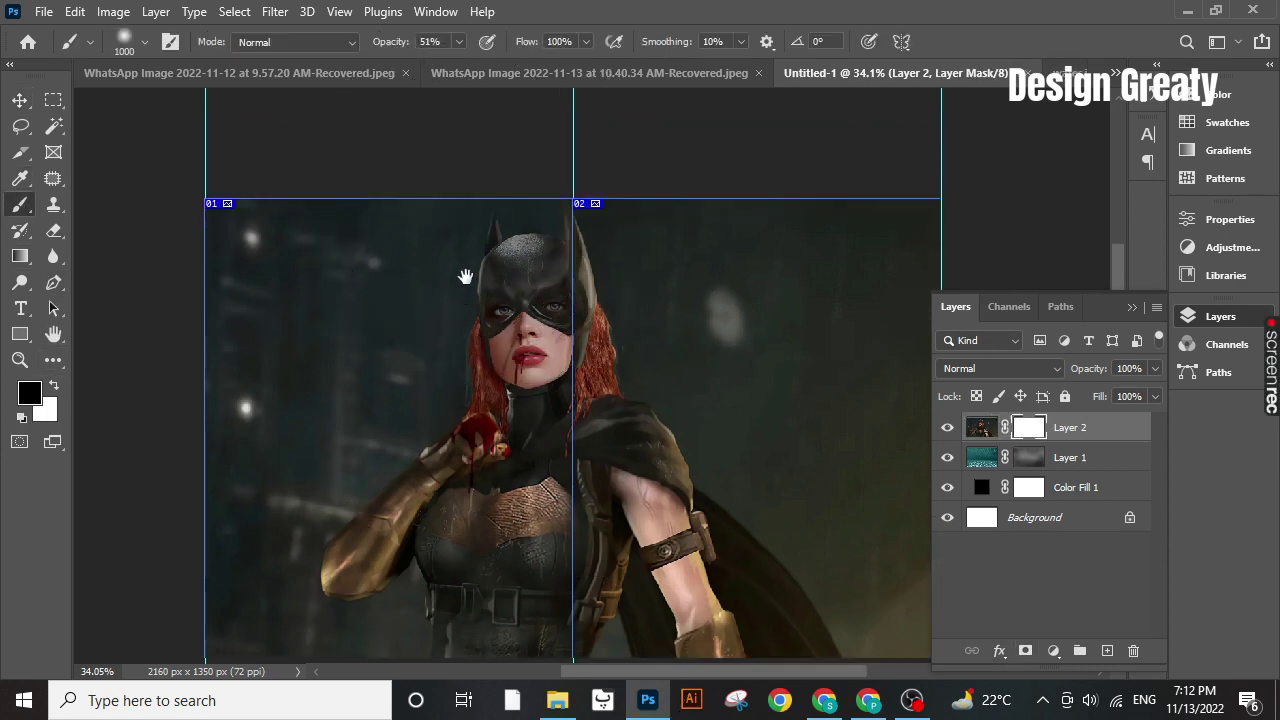
pyautogui.moveTo(232, 186); pyautogui.dragTo(317, 193)
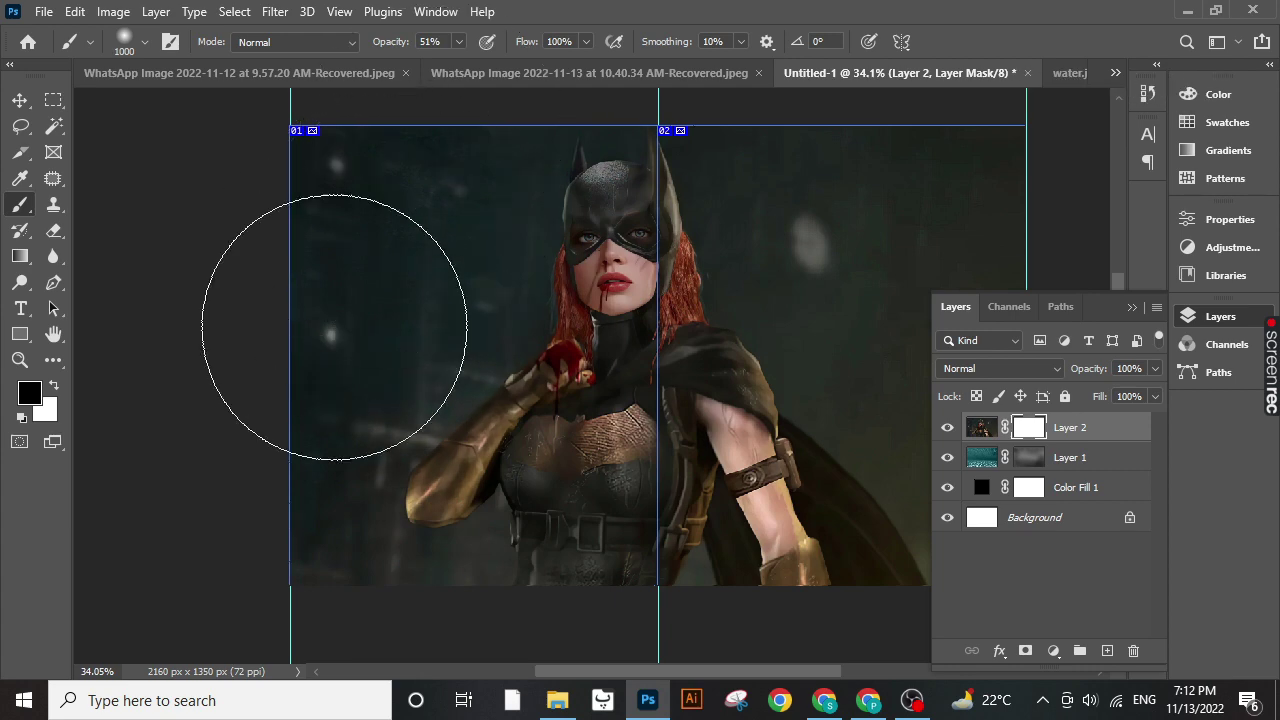
pyautogui.moveTo(293, 440); pyautogui.dragTo(248, 403)
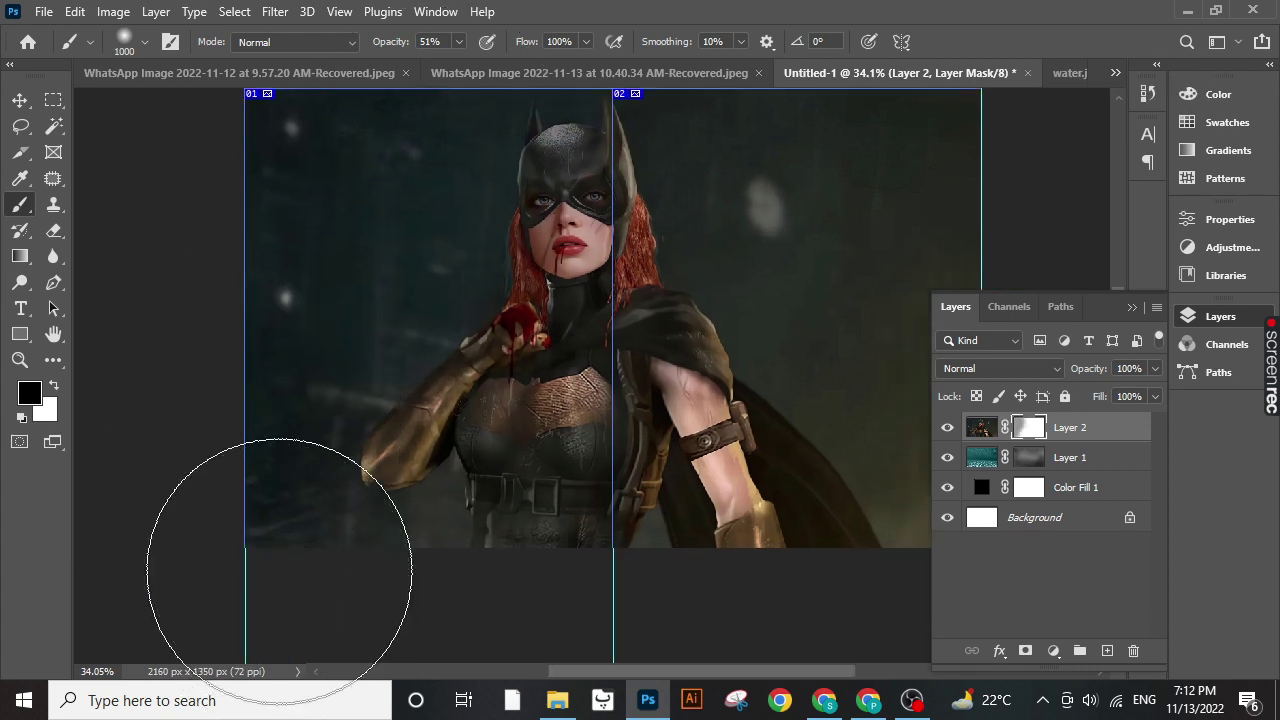
pyautogui.hscroll(5, 571, 551)
pyautogui.scroll(3, 600, 466)
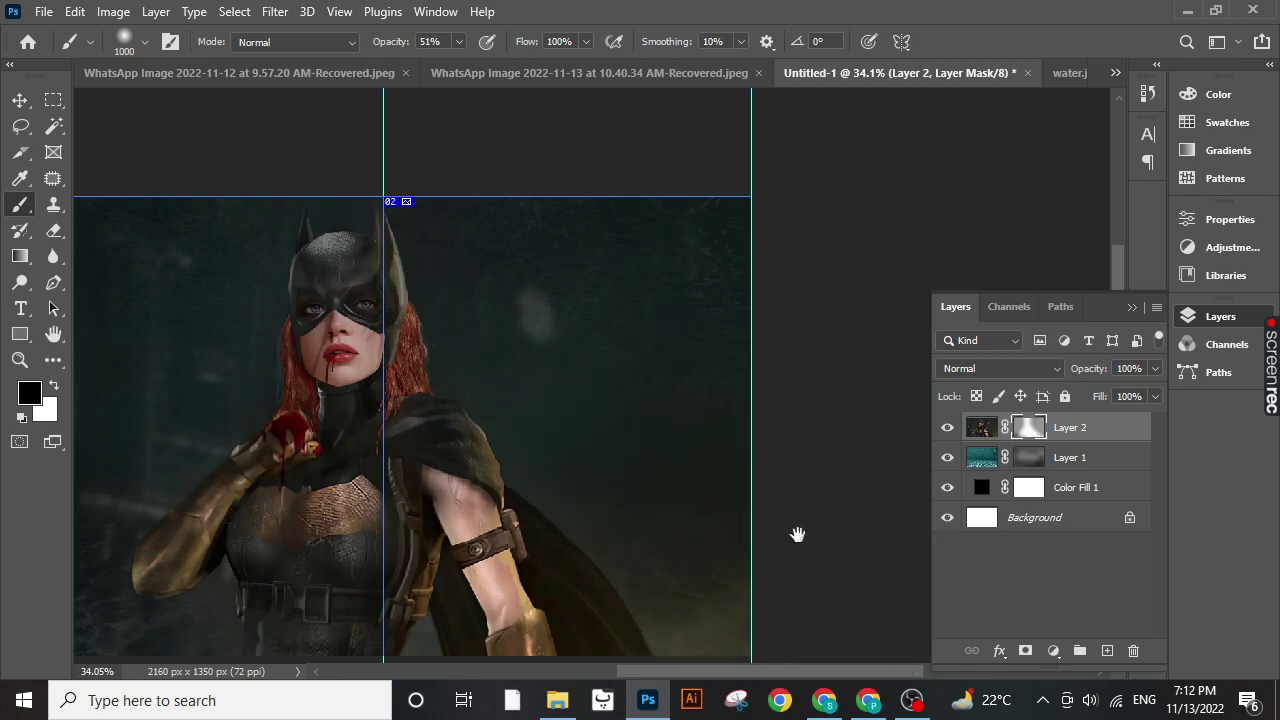
pyautogui.scroll(-5, 797, 534)
pyautogui.hscroll(-1, 775, 292)
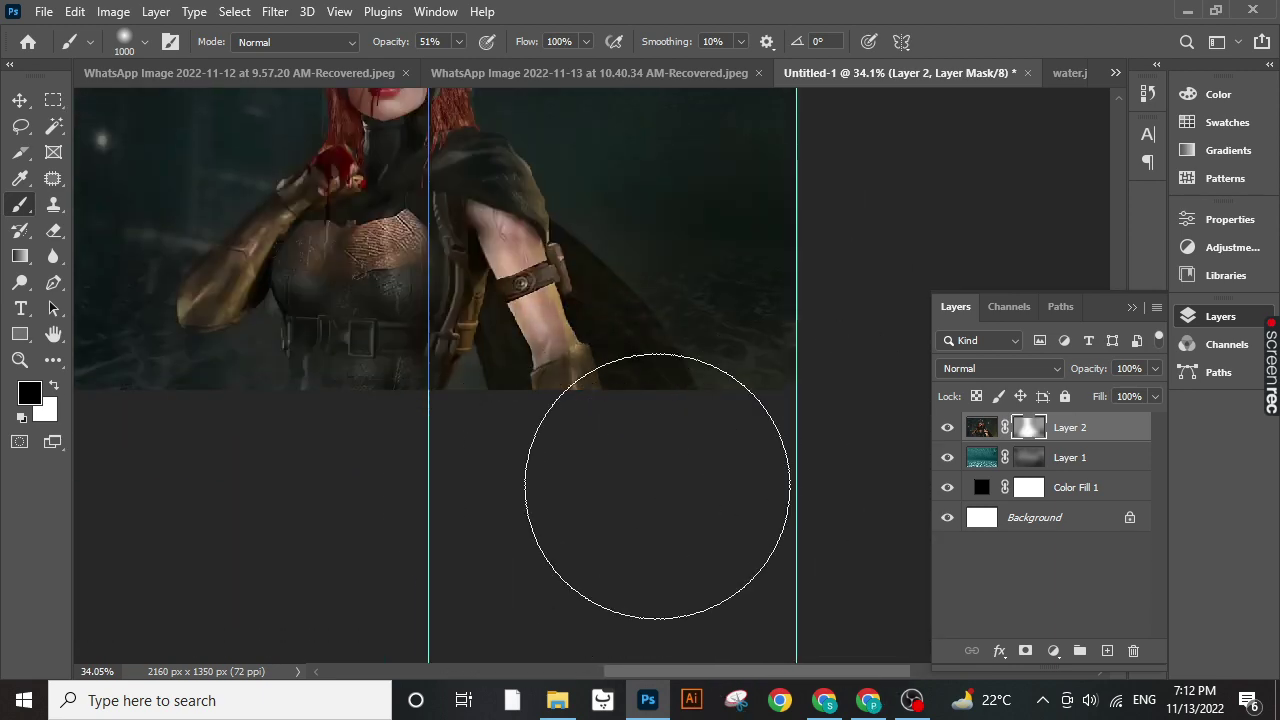
pyautogui.scroll(-1, 656, 487)
pyautogui.scroll(1, 500, 470)
pyautogui.scroll(-1, 557, 491)
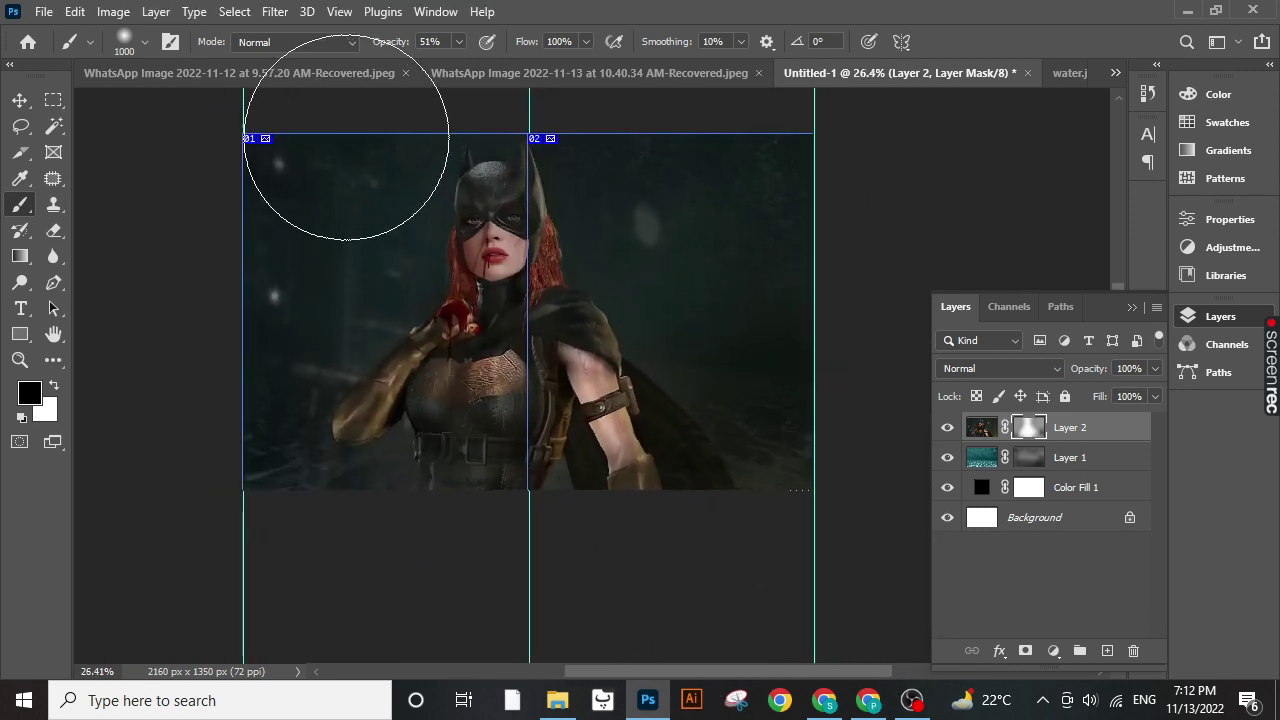
pyautogui.click(20, 100)
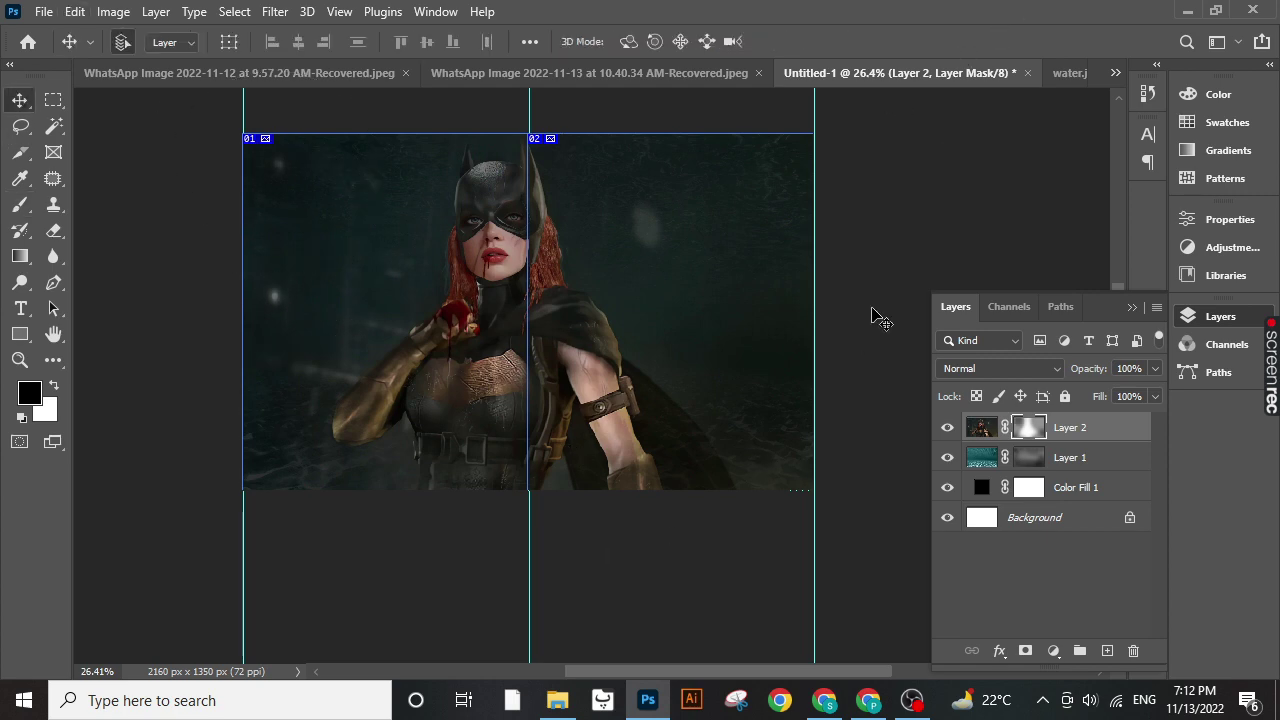
# - Bring water.jpg in again as Layer 3 and scale it to cover the canvas
pyautogui.click(1067, 75)
pyautogui.moveTo(784, 432)
pyautogui.mouseDown()
pyautogui.moveTo(535, 305)
pyautogui.moveTo(513, 311)
pyautogui.mouseUp()
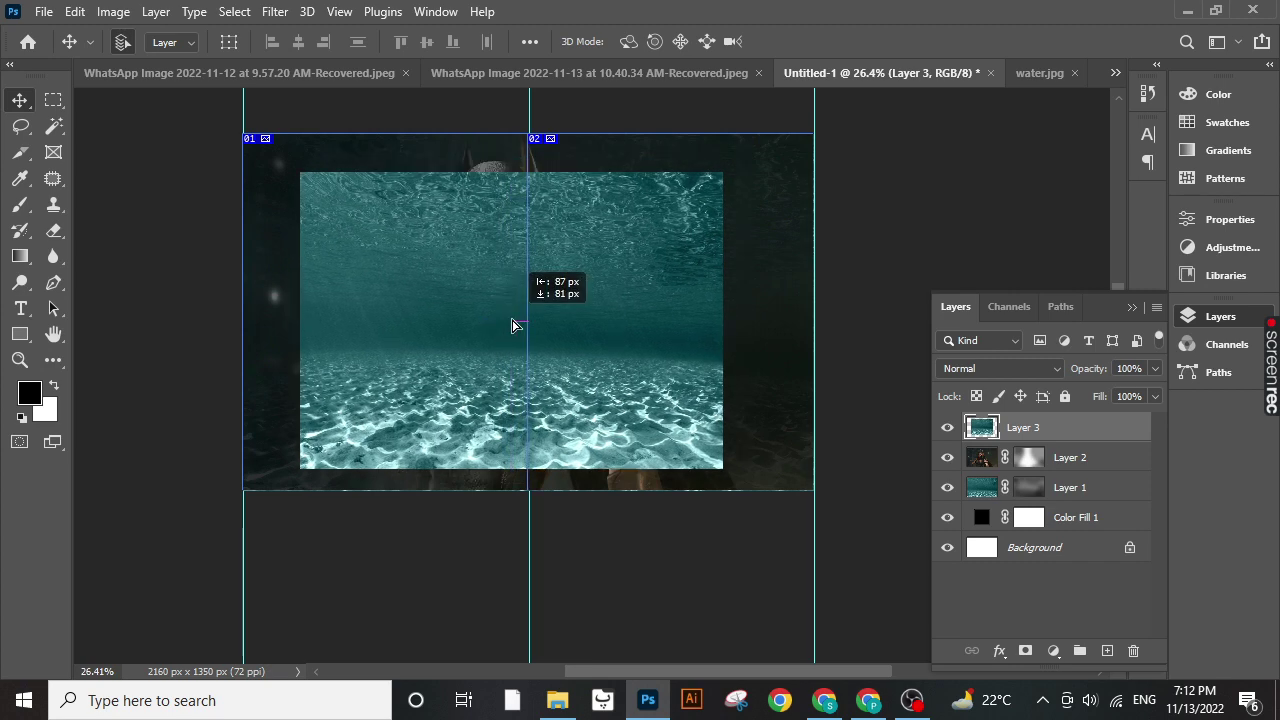
pyautogui.hotkey('ctrl', 't')
pyautogui.moveTo(497, 468); pyautogui.dragTo(520, 520)
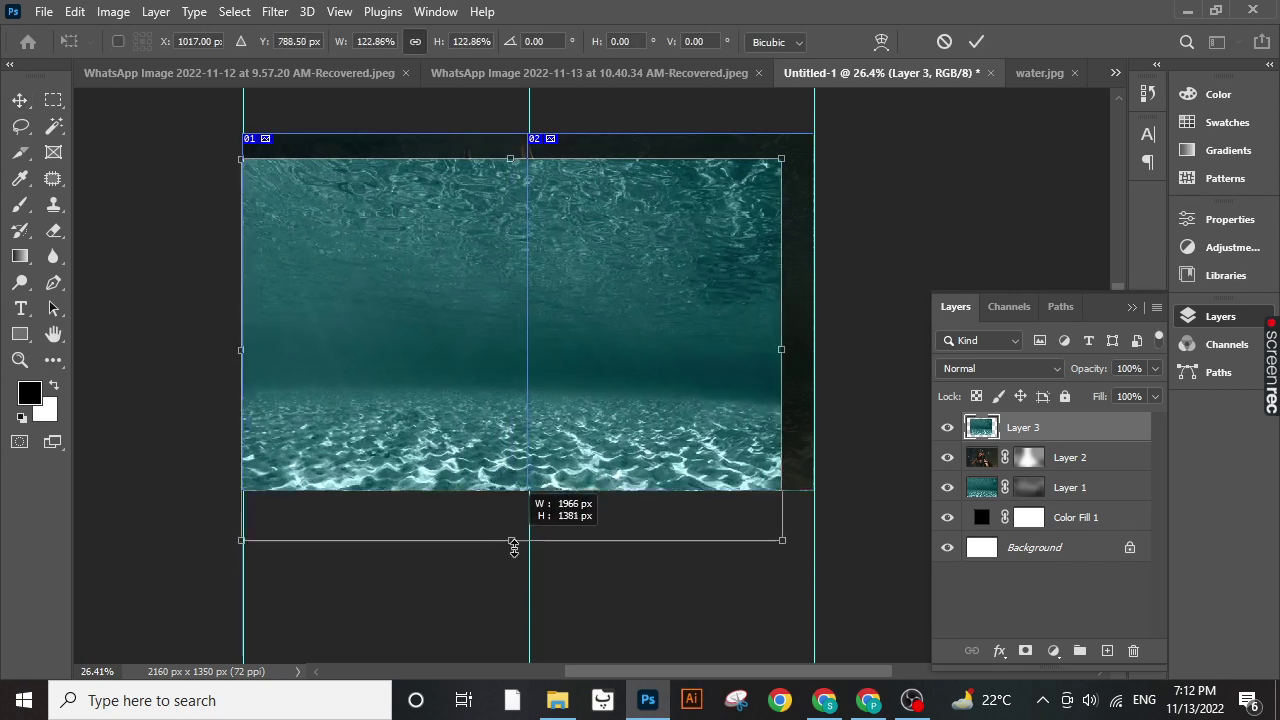
pyautogui.moveTo(600, 471); pyautogui.dragTo(605, 428)
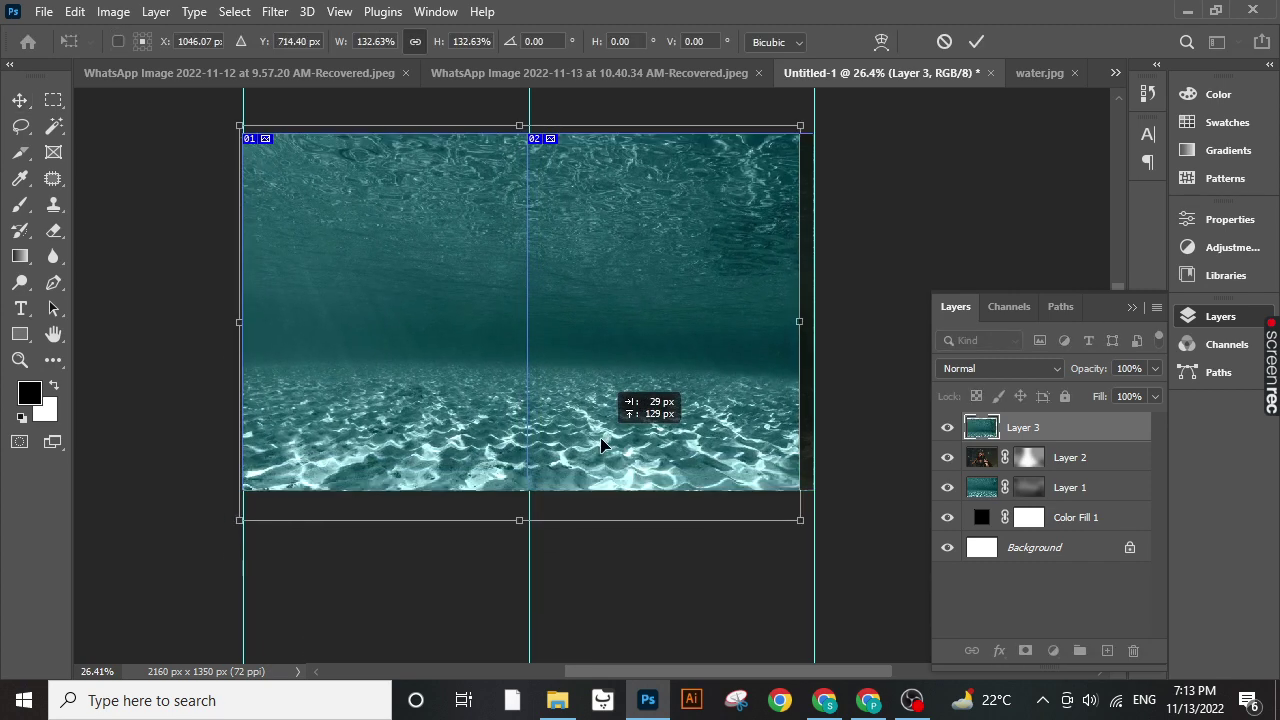
pyautogui.click(976, 42)
# - Set Layer 3's blend mode to Hue with 80% opacity
pyautogui.click(1021, 372)
pyautogui.press('Down')
pyautogui.press('Down')
pyautogui.press('Down')
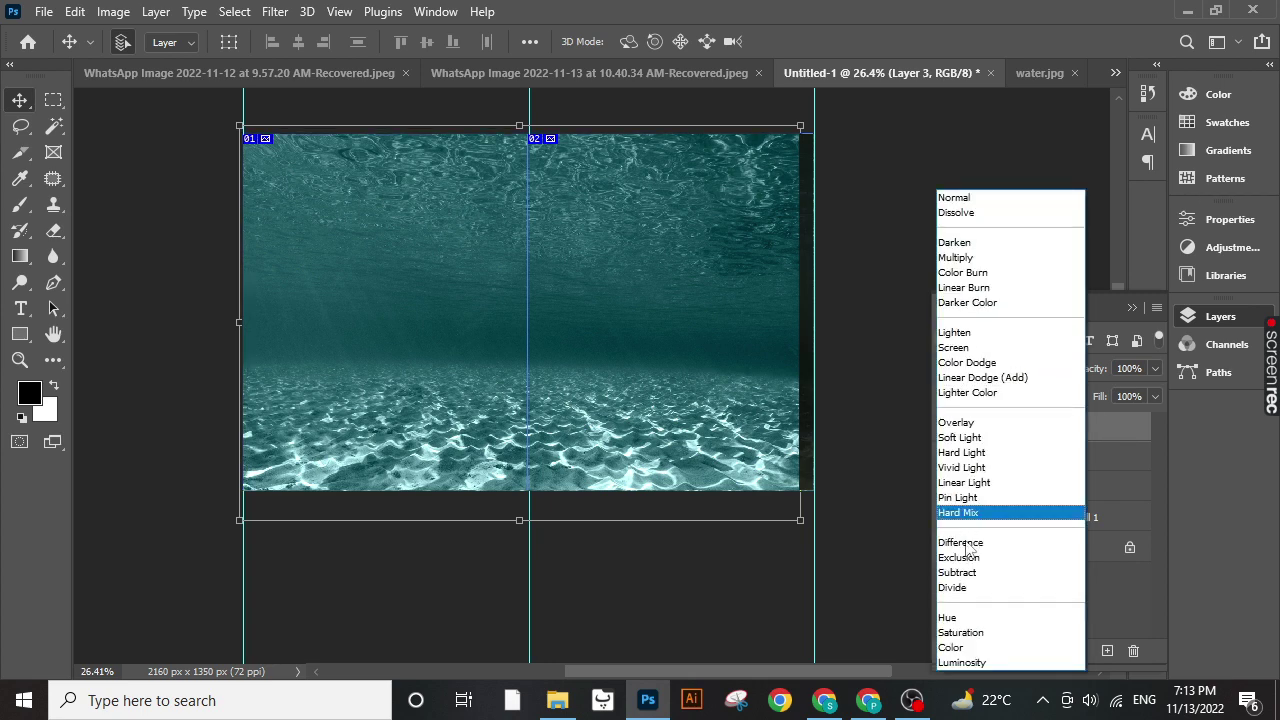
pyautogui.press('Down')
pyautogui.press('Down')
pyautogui.press('Down')
pyautogui.press('Up')
pyautogui.press('Return')
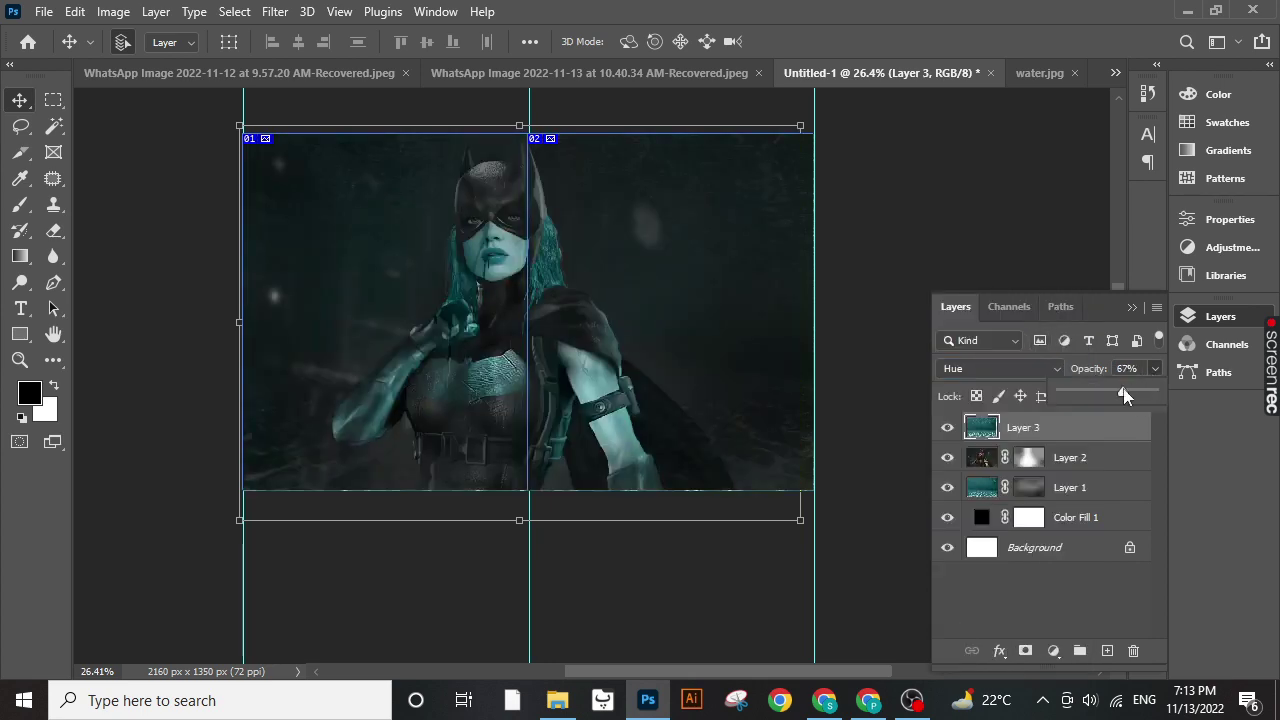
pyautogui.moveTo(1124, 395); pyautogui.dragTo(1136, 395)
# - Add a Color Balance adjustment layer, then delete it
pyautogui.click(1055, 645)
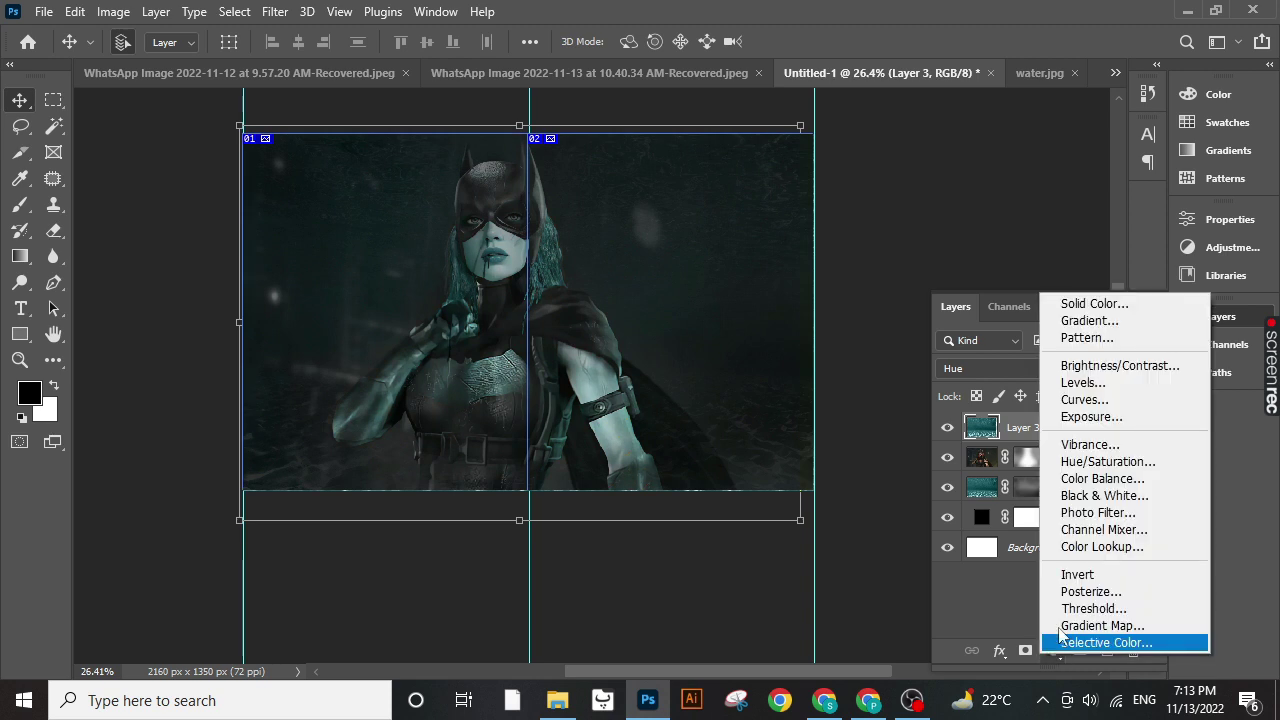
pyautogui.click(1104, 478)
pyautogui.click(1131, 549)
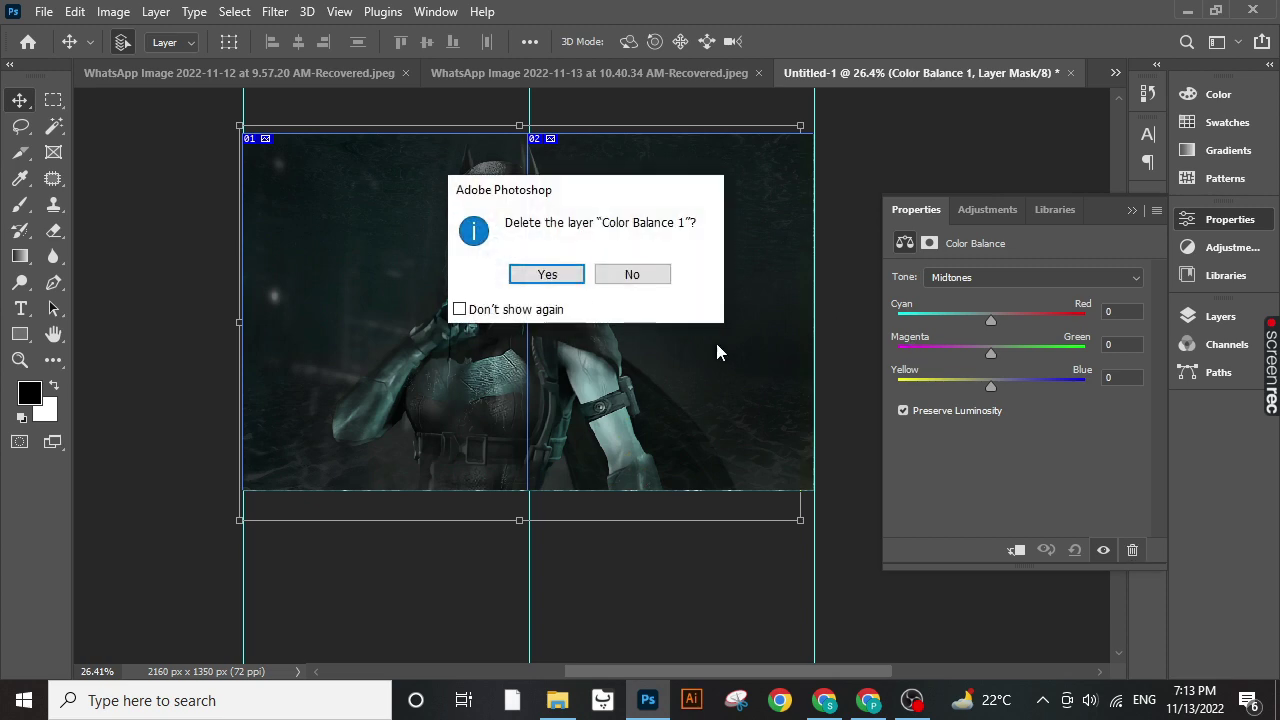
pyautogui.click(573, 284)
pyautogui.click(1218, 318)
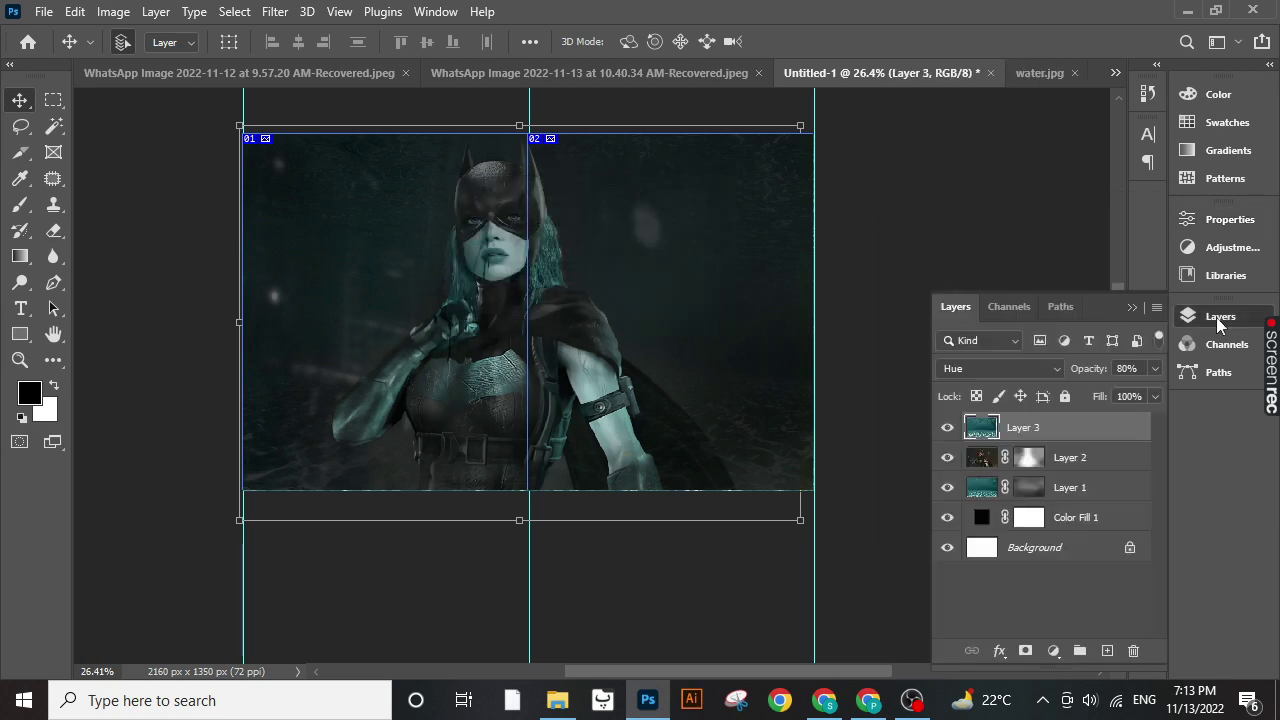
# - Add a Hue/Saturation adjustment layer with Hue set to -13
pyautogui.click(1052, 652)
pyautogui.click(1078, 459)
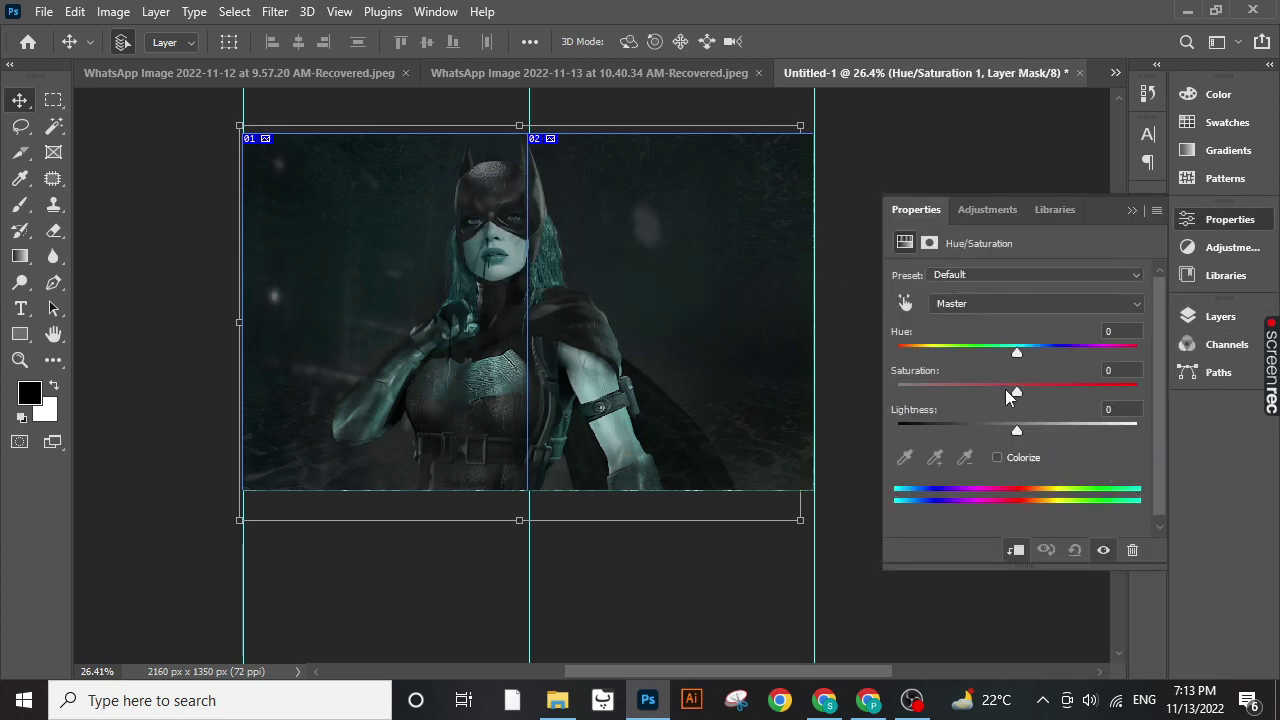
pyautogui.moveTo(1015, 360)
pyautogui.mouseDown()
pyautogui.moveTo(944, 362)
pyautogui.moveTo(1104, 362)
pyautogui.moveTo(1013, 372)
pyautogui.moveTo(994, 359)
pyautogui.moveTo(1014, 360)
pyautogui.mouseUp()
pyautogui.click(1257, 227)
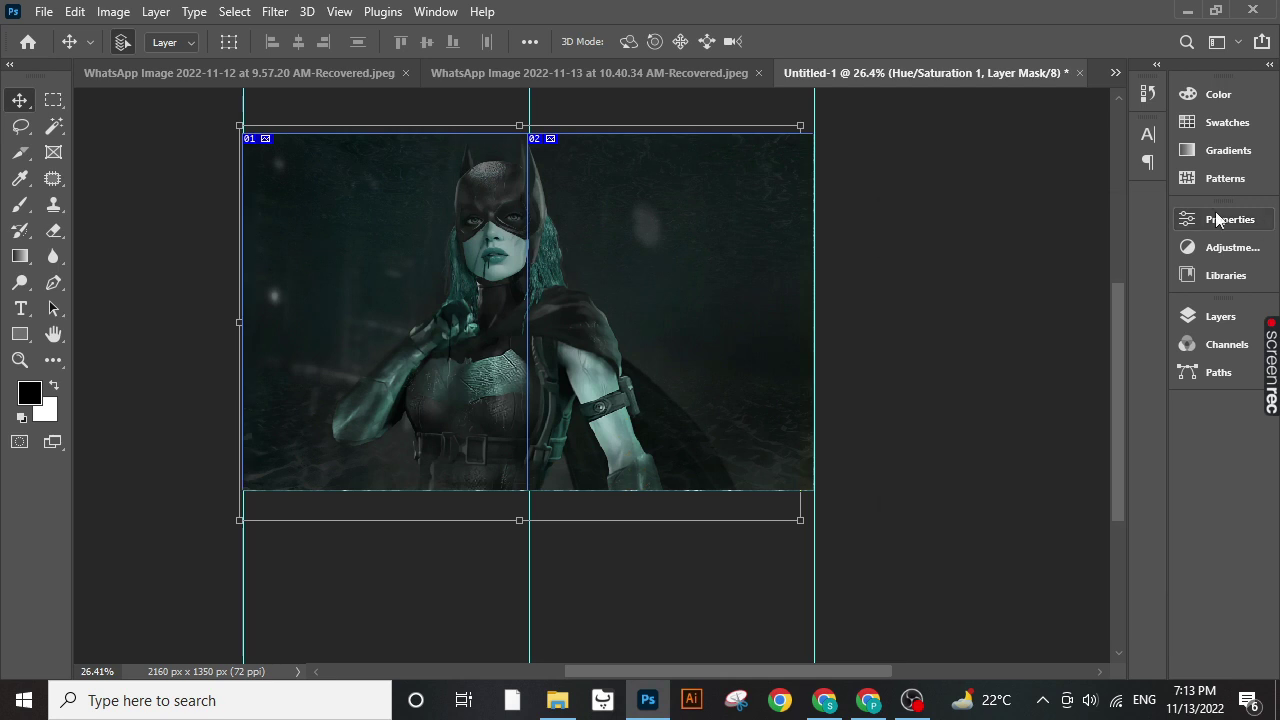
# - Select the Batgirl layer, Layer 2, and choose the Brush tool
pyautogui.scroll(1, 389, 323)
pyautogui.moveTo(389, 323); pyautogui.dragTo(472, 310)
pyautogui.scroll(1, 472, 310)
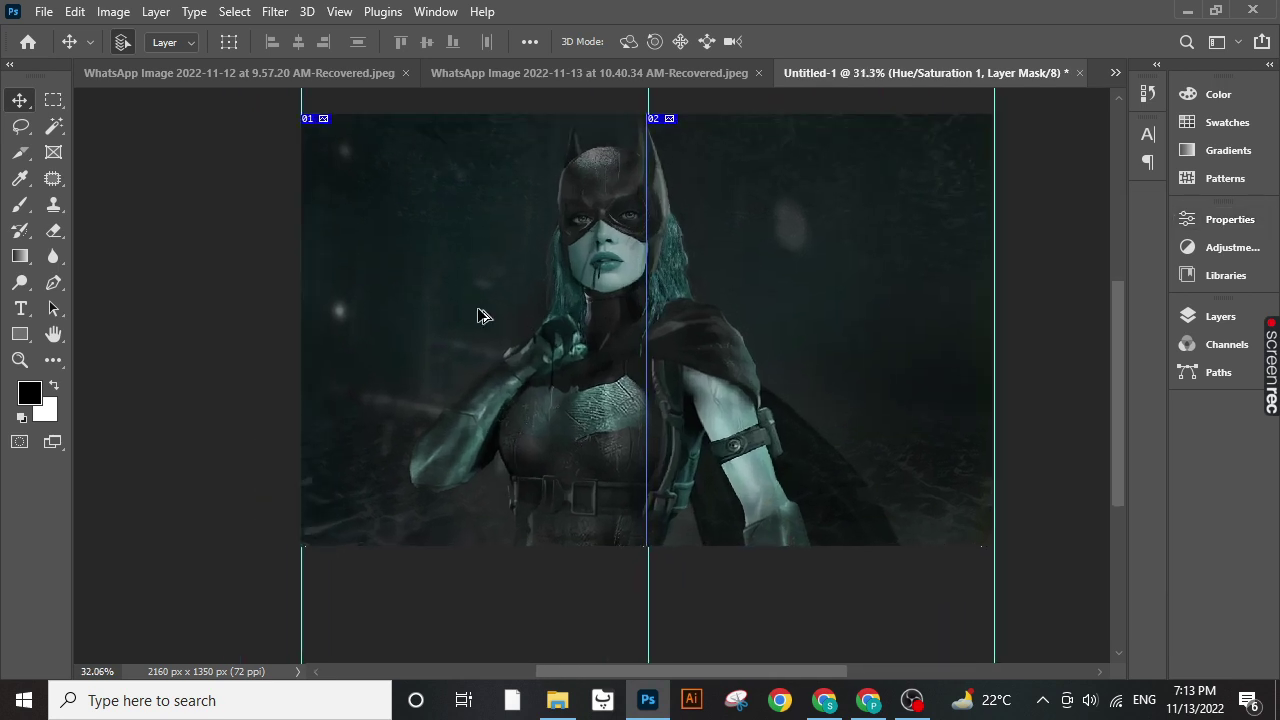
pyautogui.click(1224, 316)
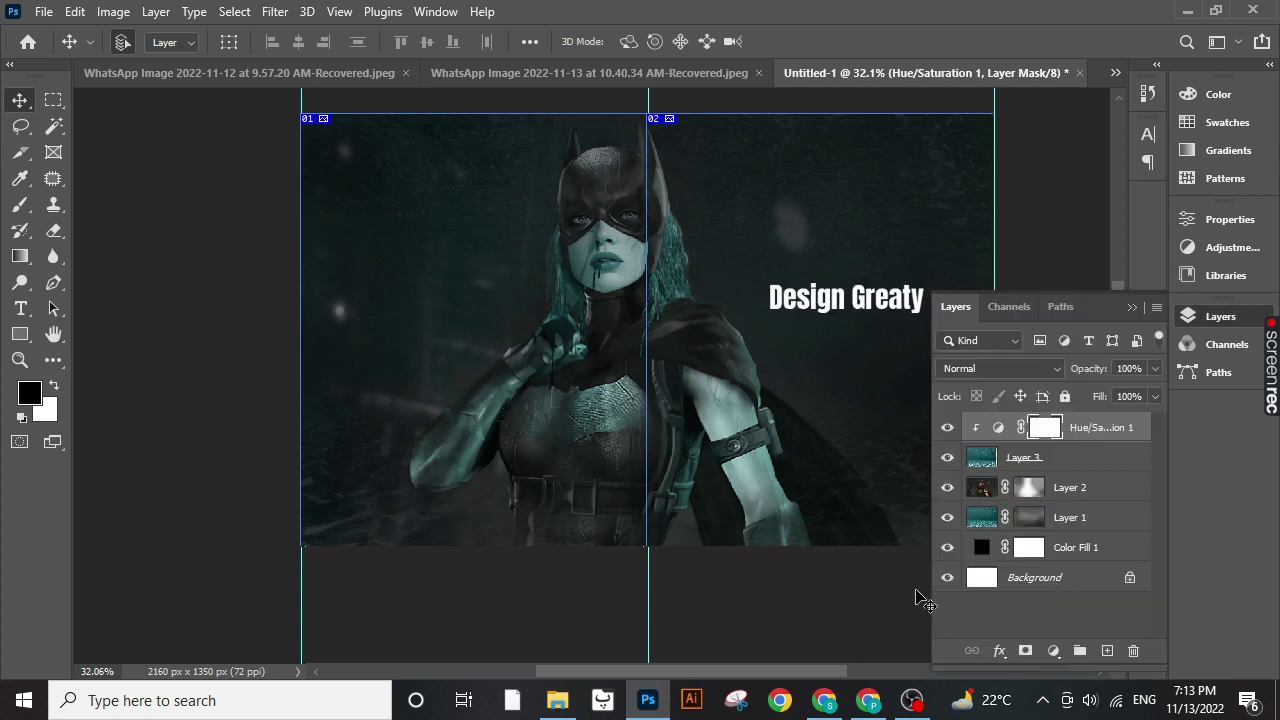
pyautogui.click(1040, 490)
pyautogui.click(20, 204)
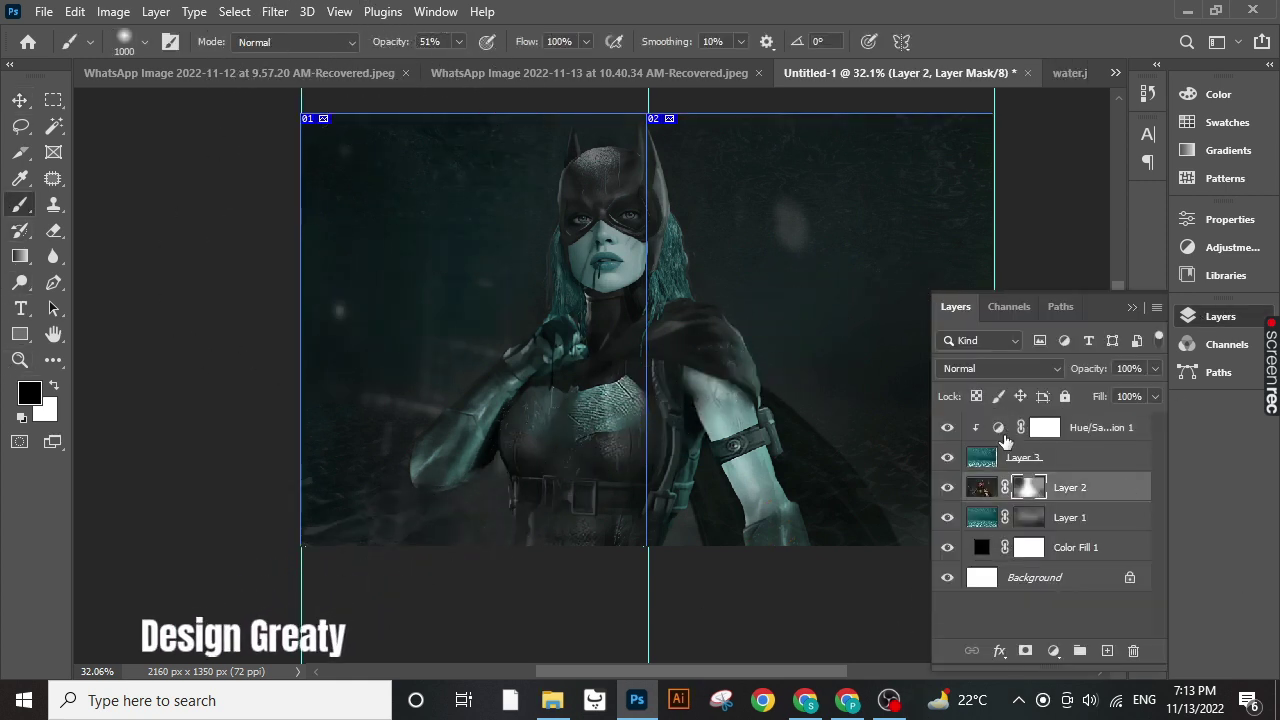
# - Add a mask to the water tint layer and brush away the tint at upper left
pyautogui.click(1085, 457)
pyautogui.click(1026, 652)
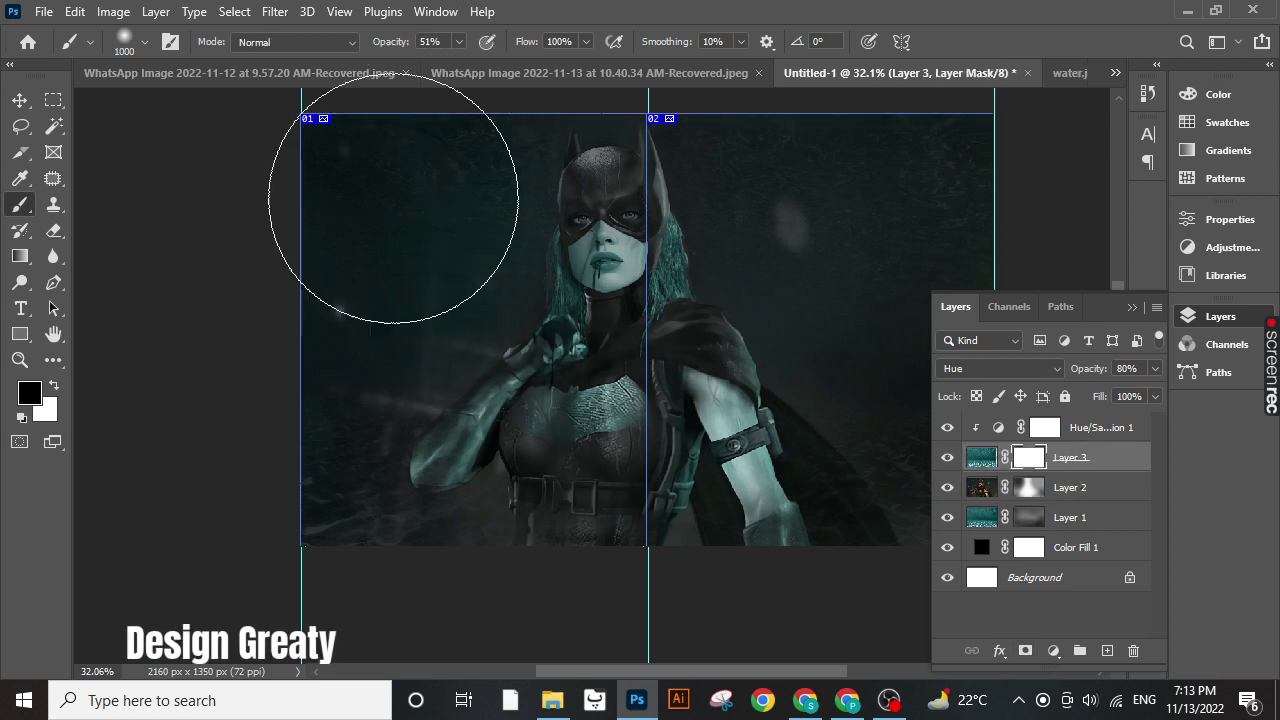
pyautogui.moveTo(343, 234)
pyautogui.mouseDown()
pyautogui.moveTo(395, 200)
pyautogui.moveTo(400, 157)
pyautogui.moveTo(223, 366)
pyautogui.mouseUp()
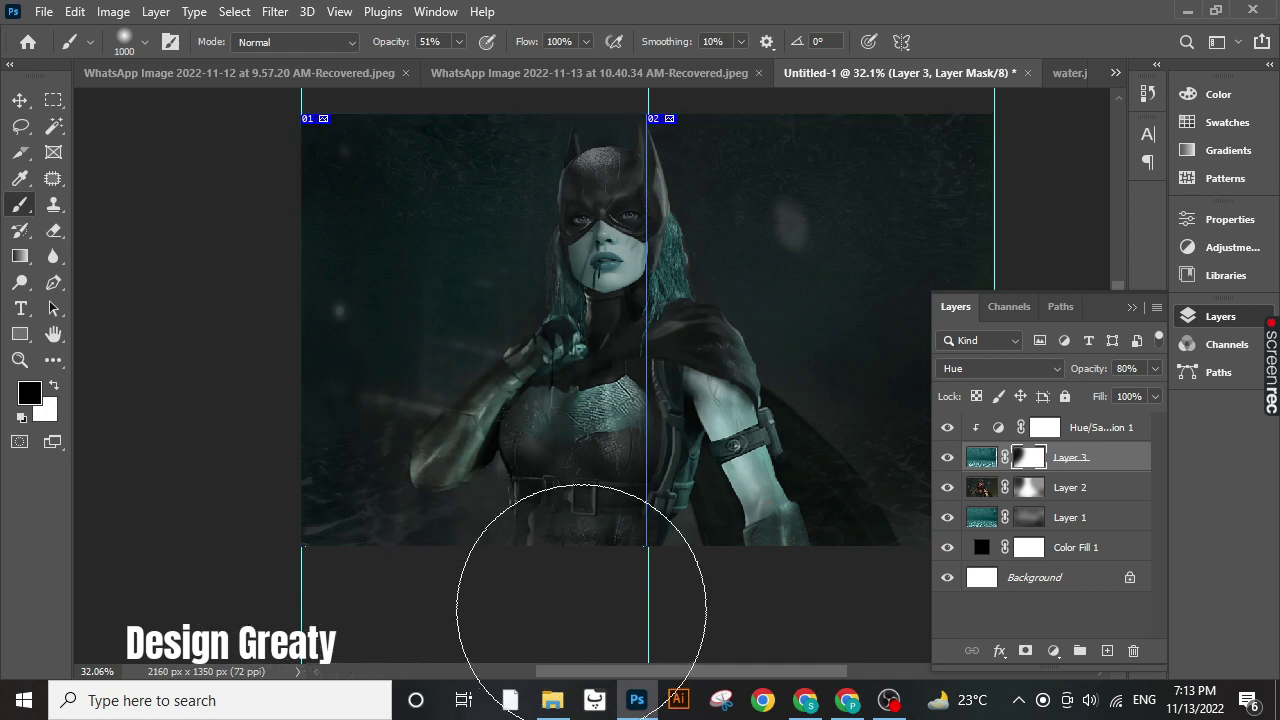
pyautogui.moveTo(543, 586); pyautogui.dragTo(363, 557)
# - Target Layer 2's mask and darken the poster edges around Batgirl at 72% opacity
pyautogui.moveTo(690, 350); pyautogui.dragTo(638, 452)
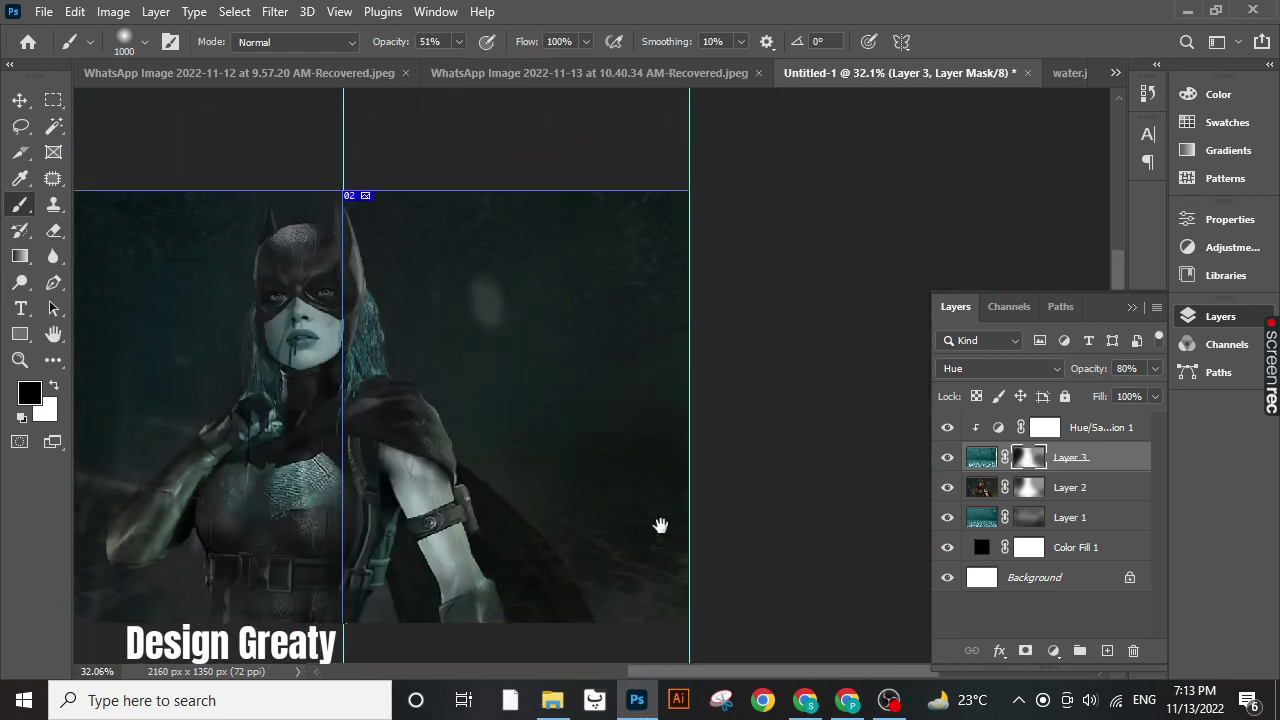
pyautogui.moveTo(660, 523); pyautogui.dragTo(704, 455)
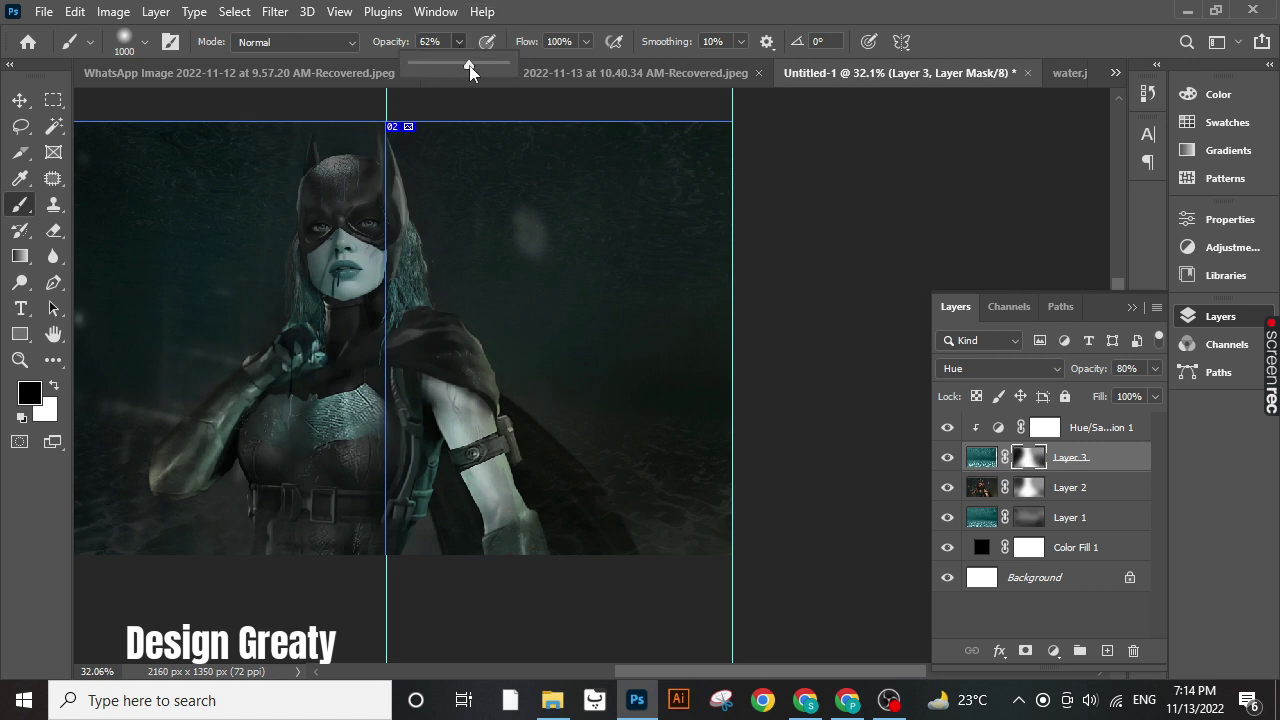
pyautogui.moveTo(631, 438); pyautogui.dragTo(701, 433)
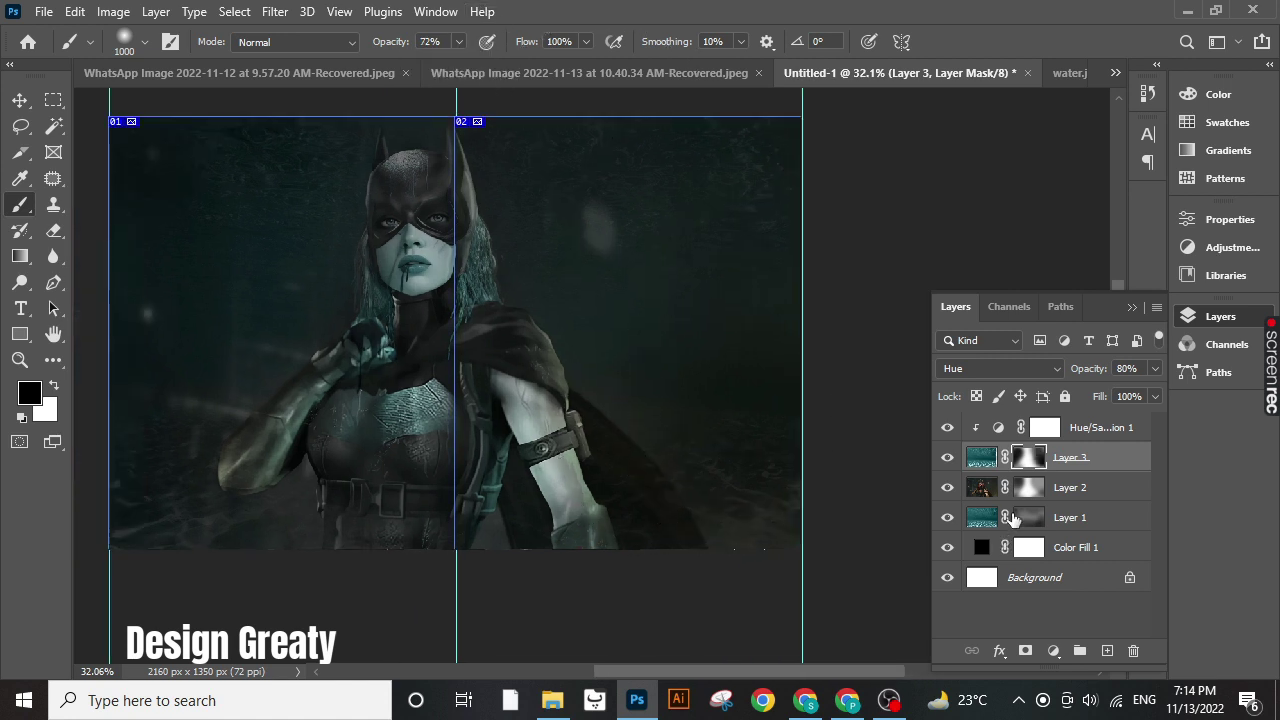
pyautogui.click(1029, 487)
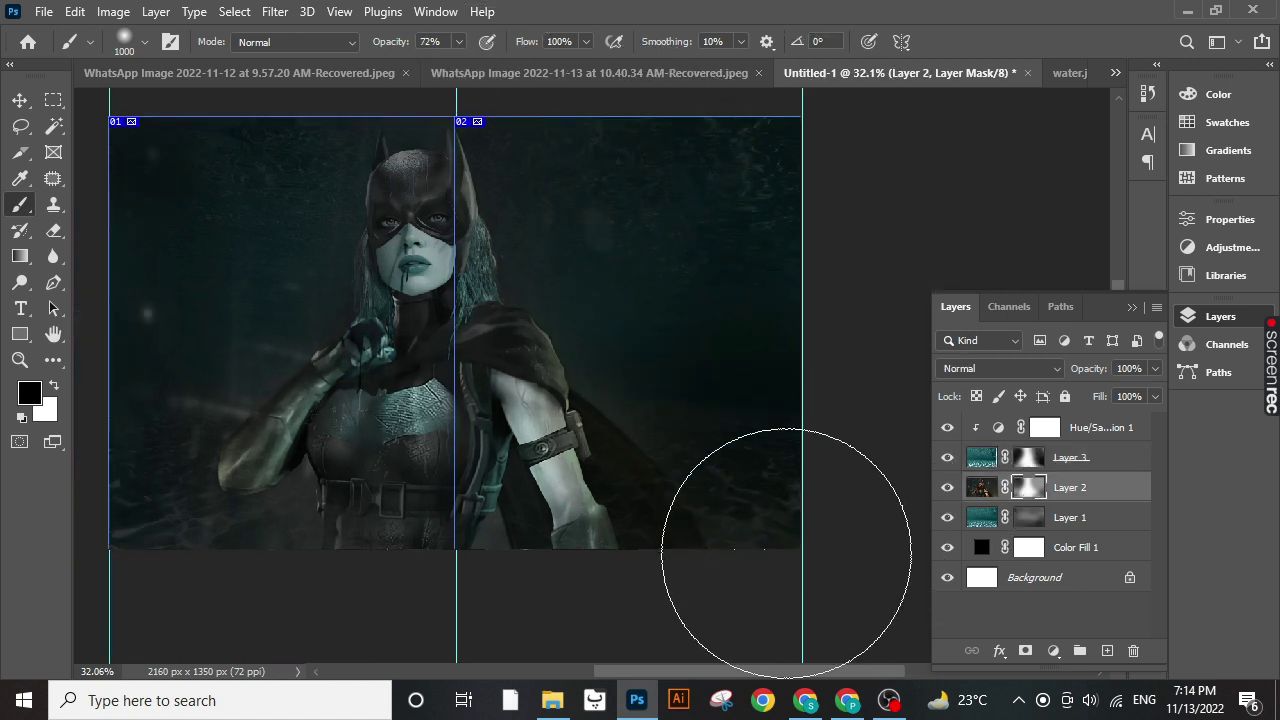
pyautogui.moveTo(558, 386); pyautogui.dragTo(708, 409)
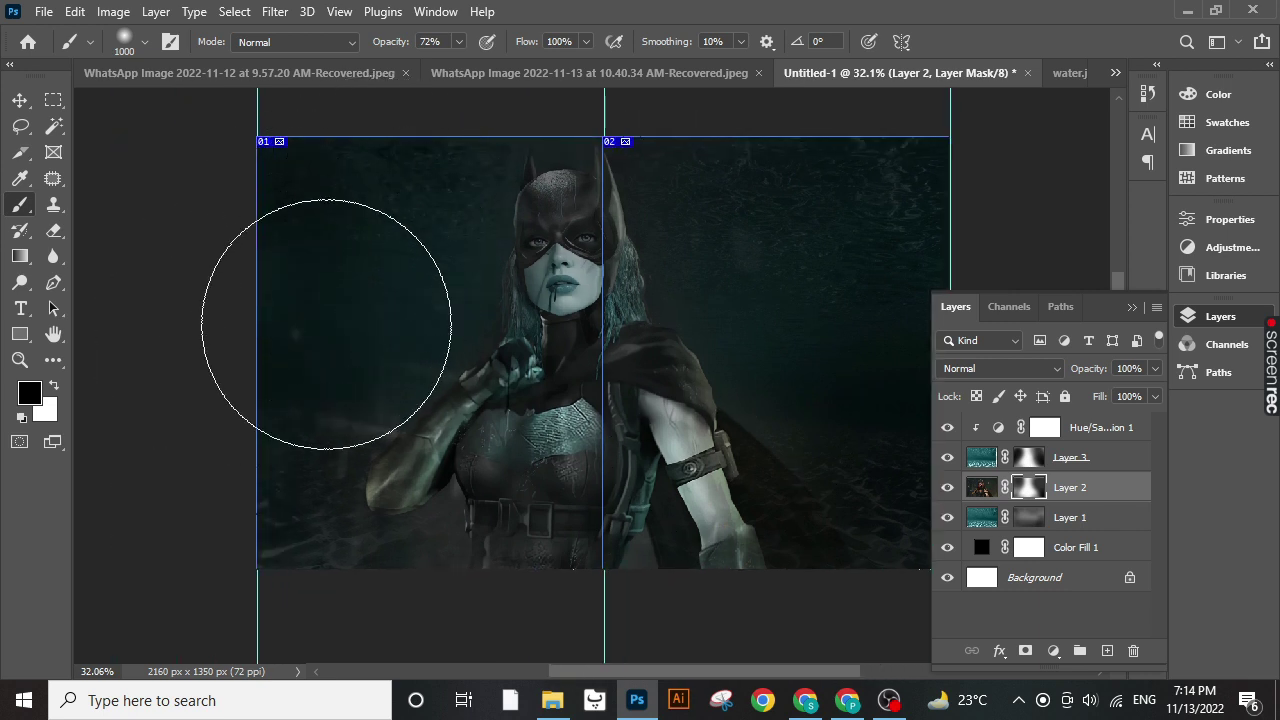
pyautogui.moveTo(311, 565); pyautogui.dragTo(274, 491)
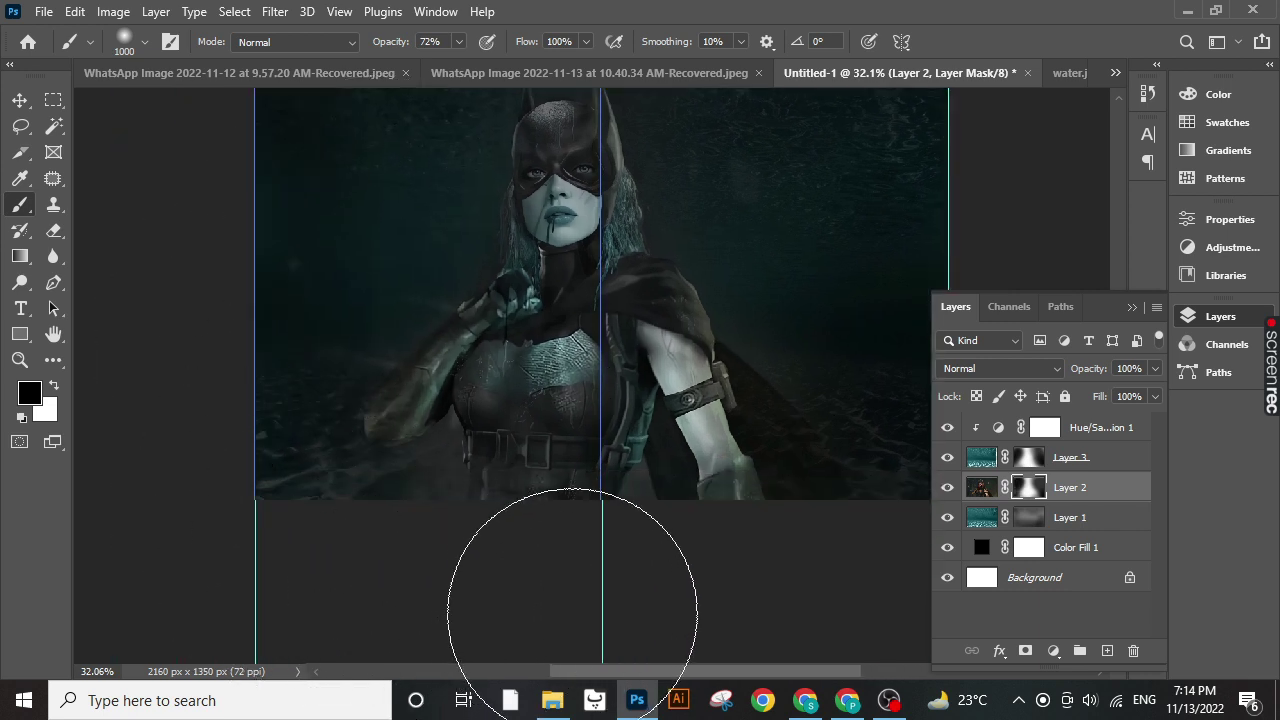
pyautogui.moveTo(748, 597); pyautogui.dragTo(500, 634)
pyautogui.moveTo(486, 320); pyautogui.dragTo(643, 443)
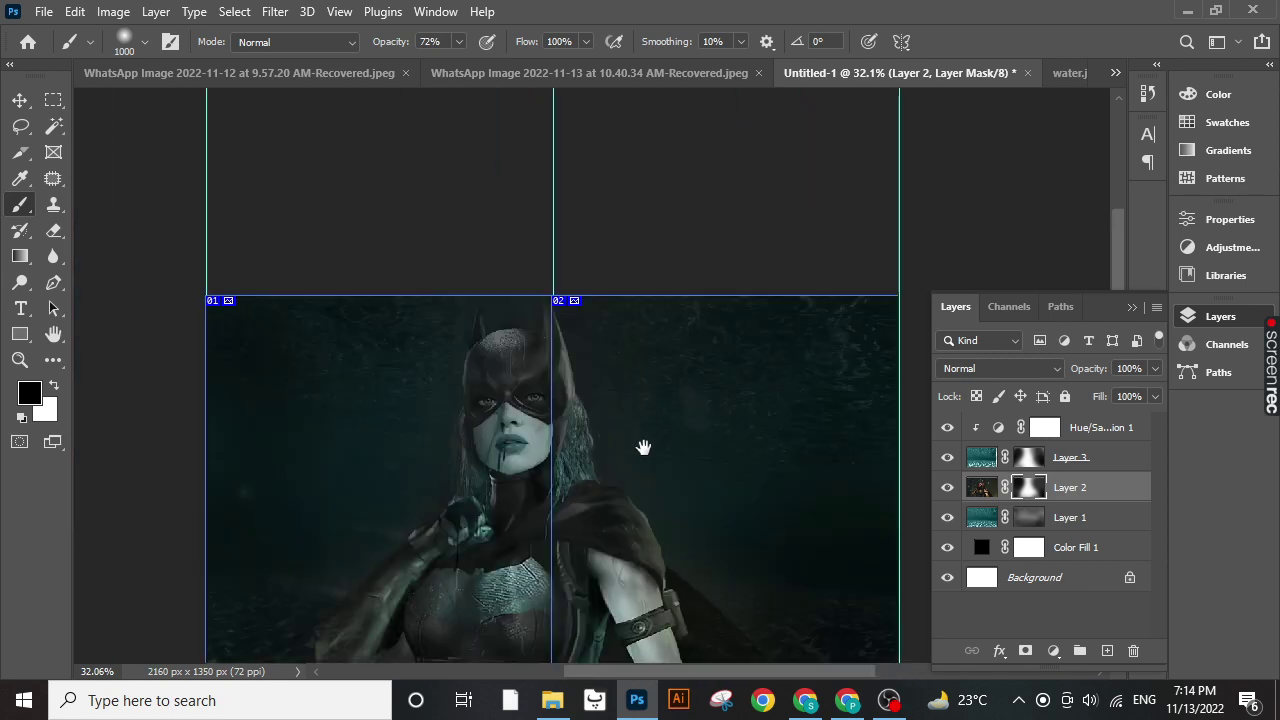
pyautogui.click(19, 100)
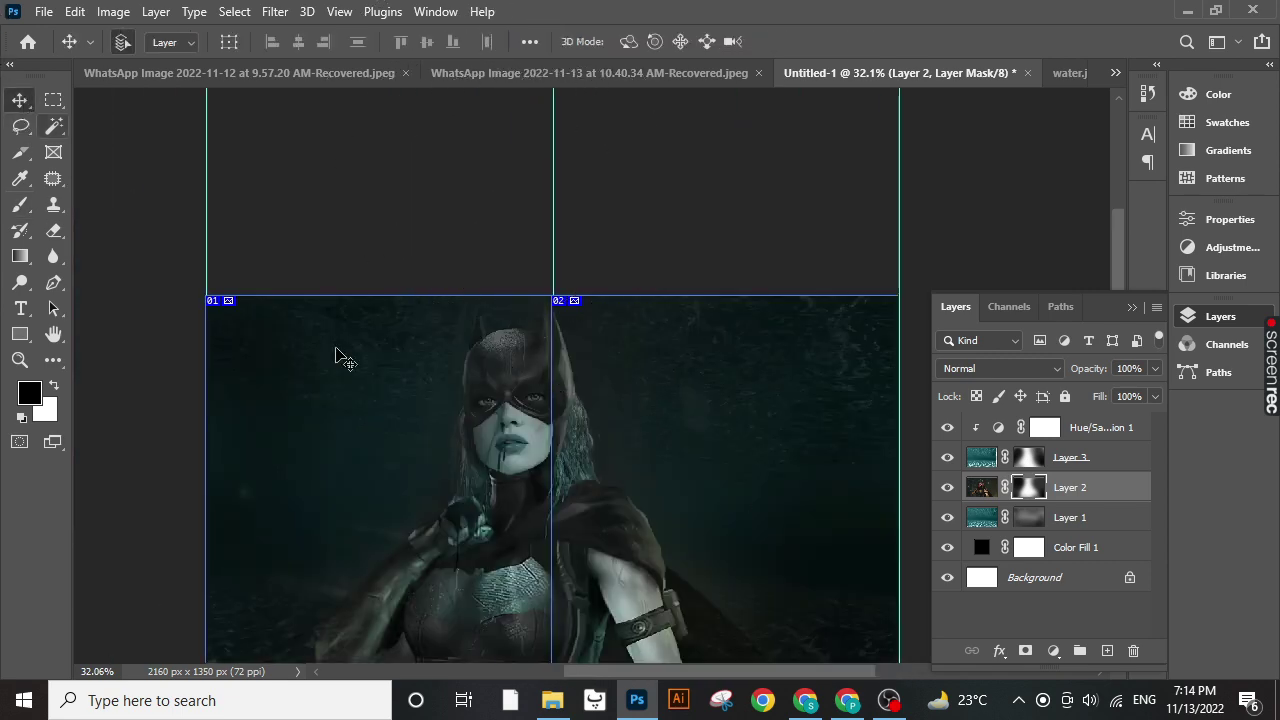
pyautogui.moveTo(574, 618); pyautogui.dragTo(690, 426)
pyautogui.scroll(3, 690, 426)
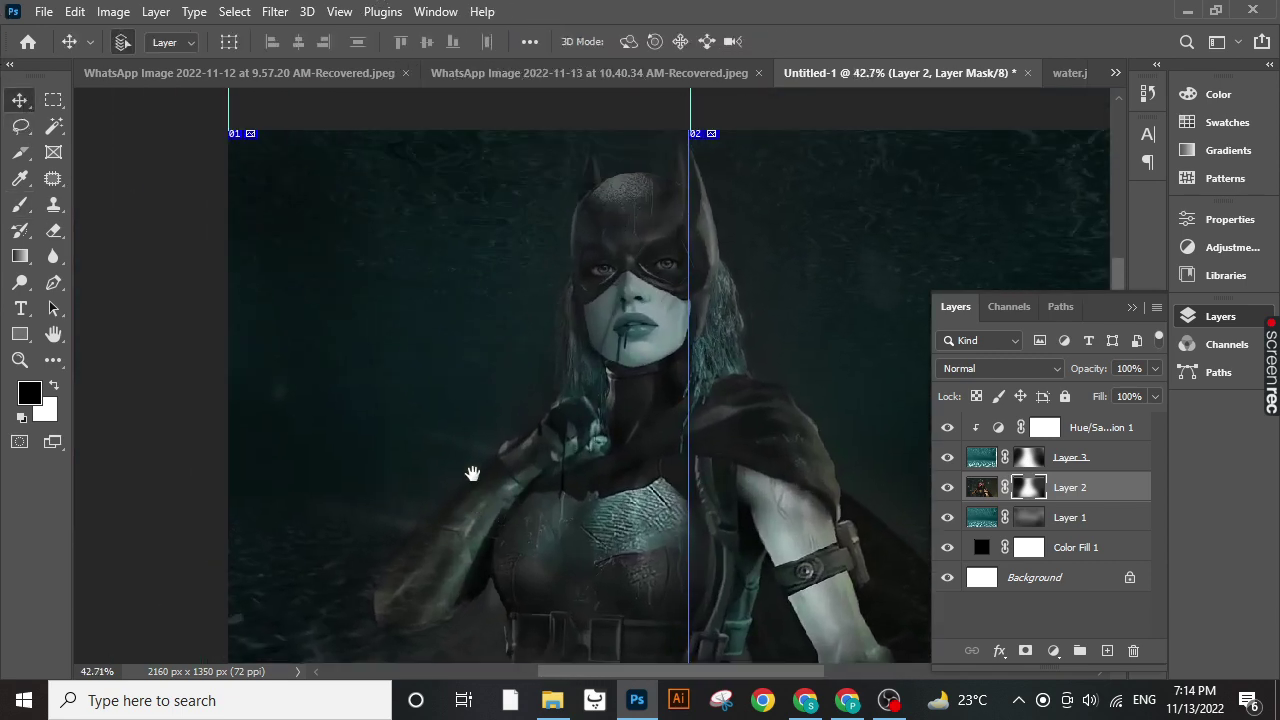
# - Create a new layer, Layer 4, and start a text box at the poster's upper left
pyautogui.scroll(3, 368, 363)
pyautogui.click(24, 310)
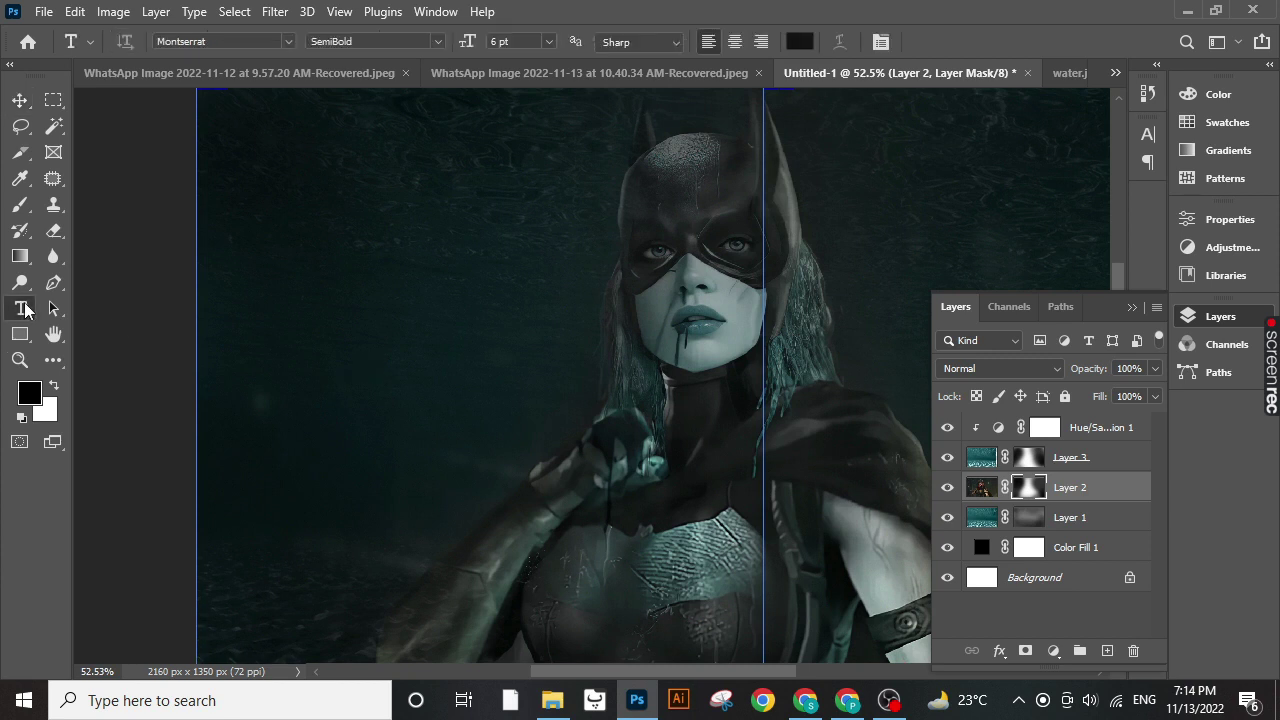
pyautogui.click(1107, 651)
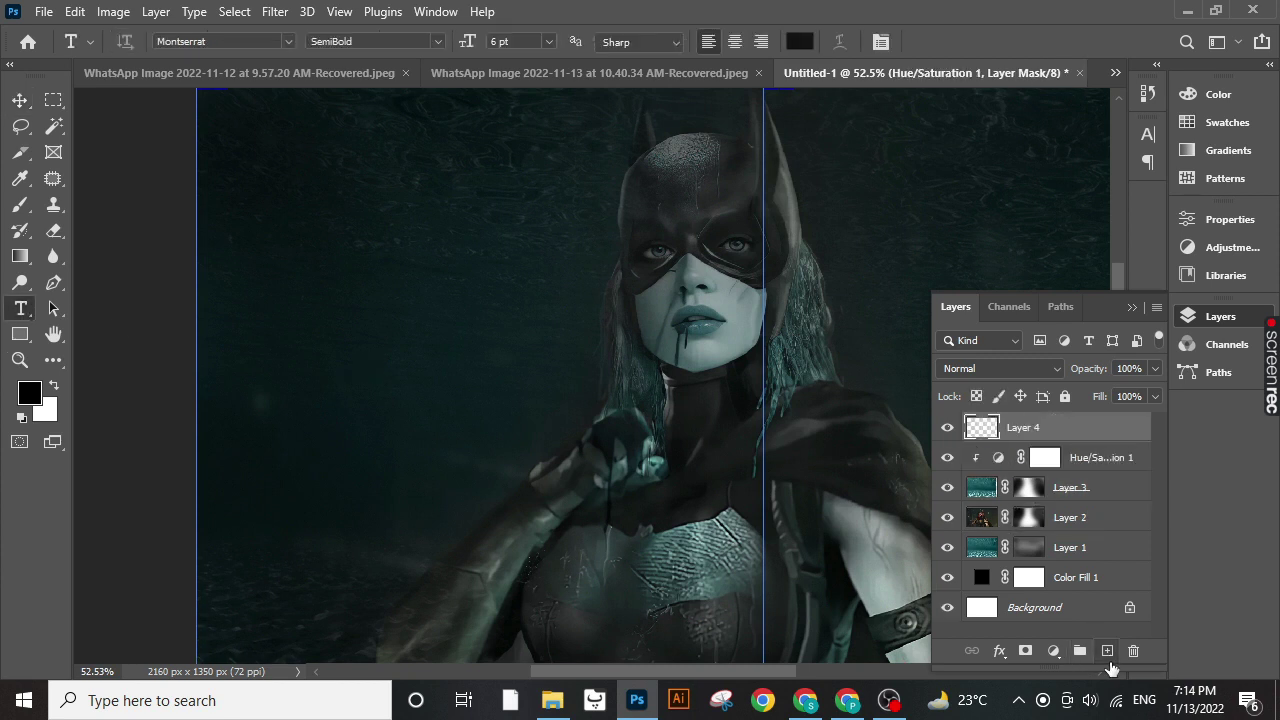
pyautogui.click(317, 267)
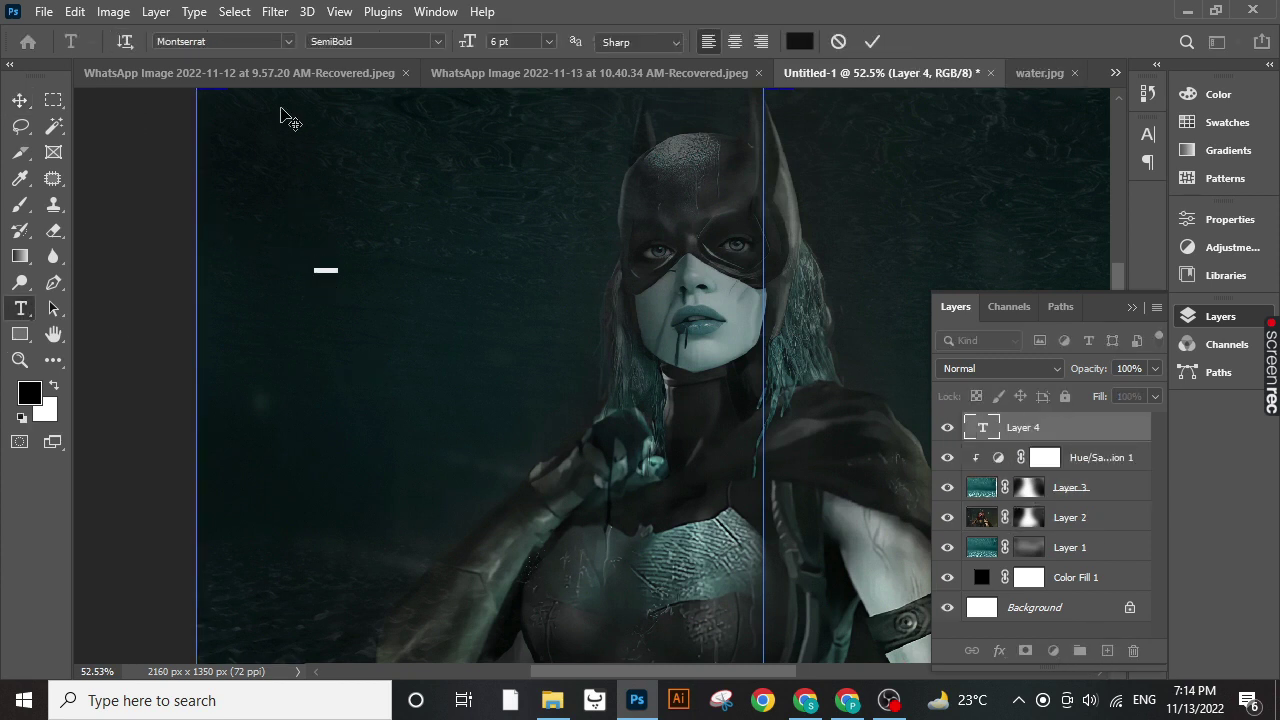
# - Set the Lorem Ipsum text to Anton Regular at 133 pt and move it left
pyautogui.click(240, 45)
pyautogui.write('an')
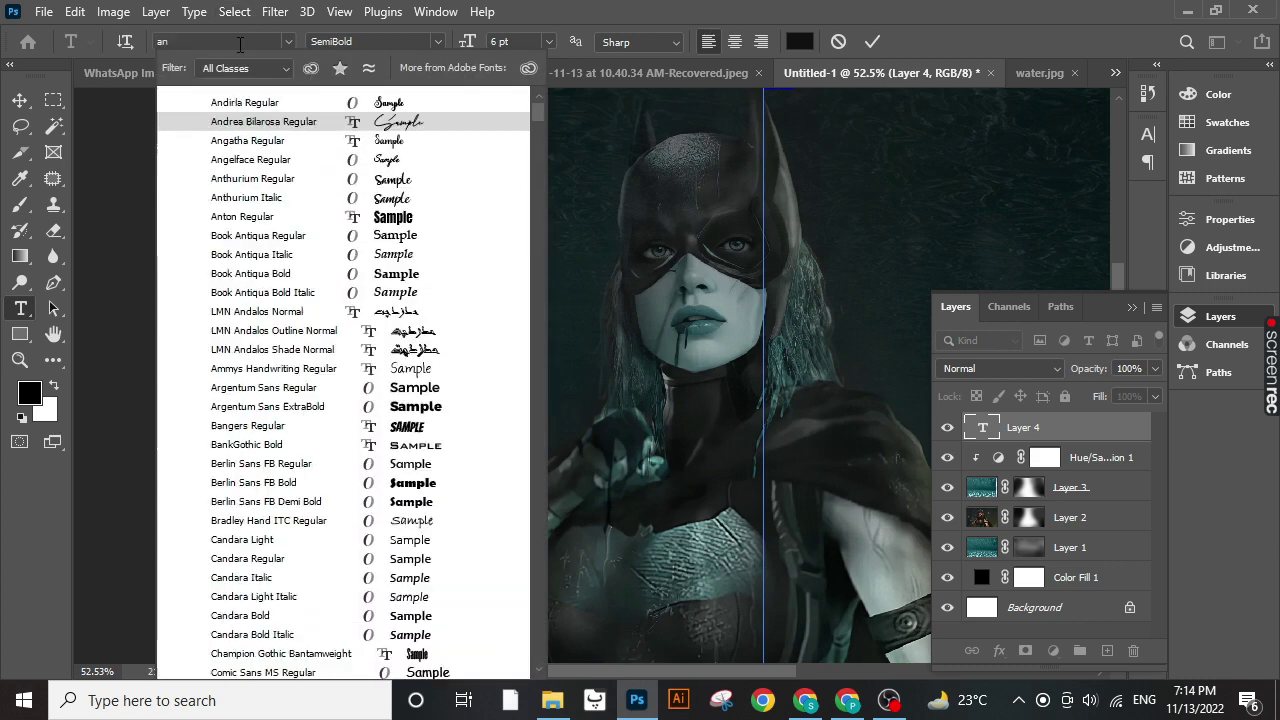
pyautogui.write('ton')
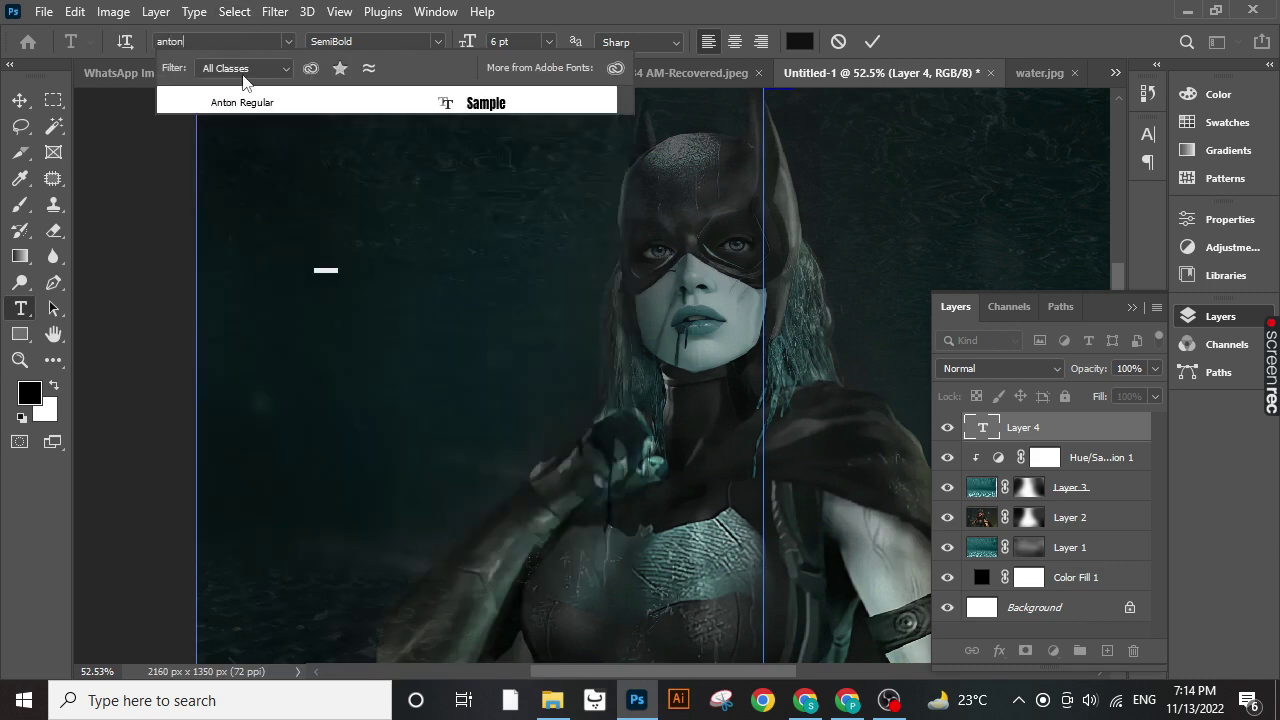
pyautogui.click(271, 105)
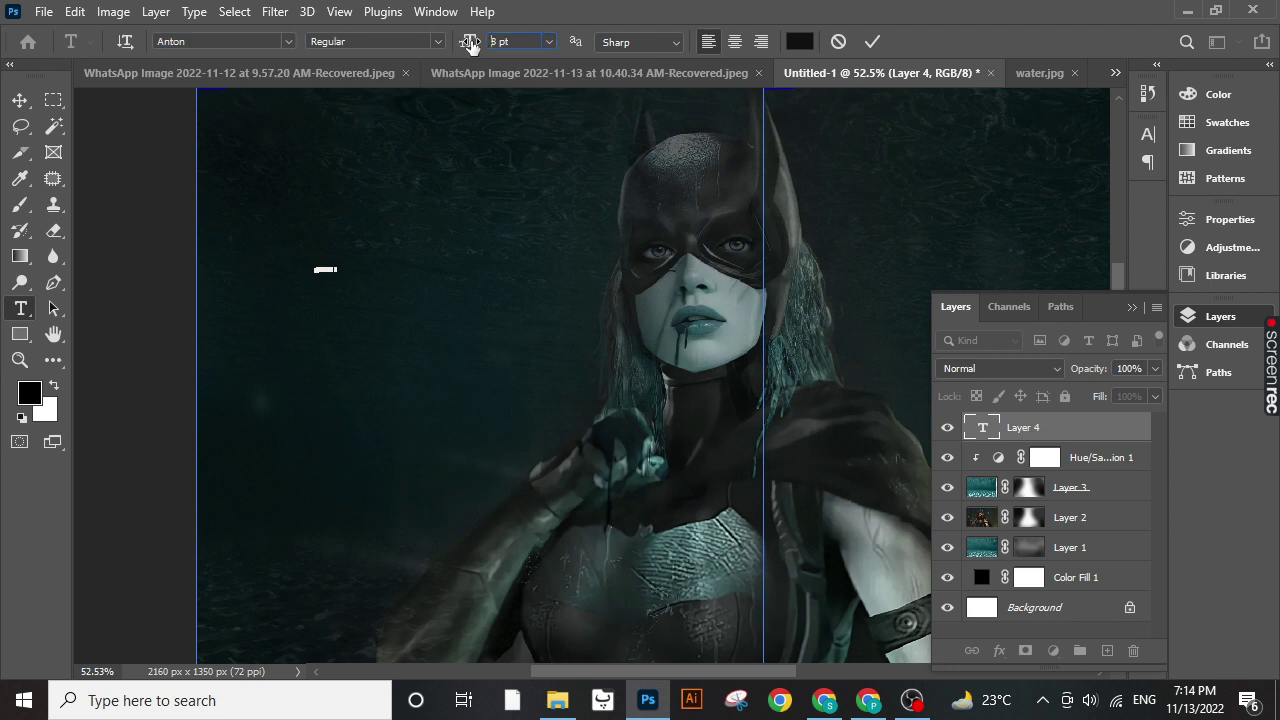
pyautogui.moveTo(467, 45); pyautogui.dragTo(588, 42)
pyautogui.moveTo(460, 374); pyautogui.dragTo(364, 396)
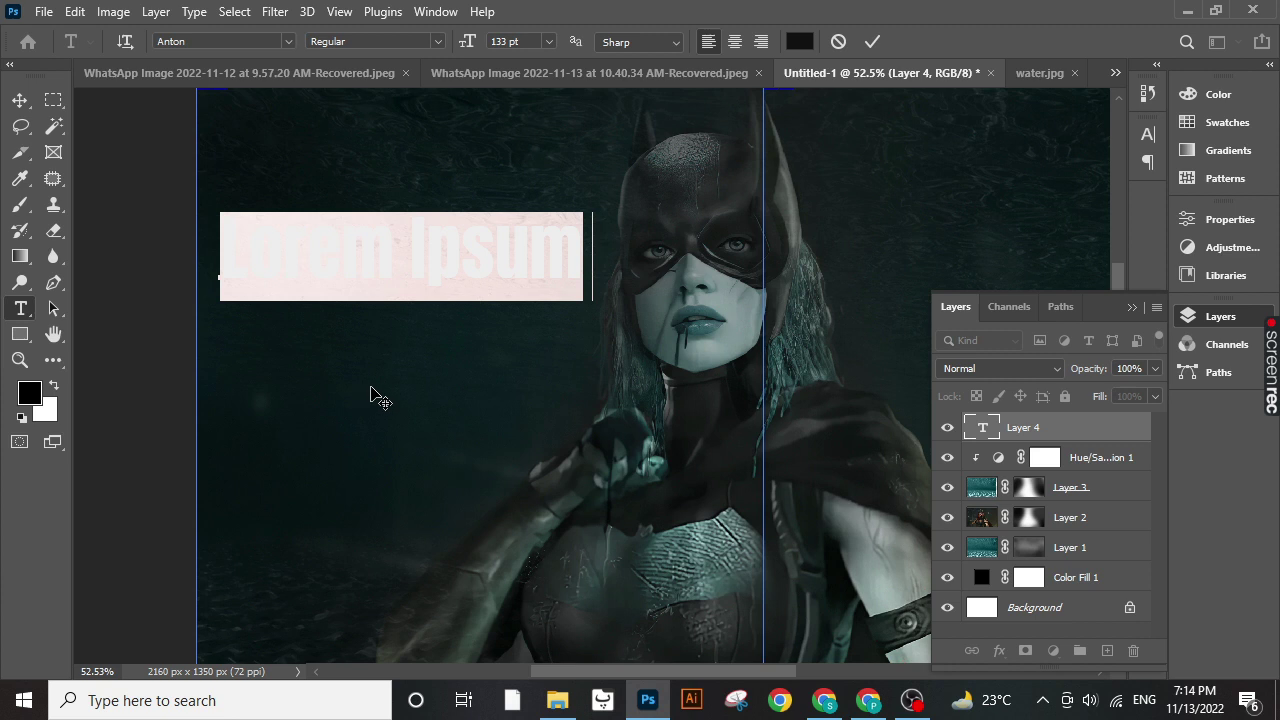
# - Type the 'learn free' headline in All Caps with white #ffffff colour
pyautogui.press('BackSpace')
pyautogui.write('B')
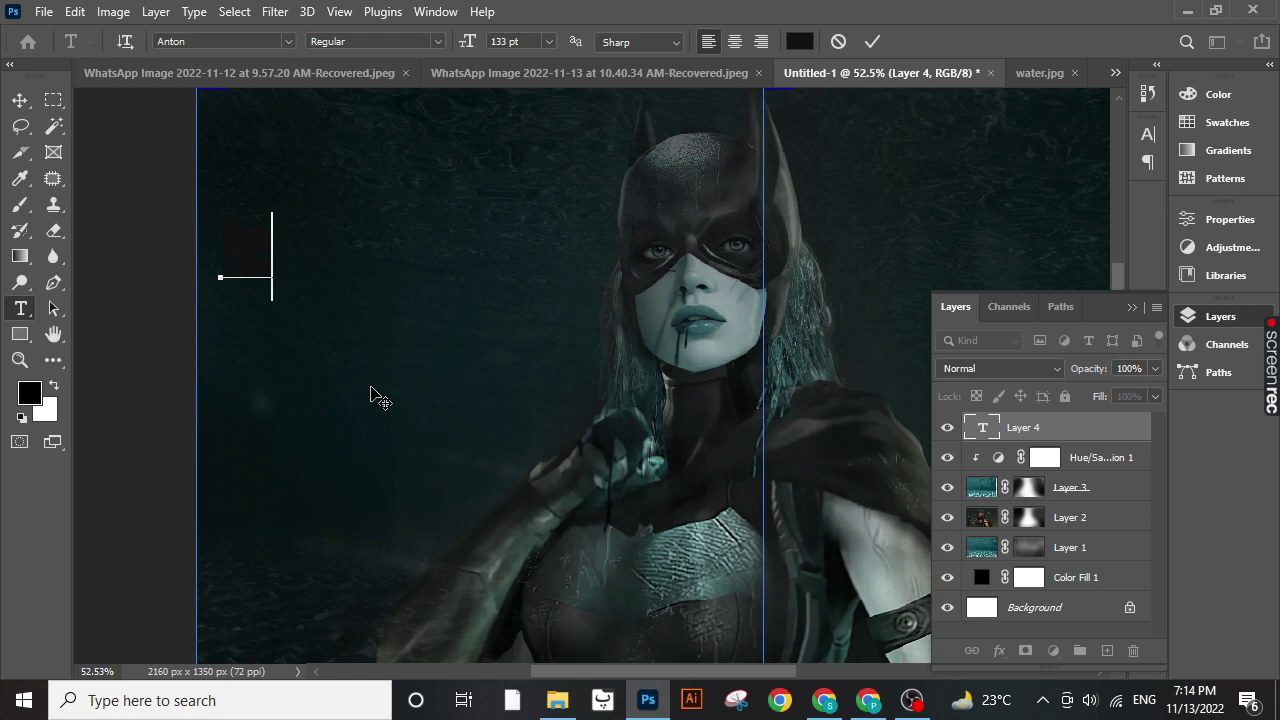
pyautogui.write('arn f')
pyautogui.write('ree')
pyautogui.hotkey('ctrl', 'a')
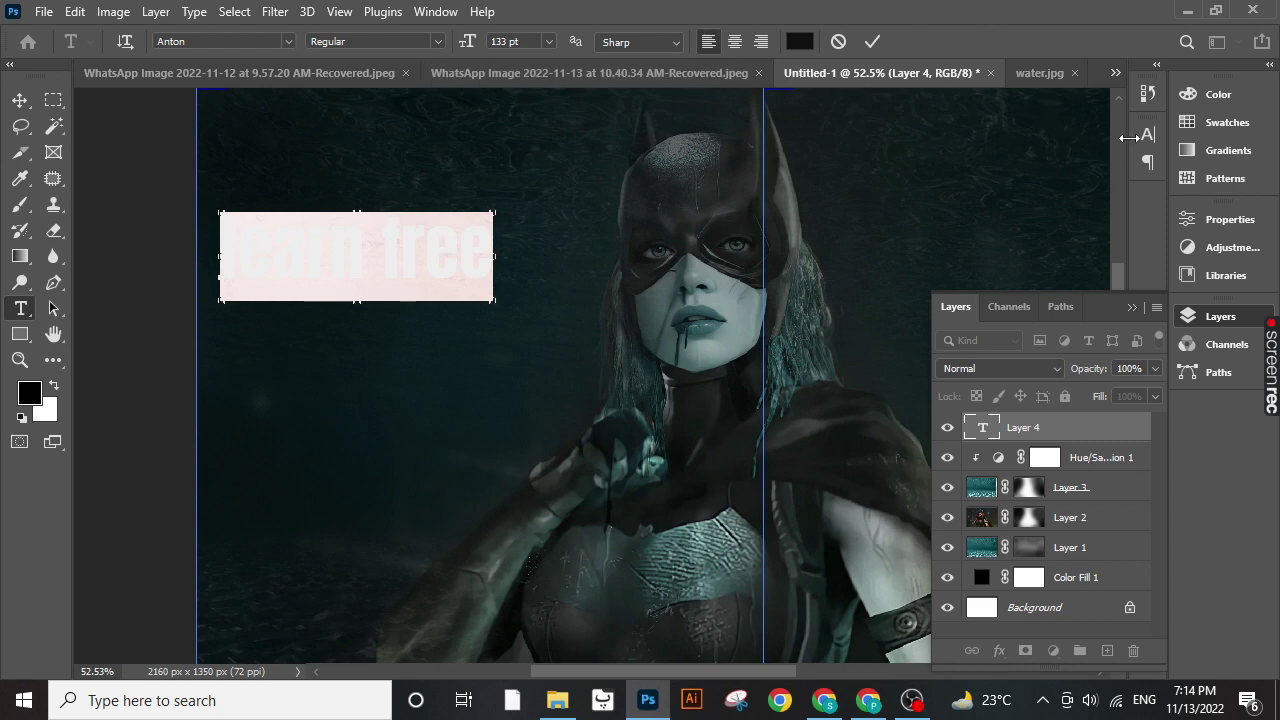
pyautogui.click(1148, 134)
pyautogui.click(982, 272)
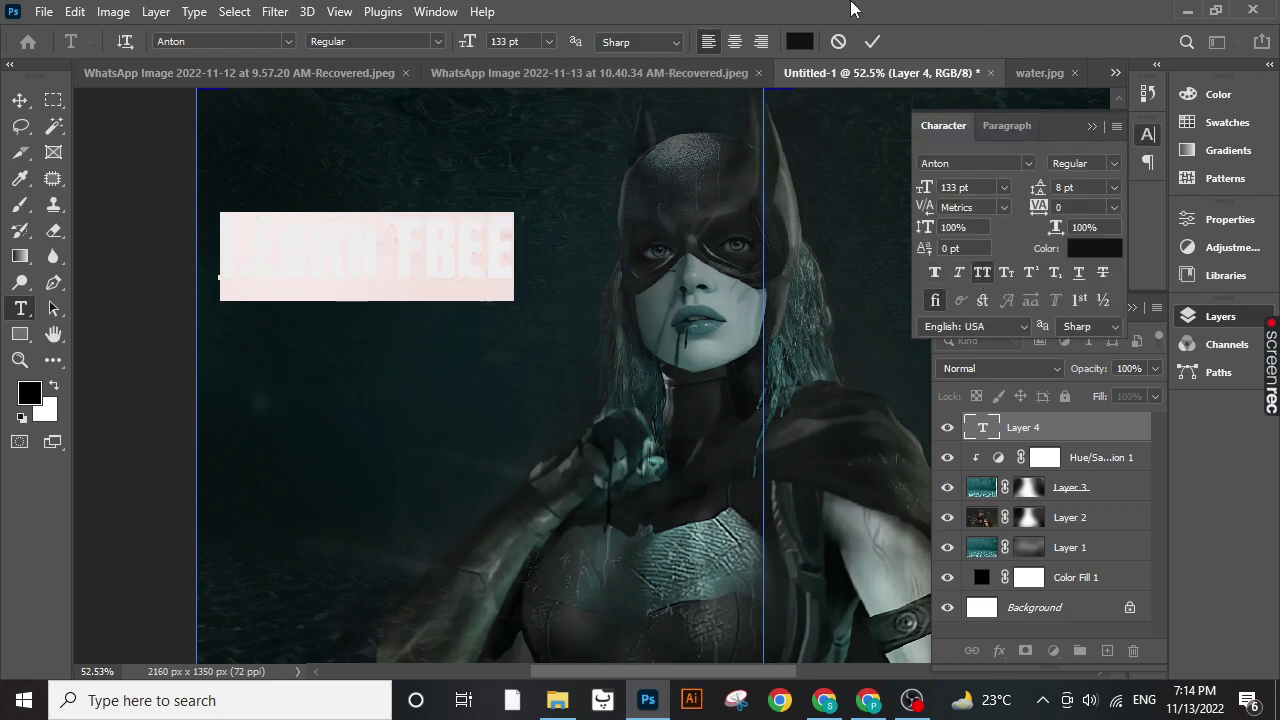
pyautogui.click(800, 41)
pyautogui.write('ffffff')
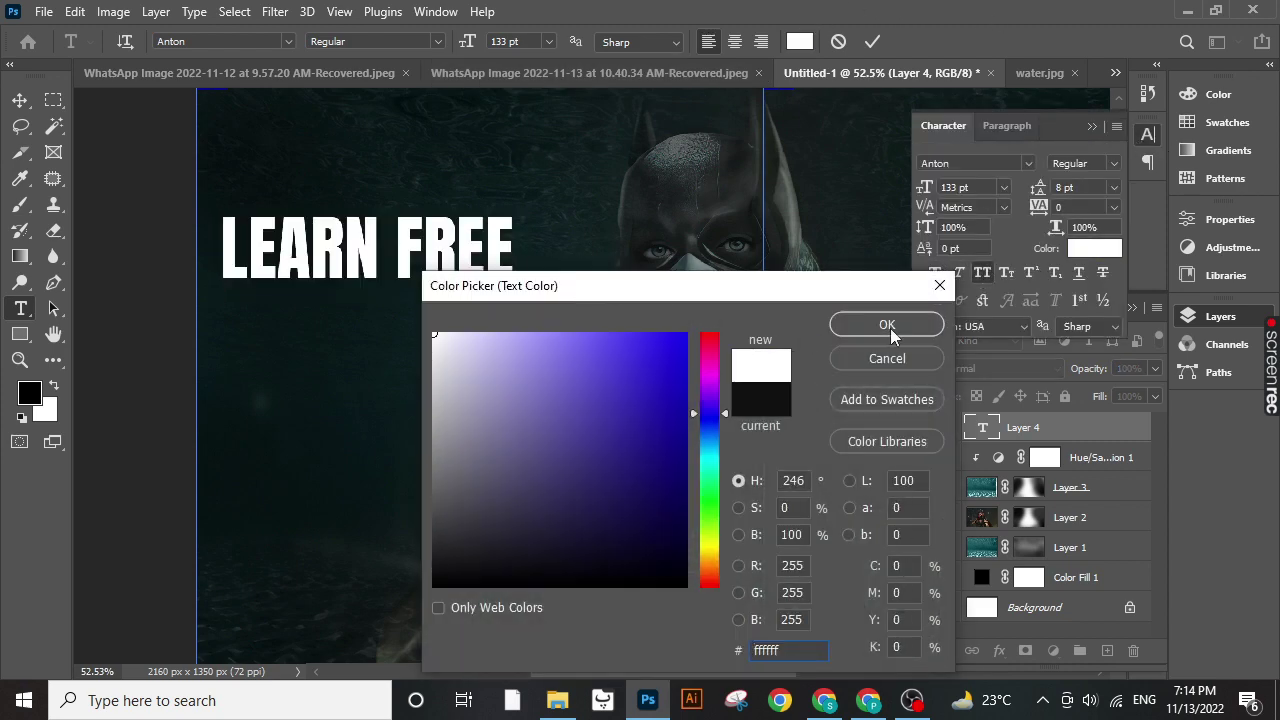
pyautogui.click(887, 324)
pyautogui.click(871, 41)
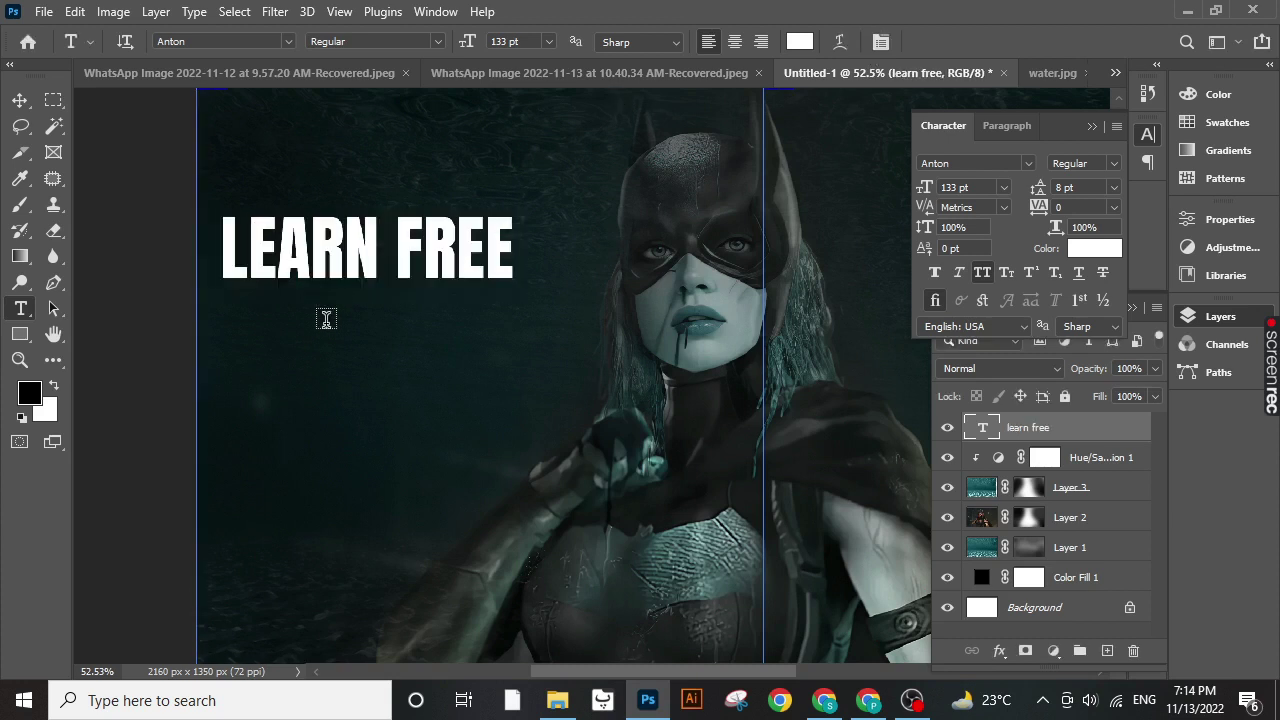
# - Add 'GRAPHIC' and 'DESIGN' text lines stacked beneath LEARN FREE
pyautogui.click(248, 348)
pyautogui.moveTo(314, 463); pyautogui.dragTo(309, 467)
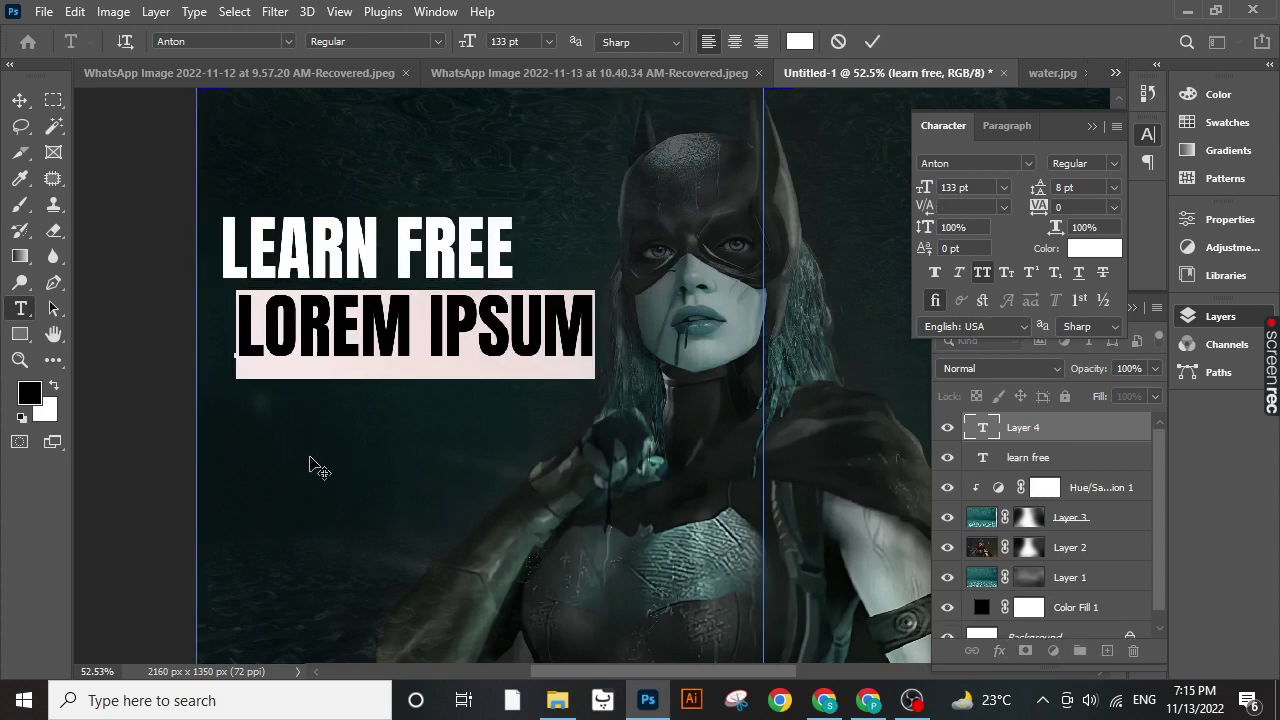
pyautogui.write('GRAPHI')
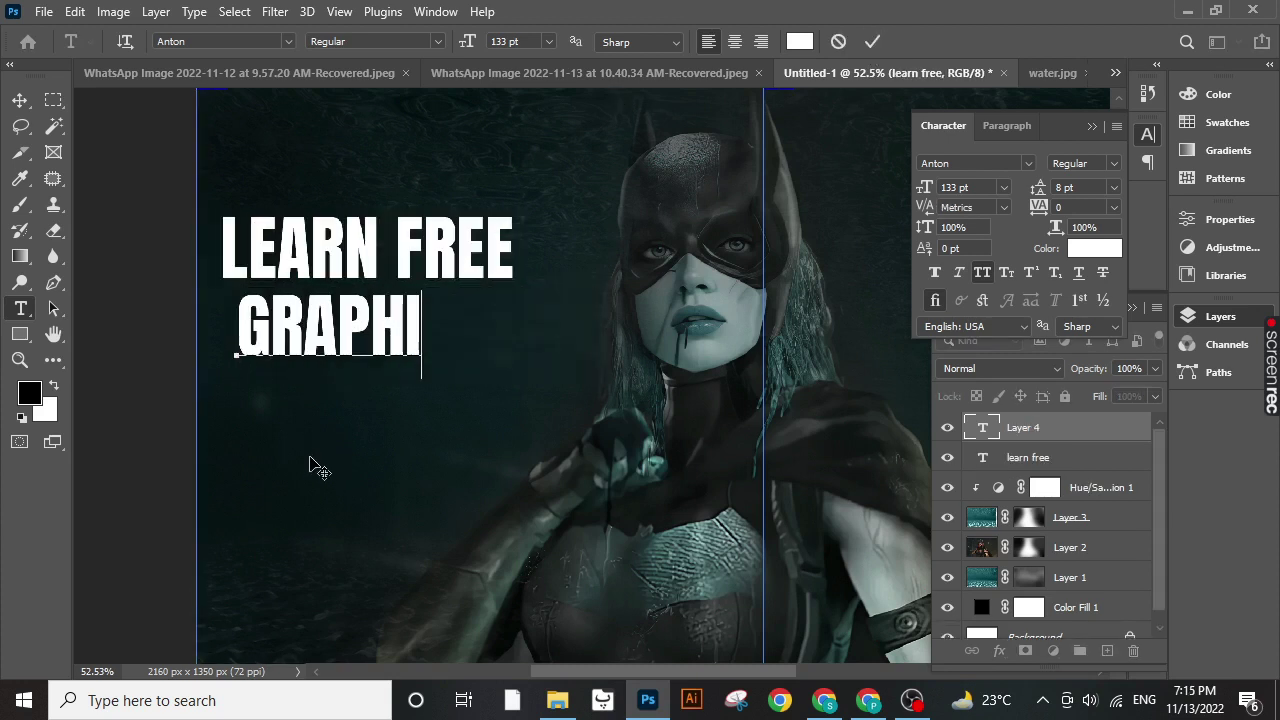
pyautogui.write('C')
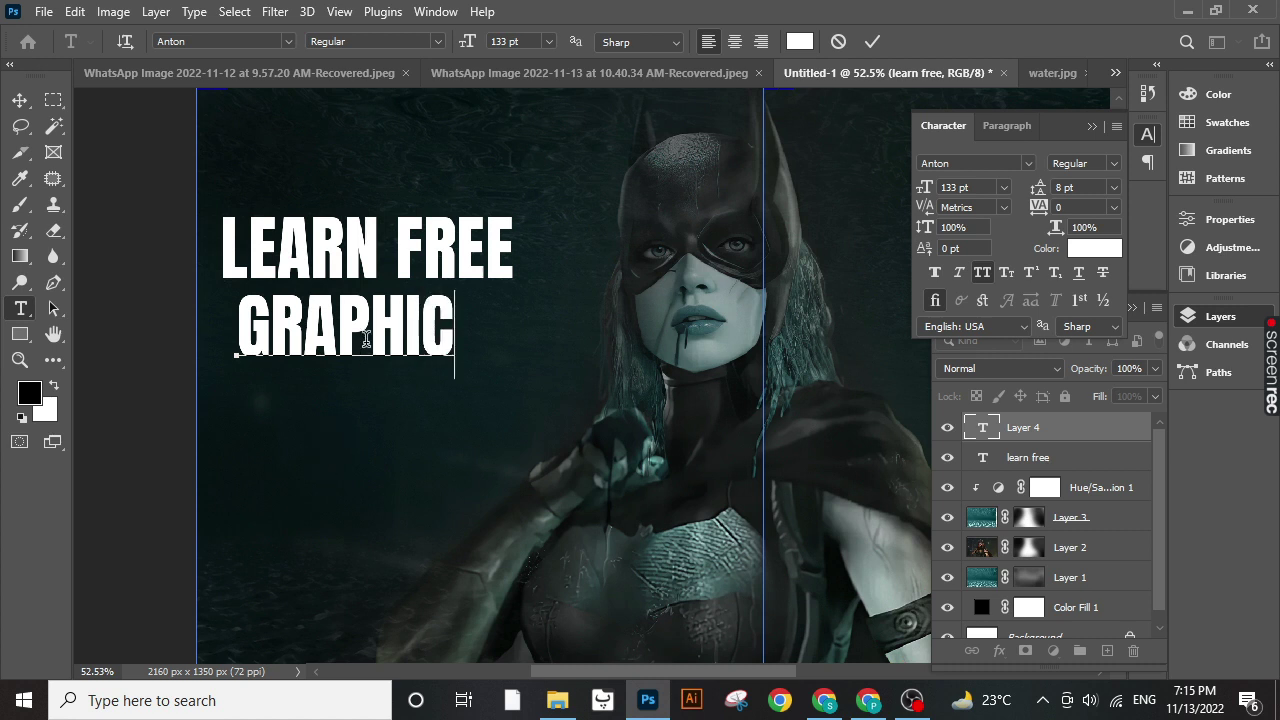
pyautogui.click(765, 97)
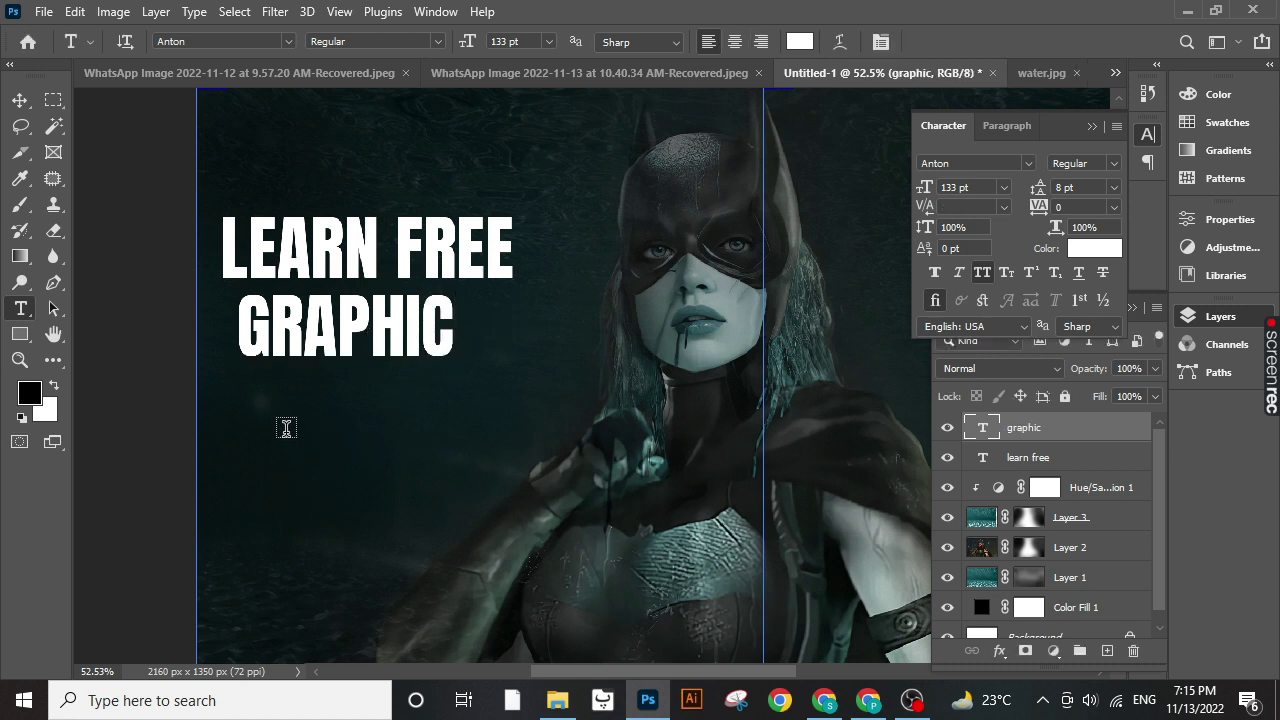
pyautogui.click(283, 422)
pyautogui.write('DES')
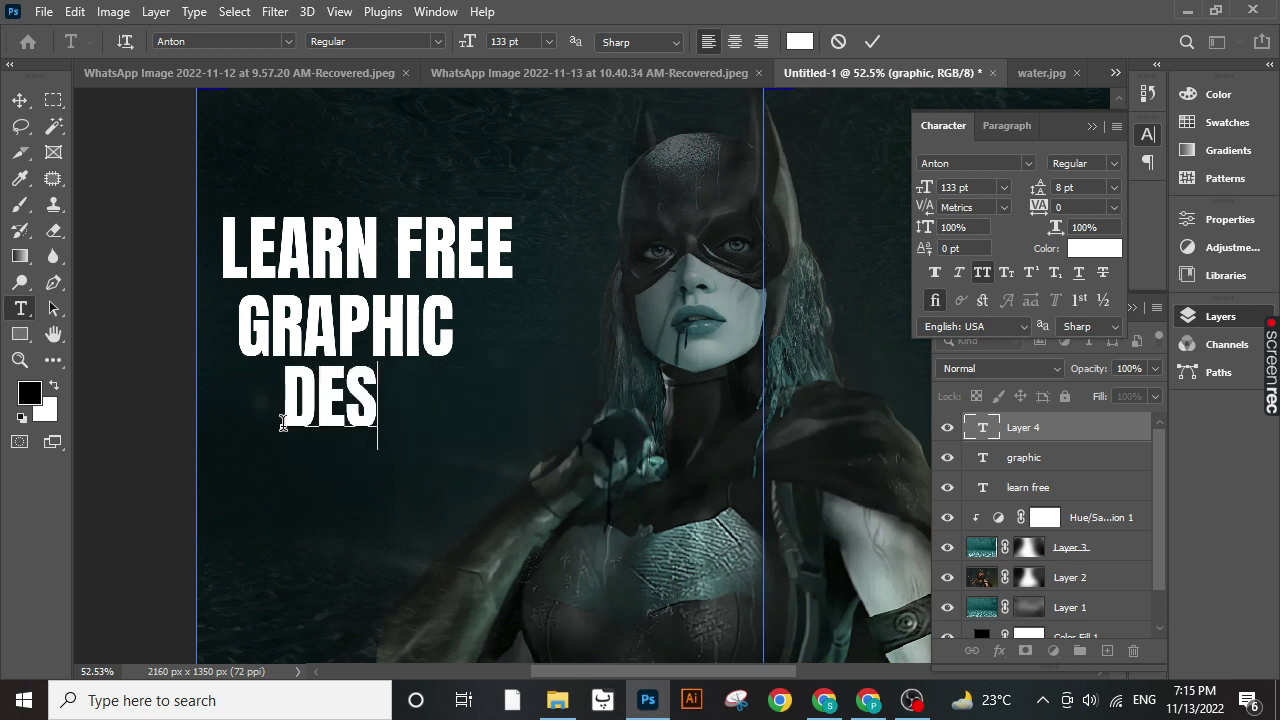
pyautogui.write('IGN')
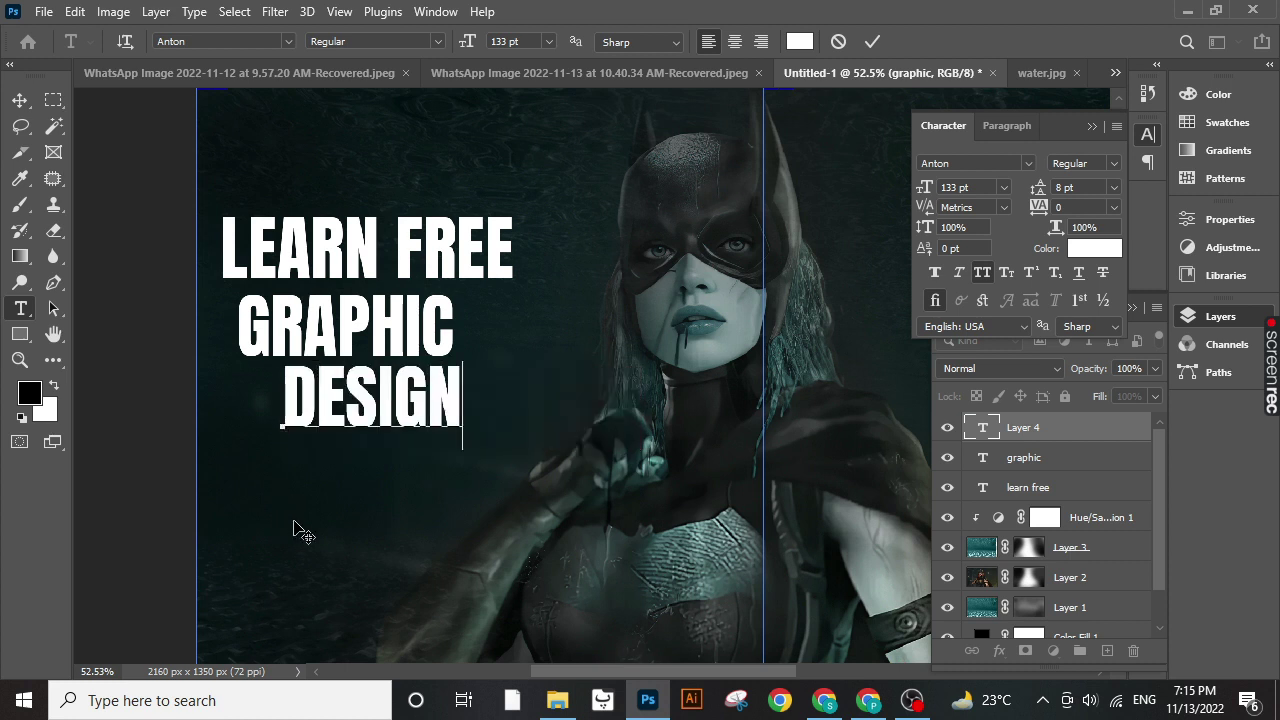
# - Enlarge DESIGN and GRAPHIC to 198 pt and shift them into line
pyautogui.moveTo(292, 530); pyautogui.dragTo(258, 537)
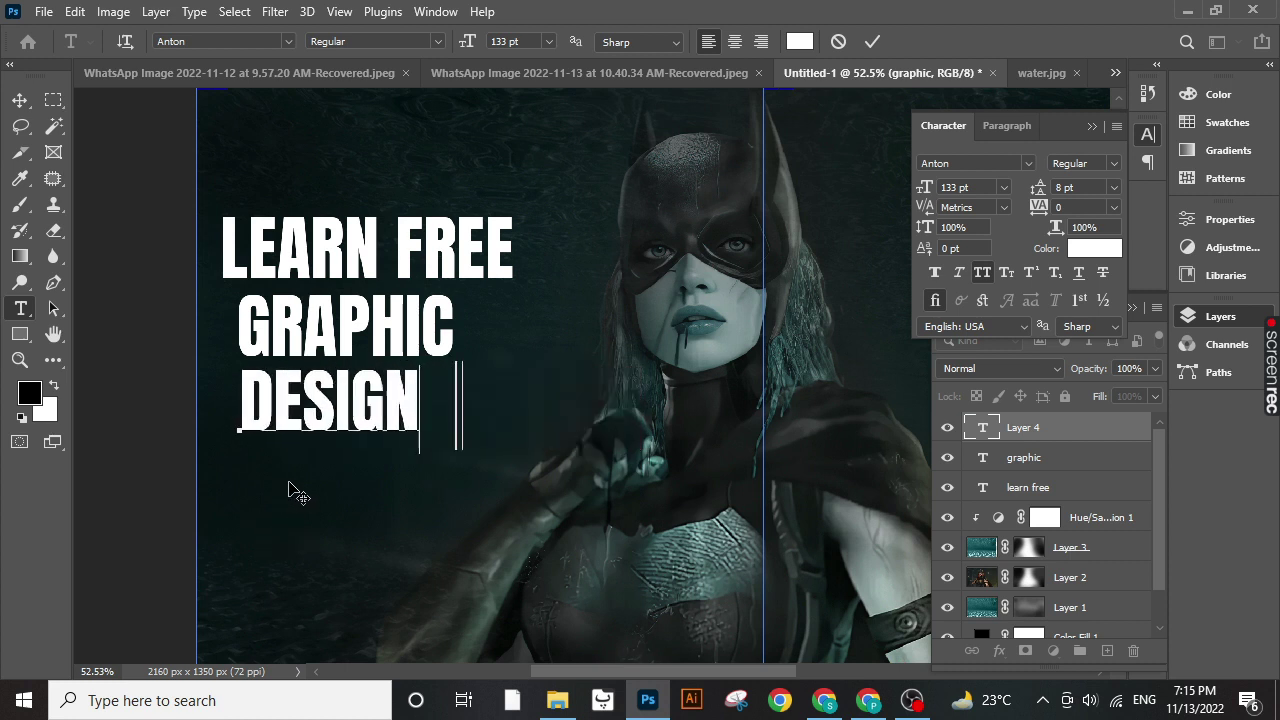
pyautogui.doubleClick(366, 403)
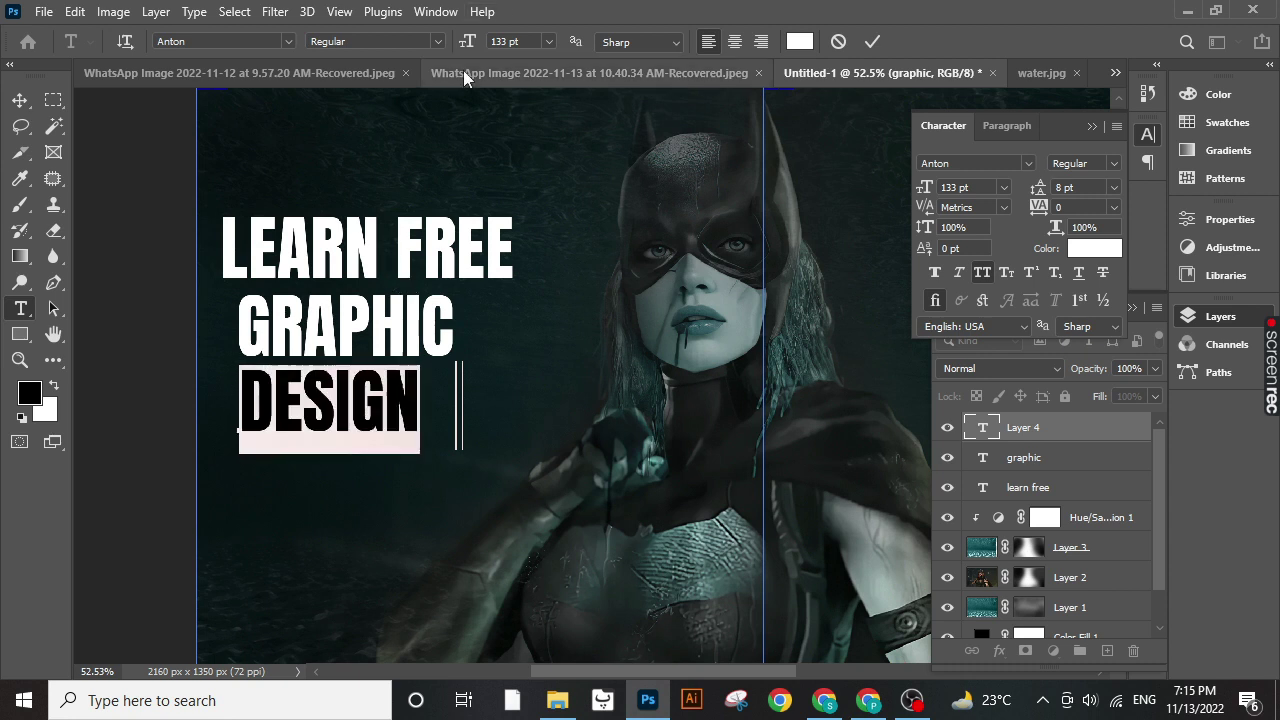
pyautogui.moveTo(466, 42); pyautogui.dragTo(532, 45)
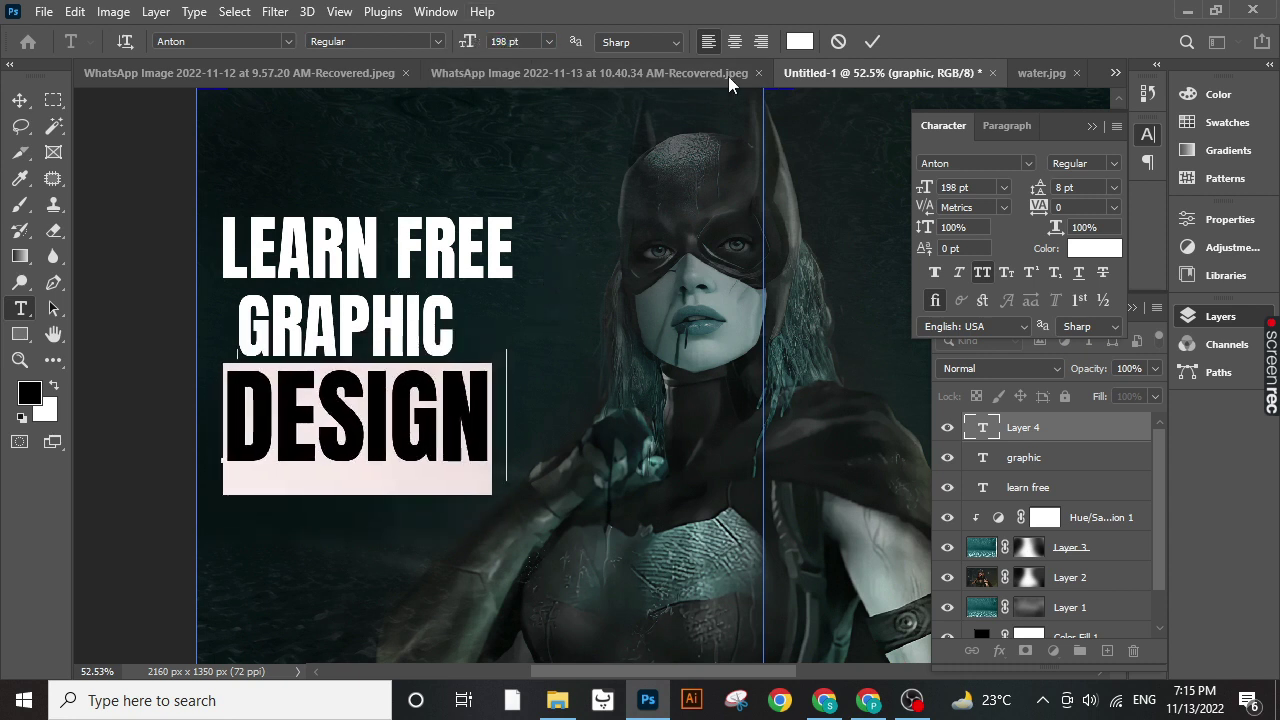
pyautogui.click(870, 40)
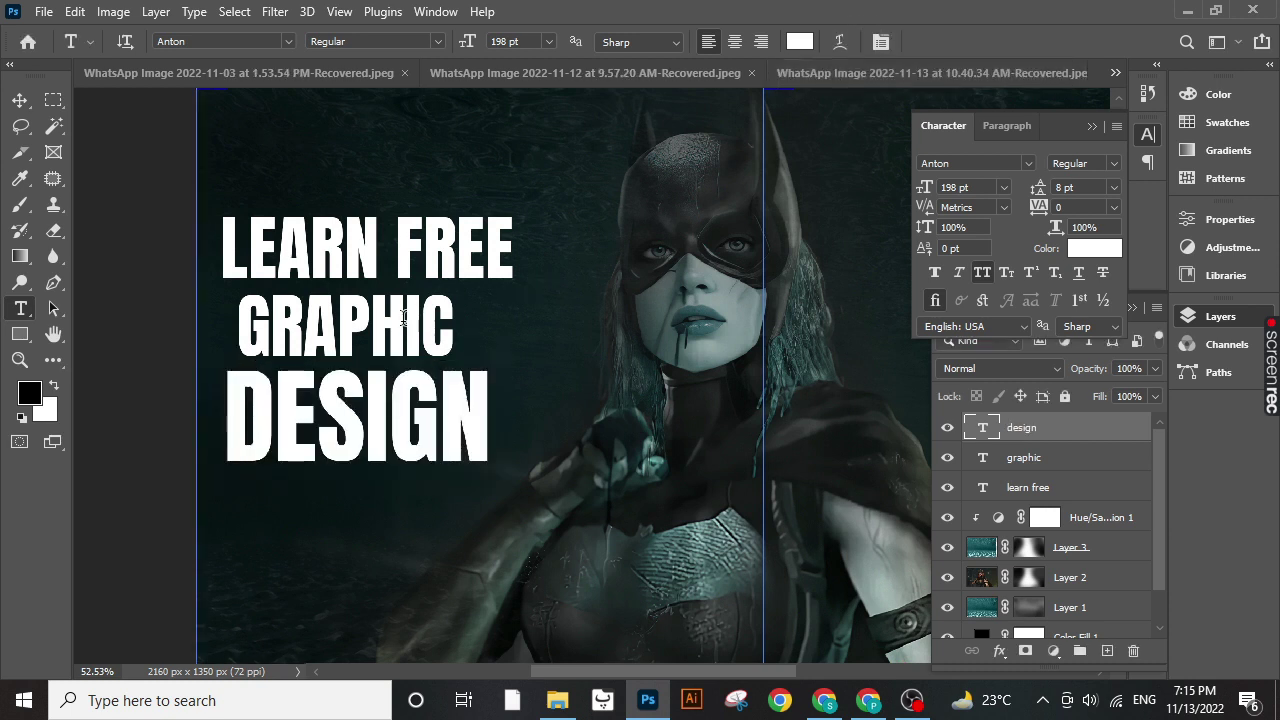
pyautogui.doubleClick(982, 457)
pyautogui.click(918, 191)
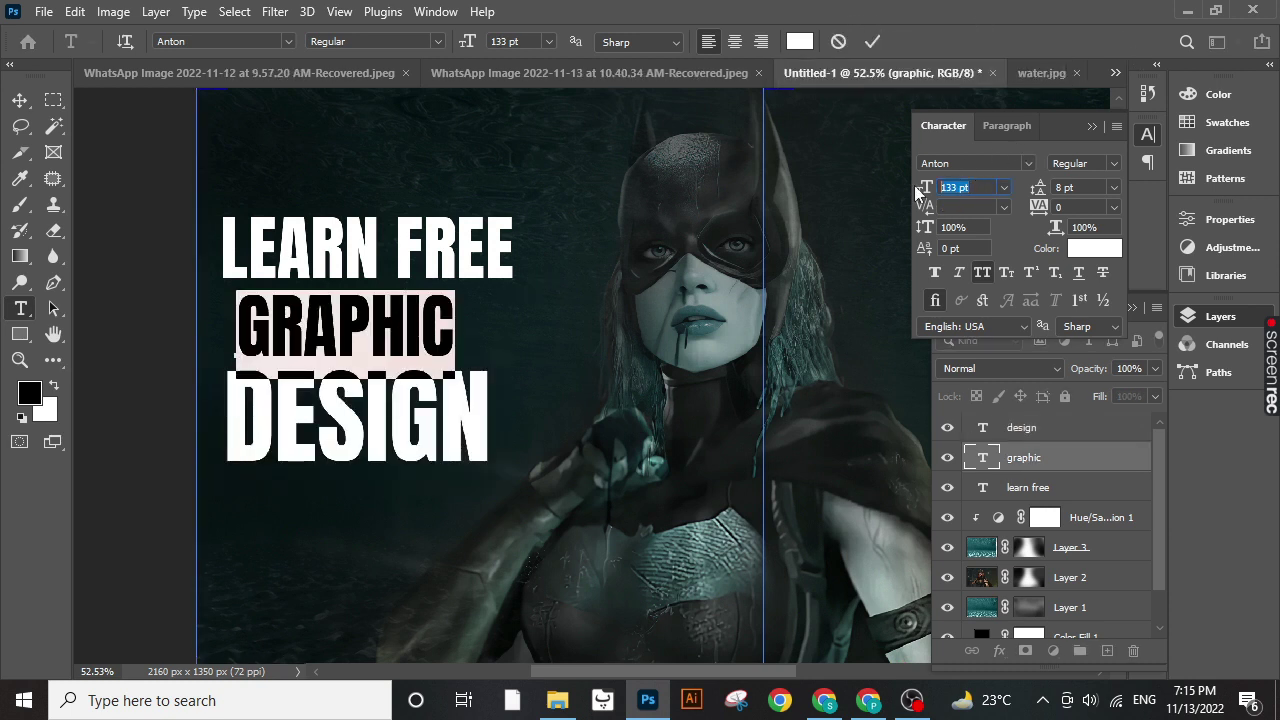
pyautogui.write('198')
pyautogui.press('Return')
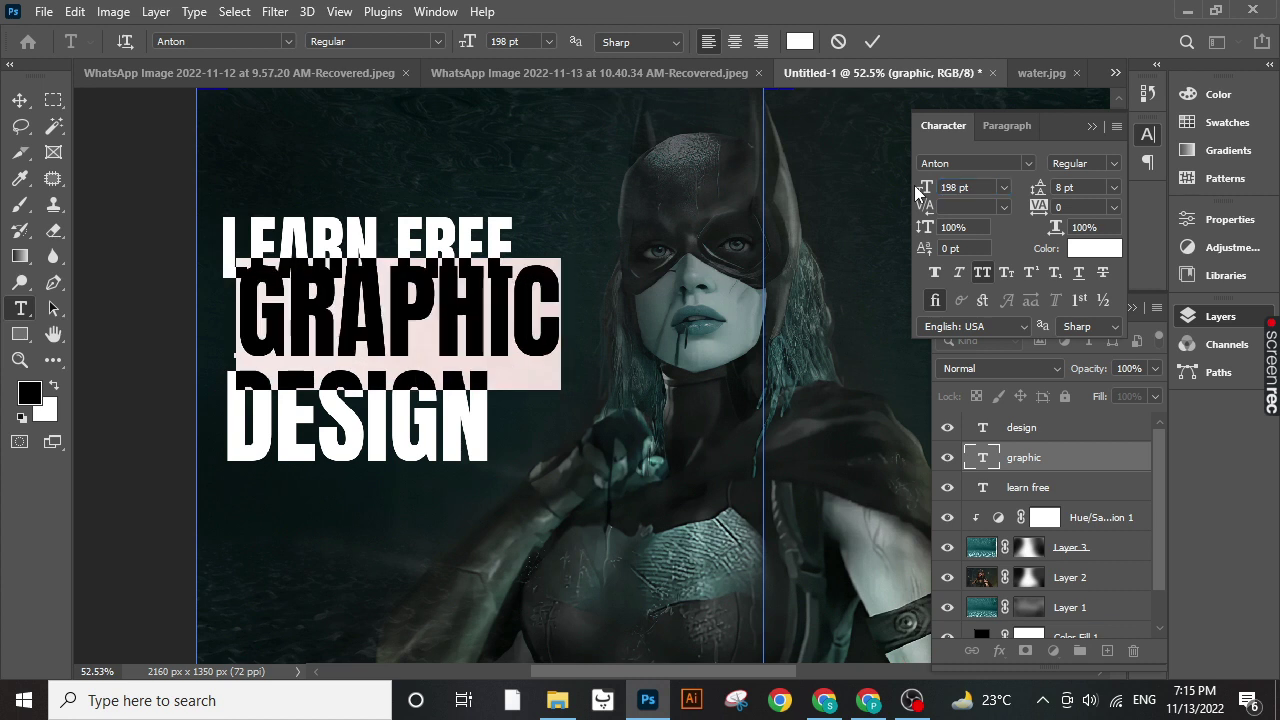
pyautogui.moveTo(698, 443); pyautogui.dragTo(676, 463)
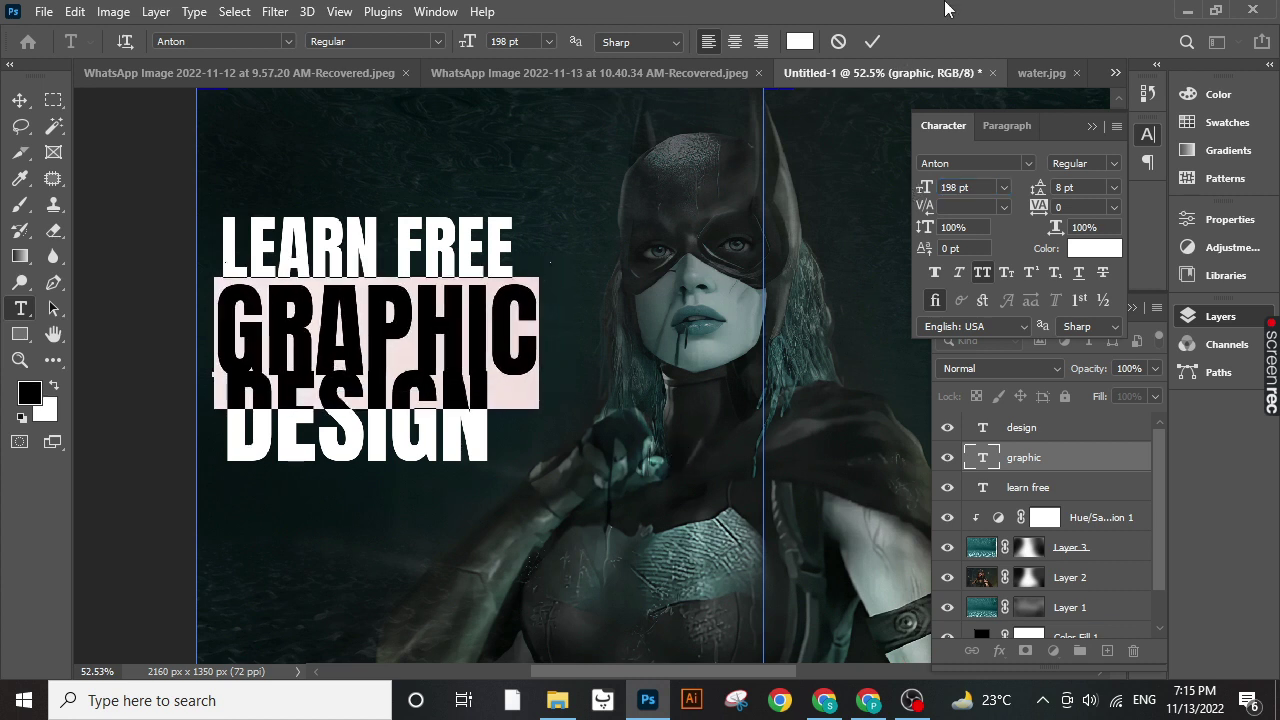
pyautogui.click(871, 44)
# - Move DESIGN down and nudge GRAPHIC and LEARN FREE so the lines don't overlap
pyautogui.press('v')
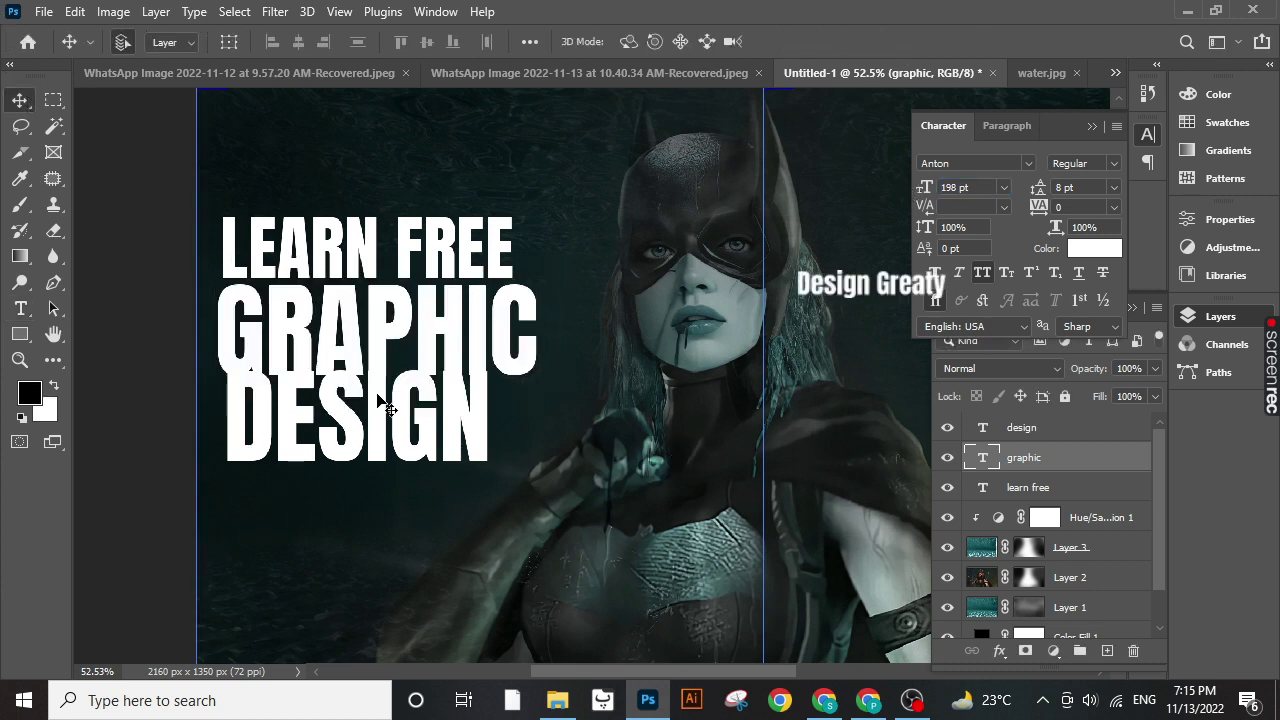
pyautogui.click(402, 415)
pyautogui.moveTo(402, 415); pyautogui.dragTo(402, 433)
pyautogui.moveTo(372, 330); pyautogui.dragTo(374, 337)
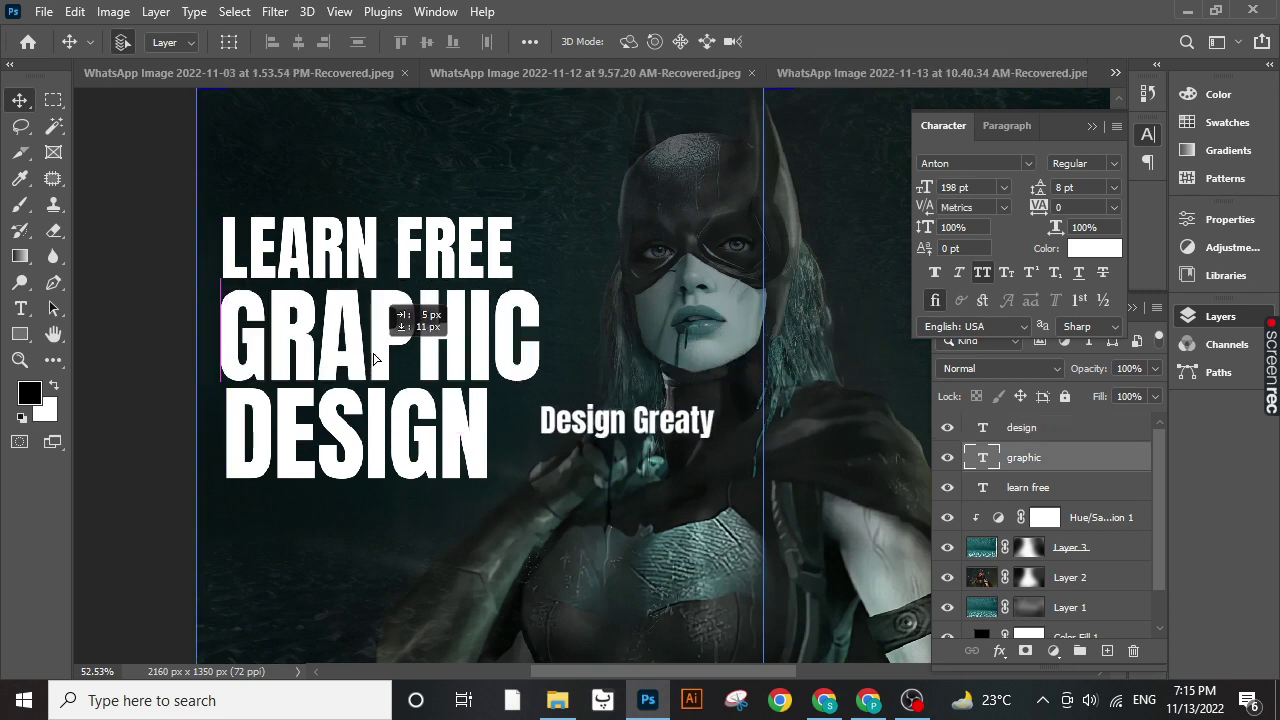
pyautogui.moveTo(378, 268); pyautogui.dragTo(382, 273)
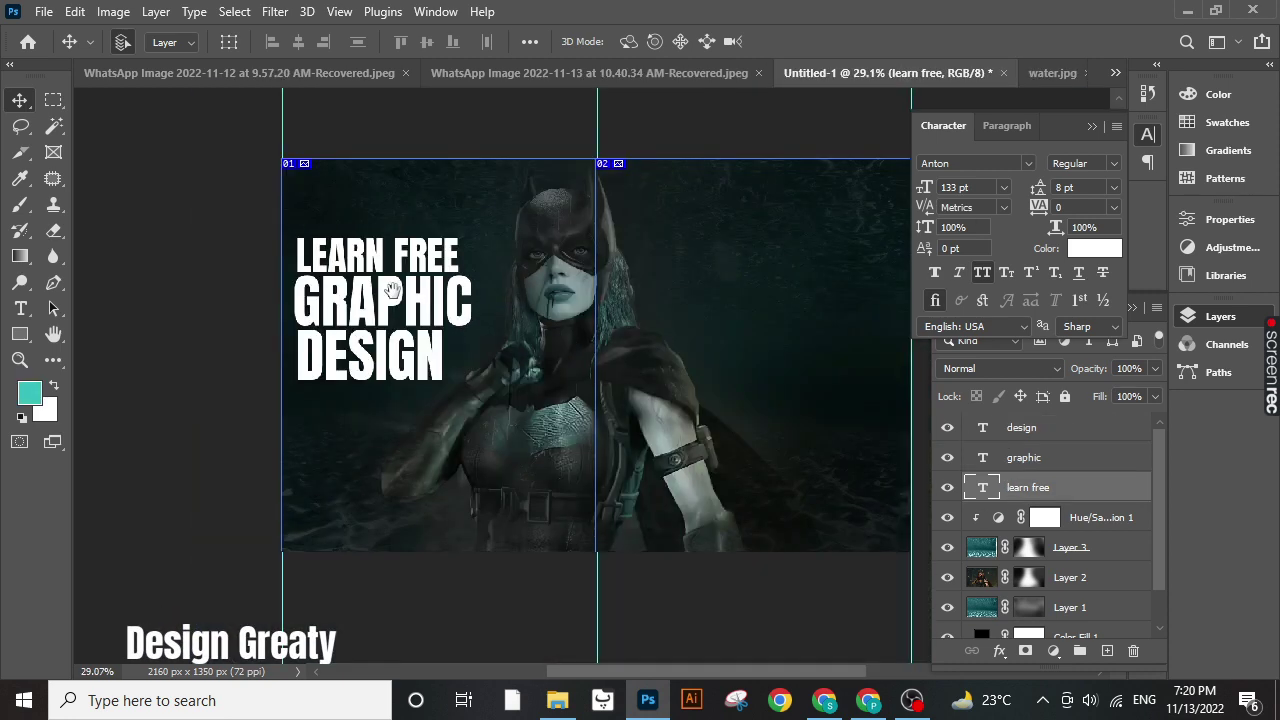
# - Select the graphic and design text layers together
pyautogui.scroll(2, 395, 287)
pyautogui.scroll(2, 390, 280)
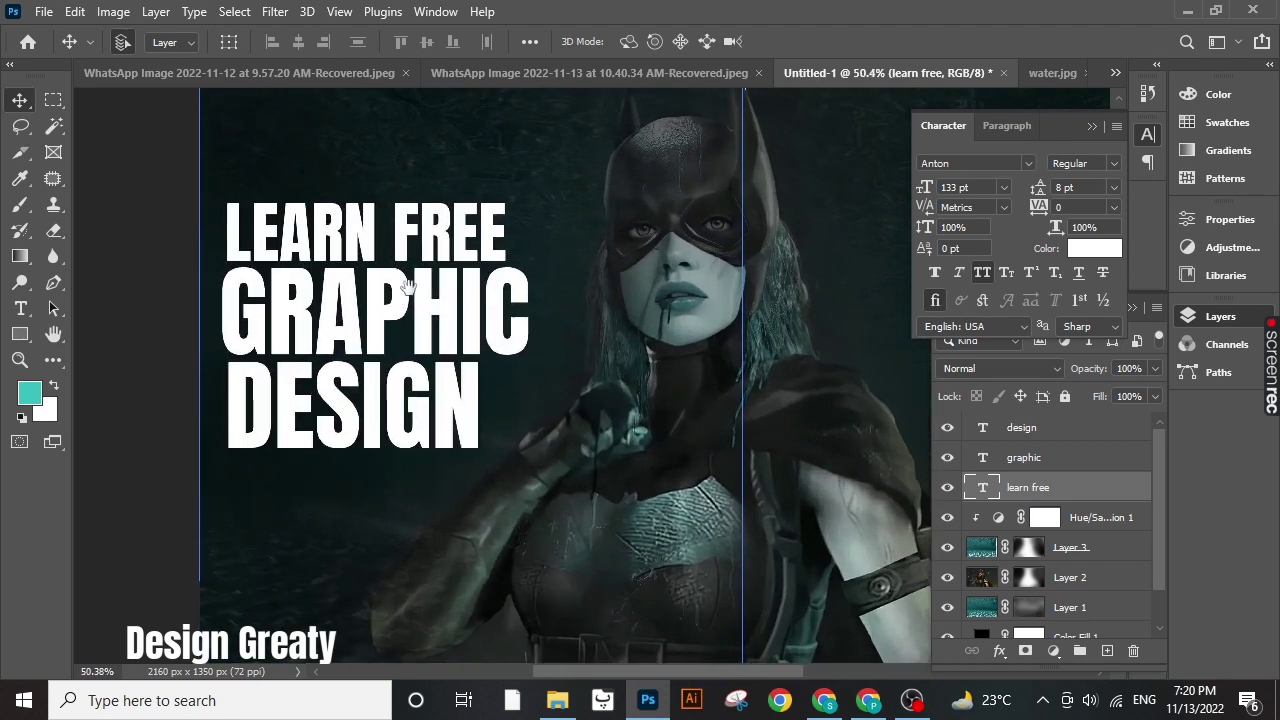
pyautogui.scroll(1, 378, 262)
pyautogui.click(345, 340)
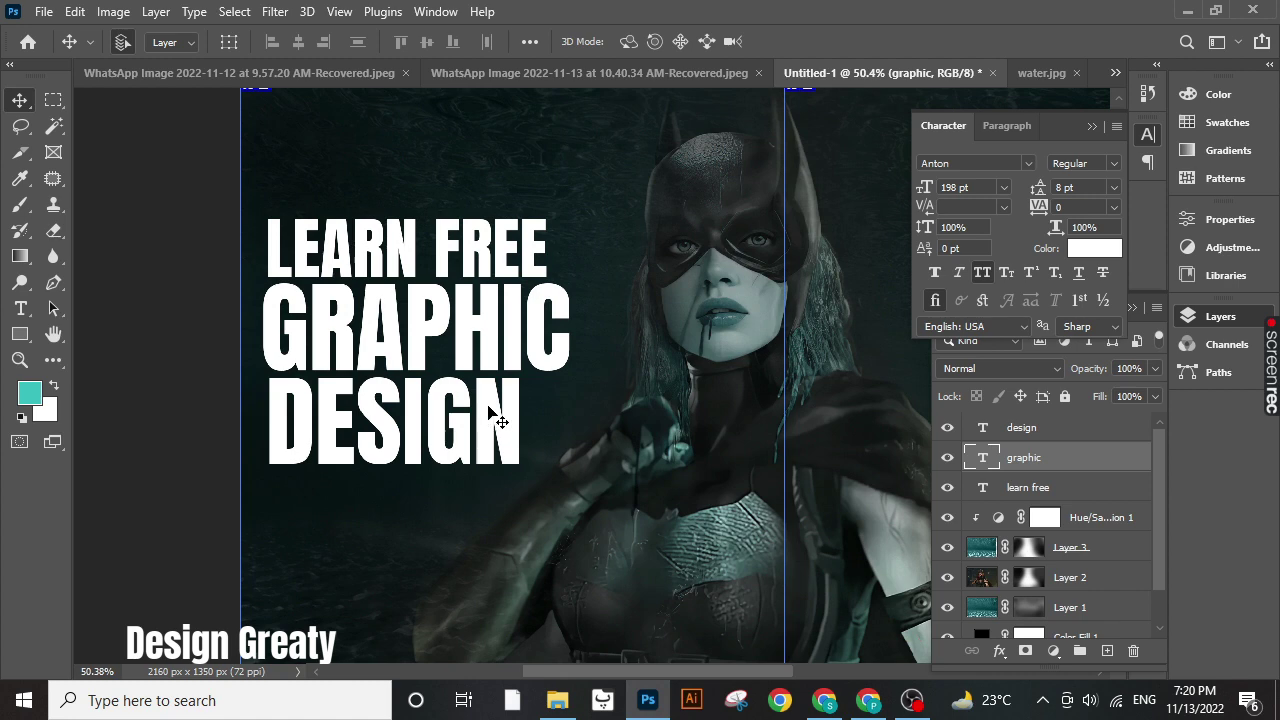
pyautogui.keyDown('shift'); pyautogui.click(1021, 427); pyautogui.keyUp('shift')
# - Change the GRAPHIC and DESIGN text colour to teal
pyautogui.click(1093, 249)
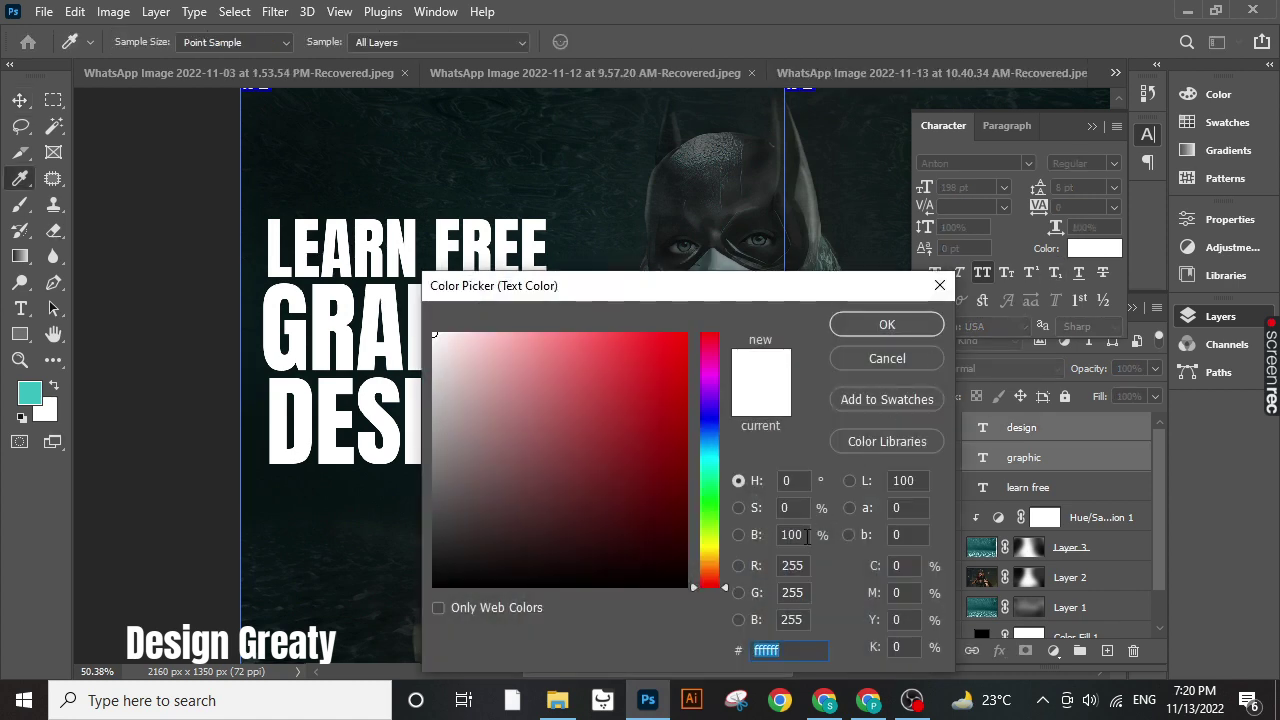
pyautogui.write('38bebf')
pyautogui.click(887, 324)
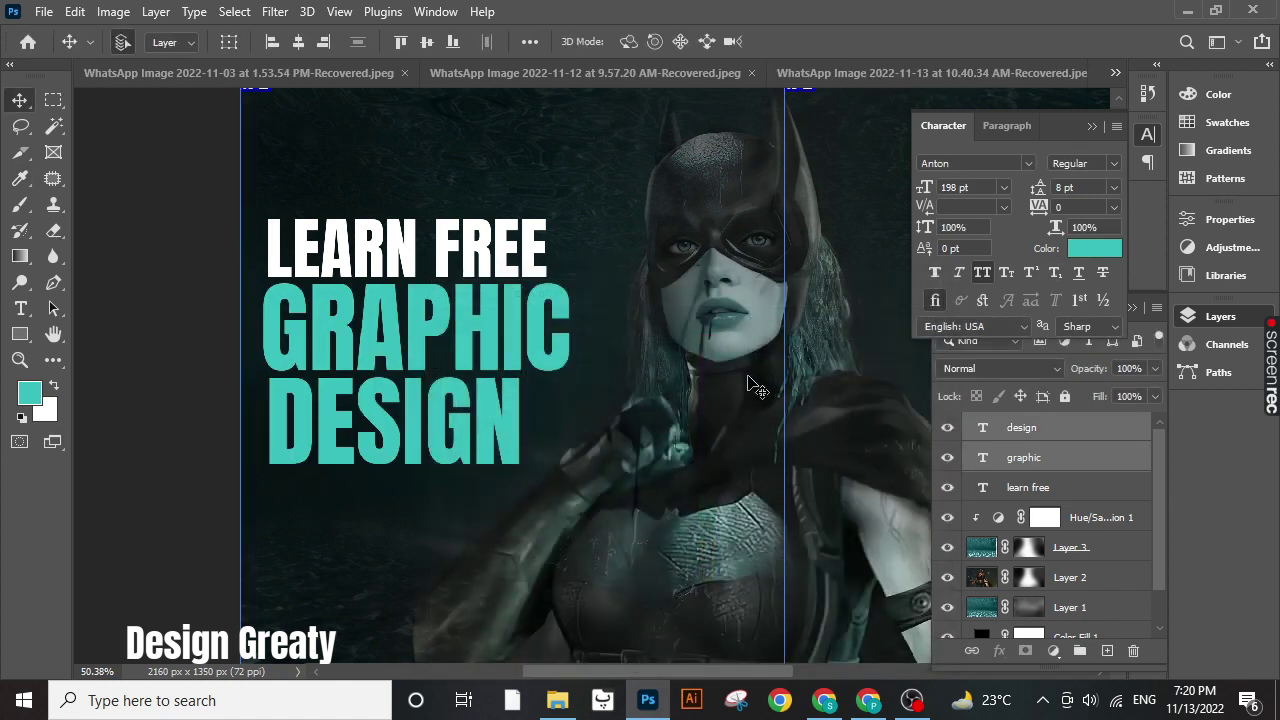
pyautogui.scroll(-1, 757, 388)
pyautogui.scroll(-2, 623, 371)
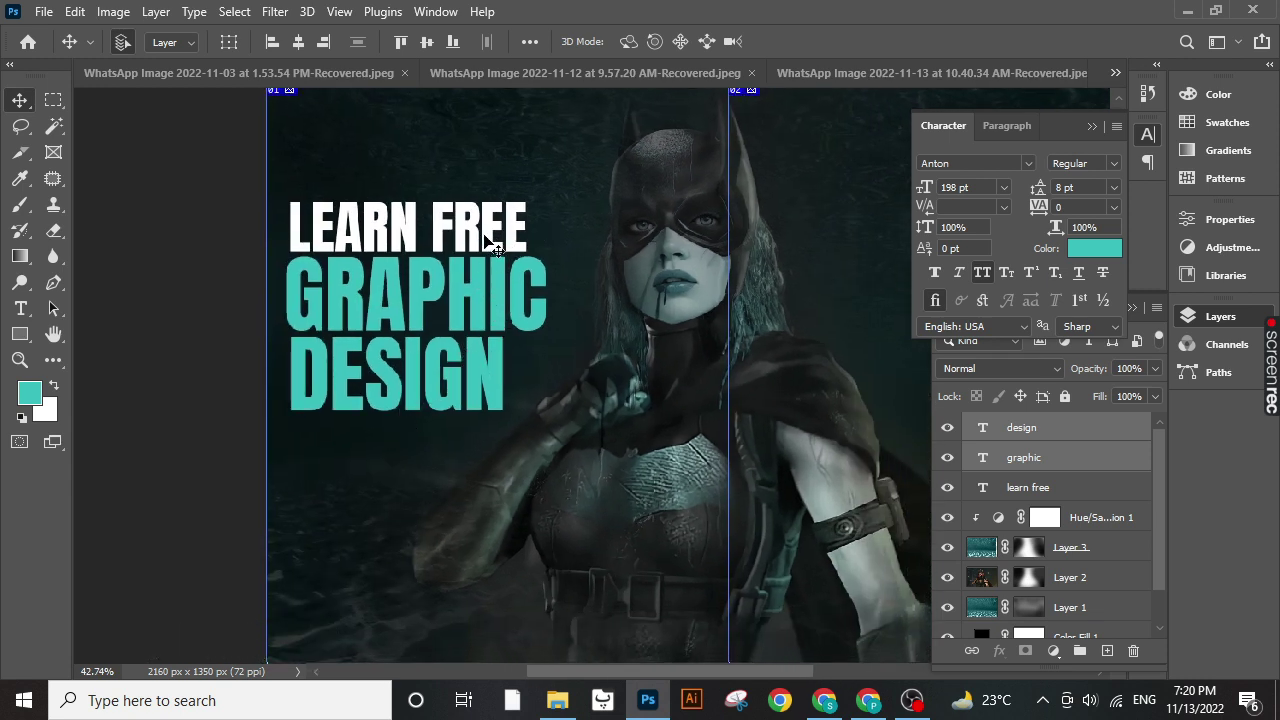
# - Reorder the text layers as learn free, graphic, design from the top
pyautogui.click(1140, 486)
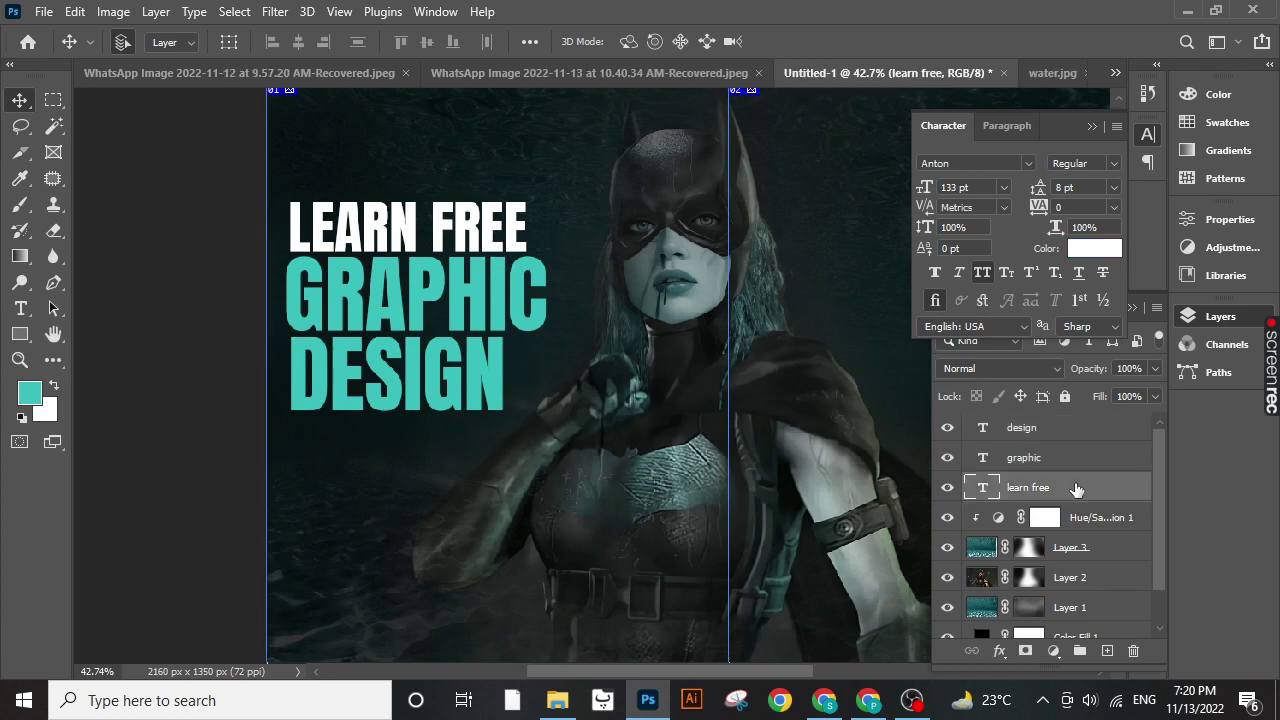
pyautogui.moveTo(1076, 489); pyautogui.dragTo(1077, 425)
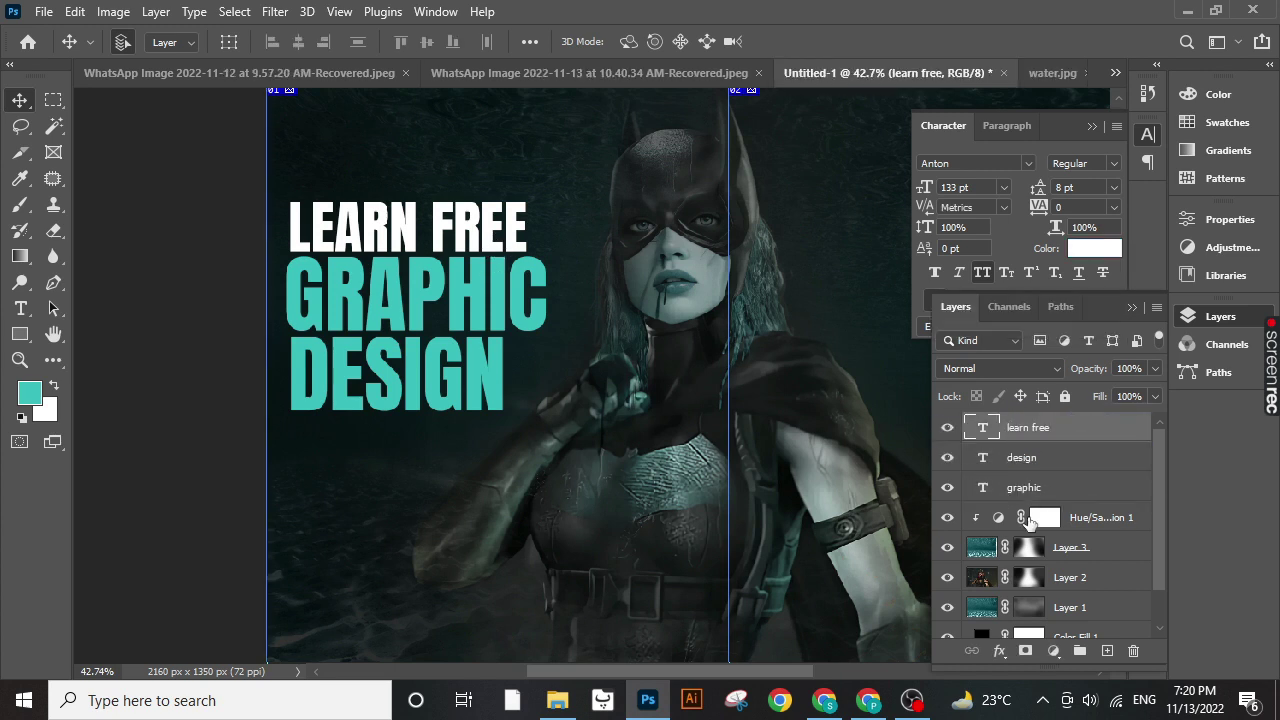
pyautogui.click(486, 378)
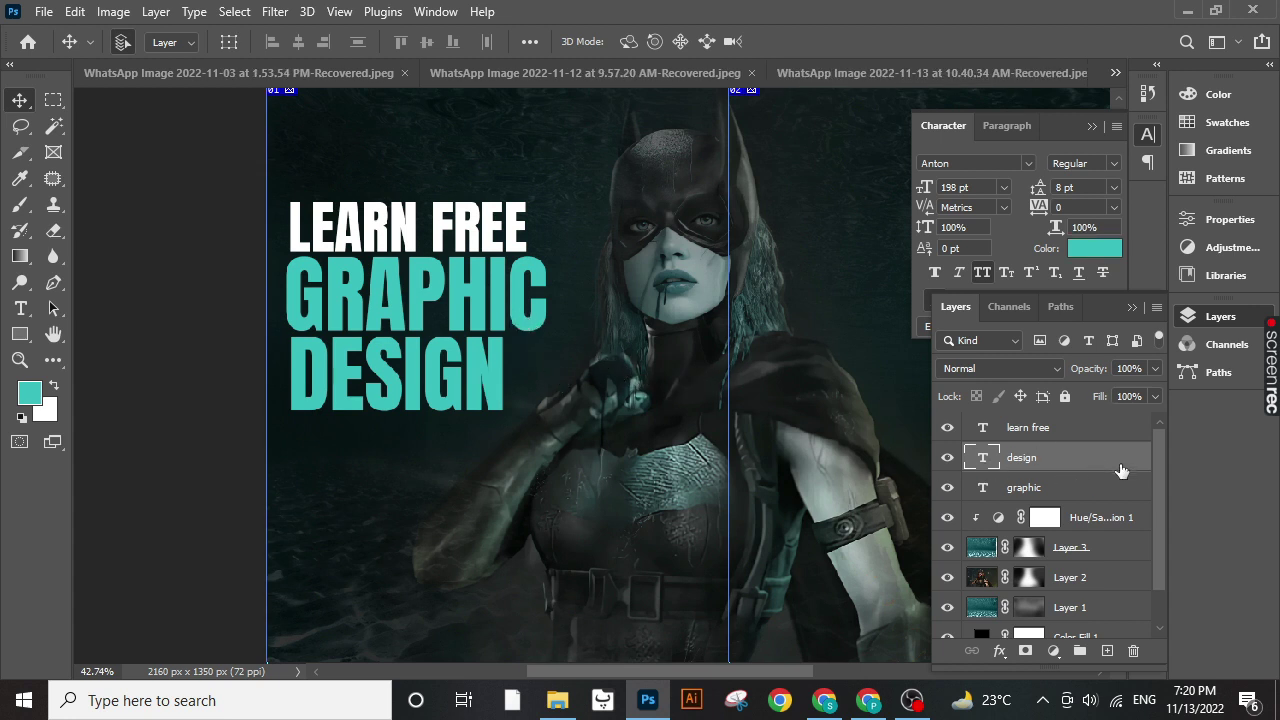
pyautogui.moveTo(1121, 470); pyautogui.dragTo(1117, 500)
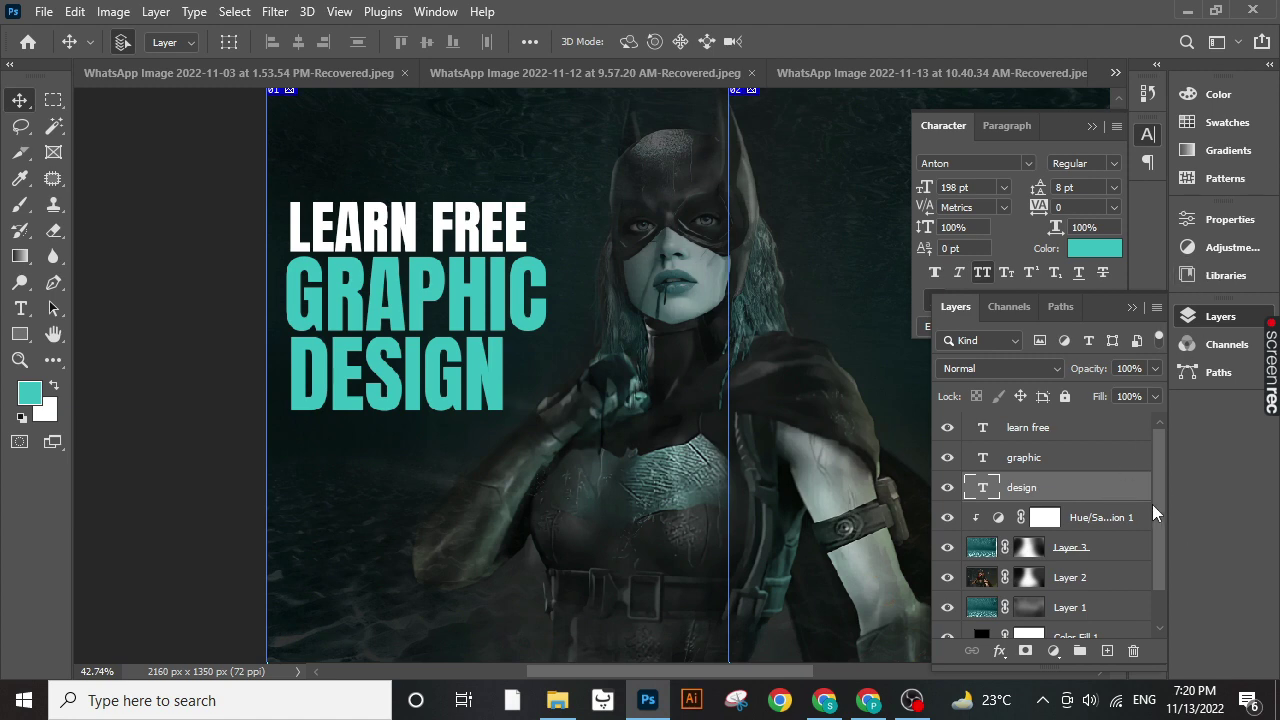
pyautogui.click(1123, 430)
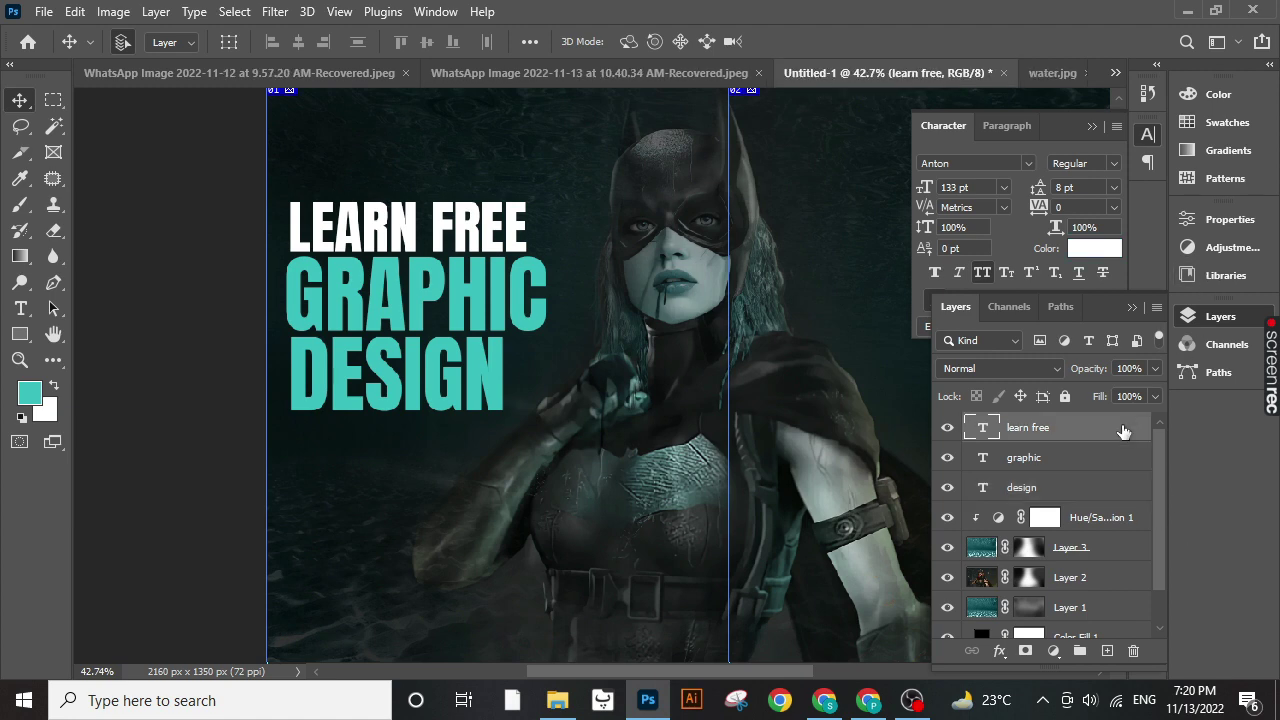
# - Add a Drop Shadow to learn free using a dark teal sampled from the artwork
pyautogui.doubleClick(1123, 430)
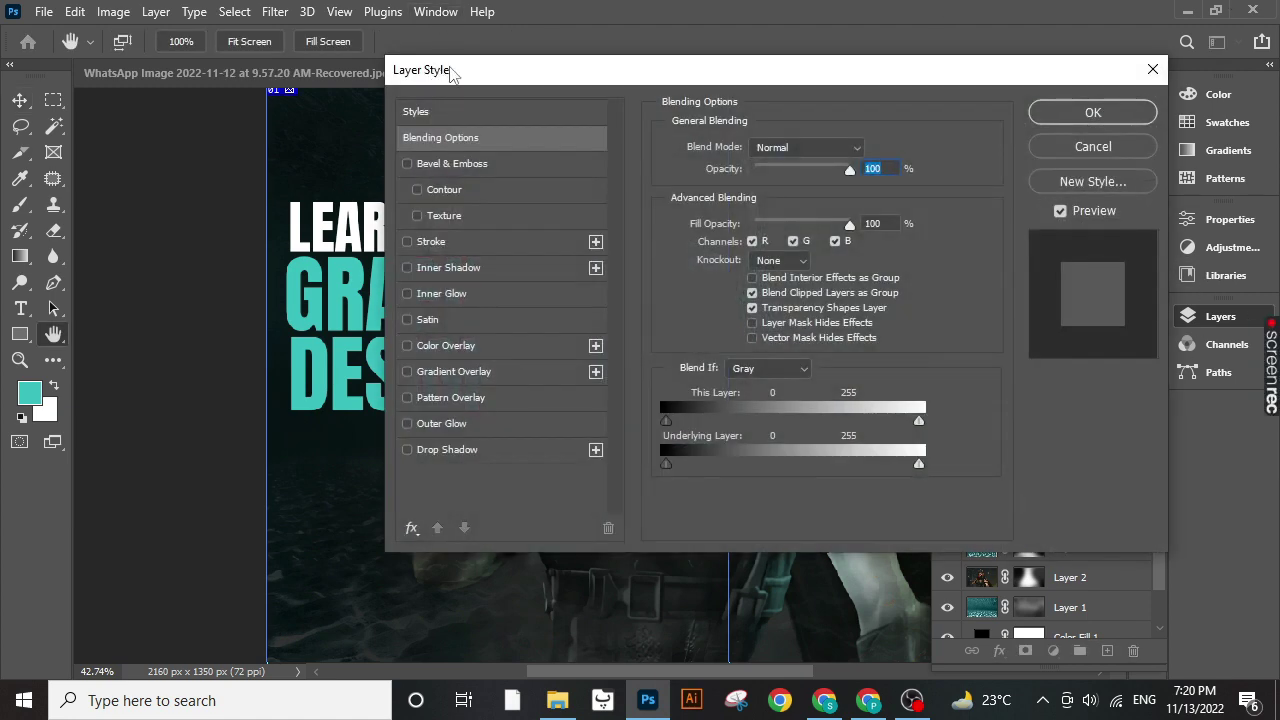
pyautogui.moveTo(472, 70); pyautogui.dragTo(805, 100)
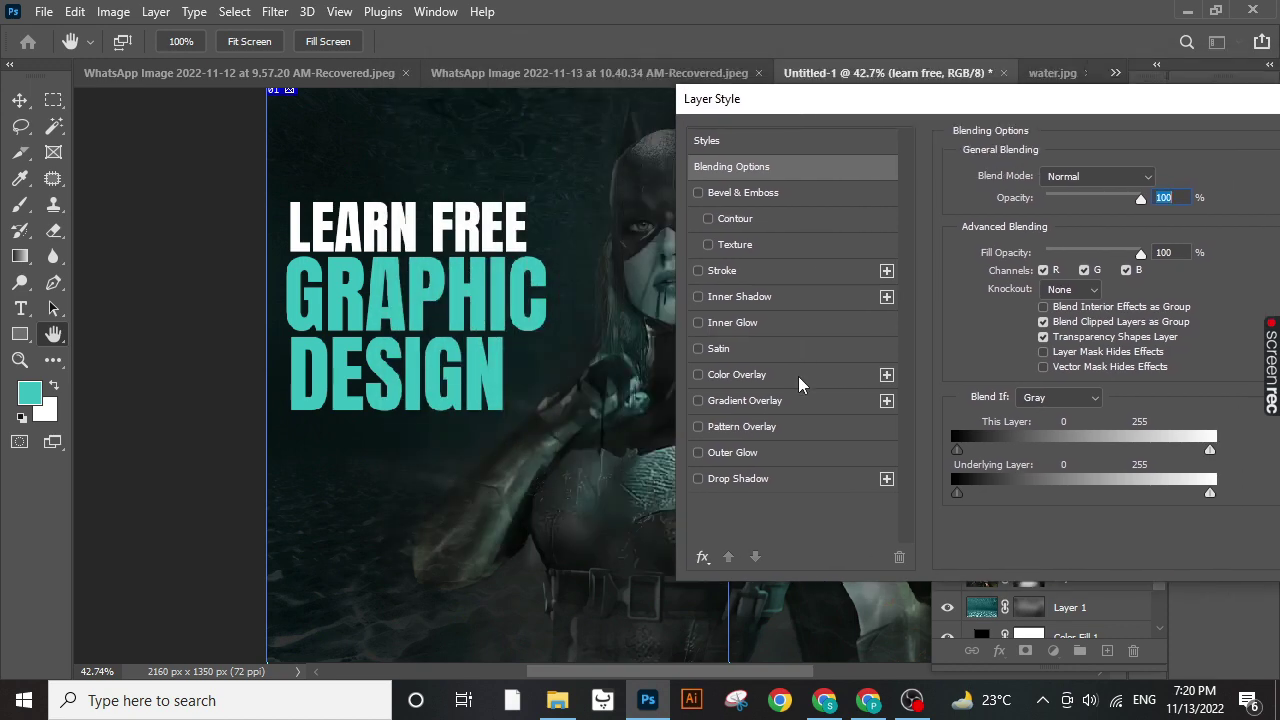
pyautogui.click(826, 484)
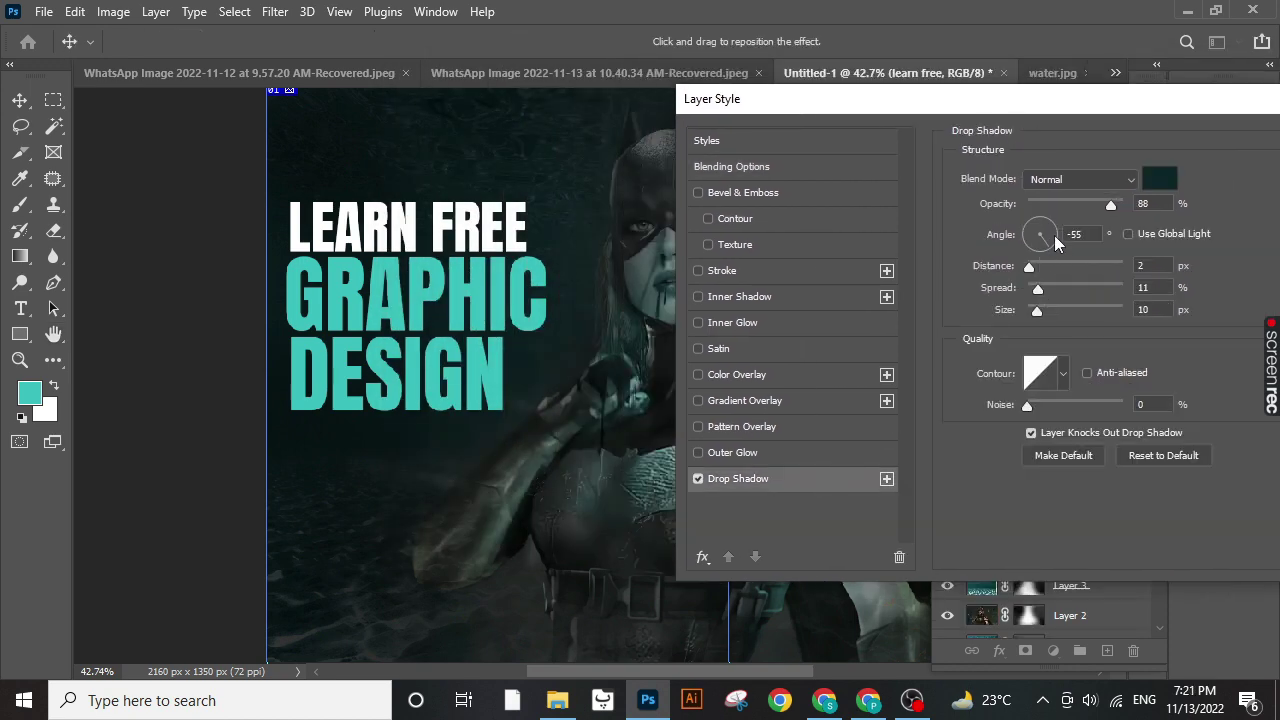
pyautogui.click(1158, 179)
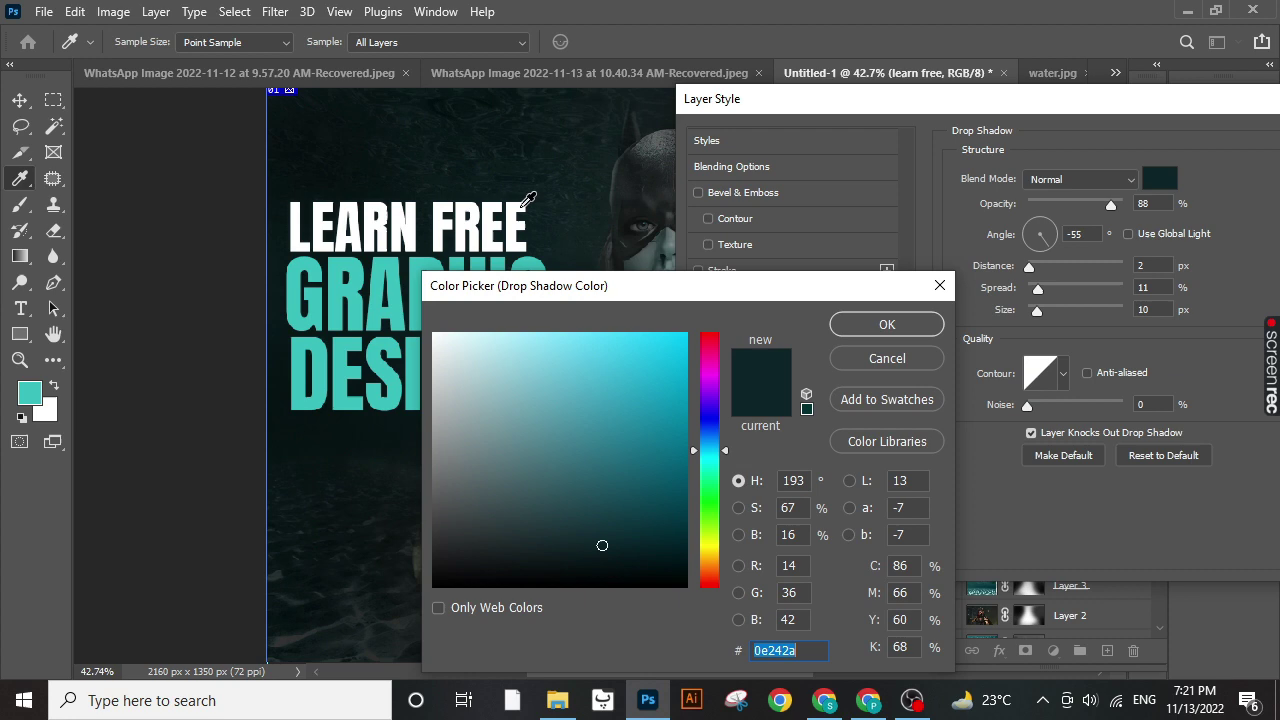
pyautogui.click(420, 176)
pyautogui.click(409, 188)
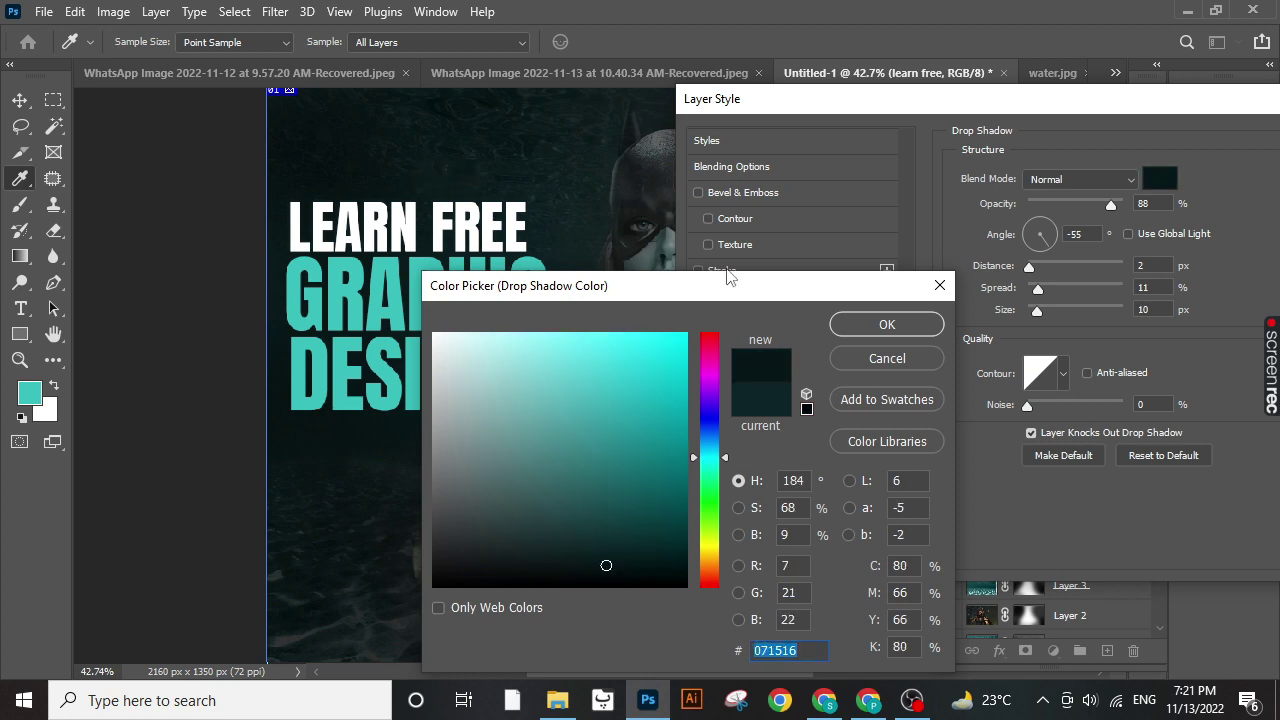
pyautogui.click(886, 322)
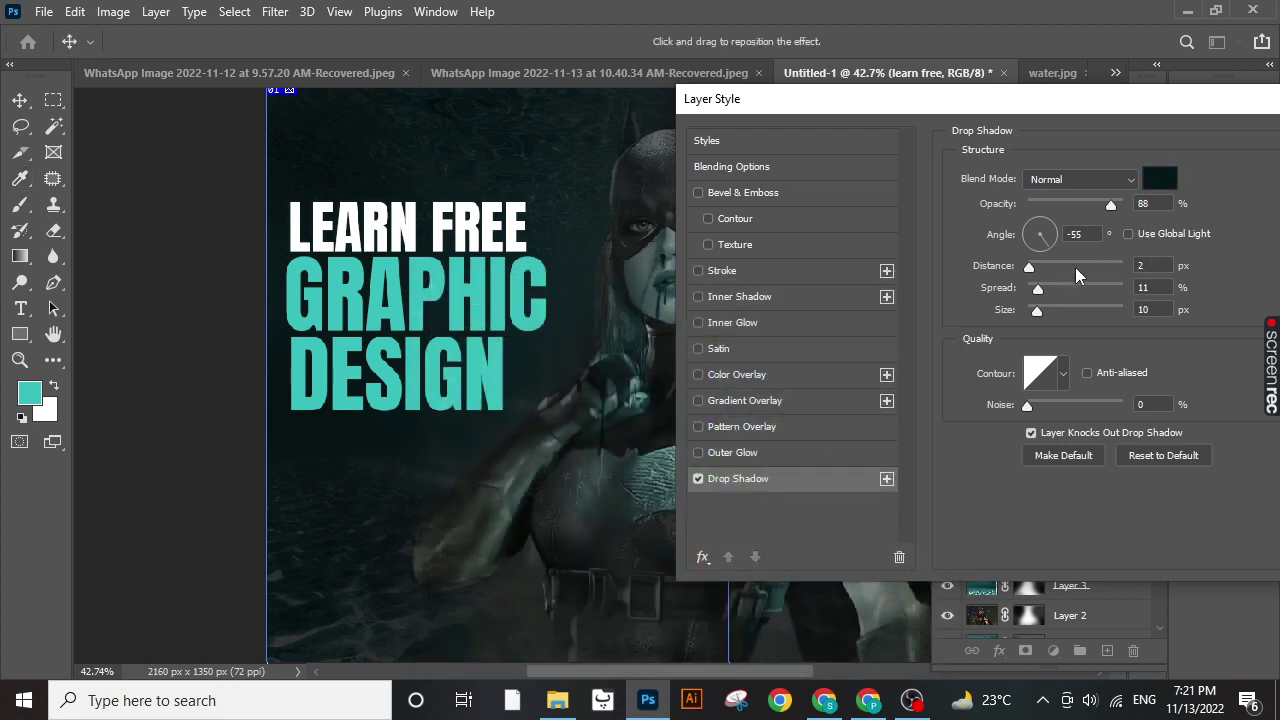
# - Angle the shadow straight down at 94° and rough in distance, spread and opacity
pyautogui.moveTo(1035, 266); pyautogui.dragTo(1077, 266)
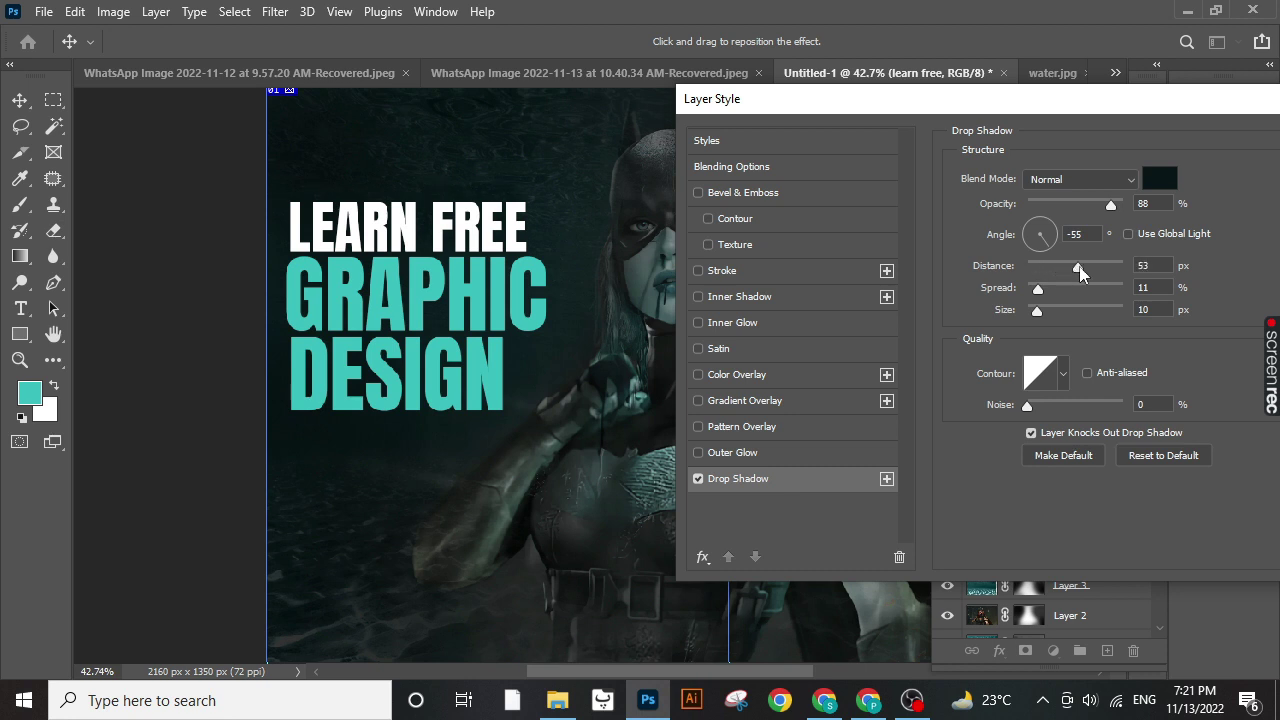
pyautogui.click(1037, 229)
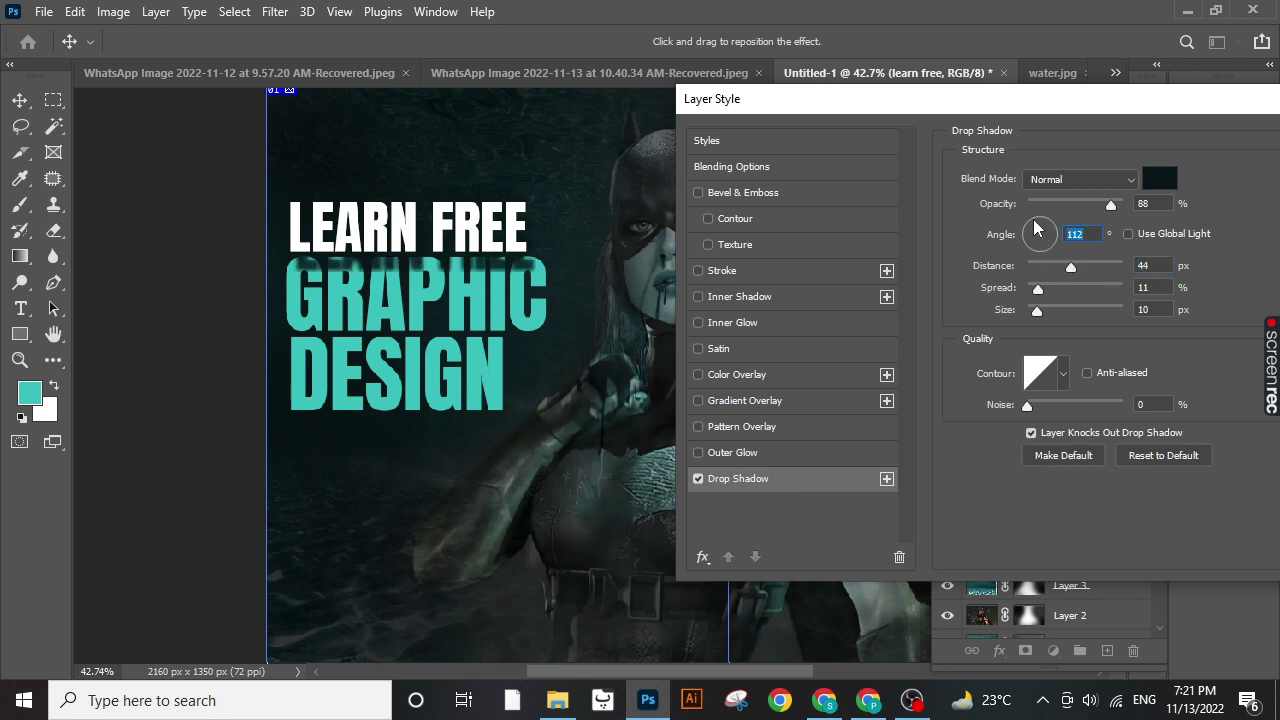
pyautogui.click(1040, 227)
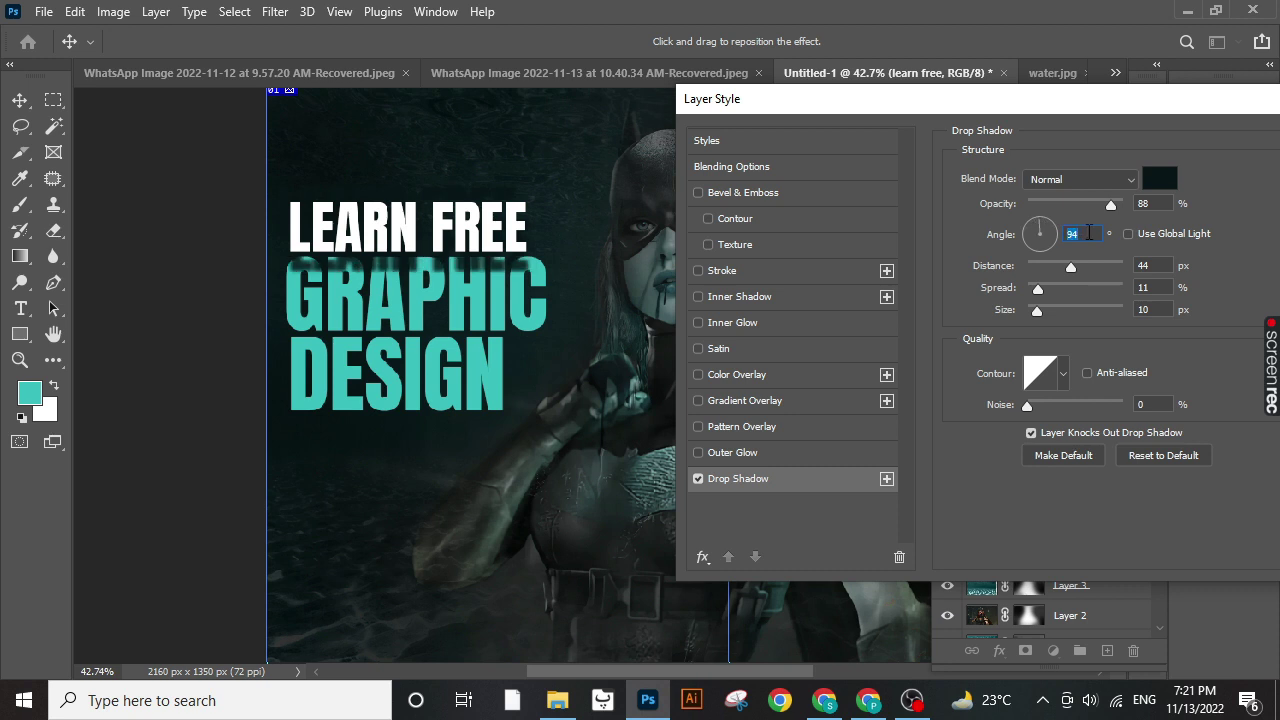
pyautogui.moveTo(1072, 268)
pyautogui.mouseDown()
pyautogui.moveTo(1057, 266)
pyautogui.moveTo(1060, 287)
pyautogui.moveTo(1072, 282)
pyautogui.moveTo(1069, 312)
pyautogui.moveTo(1036, 269)
pyautogui.moveTo(1057, 297)
pyautogui.mouseUp()
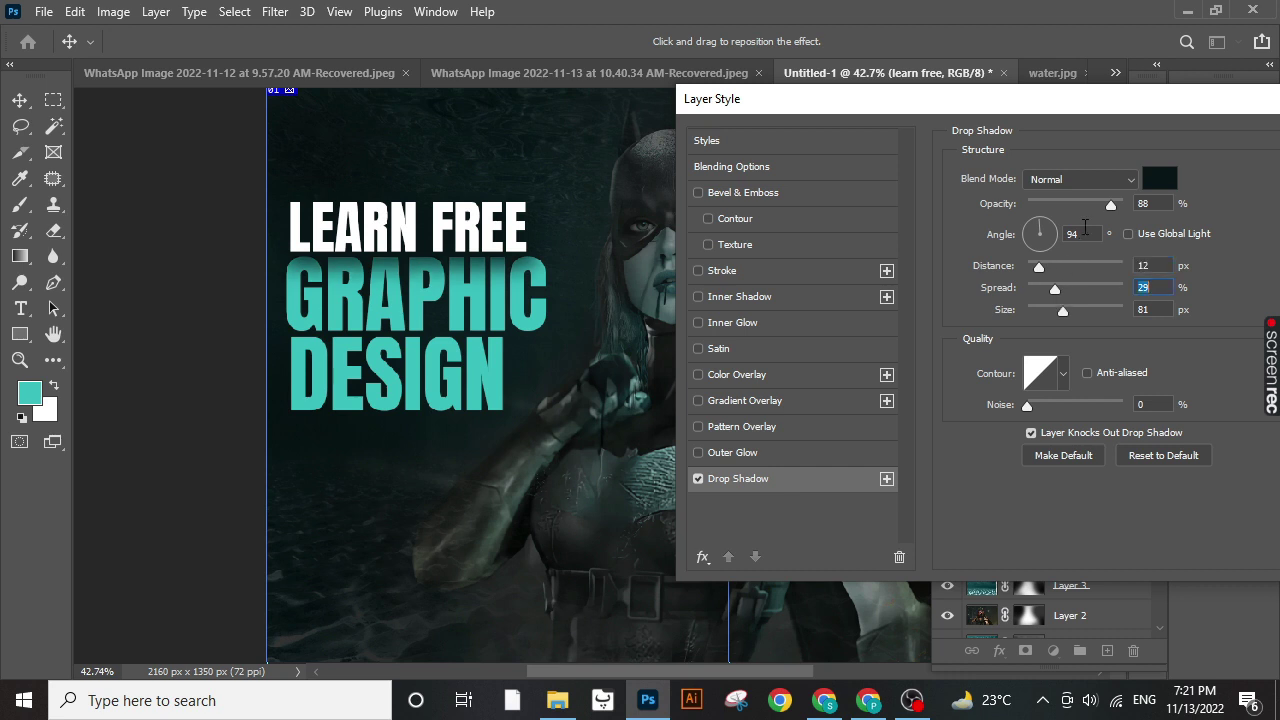
pyautogui.moveTo(1110, 206); pyautogui.dragTo(1102, 207)
pyautogui.click(1108, 203)
pyautogui.moveTo(1039, 268)
pyautogui.mouseDown()
pyautogui.moveTo(1084, 310)
pyautogui.moveTo(1059, 286)
pyautogui.mouseUp()
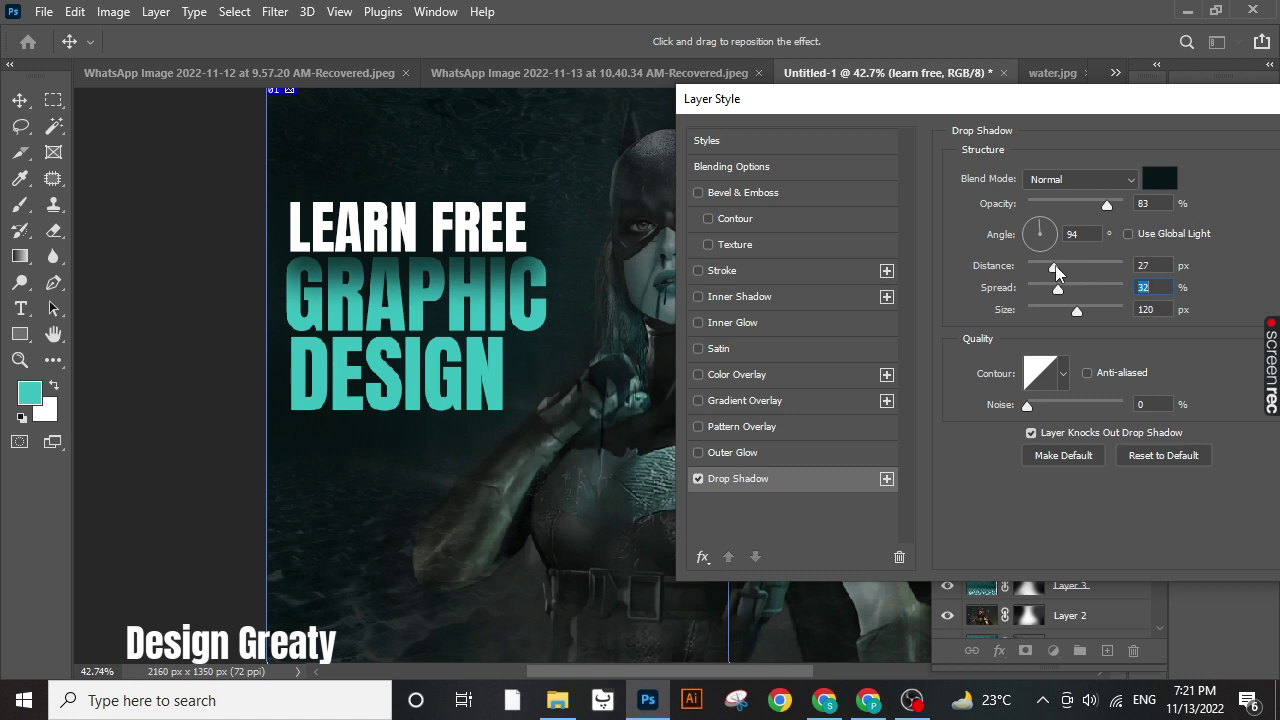
# - Fine-tune the shadow to 78% opacity, 20 px distance, 38% spread, 120 px size, and apply
pyautogui.click(1057, 265)
pyautogui.click(1100, 208)
pyautogui.moveTo(1054, 270); pyautogui.dragTo(1046, 270)
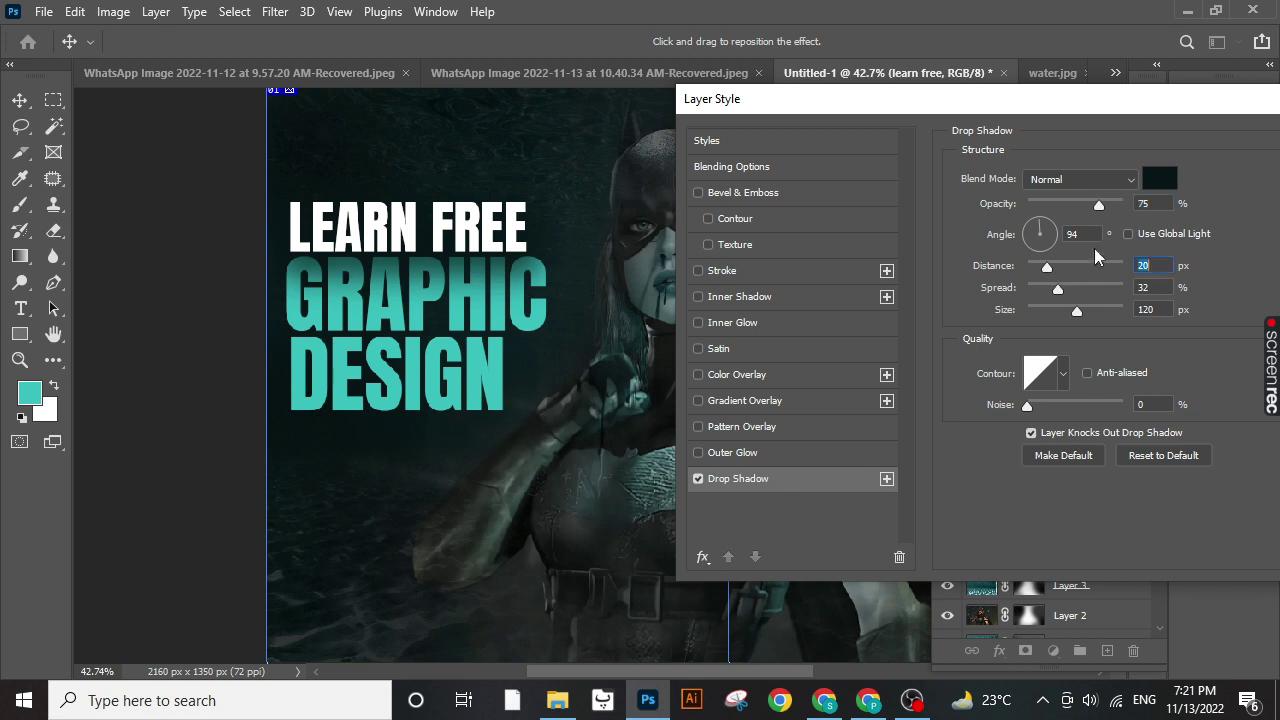
pyautogui.click(1103, 209)
pyautogui.click(1063, 287)
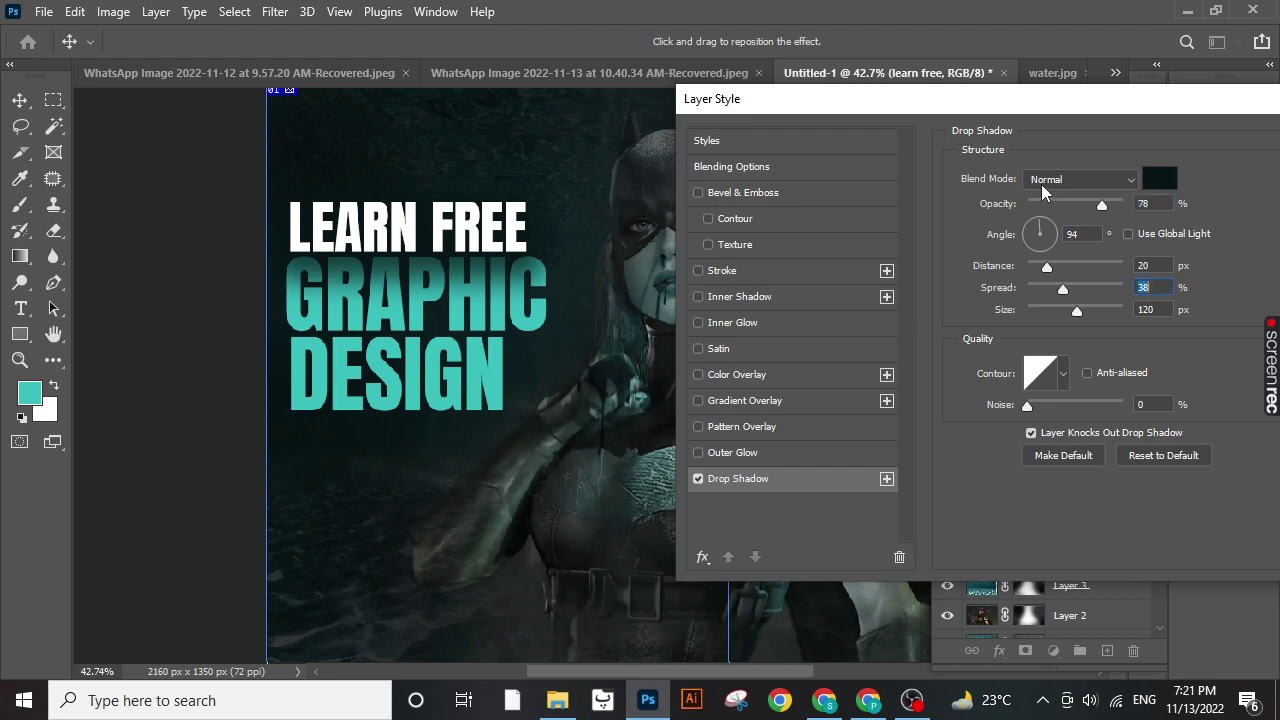
pyautogui.moveTo(1024, 101); pyautogui.dragTo(902, 104)
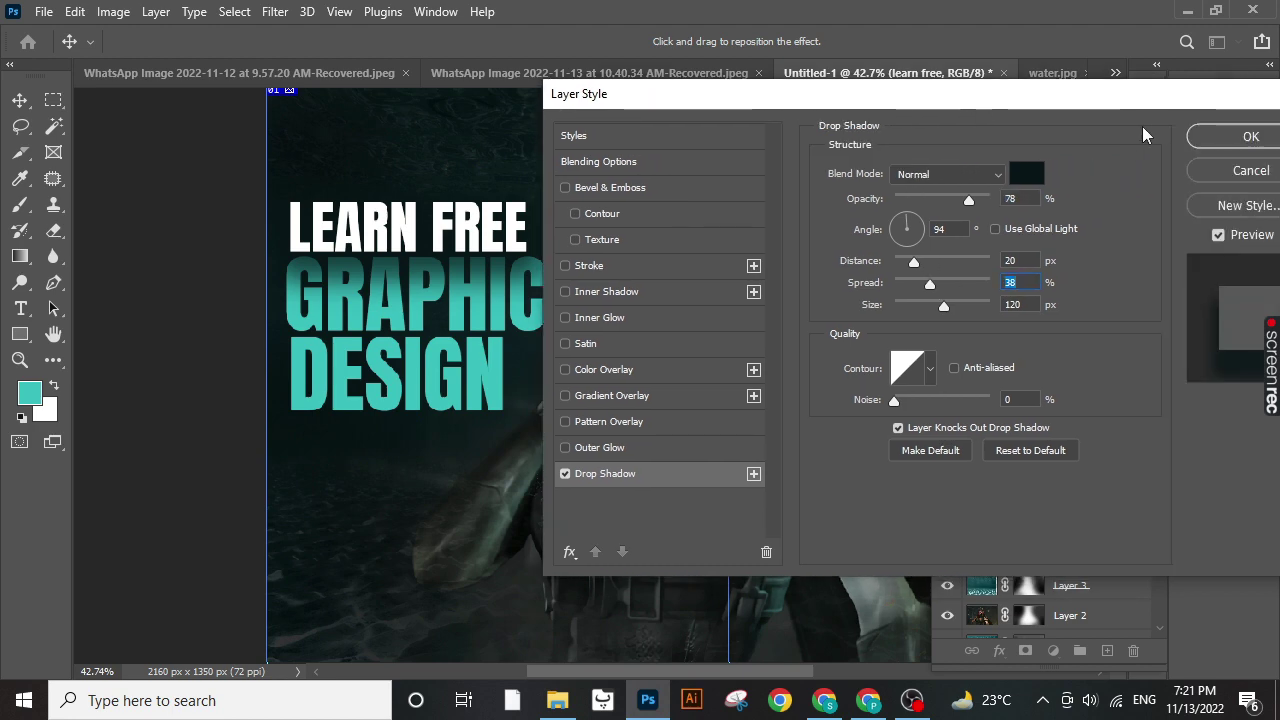
pyautogui.click(1250, 140)
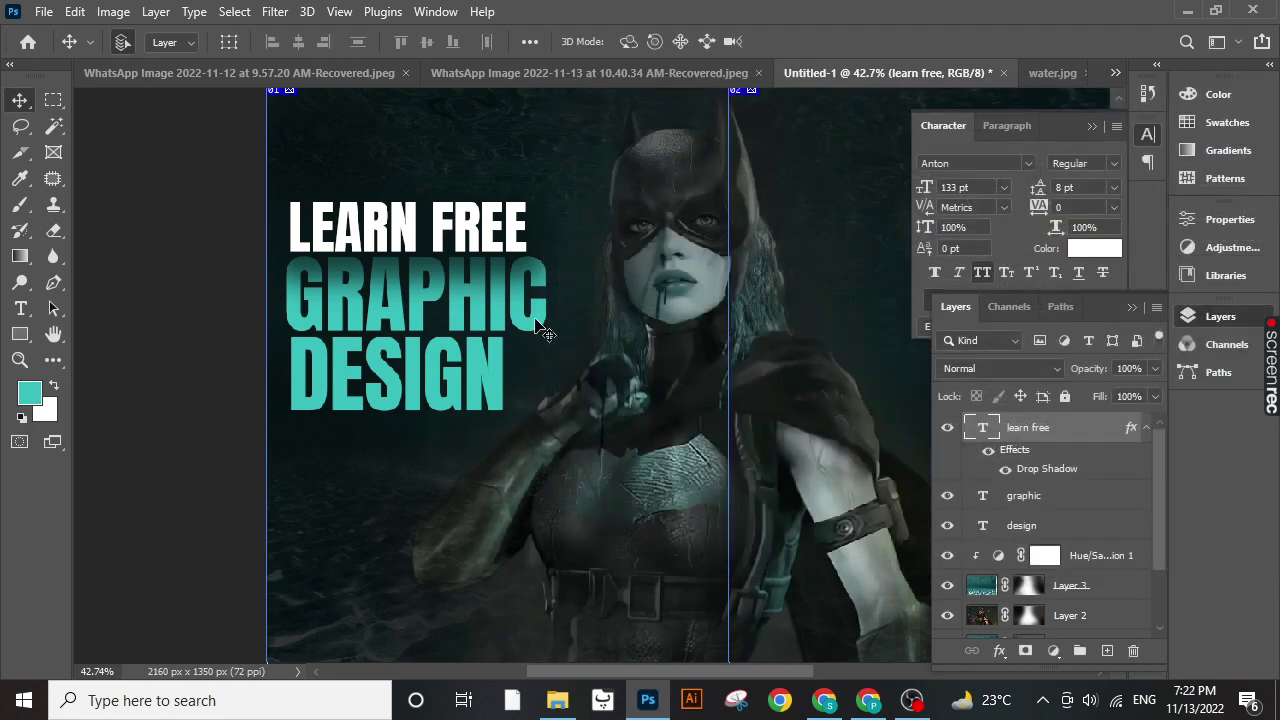
# - Give the graphic layer a Drop Shadow with a 117 px size
pyautogui.click(540, 322)
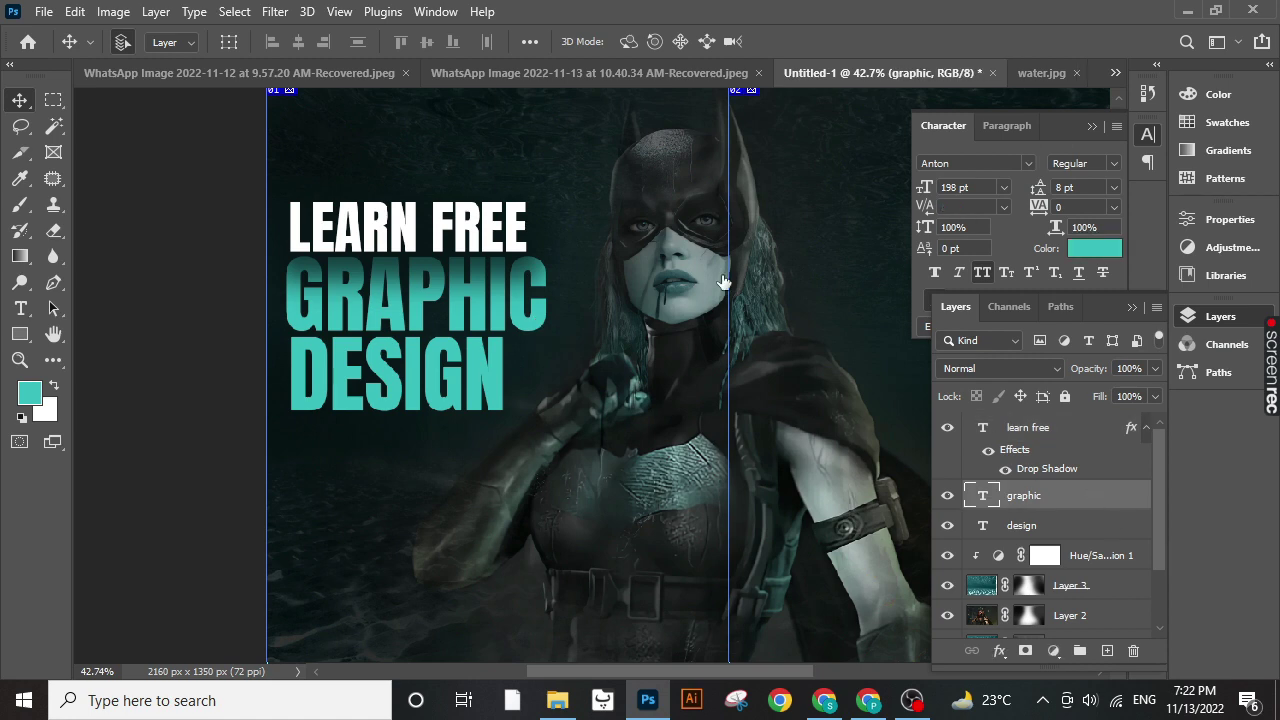
pyautogui.doubleClick(1090, 495)
pyautogui.click(611, 480)
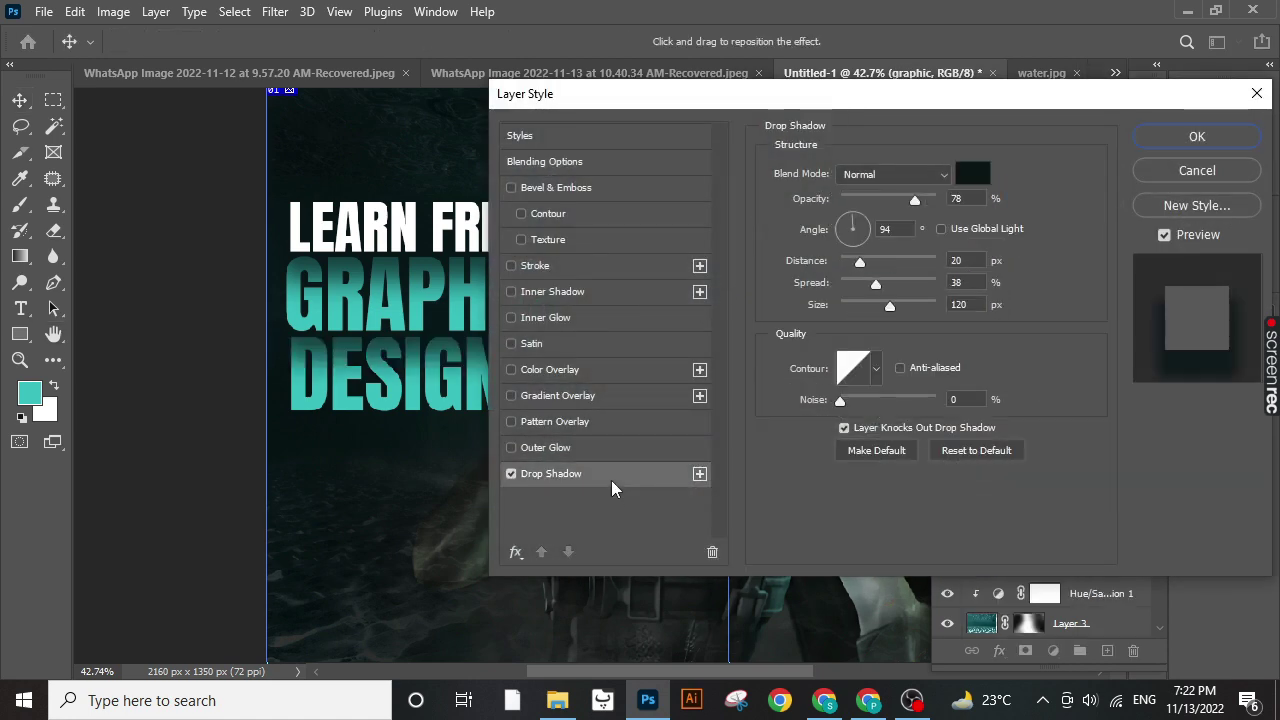
pyautogui.moveTo(718, 102); pyautogui.dragTo(914, 101)
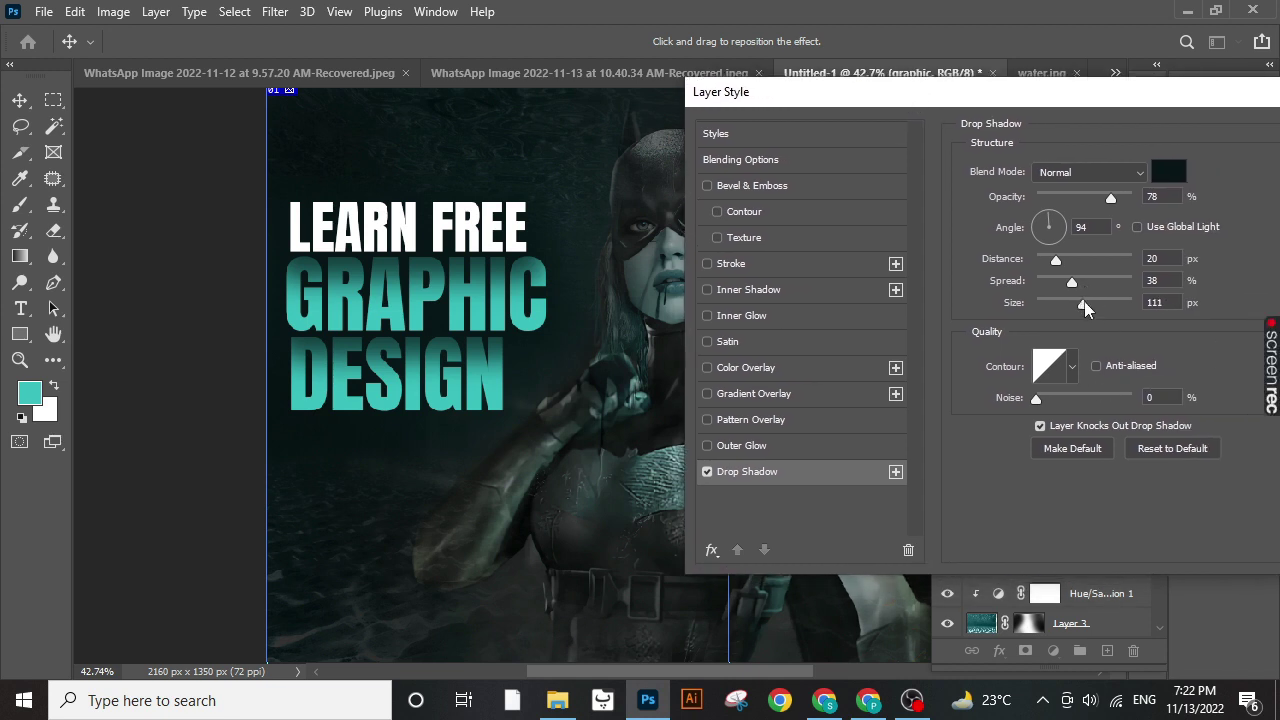
pyautogui.moveTo(1085, 301); pyautogui.dragTo(1086, 300)
pyautogui.moveTo(1038, 104); pyautogui.dragTo(785, 122)
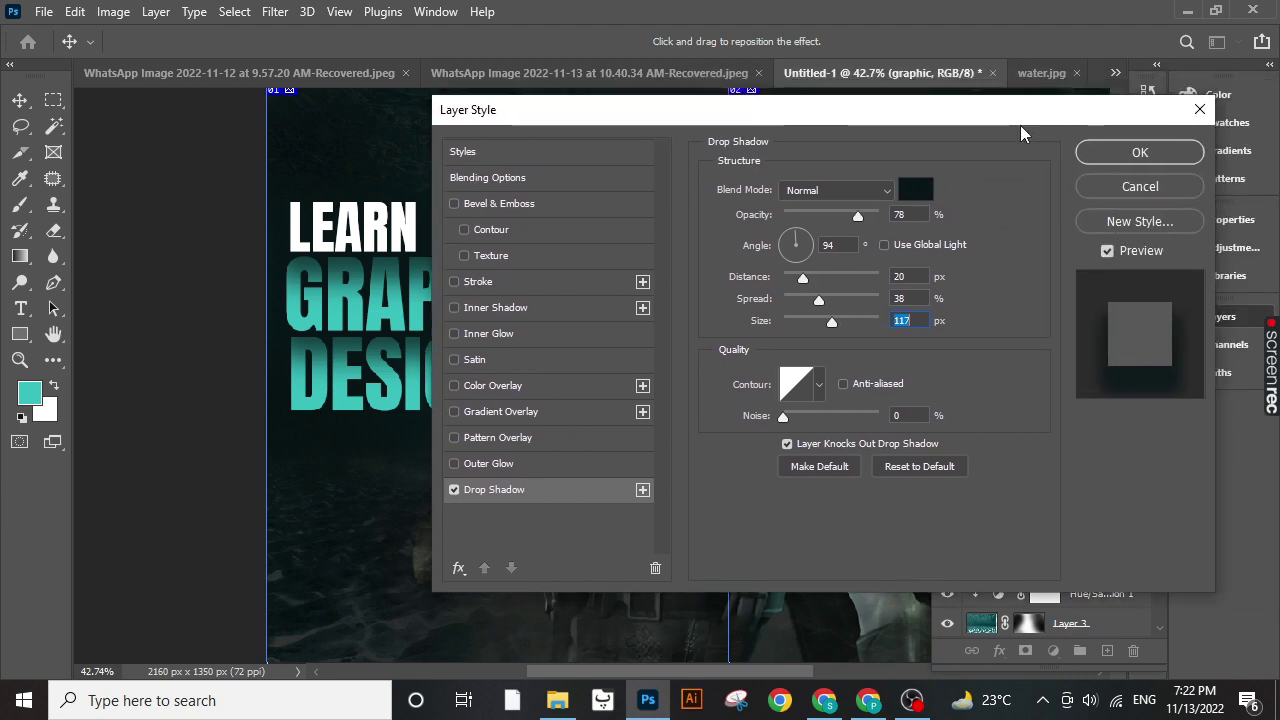
pyautogui.press('Return')
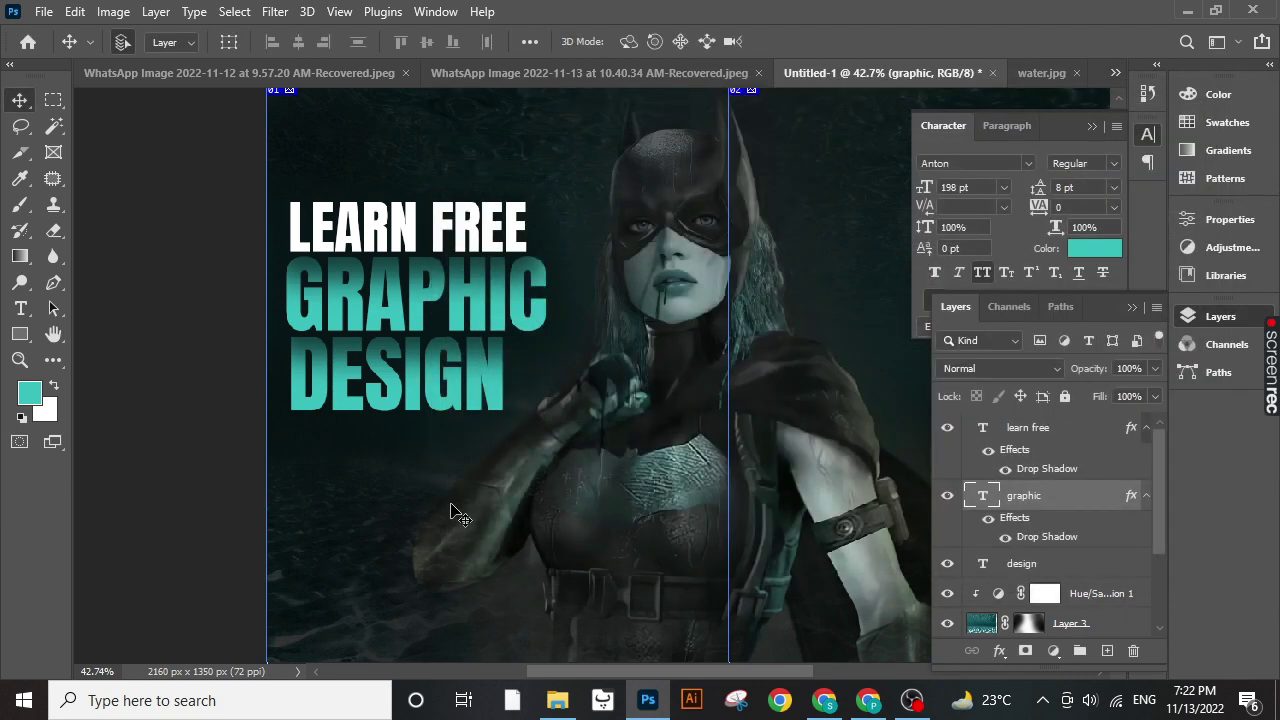
pyautogui.scroll(-1, 465, 519)
# - Show rulers and place a horizontal guide near the bottom edge at Y 1326.5 px
pyautogui.scroll(-2, 465, 519)
pyautogui.scroll(1, 465, 519)
pyautogui.scroll(1, 463, 517)
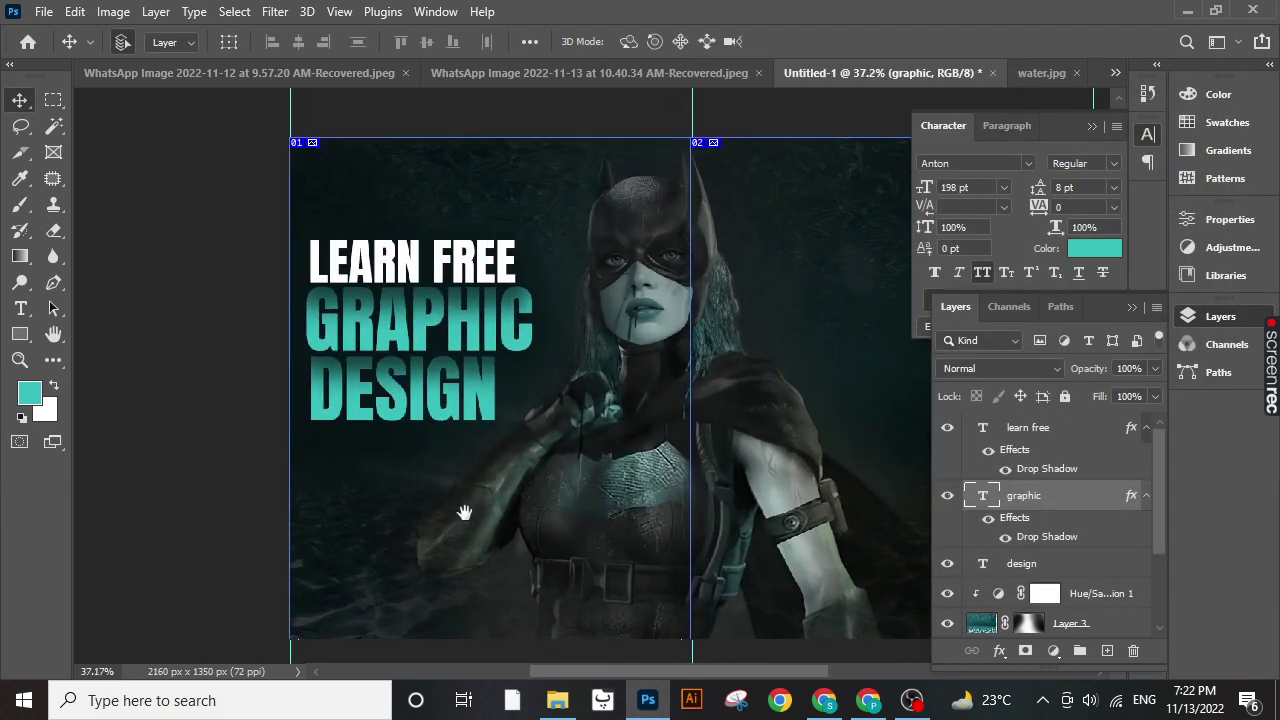
pyautogui.scroll(-2, 450, 490)
pyautogui.scroll(2, 432, 466)
pyautogui.scroll(3, 430, 464)
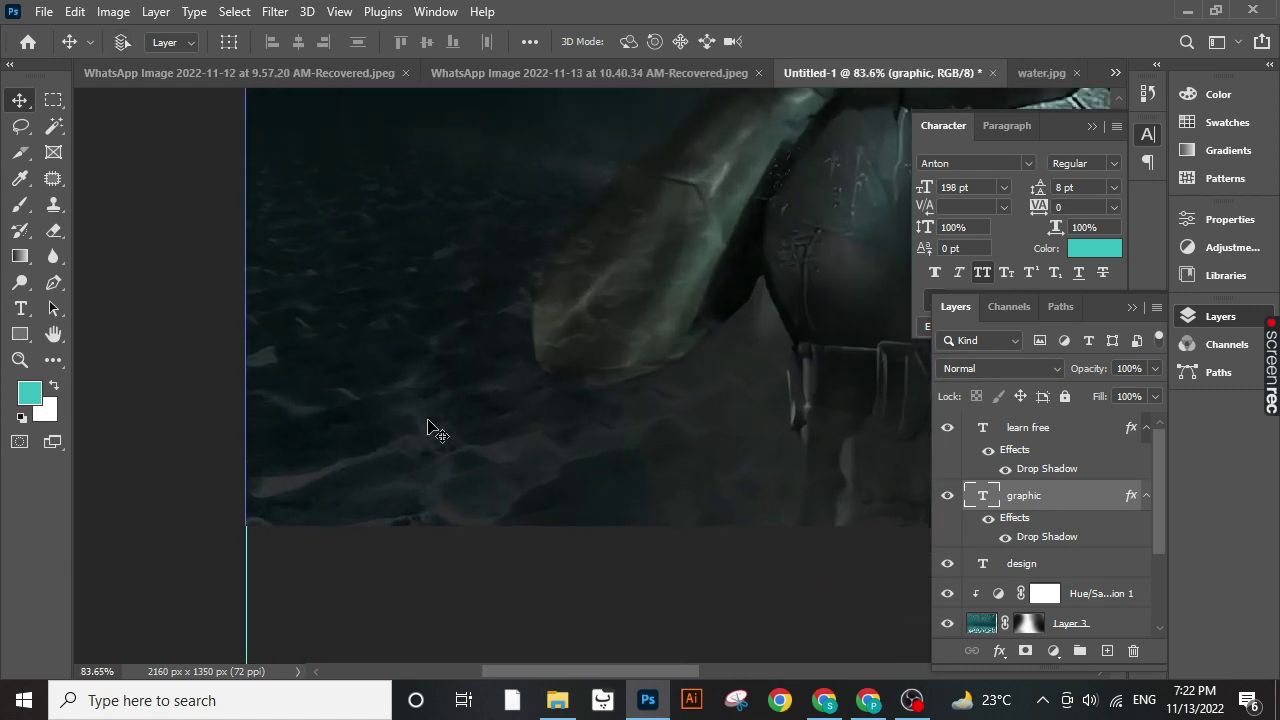
pyautogui.hotkey('ctrl', 'r')
pyautogui.moveTo(507, 101); pyautogui.dragTo(491, 523)
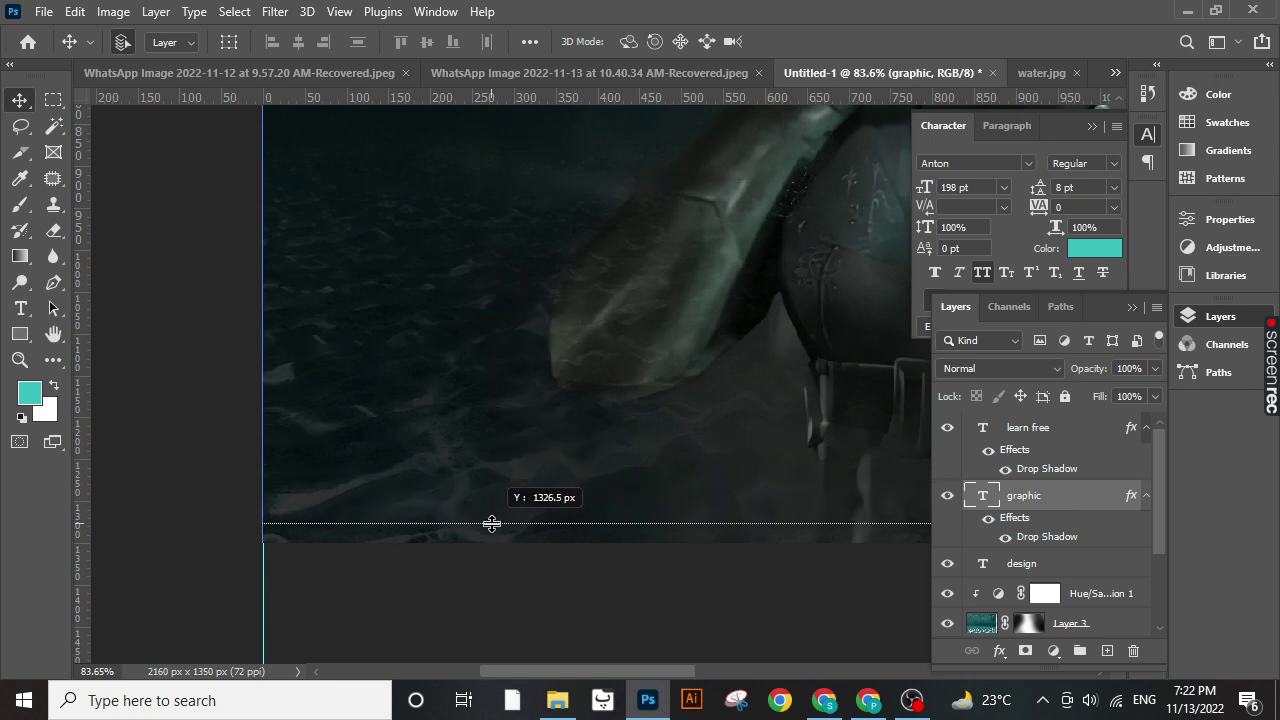
pyautogui.moveTo(491, 523); pyautogui.dragTo(491, 521)
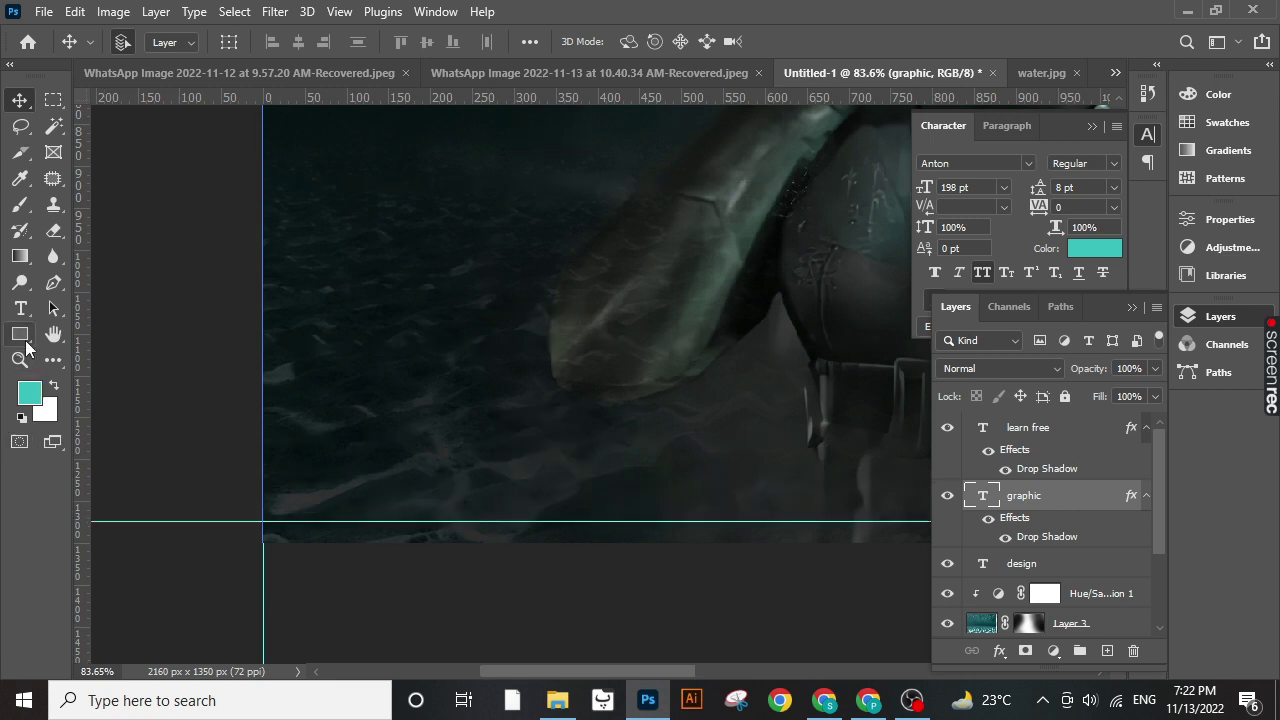
# - Add a vertical guide at X 21.4 px and begin an Ellipse Tool circle bottom-left
pyautogui.rightClick(27, 347)
pyautogui.click(95, 351)
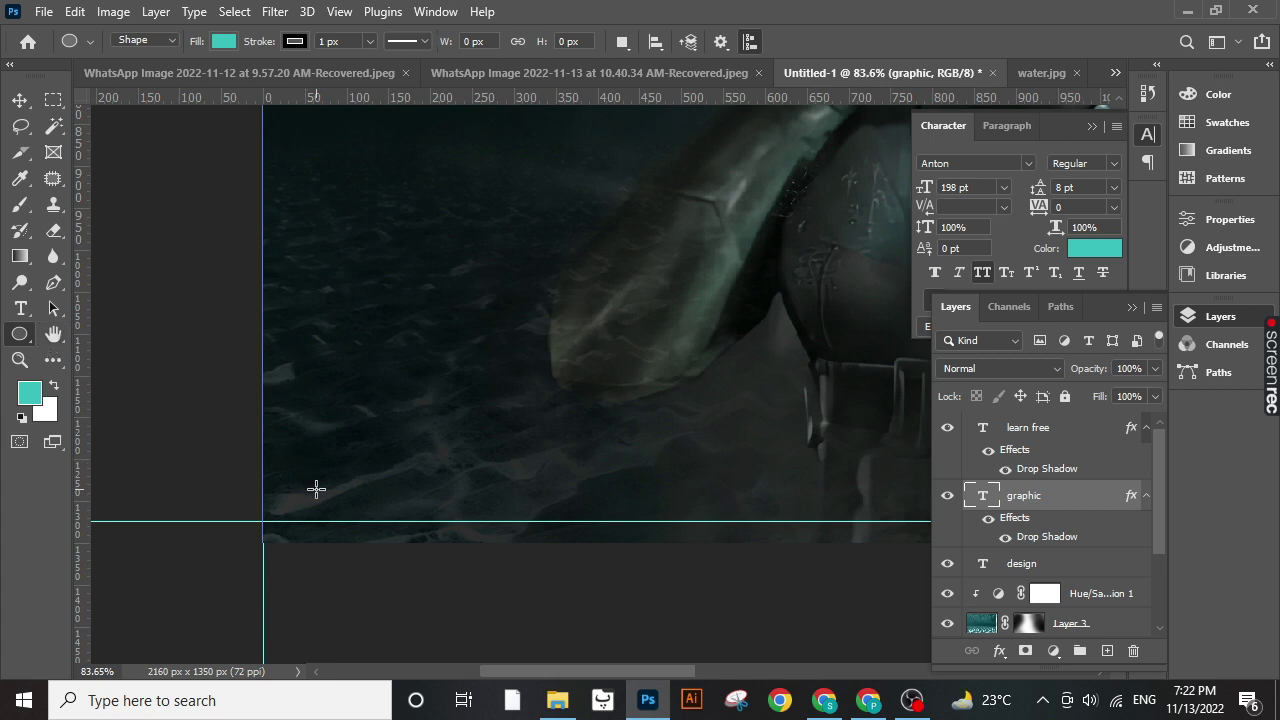
pyautogui.moveTo(80, 363); pyautogui.dragTo(281, 379)
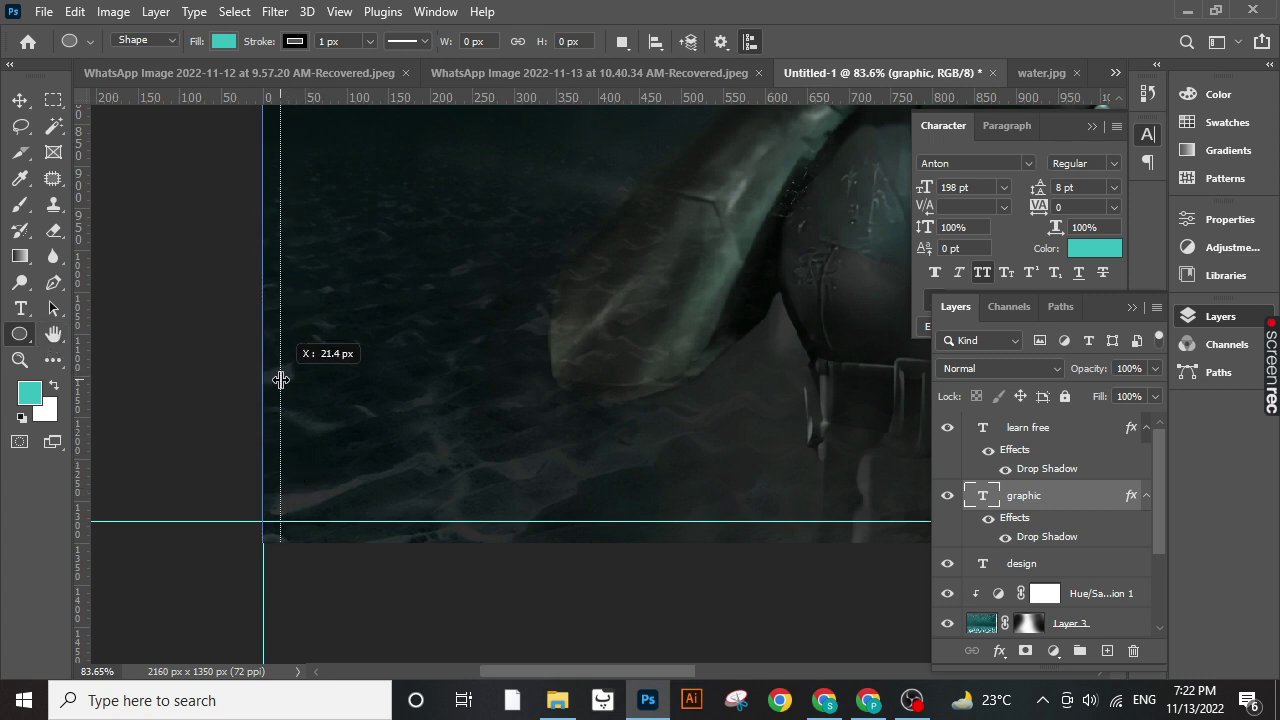
pyautogui.moveTo(281, 379); pyautogui.dragTo(285, 379)
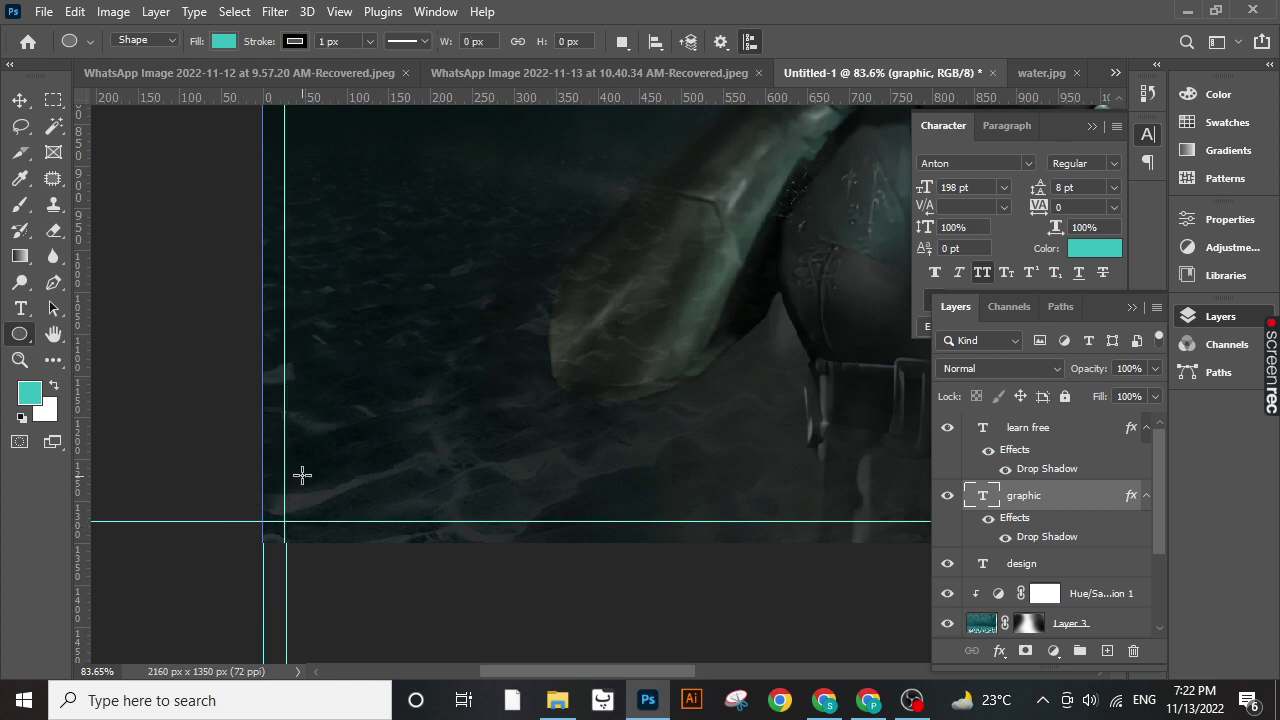
pyautogui.moveTo(299, 449); pyautogui.dragTo(434, 542)
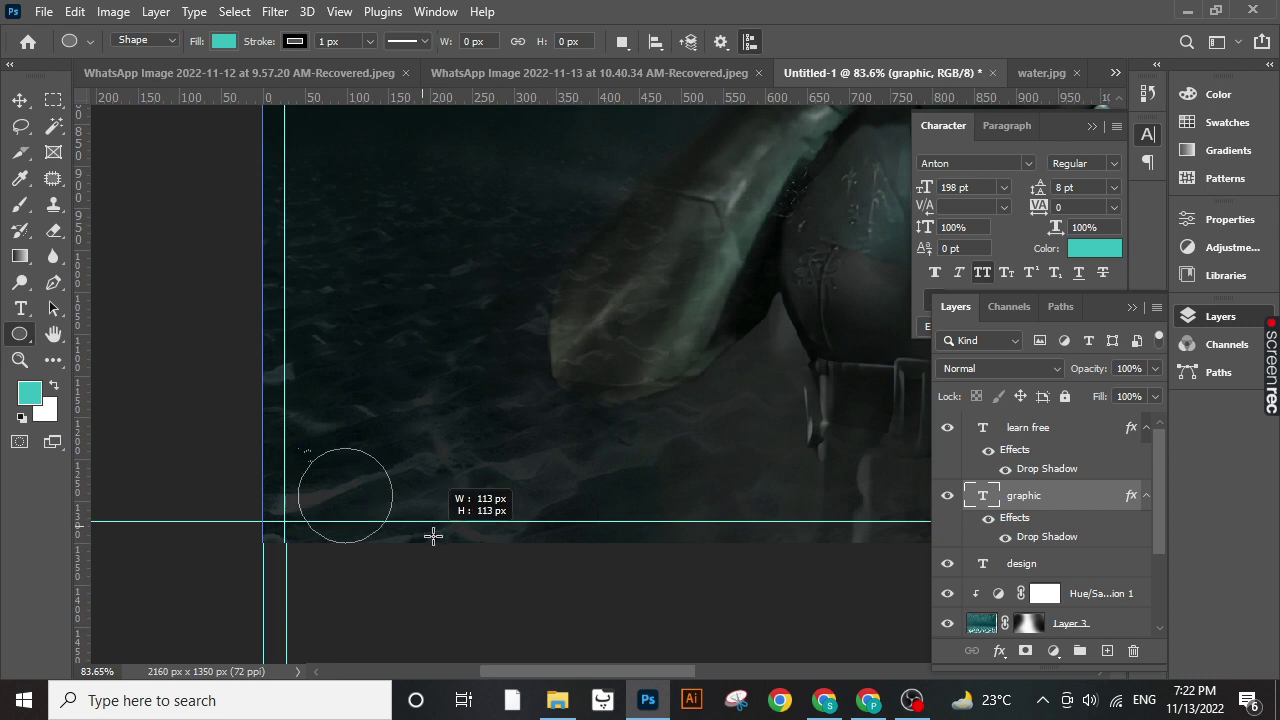
# - Finish a 100×100 px circle against the guides and fill it with sampled dark colour
pyautogui.moveTo(421, 526); pyautogui.dragTo(425, 533)
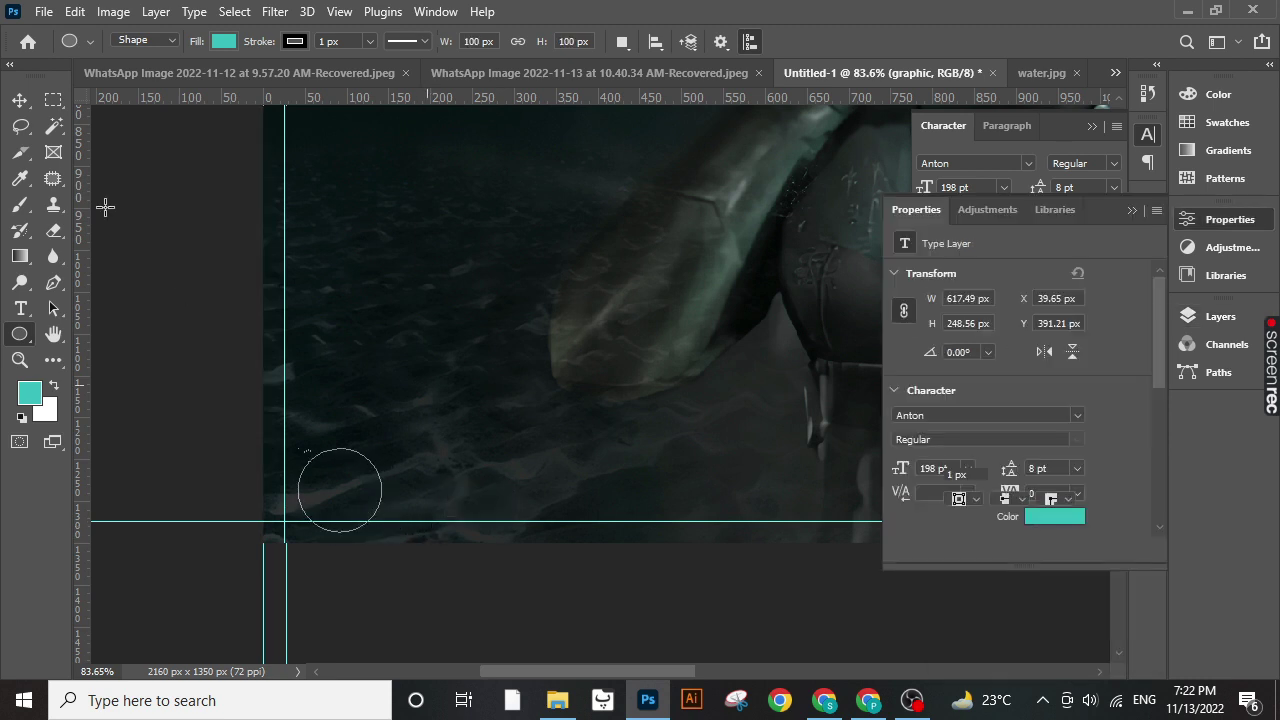
pyautogui.click(20, 100)
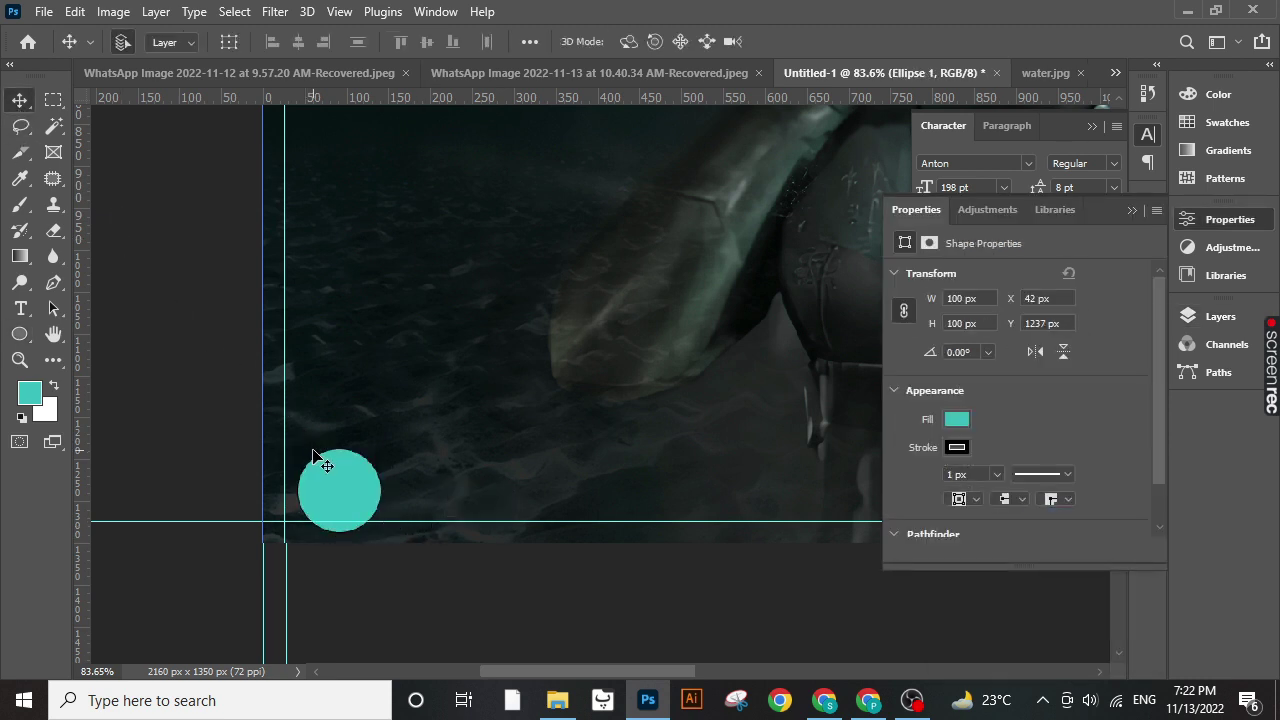
pyautogui.moveTo(337, 481); pyautogui.dragTo(324, 470)
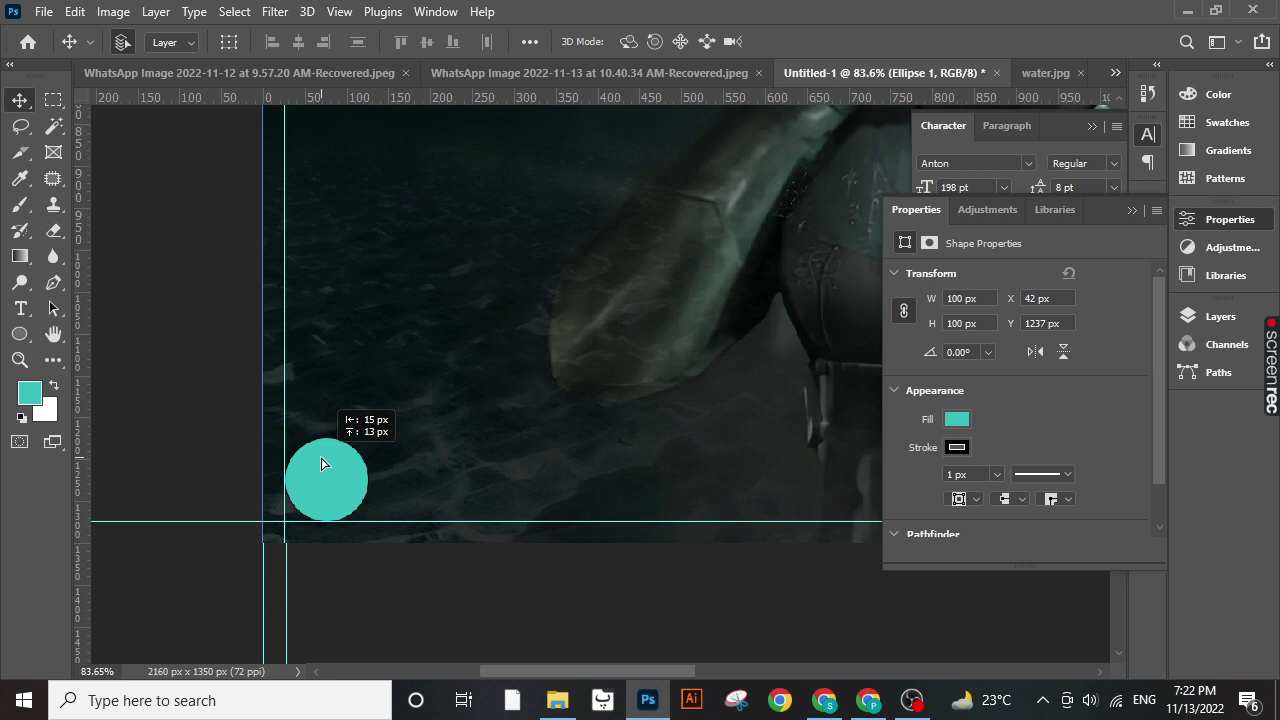
pyautogui.click(957, 420)
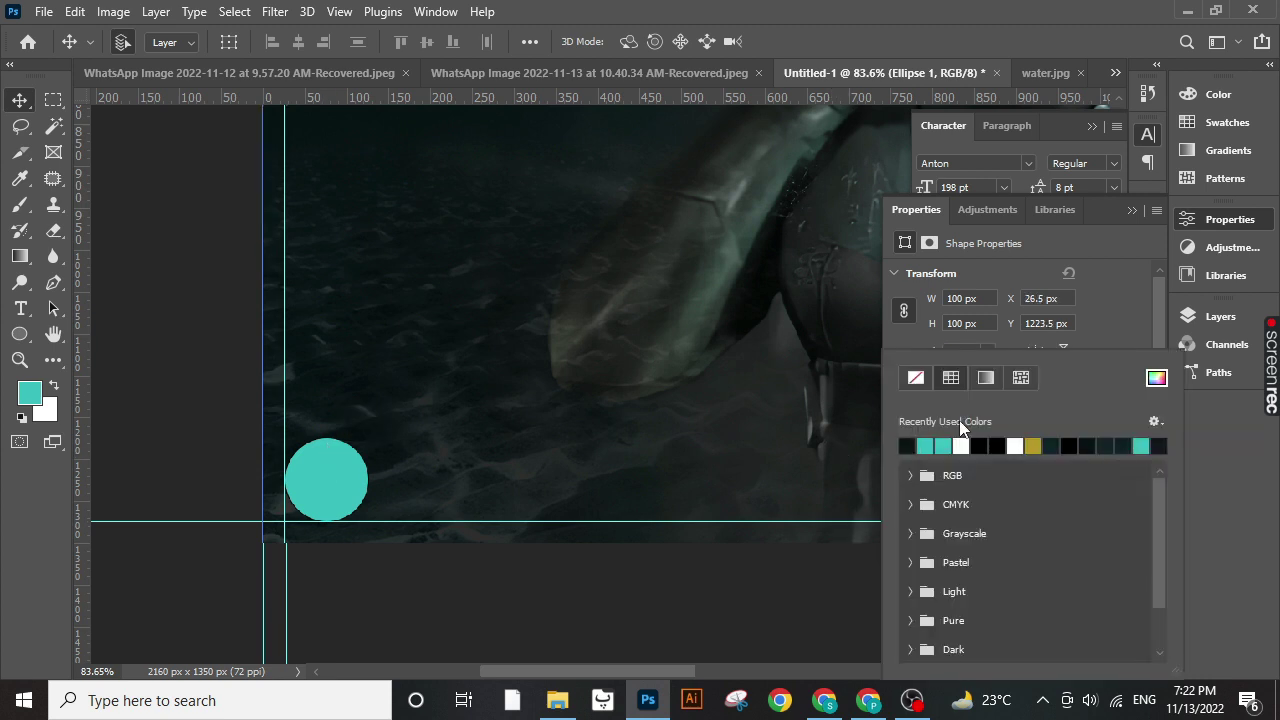
pyautogui.click(1157, 378)
pyautogui.click(349, 394)
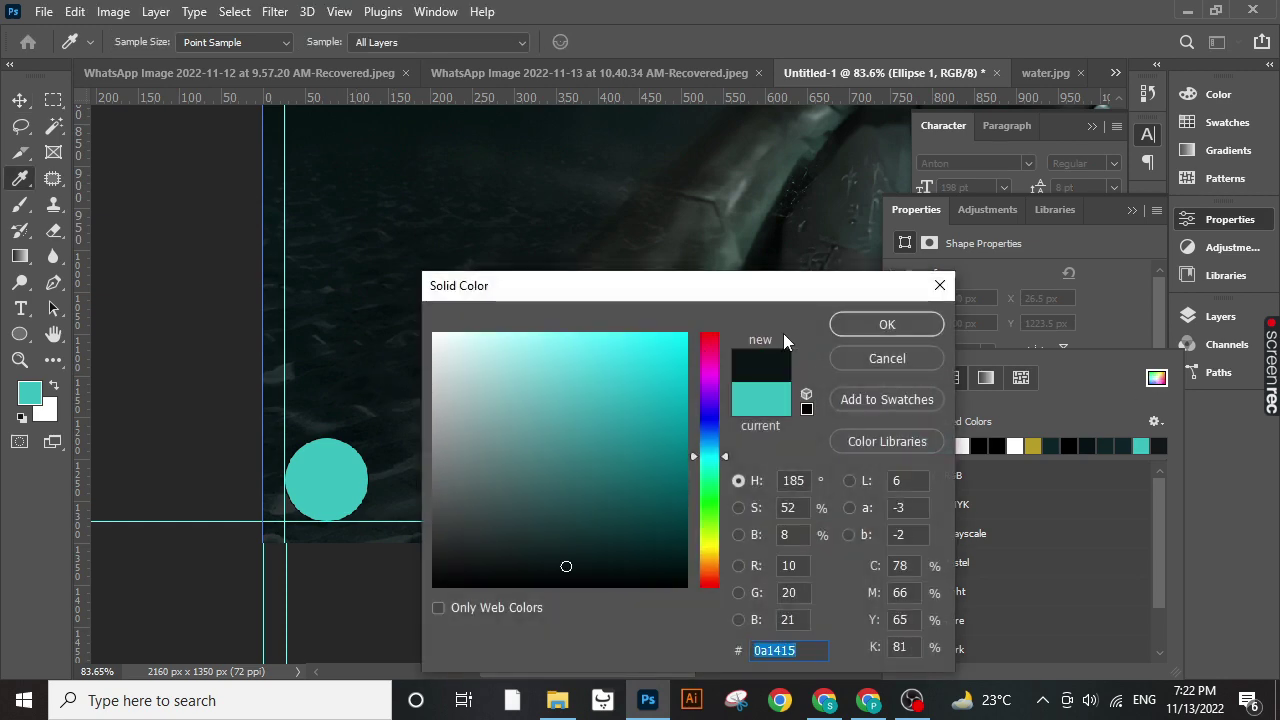
pyautogui.click(880, 324)
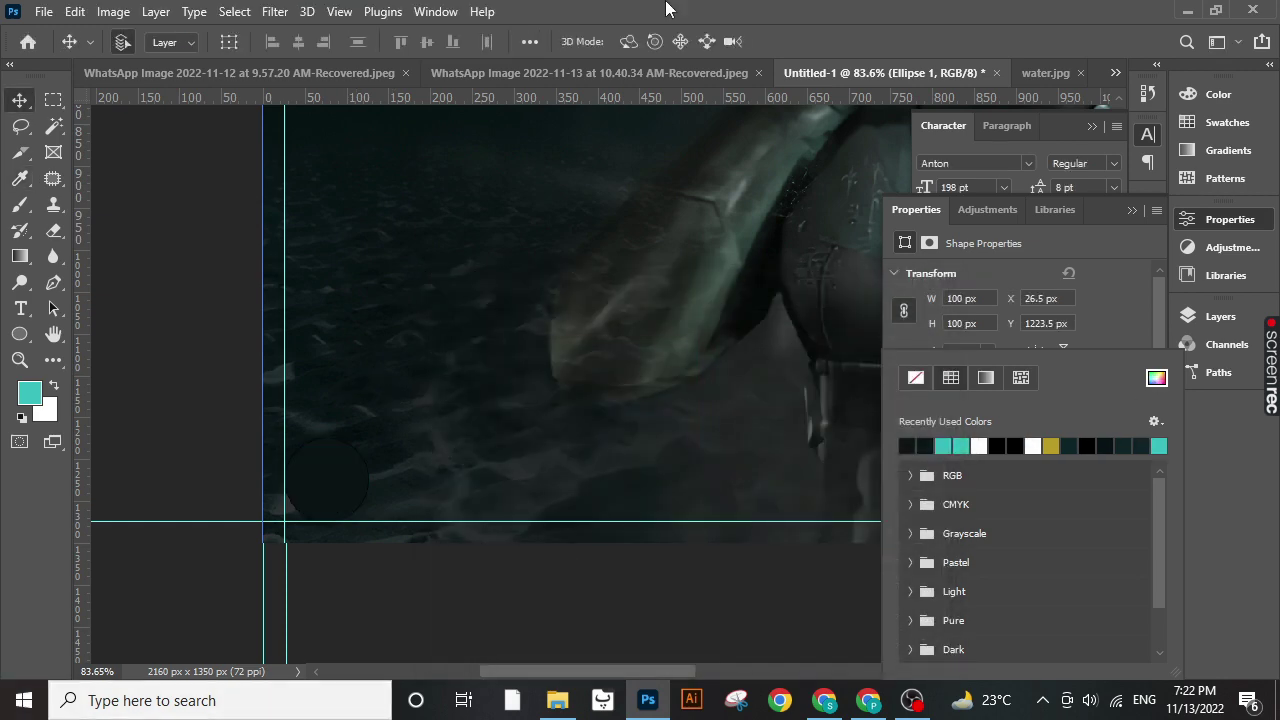
pyautogui.click(1099, 308)
# - Give the circle a white 3.15 px stroke
pyautogui.click(957, 448)
pyautogui.click(979, 447)
pyautogui.click(1108, 331)
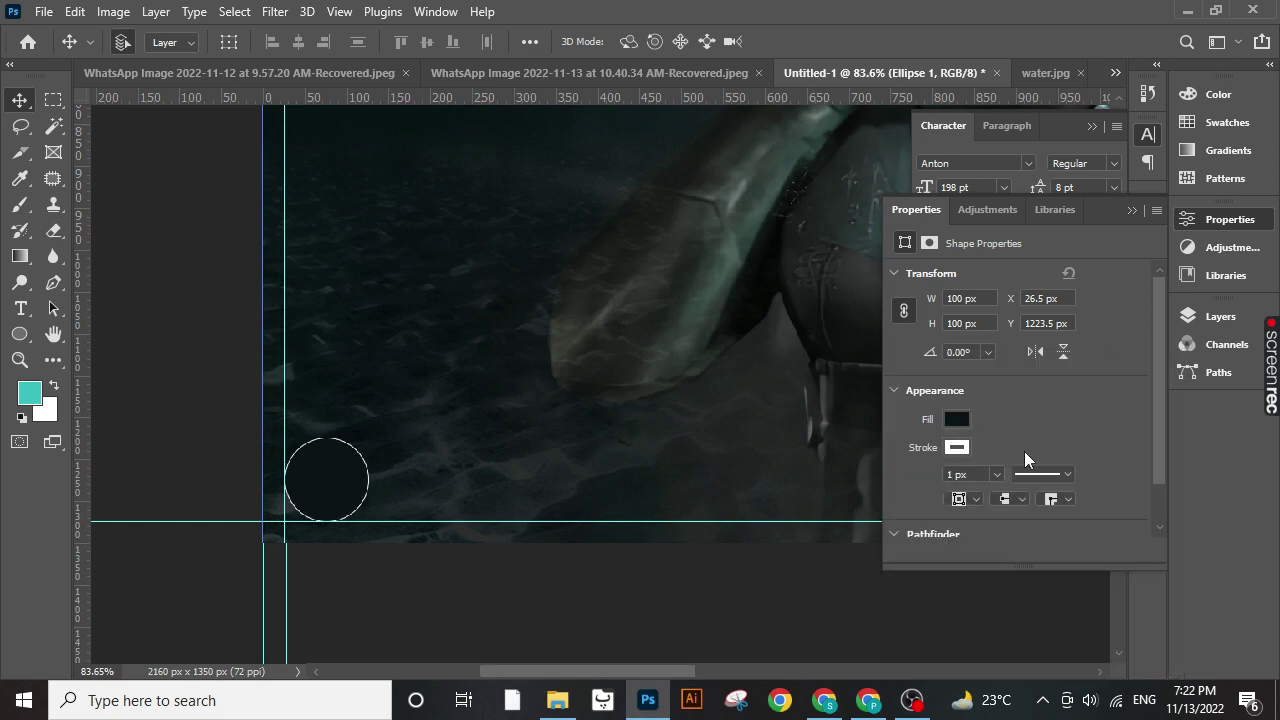
pyautogui.click(998, 475)
pyautogui.moveTo(1001, 498); pyautogui.dragTo(999, 498)
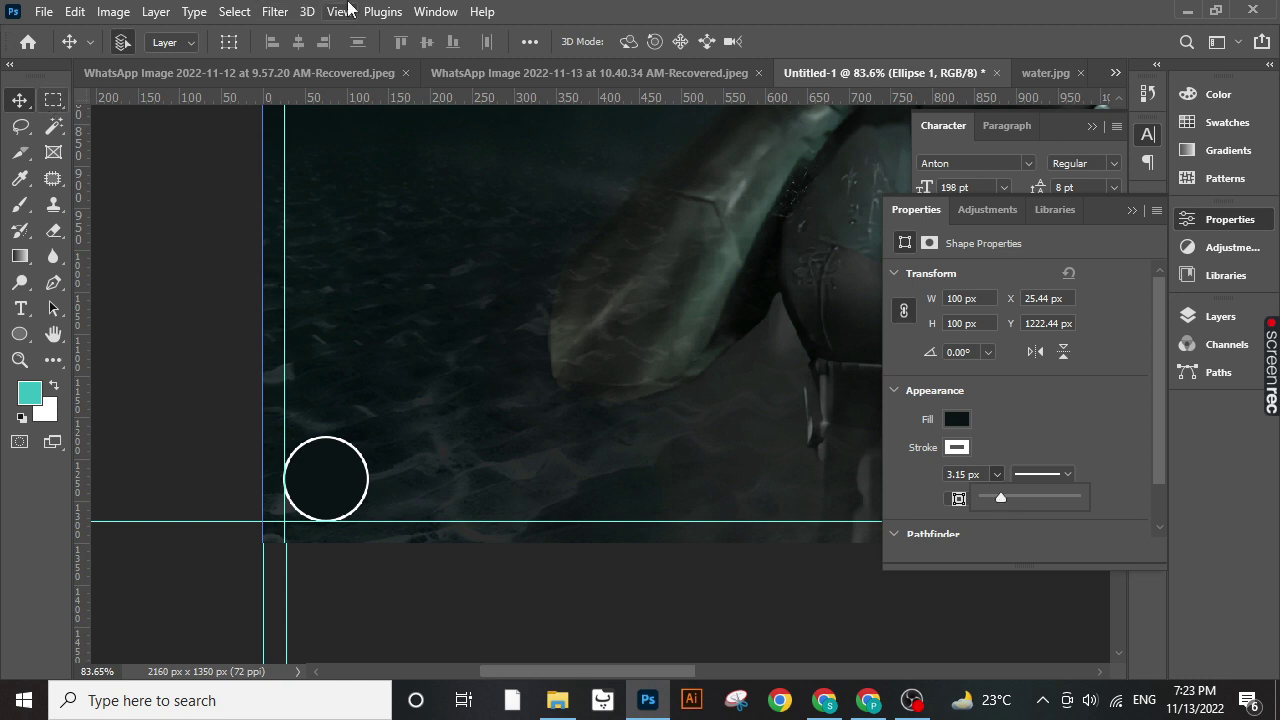
pyautogui.click(437, 509)
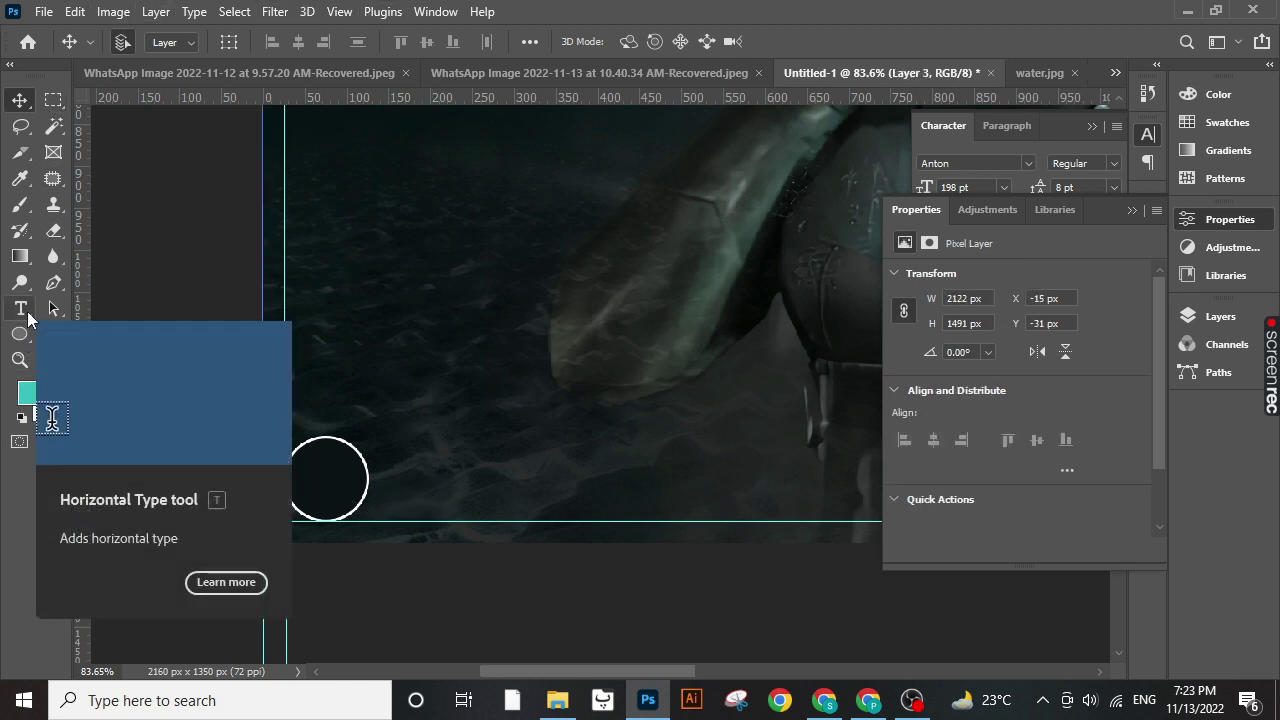
# - Start a new text layer inside the dark circle, discarding a misplaced one
pyautogui.click(28, 318)
pyautogui.click(386, 468)
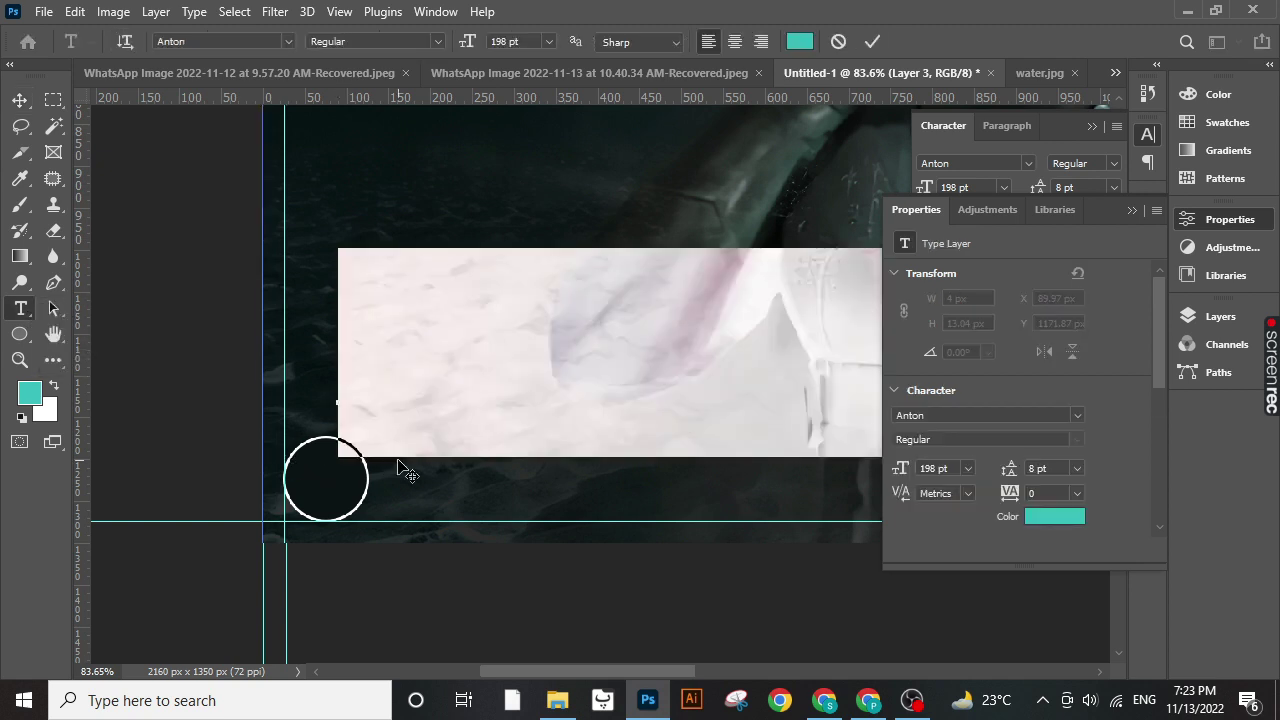
pyautogui.click(837, 42)
pyautogui.click(20, 101)
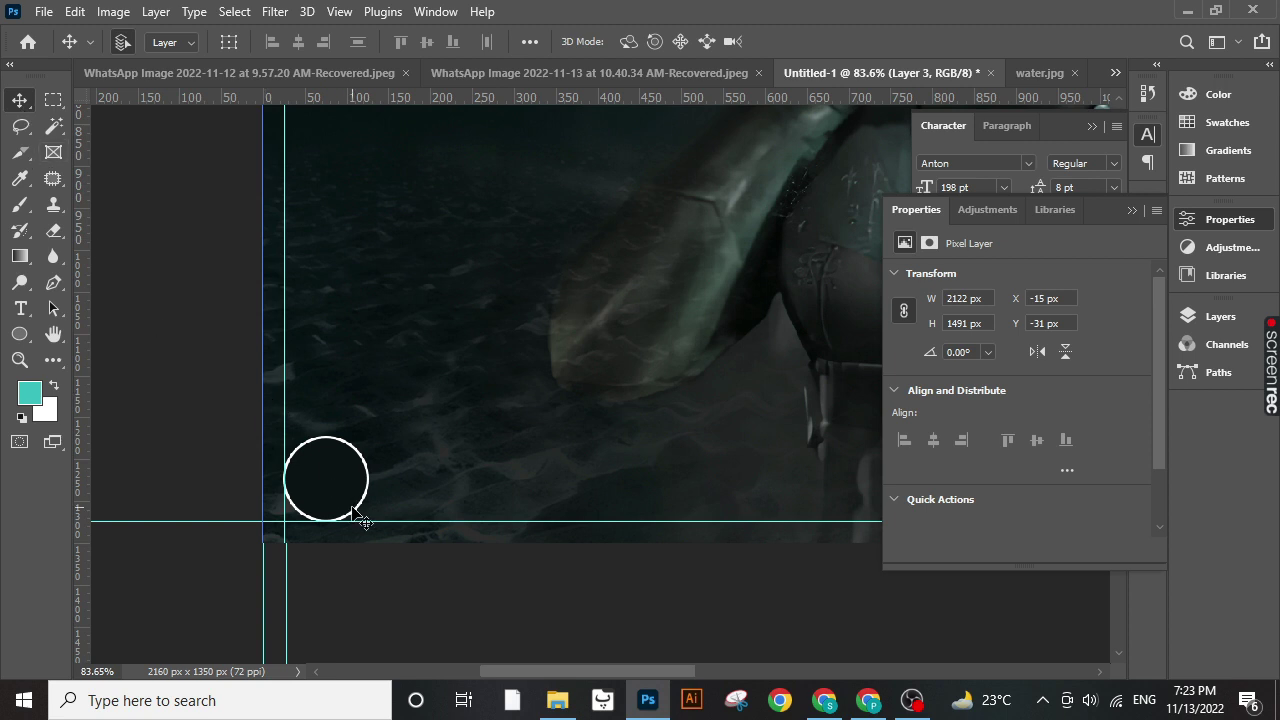
pyautogui.click(356, 493)
pyautogui.click(20, 312)
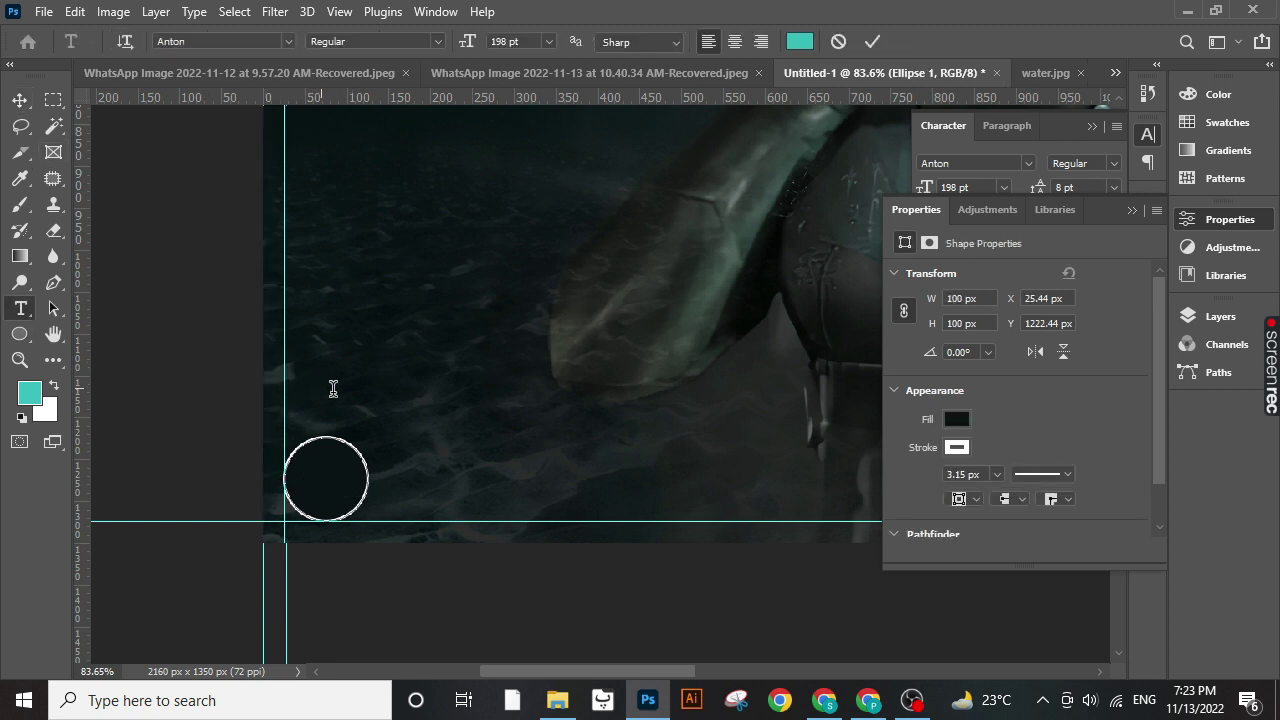
pyautogui.click(324, 384)
# - Set the text font to Nunito SemiBold at 29 pt
pyautogui.click(228, 41)
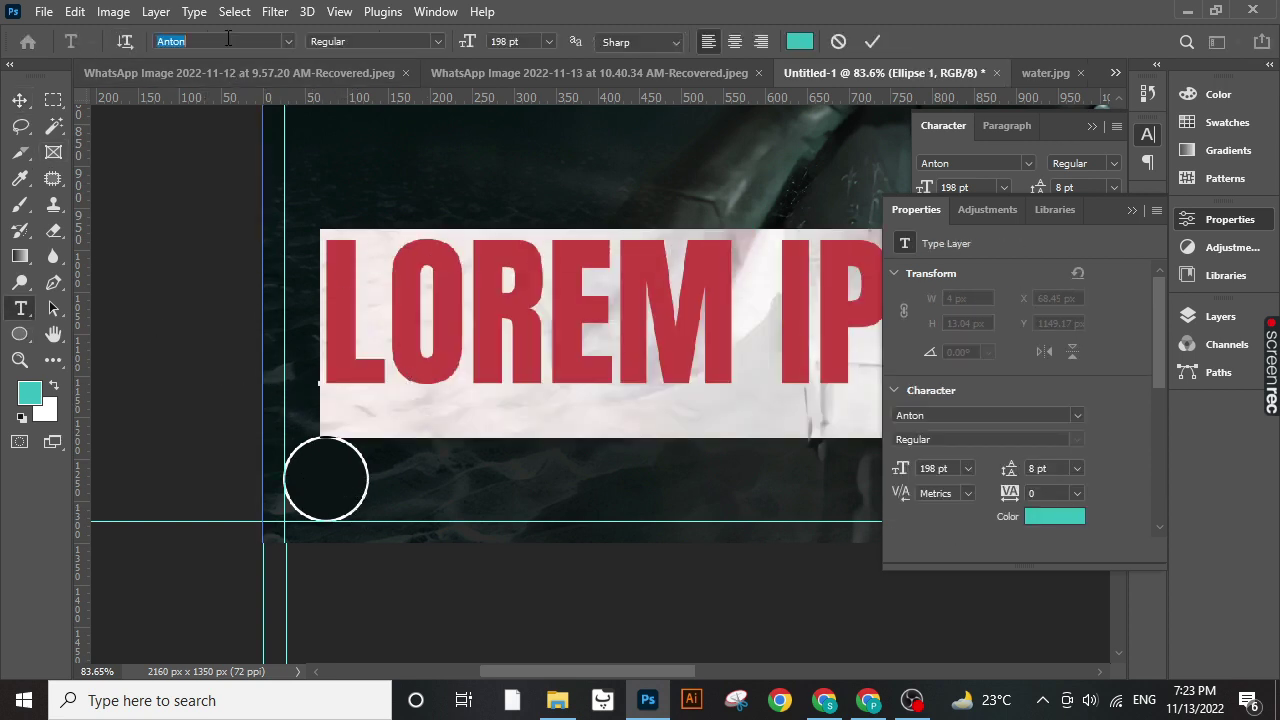
pyautogui.write('nun')
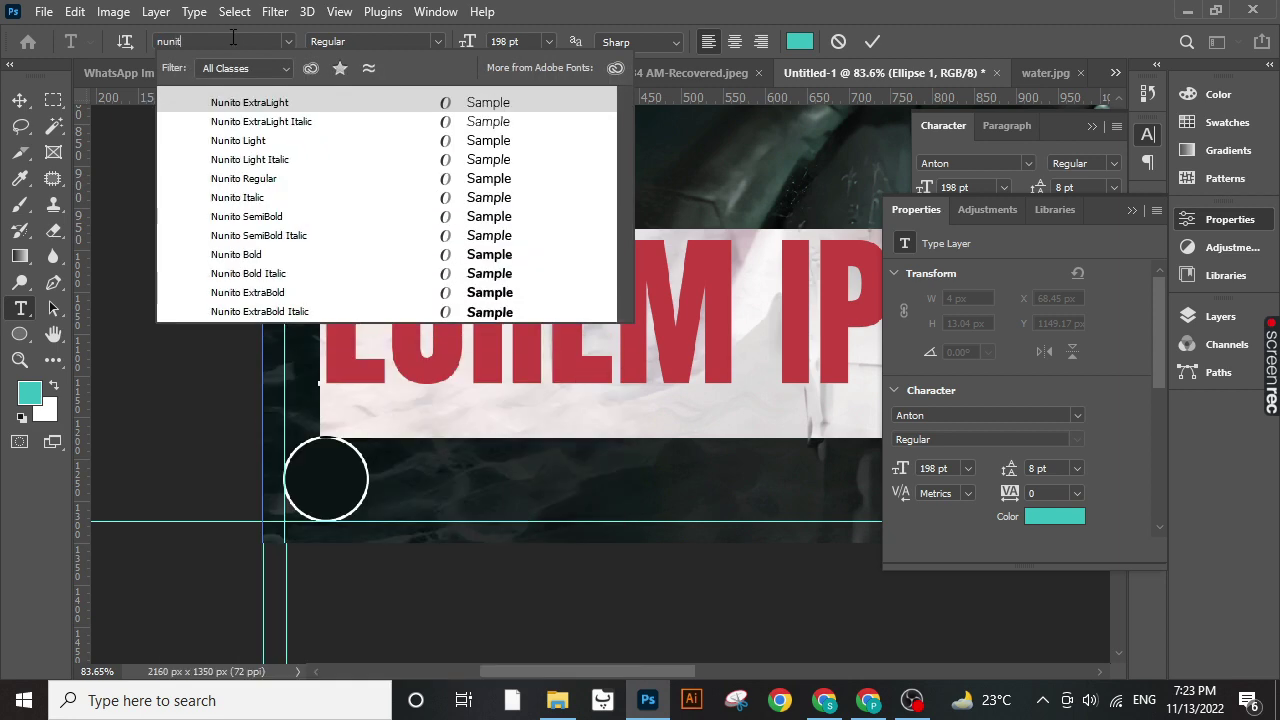
pyautogui.click(255, 216)
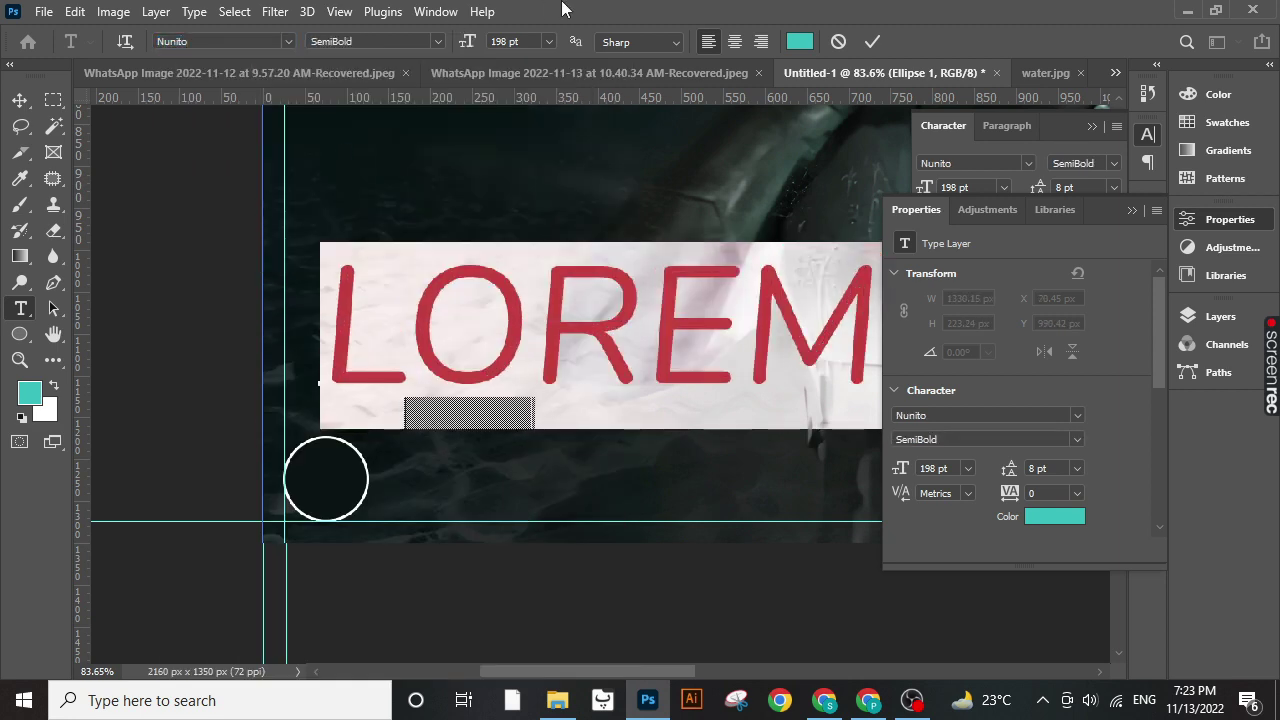
pyautogui.click(486, 41)
pyautogui.write('34')
pyautogui.press('Return')
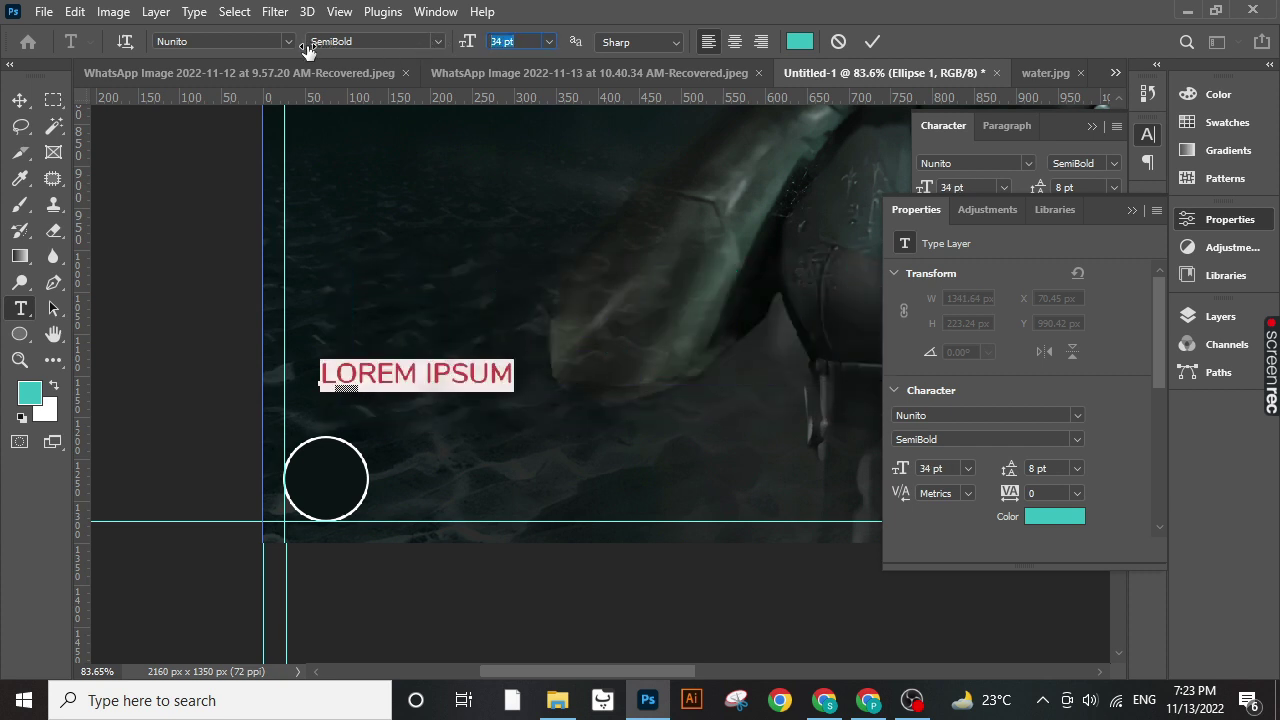
pyautogui.write('29')
pyautogui.press('Return')
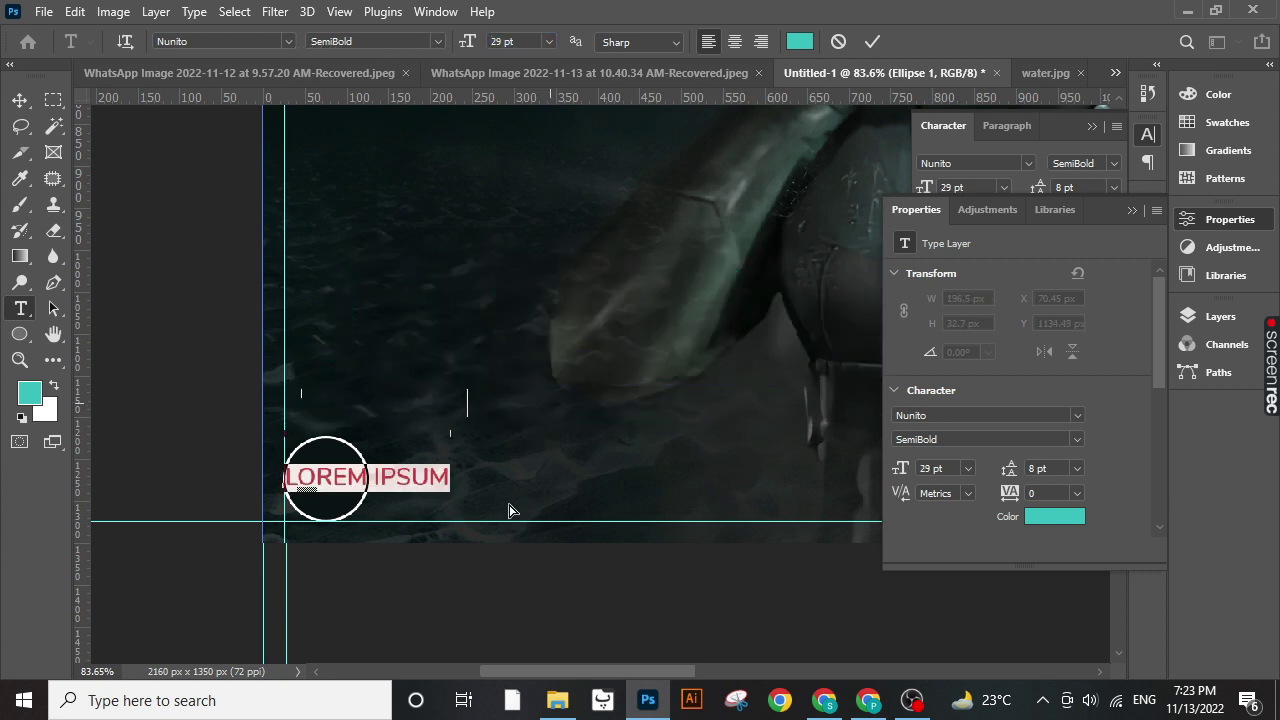
# - Type LOGO and reduce it to 26 pt
pyautogui.write('LOGO')
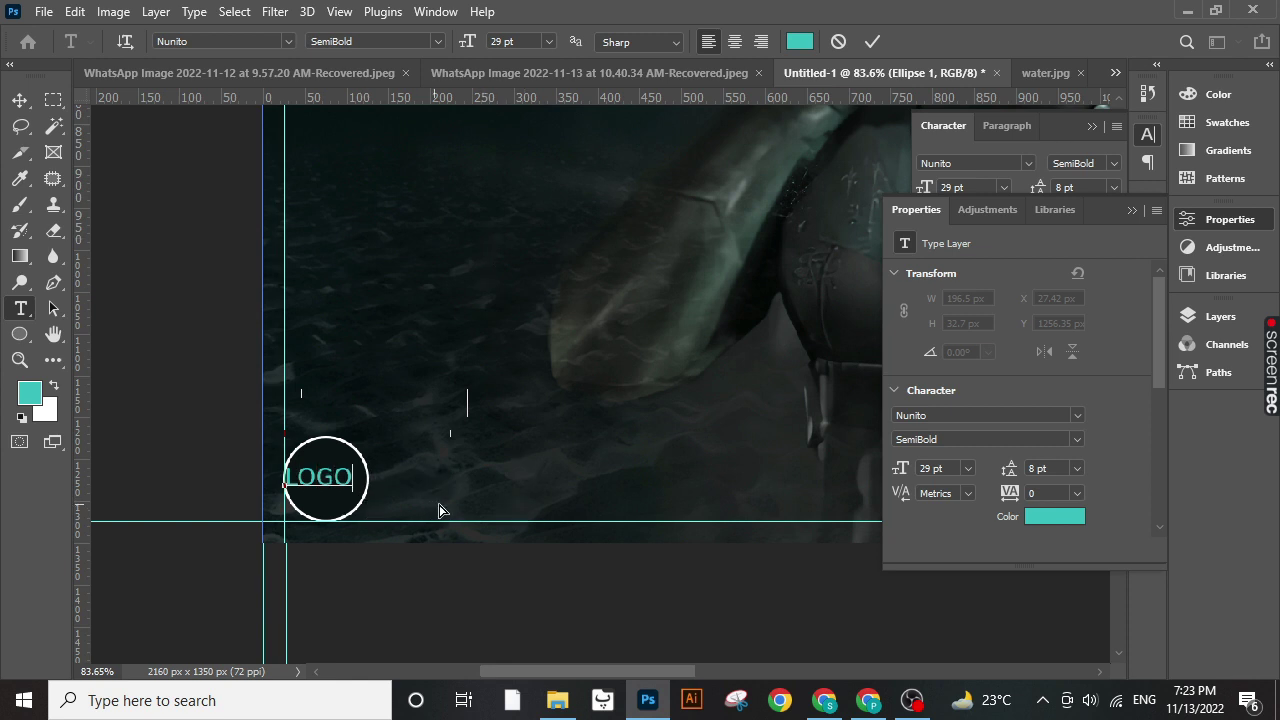
pyautogui.hotkey('ctrl', 'a')
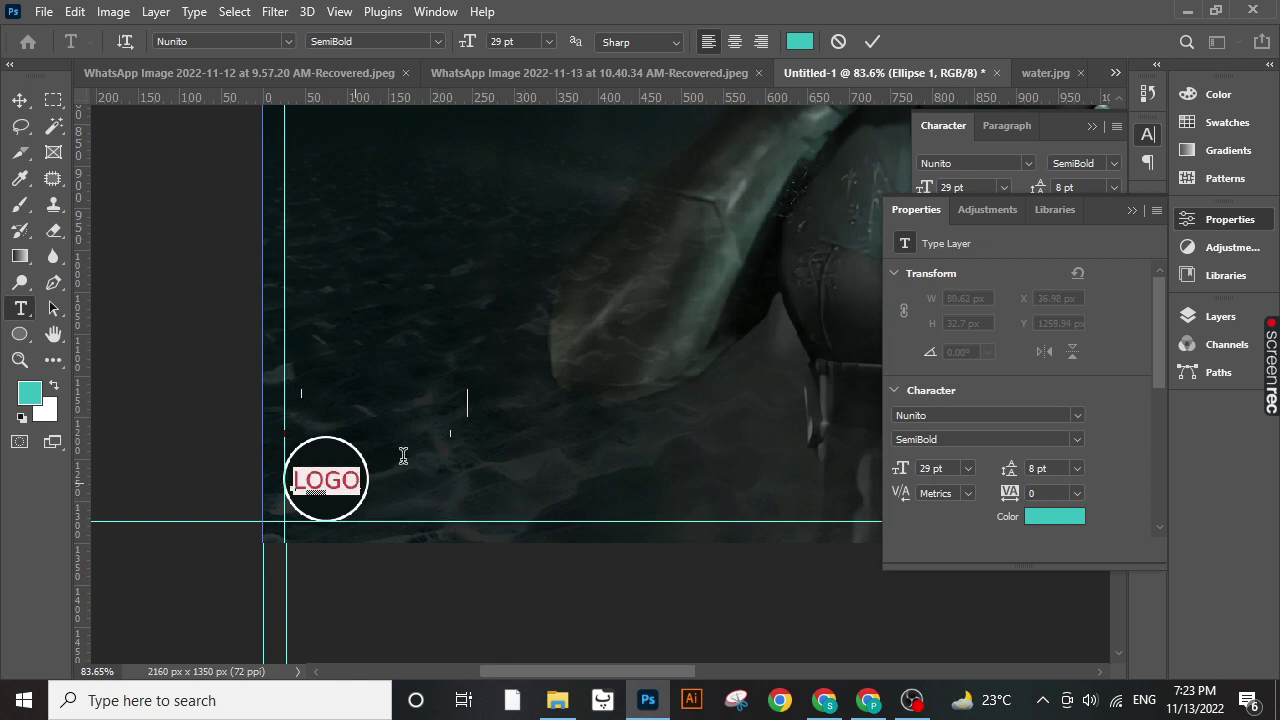
pyautogui.click(1210, 220)
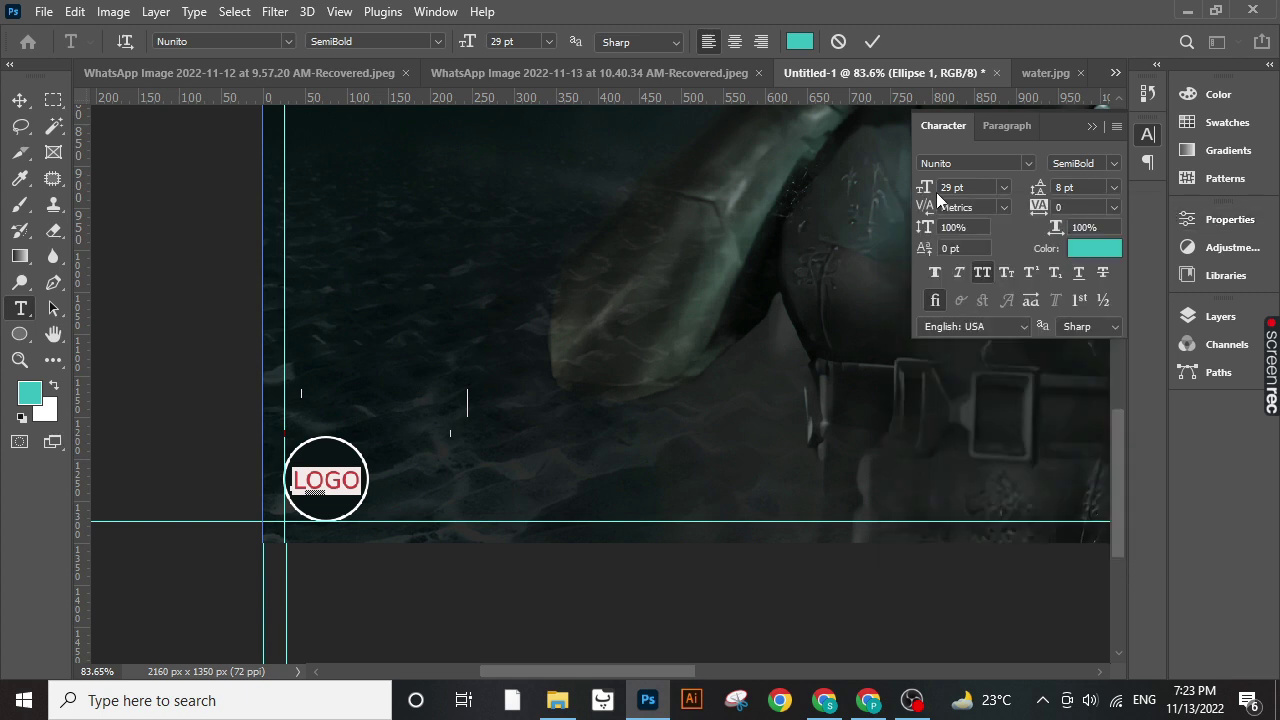
pyautogui.moveTo(937, 199); pyautogui.dragTo(920, 186)
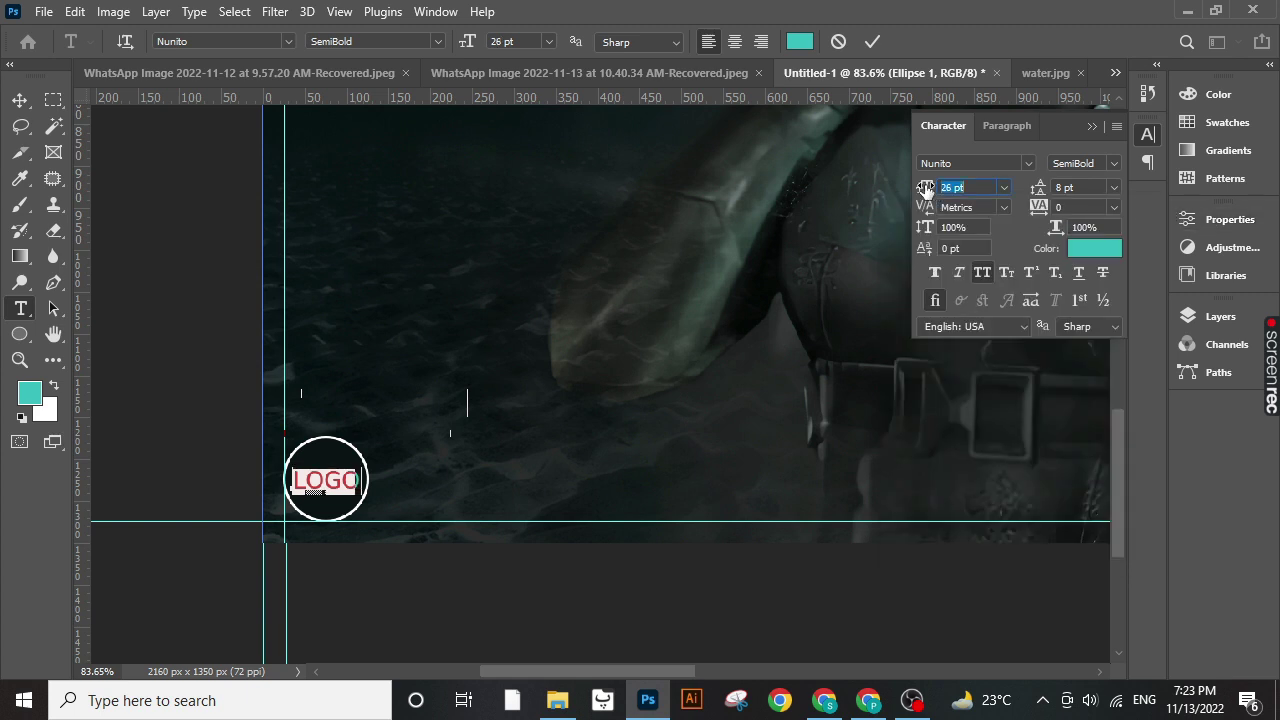
# - Commit LOGO and start a COMPANY NAME text layer beside the circle
pyautogui.click(694, 259)
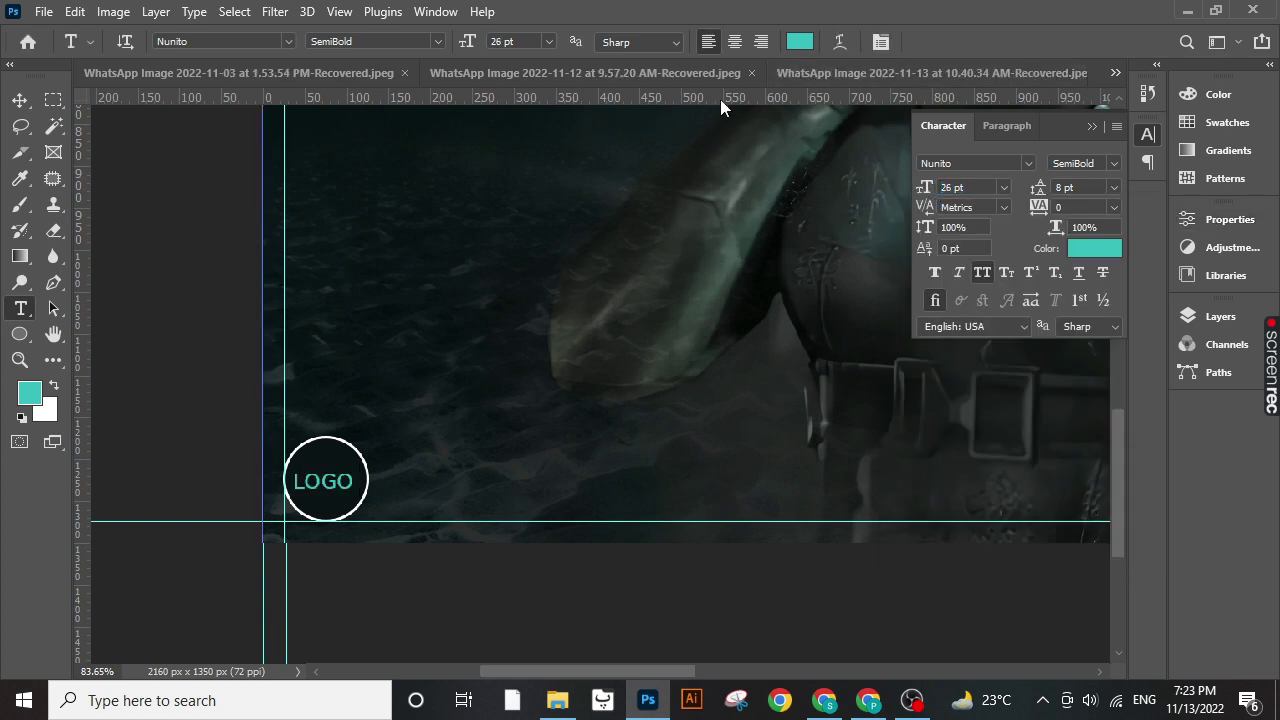
pyautogui.click(398, 481)
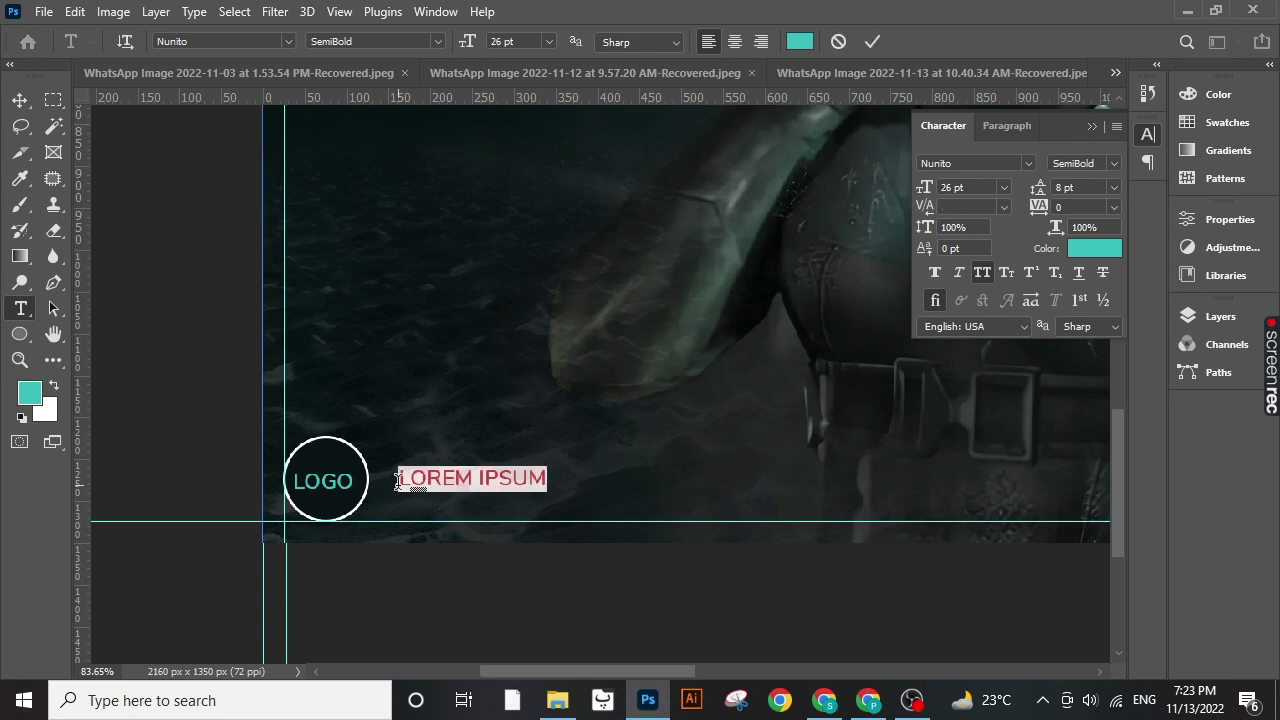
pyautogui.write('COMPANY NAME')
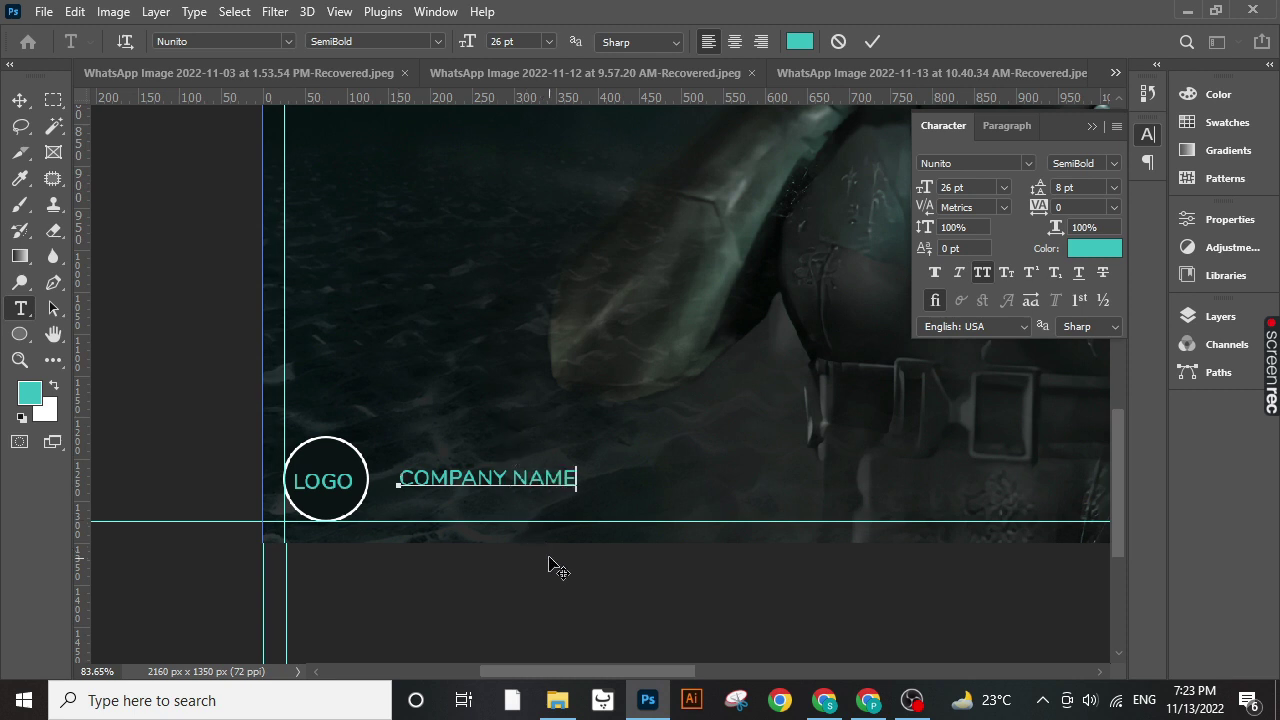
# - Colour the company name white and shift it slightly left and down
pyautogui.doubleClick(544, 478)
pyautogui.hotkey('ctrl', 'a')
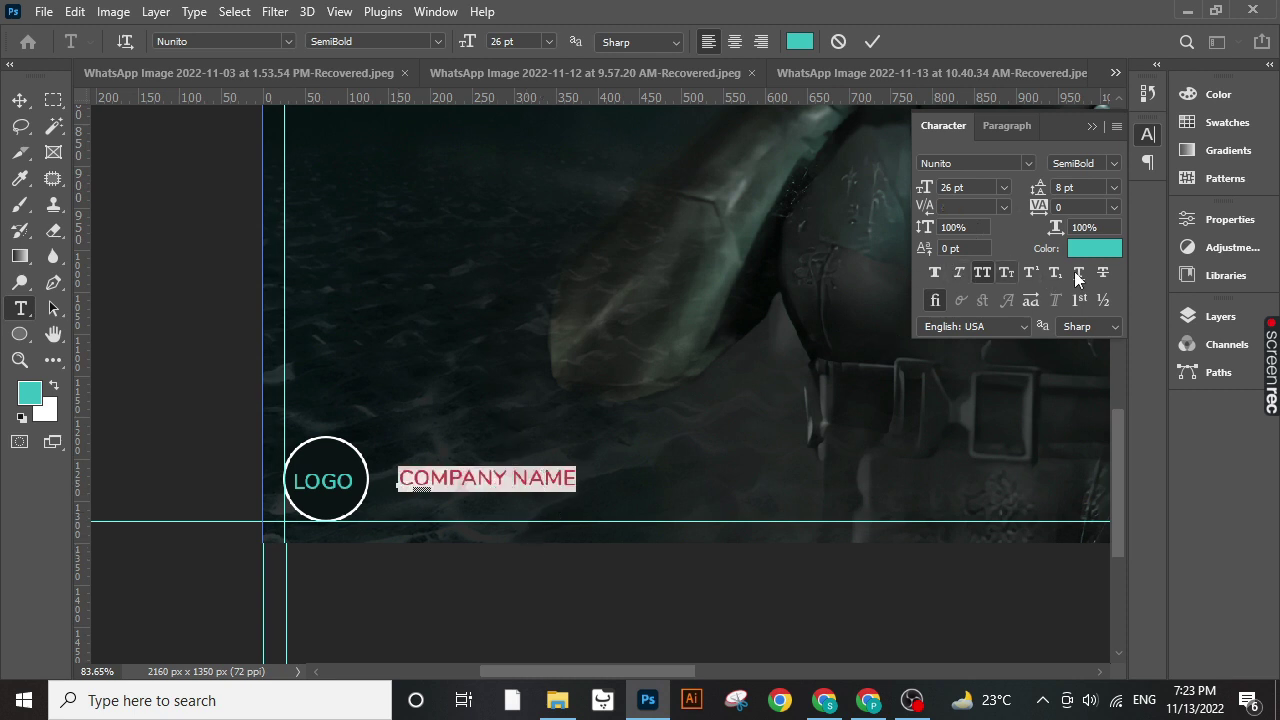
pyautogui.click(1095, 248)
pyautogui.click(436, 336)
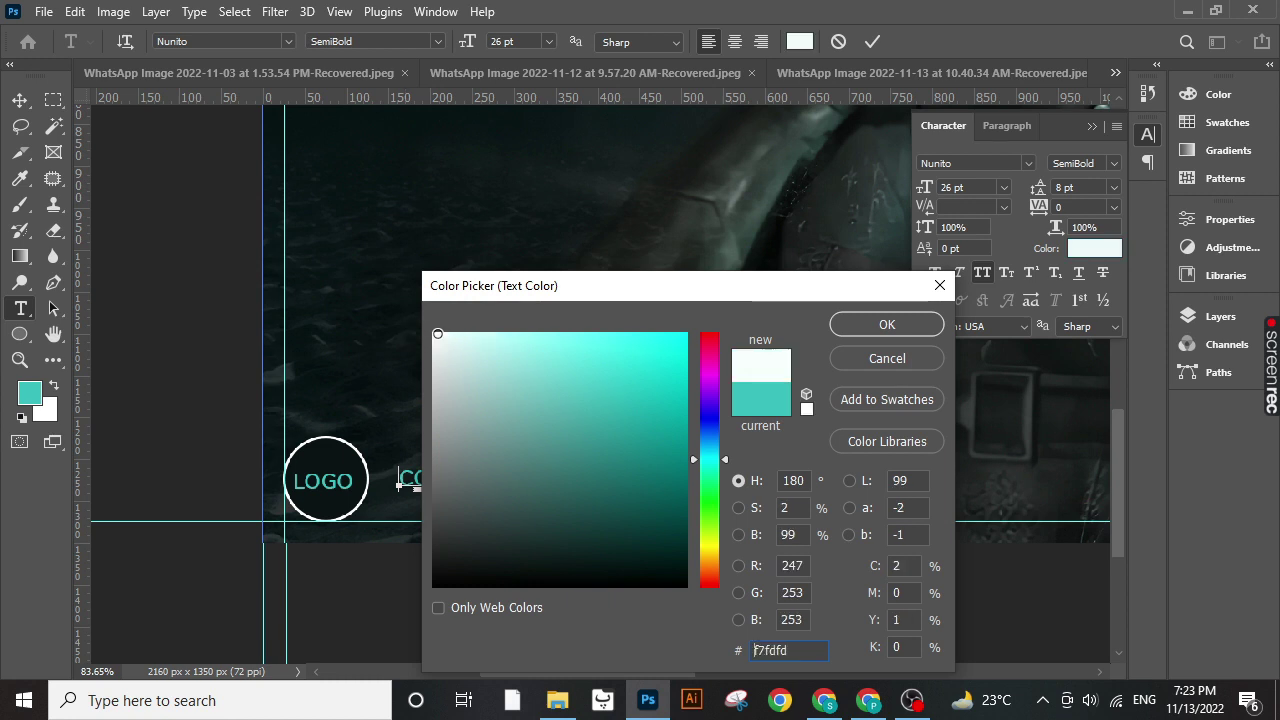
pyautogui.click(856, 322)
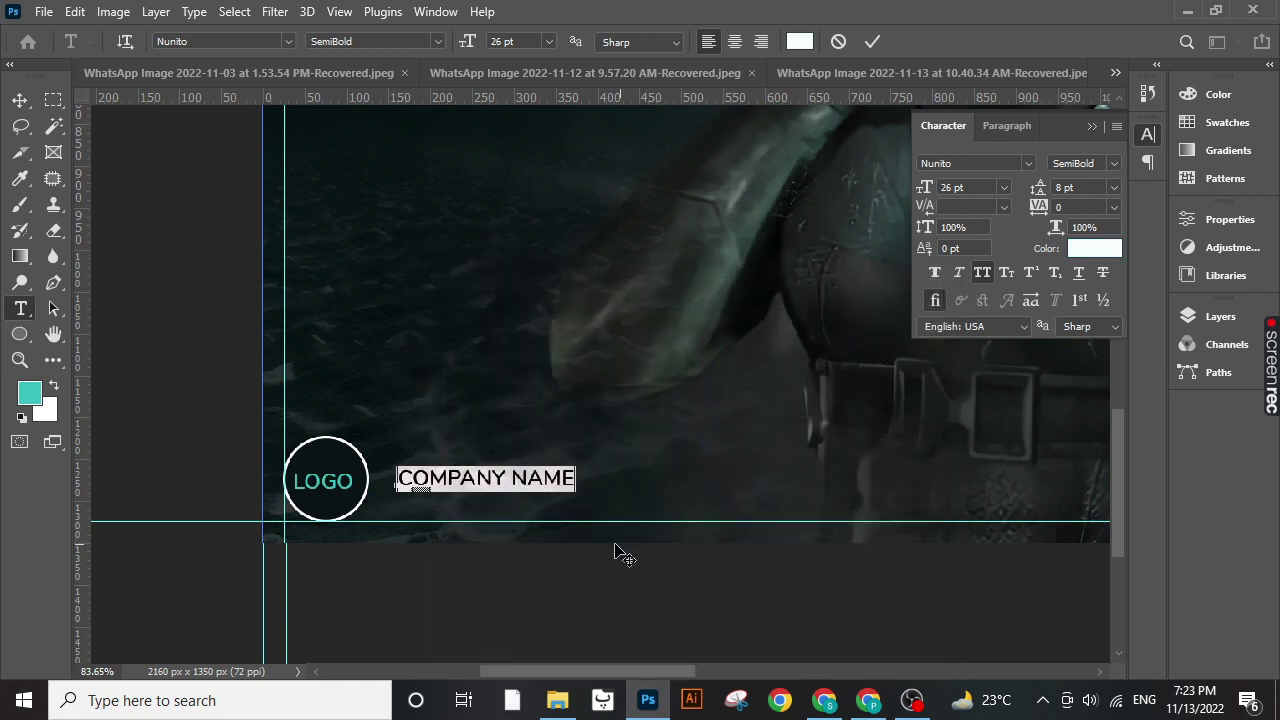
pyautogui.moveTo(624, 549); pyautogui.dragTo(606, 553)
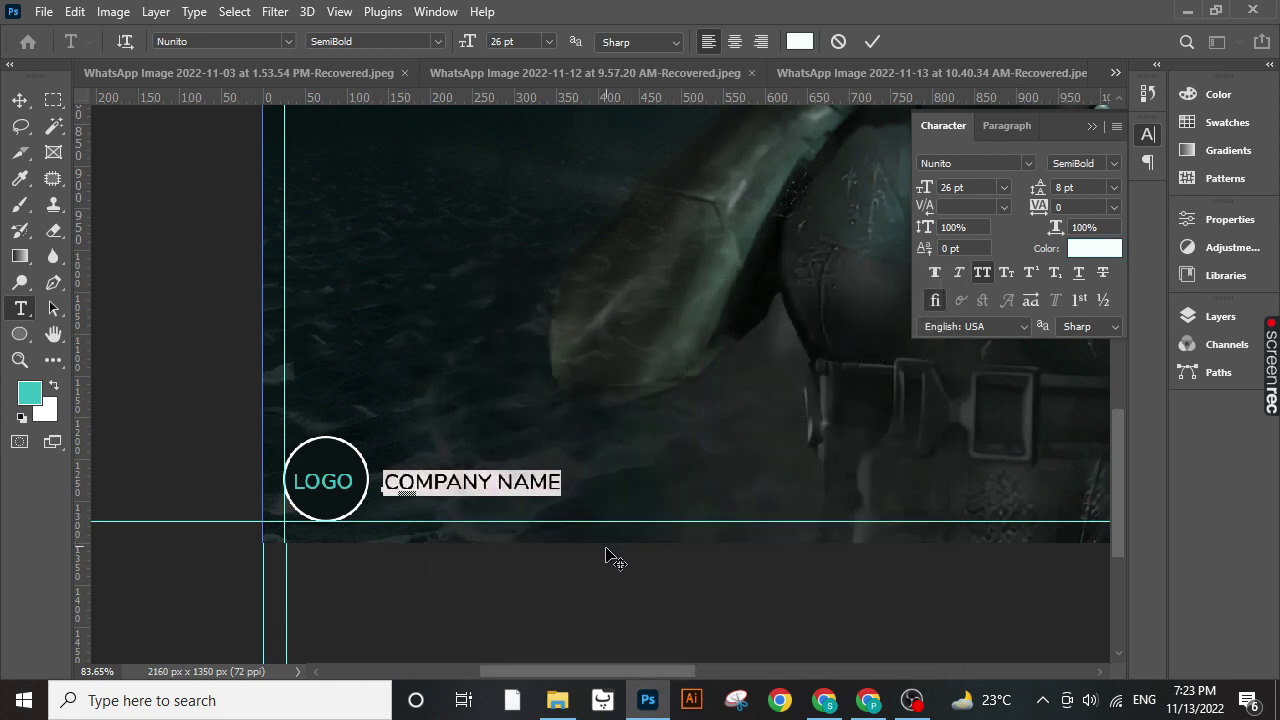
# - Set the company name's leading to Auto
pyautogui.click(555, 474)
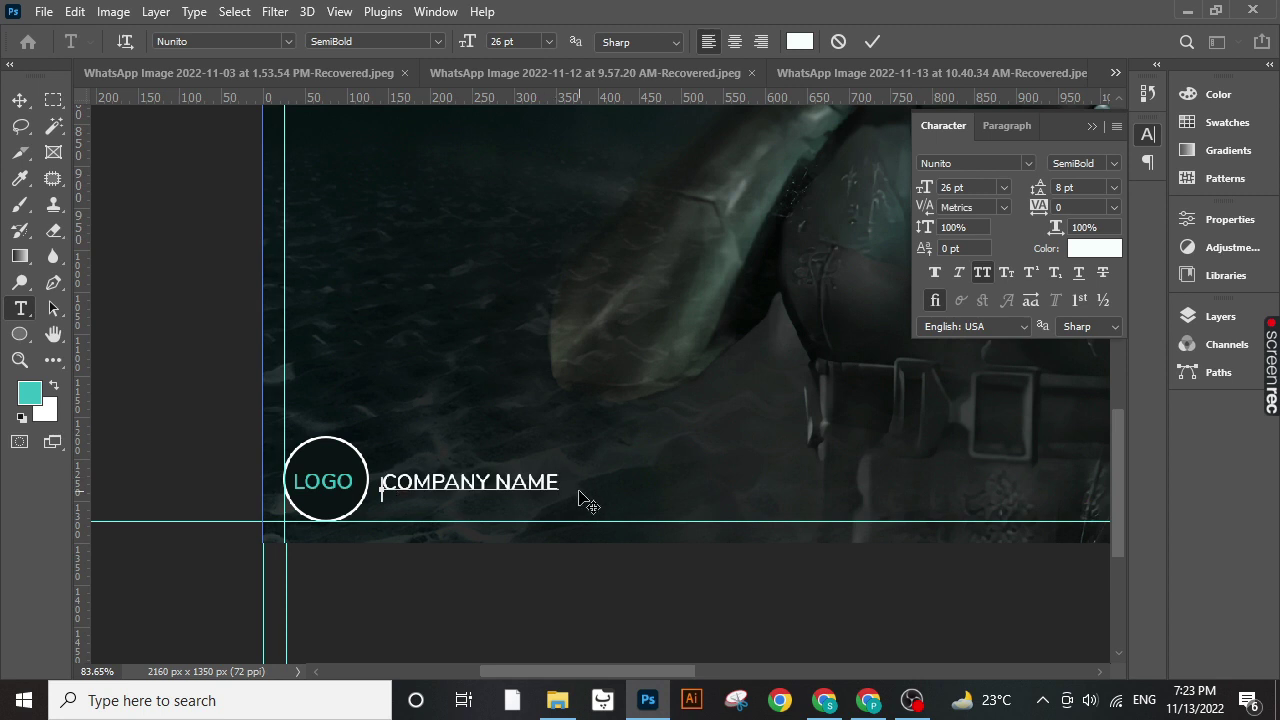
pyautogui.hotkey('ctrl', 'a')
pyautogui.click(1113, 187)
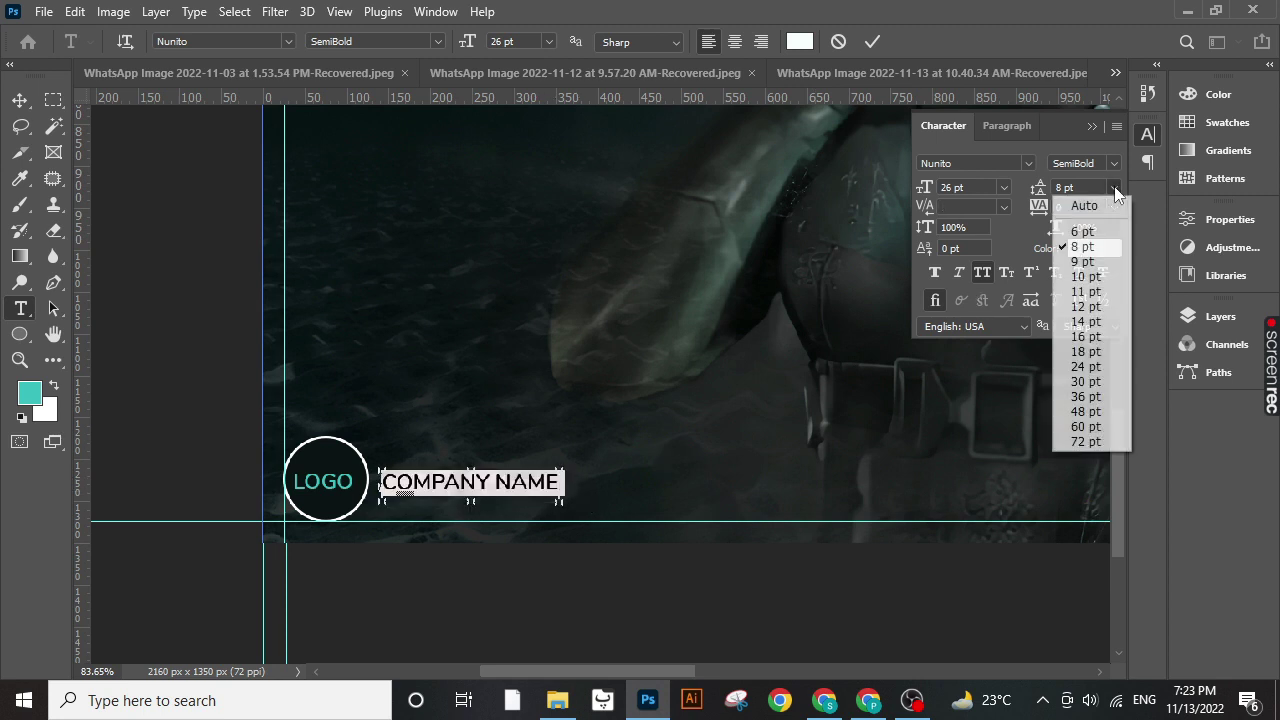
pyautogui.click(1080, 200)
# - Add a 15 pt TAGLINE HERE line beneath the company name and commit
pyautogui.click(565, 481)
pyautogui.write('T')
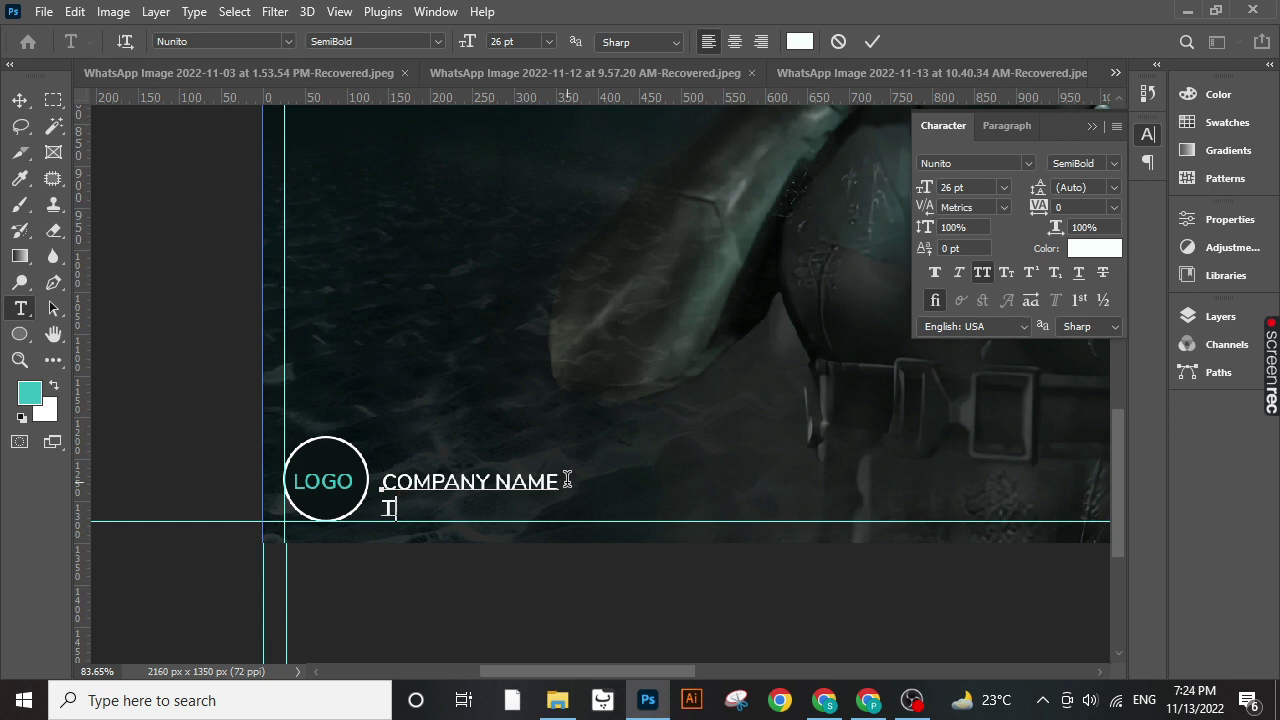
pyautogui.write('AGLINE HEE')
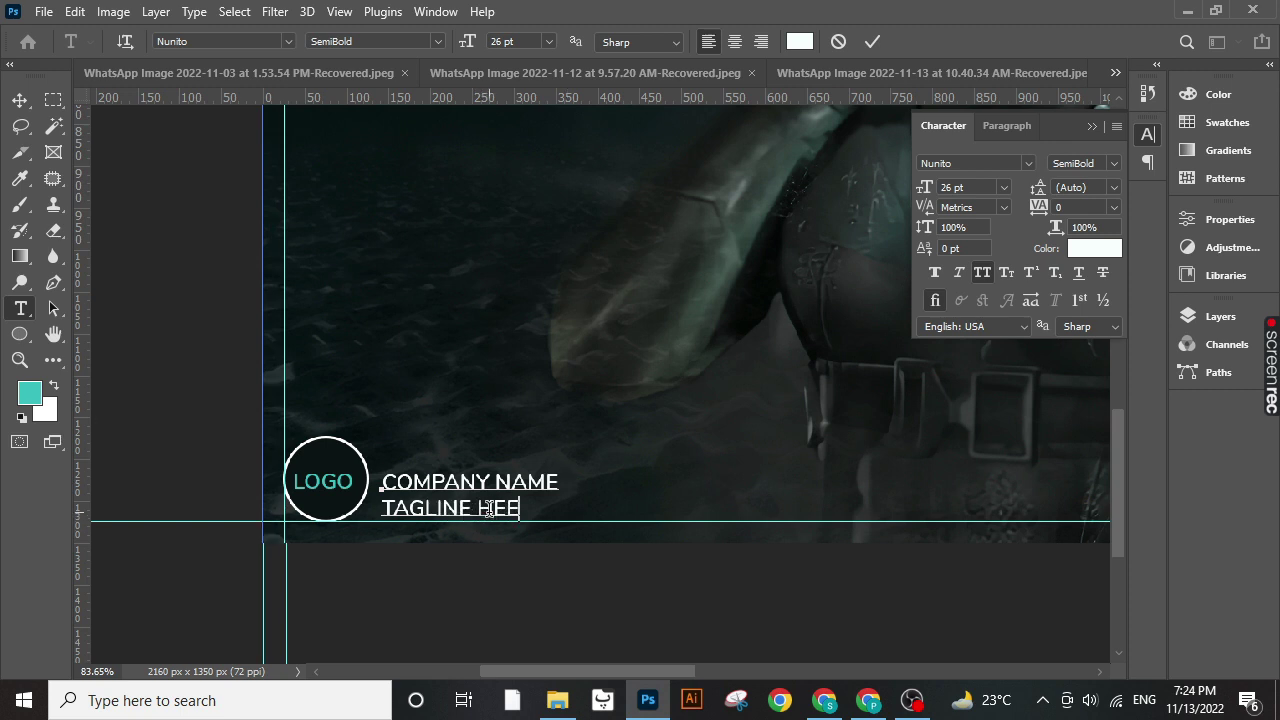
pyautogui.press('BackSpace')
pyautogui.write('RE')
pyautogui.tripleClick(472, 508)
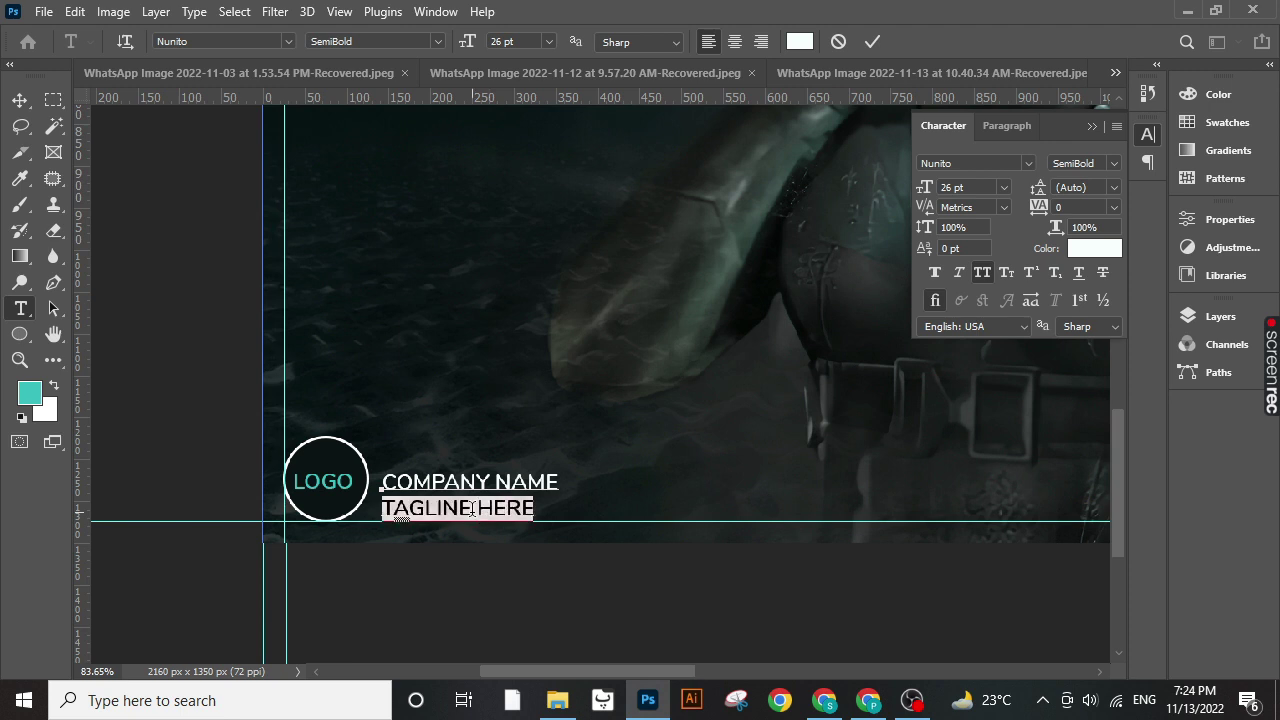
pyautogui.moveTo(928, 188); pyautogui.dragTo(912, 188)
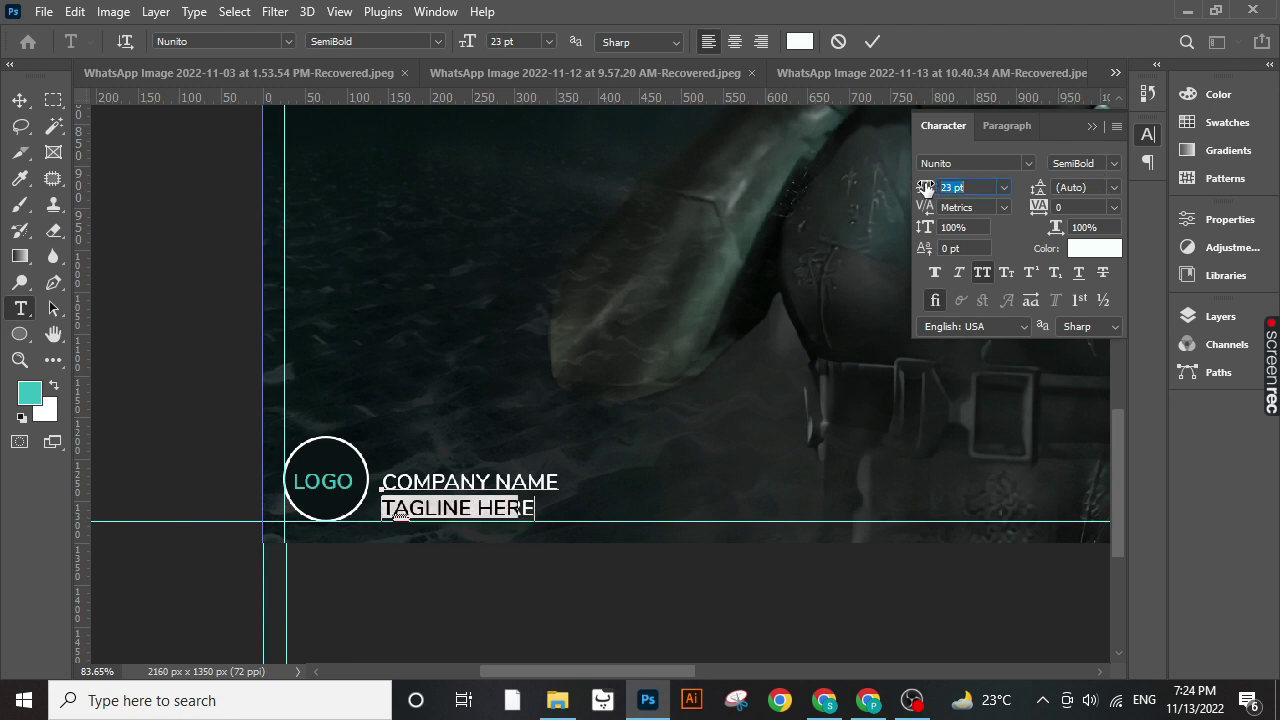
pyautogui.click(872, 41)
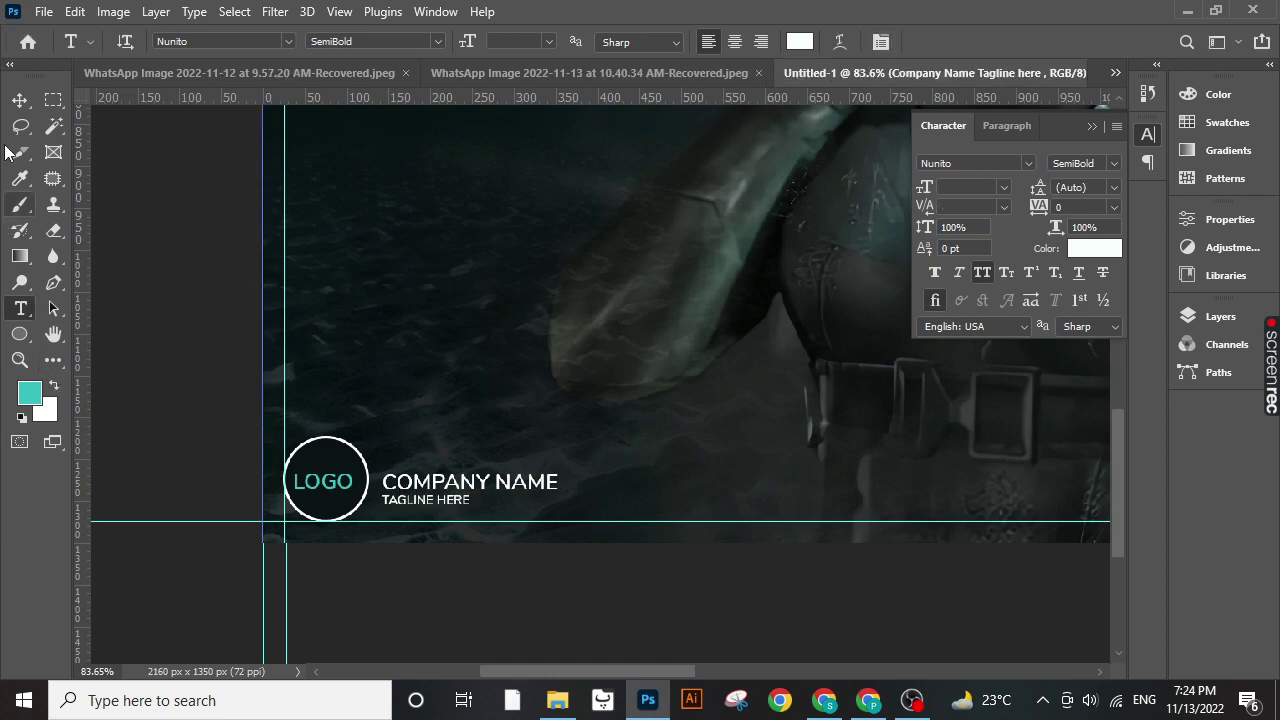
# - Switch to the Move tool and bring the lower middle of the poster into view
pyautogui.click(20, 100)
pyautogui.scroll(-3, 432, 445)
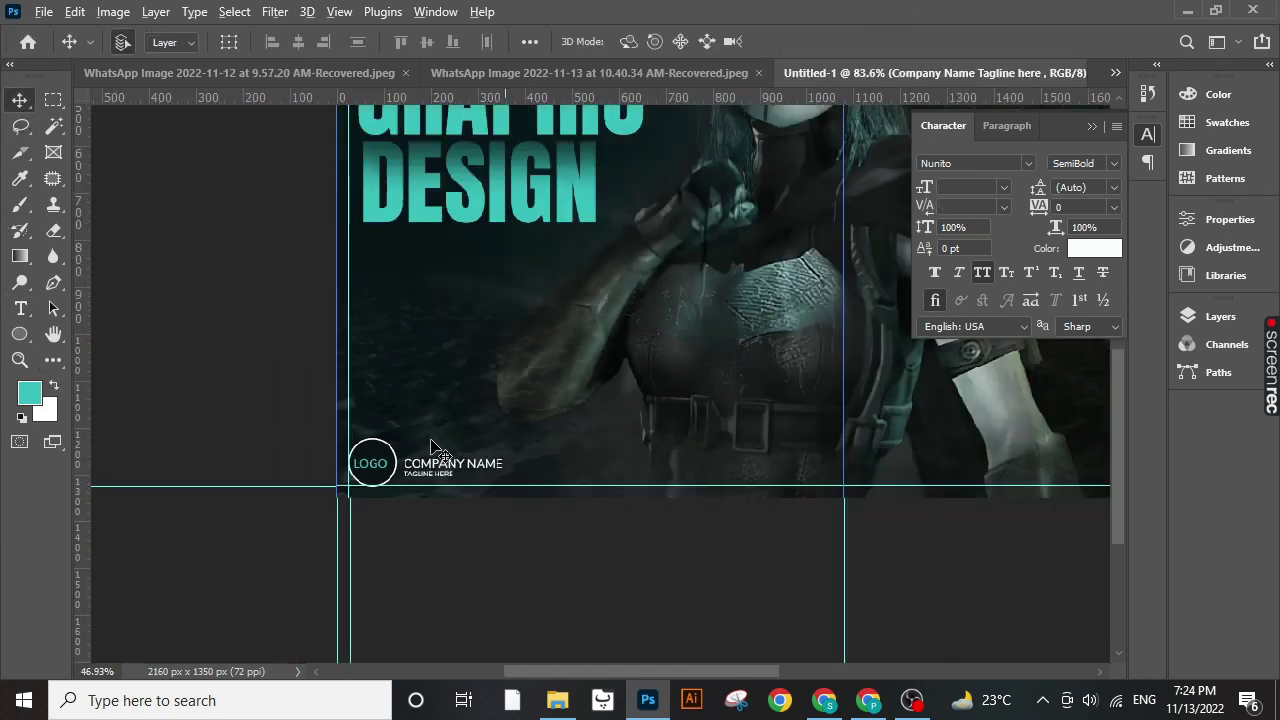
pyautogui.scroll(-2, 432, 445)
pyautogui.hscroll(3, 470, 400)
pyautogui.scroll(2, 470, 400)
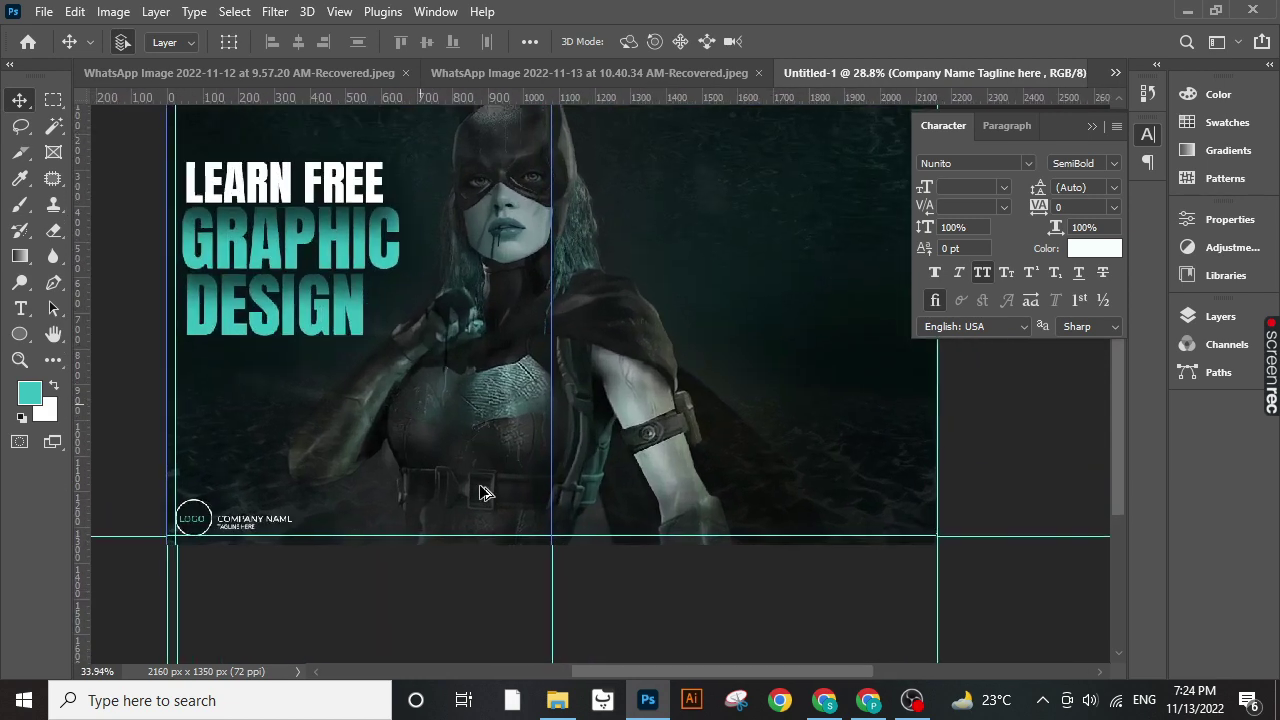
pyautogui.scroll(1, 480, 492)
pyautogui.scroll(1, 600, 520)
pyautogui.scroll(1, 614, 457)
pyautogui.moveTo(614, 457); pyautogui.dragTo(590, 443)
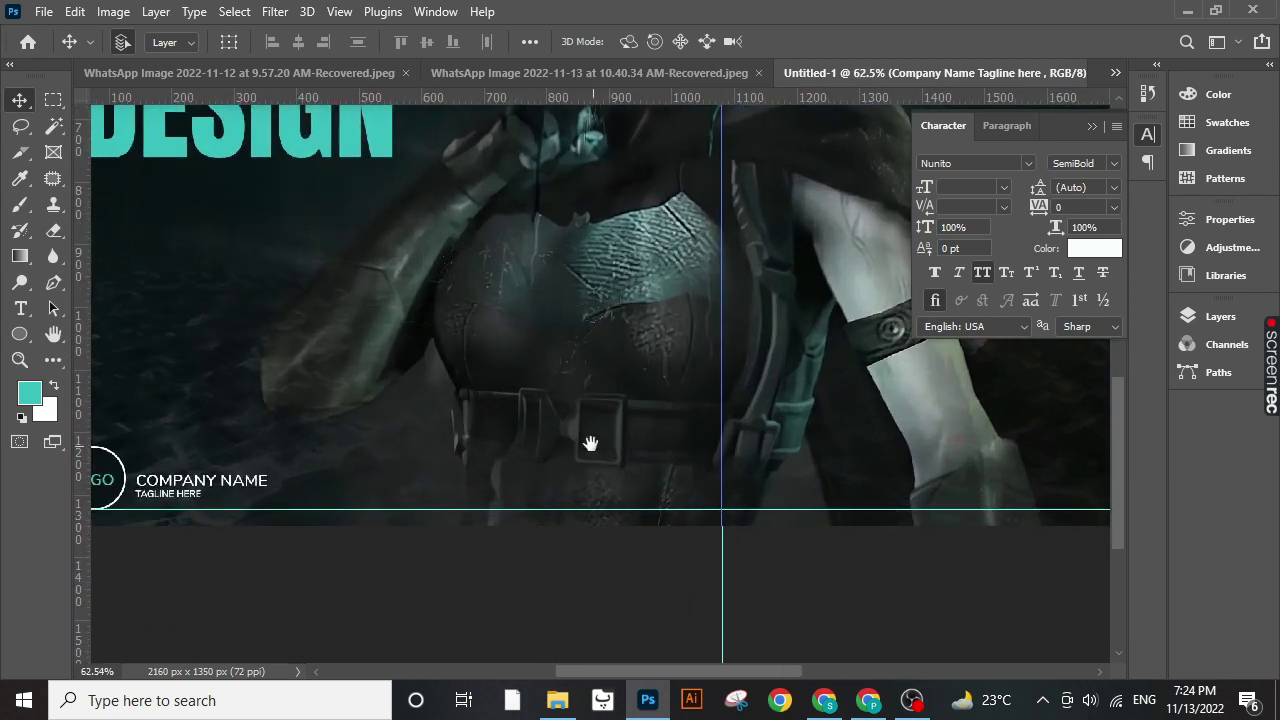
# - Draw a 115 px teal circle with the Ellipse Tool near the bottom edge by the belt
pyautogui.click(17, 343)
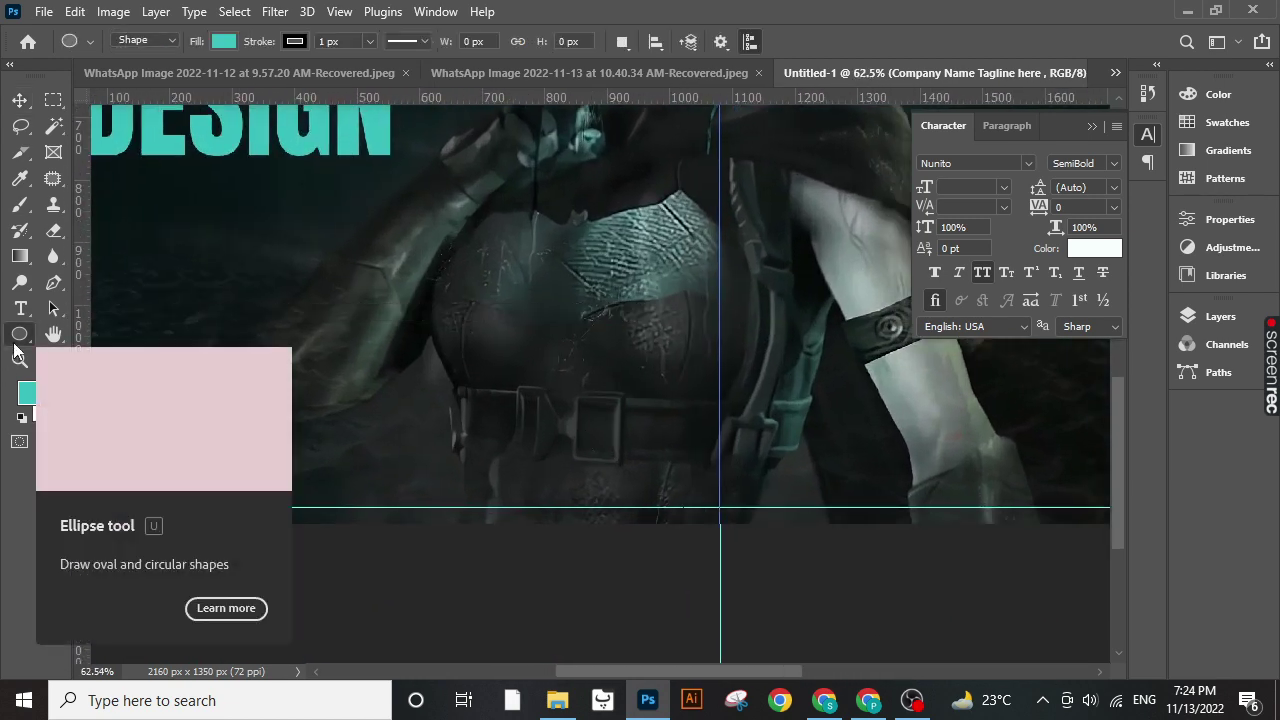
pyautogui.rightClick(19, 334)
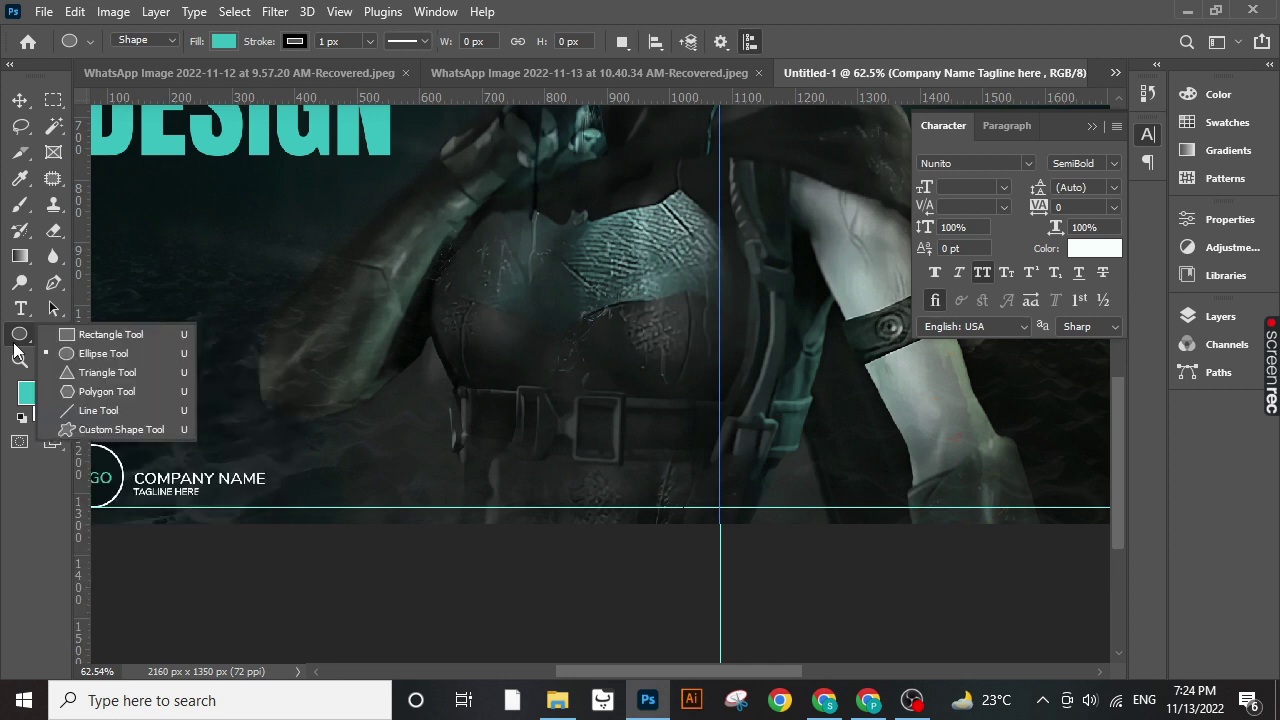
pyautogui.click(100, 356)
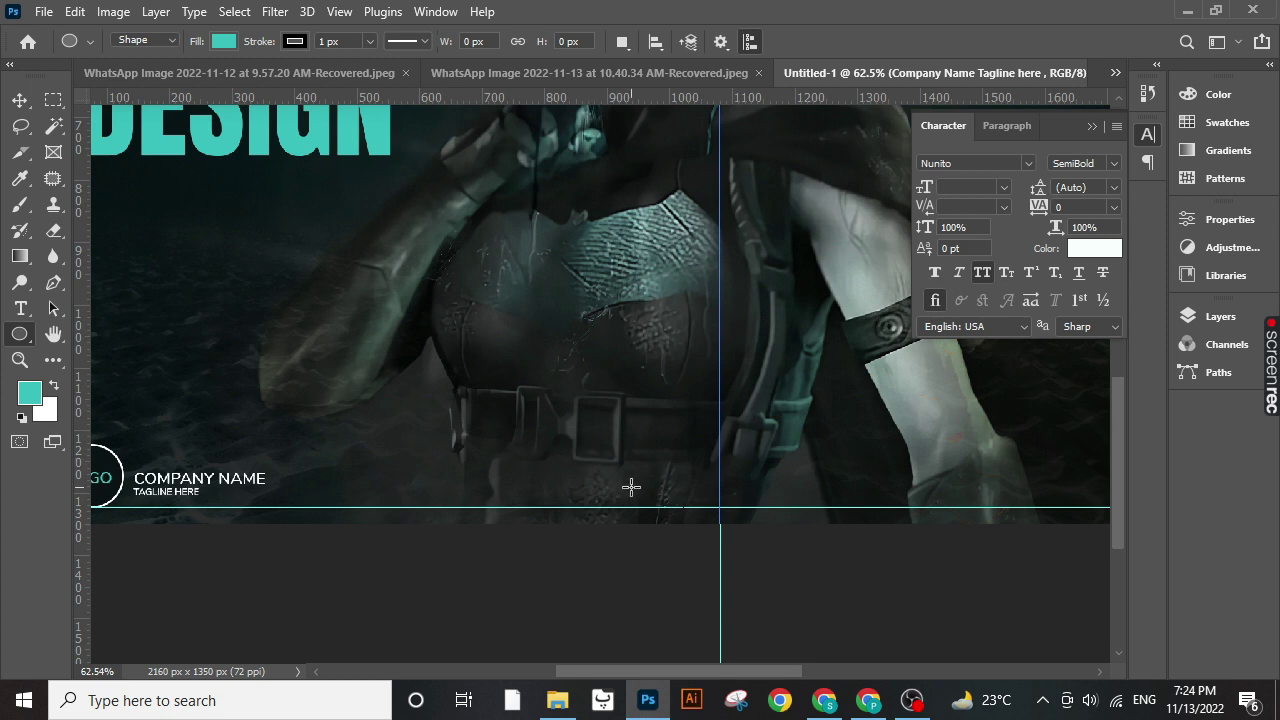
pyautogui.moveTo(634, 449); pyautogui.dragTo(559, 464)
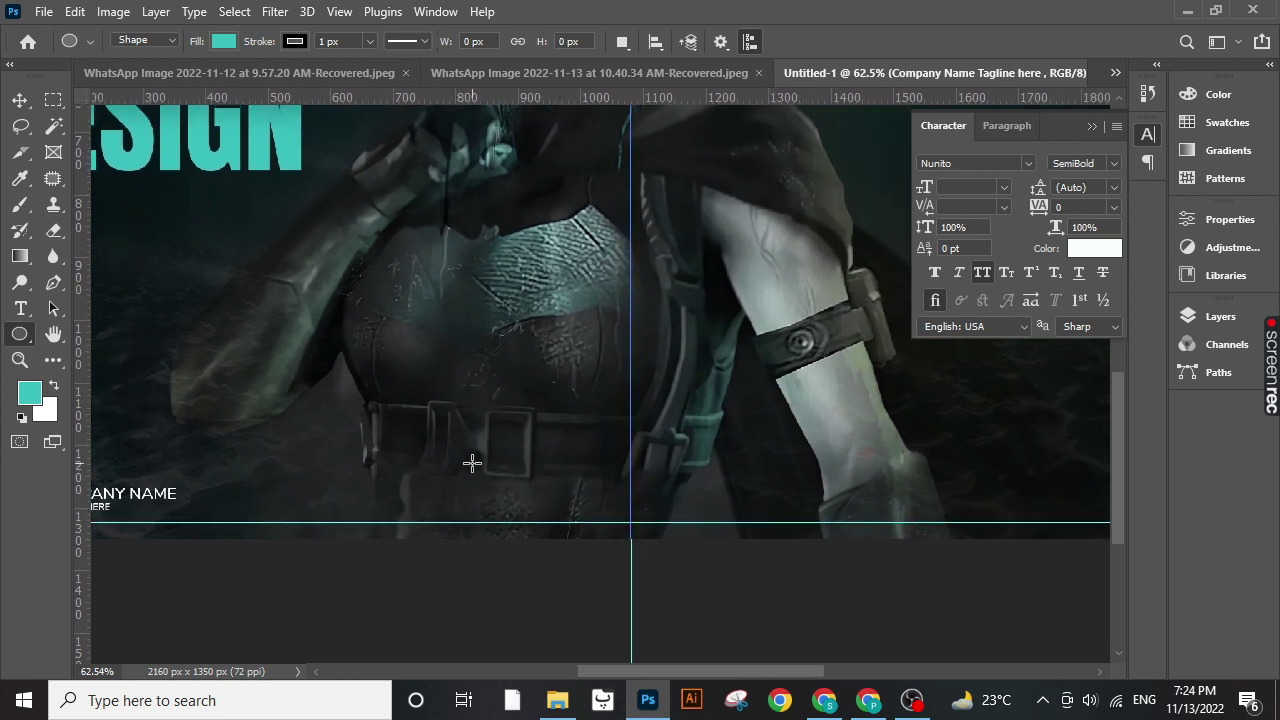
pyautogui.moveTo(451, 451); pyautogui.dragTo(554, 507)
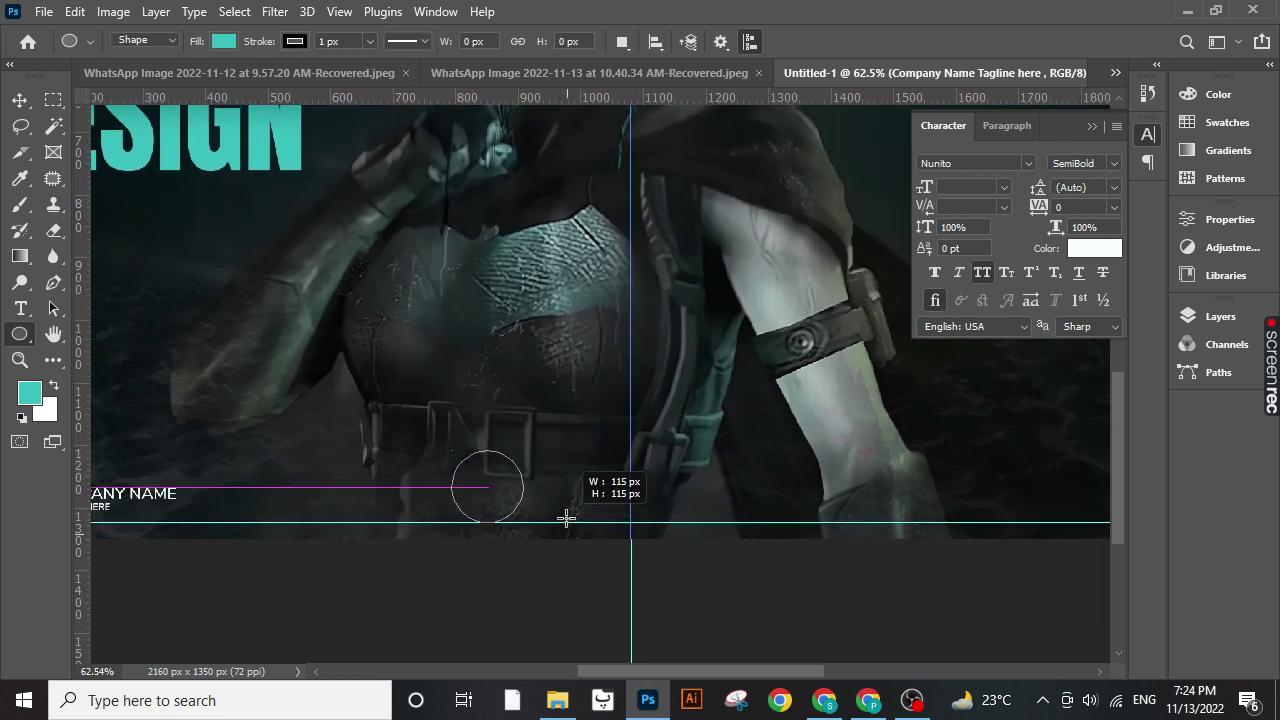
pyautogui.moveTo(554, 507); pyautogui.dragTo(563, 515)
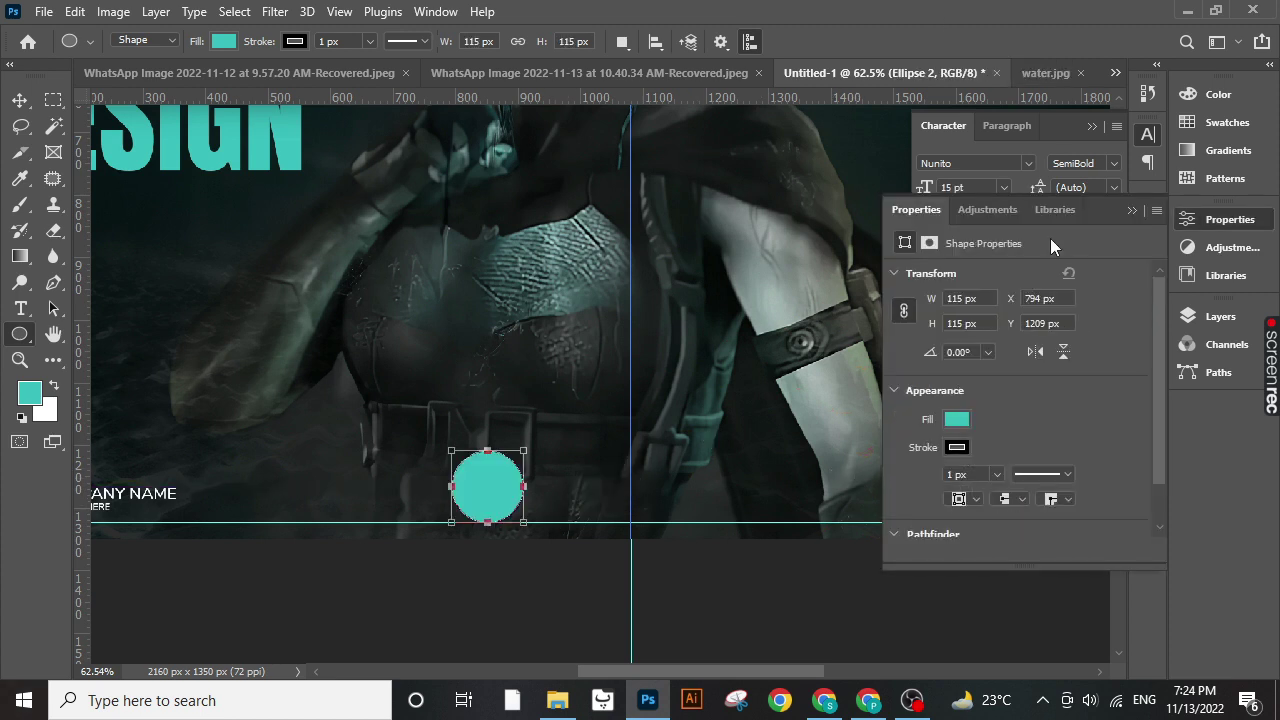
# - Give the circle a 3 px white outline and show the Layers panel
pyautogui.click(957, 448)
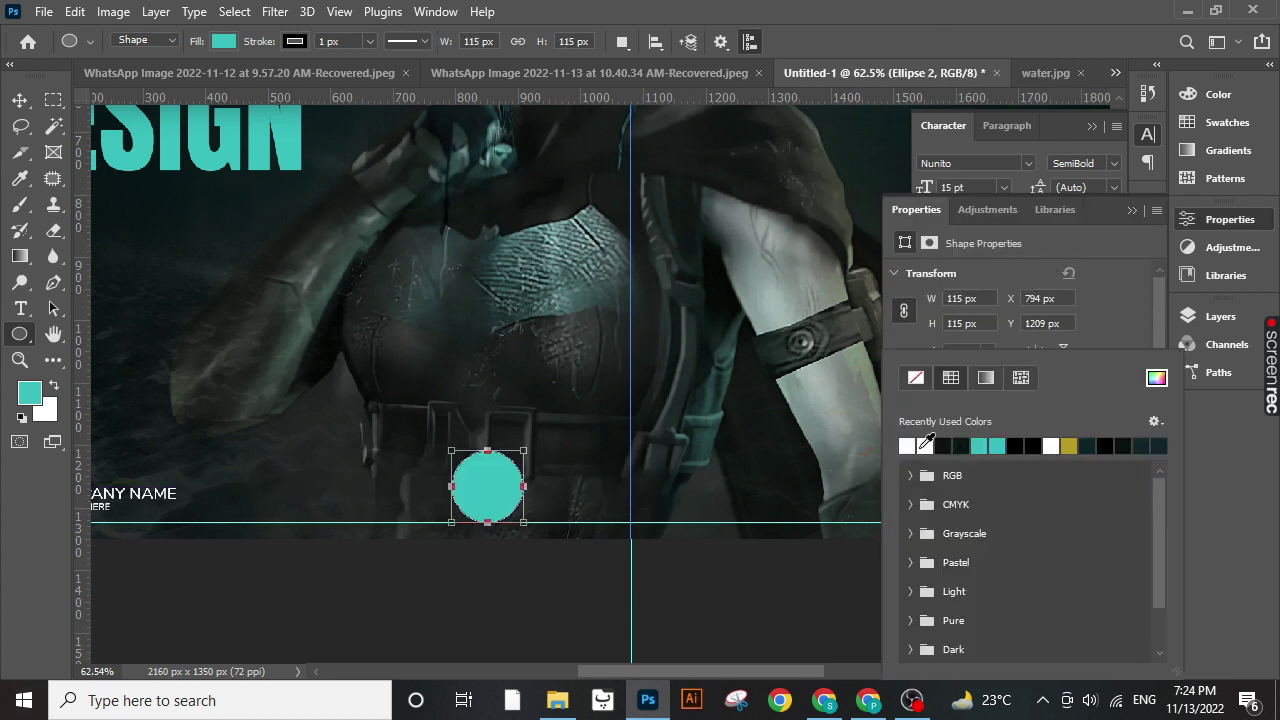
pyautogui.click(907, 446)
pyautogui.click(1147, 331)
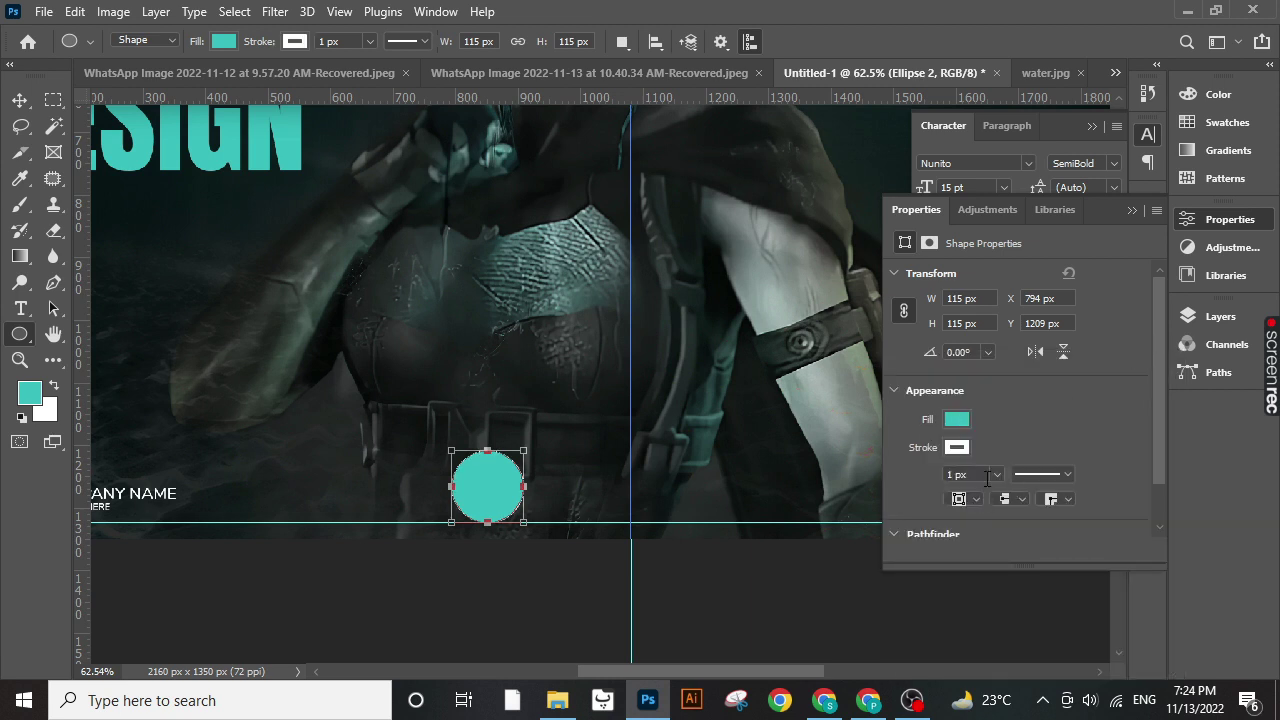
pyautogui.write('3')
pyautogui.press('Return')
pyautogui.click(20, 100)
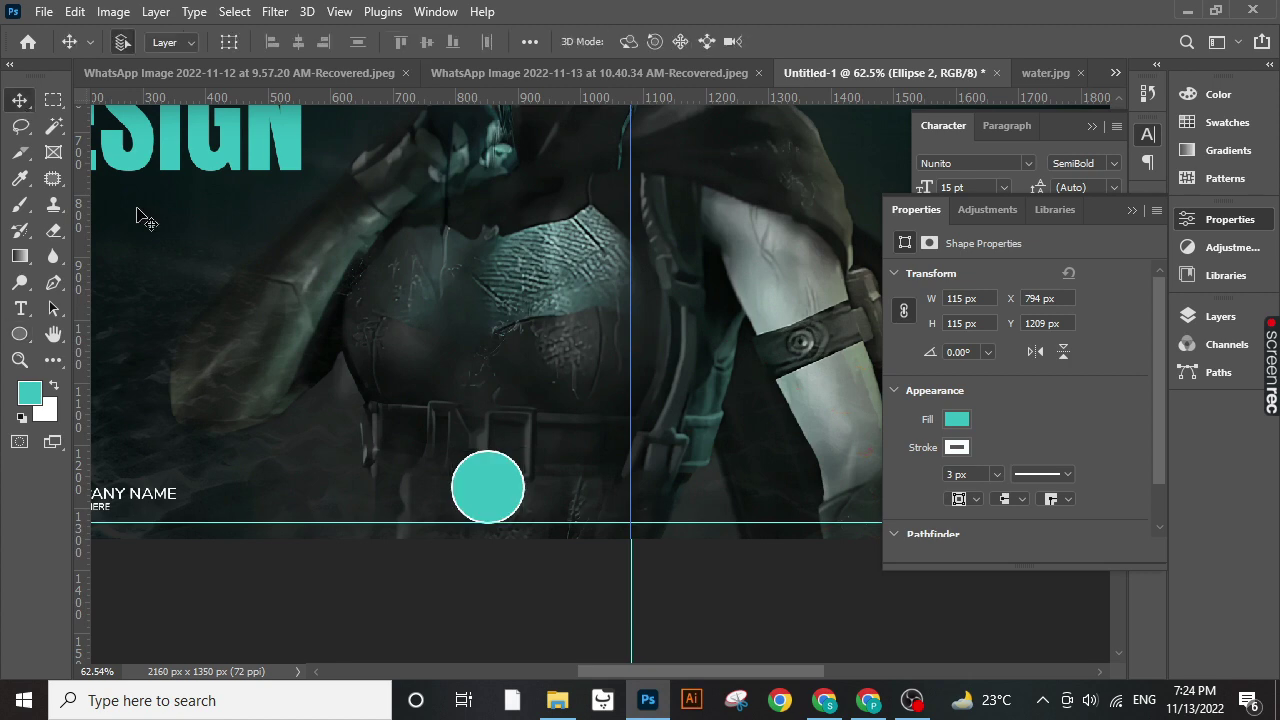
pyautogui.scroll(2, 533, 504)
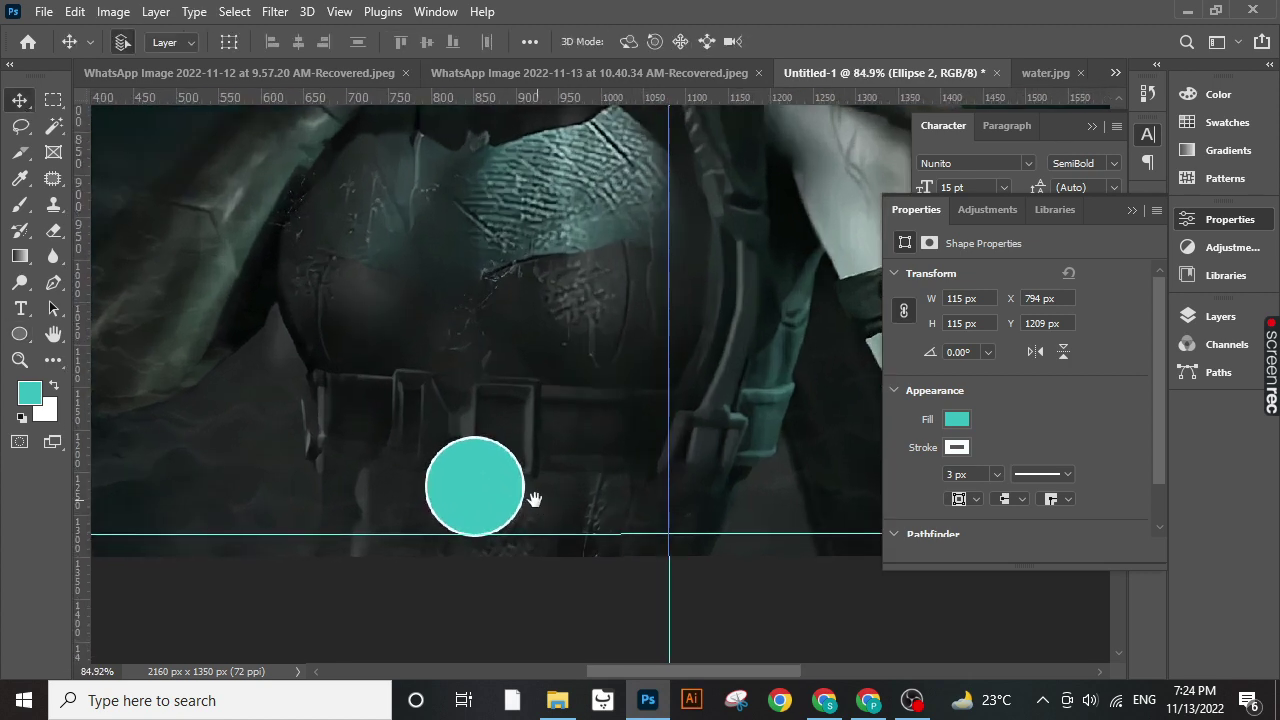
pyautogui.scroll(1, 510, 500)
pyautogui.scroll(1, 490, 500)
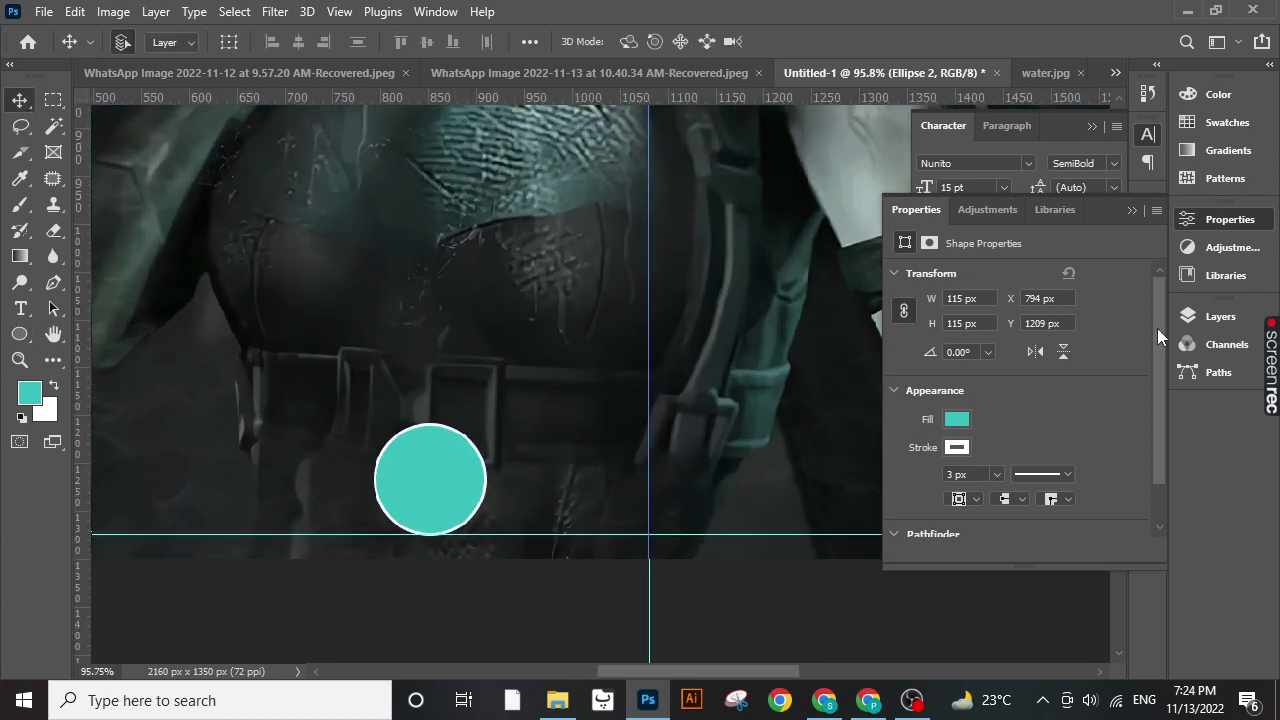
pyautogui.click(1217, 314)
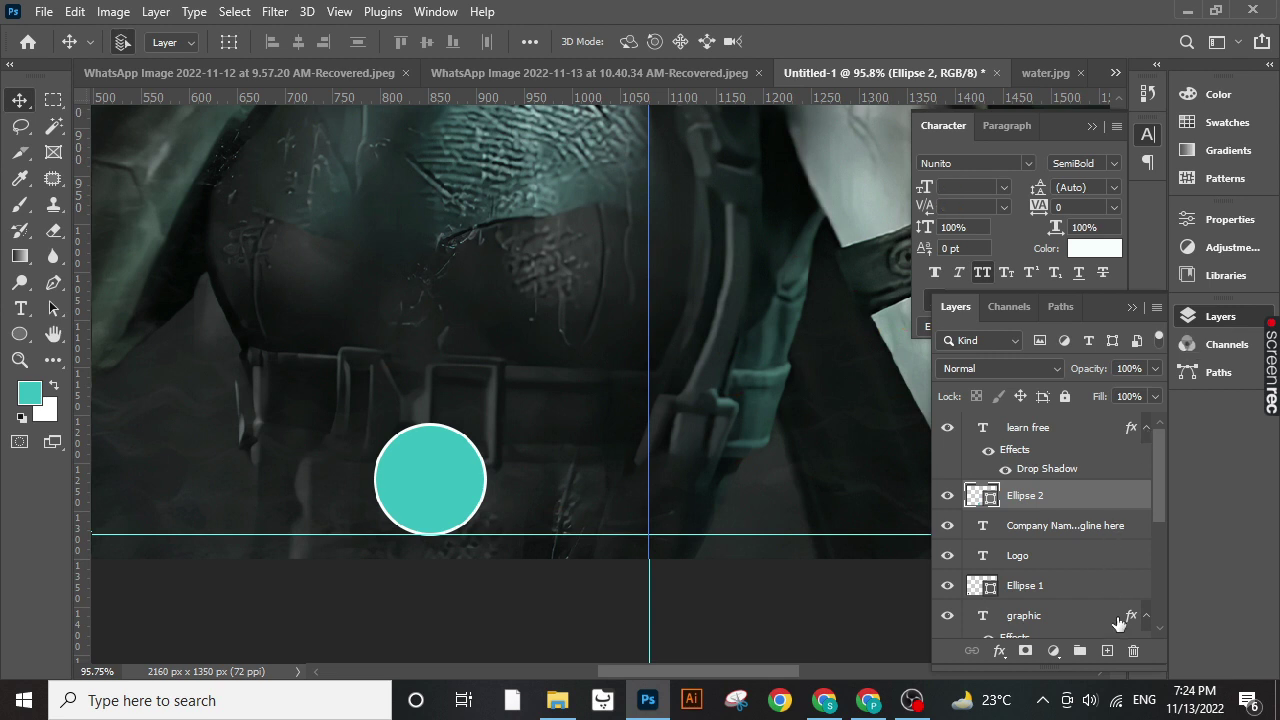
# - Draw a 122 x 58 px rectangle starting at the teal circle's centre
pyautogui.click(1090, 525)
pyautogui.click(1107, 651)
pyautogui.click(28, 336)
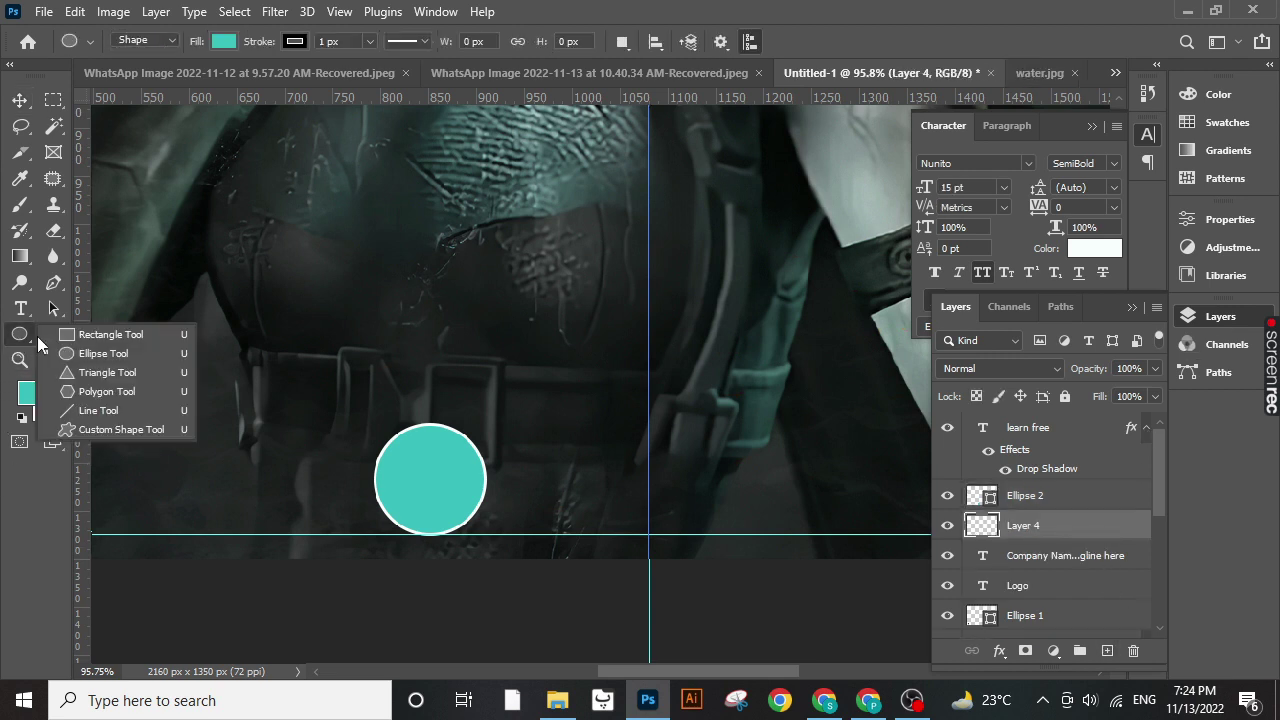
pyautogui.click(112, 335)
pyautogui.hotkey('ctrl', 'z')
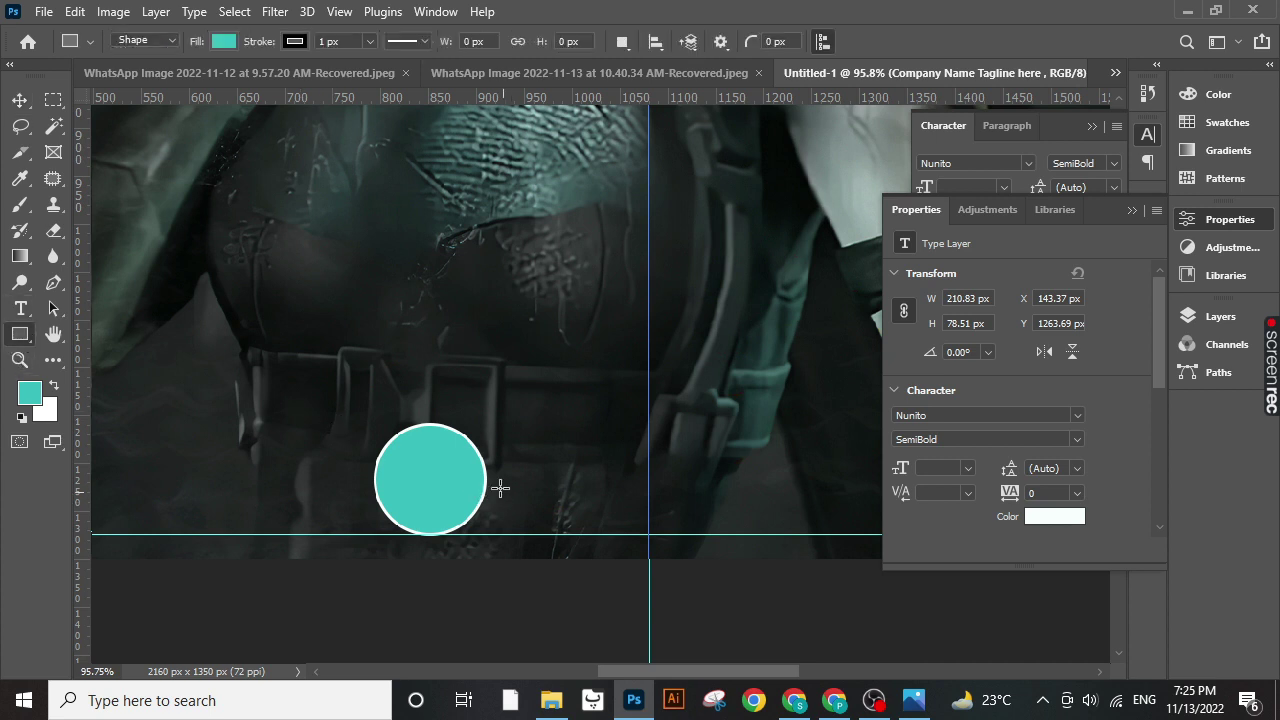
pyautogui.moveTo(450, 457); pyautogui.dragTo(557, 509)
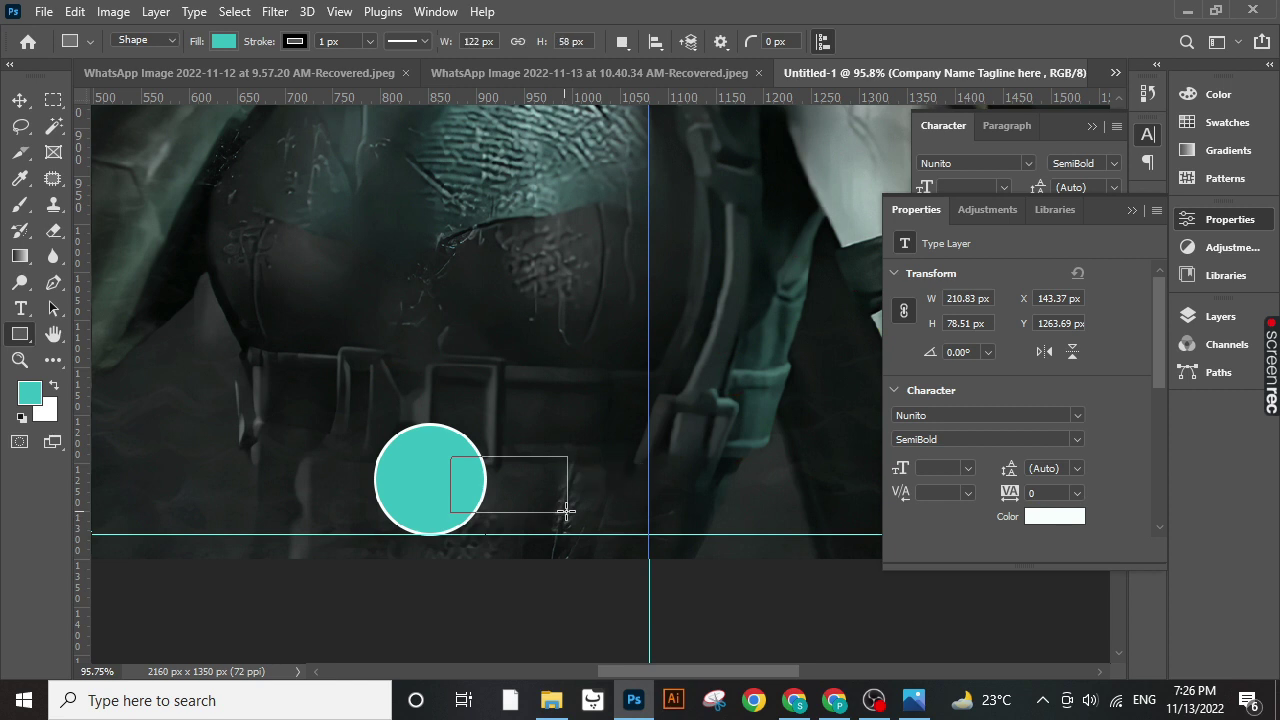
pyautogui.moveTo(557, 509); pyautogui.dragTo(565, 511)
# - Make the rectangle white with no outline and 29 px rounded pill corners
pyautogui.click(962, 446)
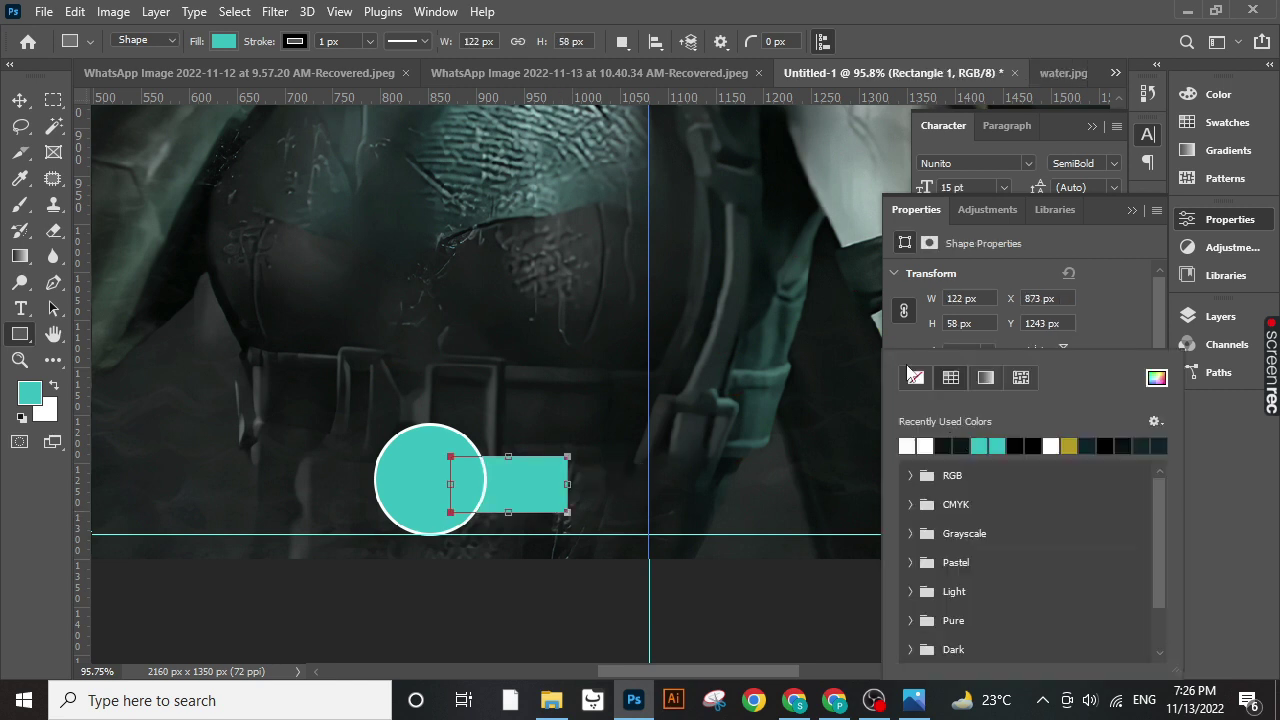
pyautogui.click(913, 374)
pyautogui.click(1121, 314)
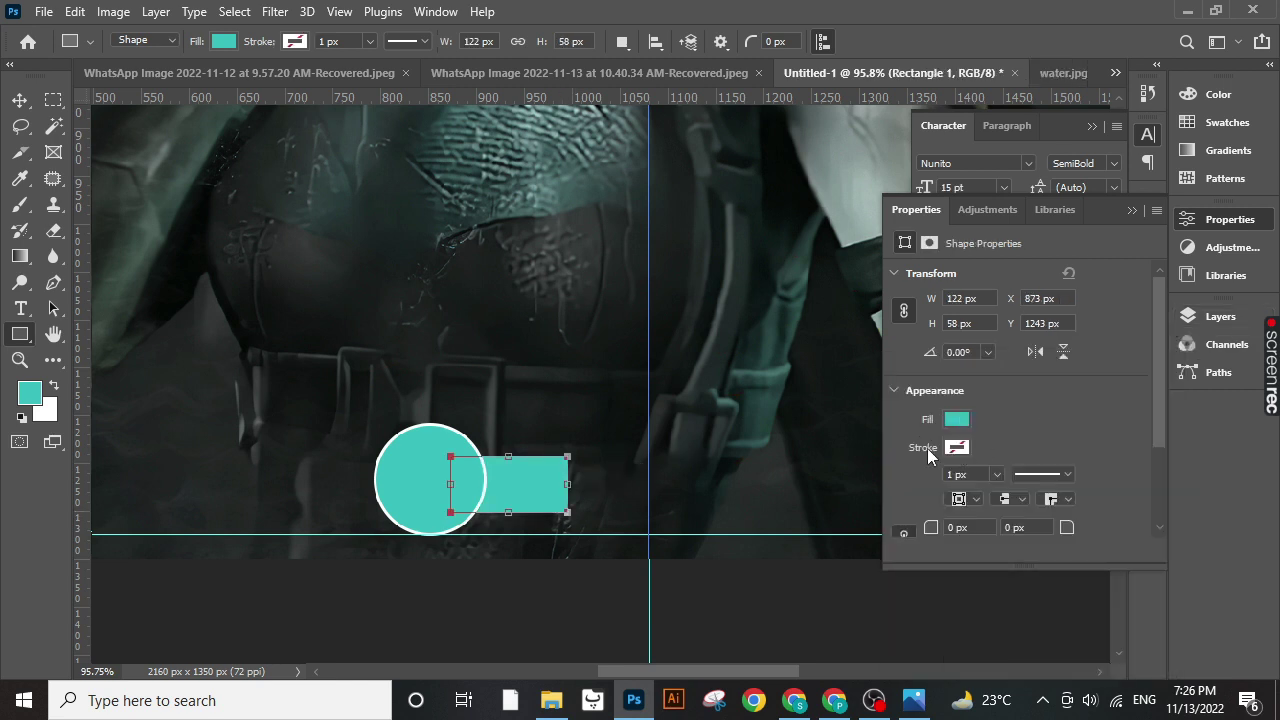
pyautogui.click(957, 419)
pyautogui.click(905, 443)
pyautogui.click(1087, 333)
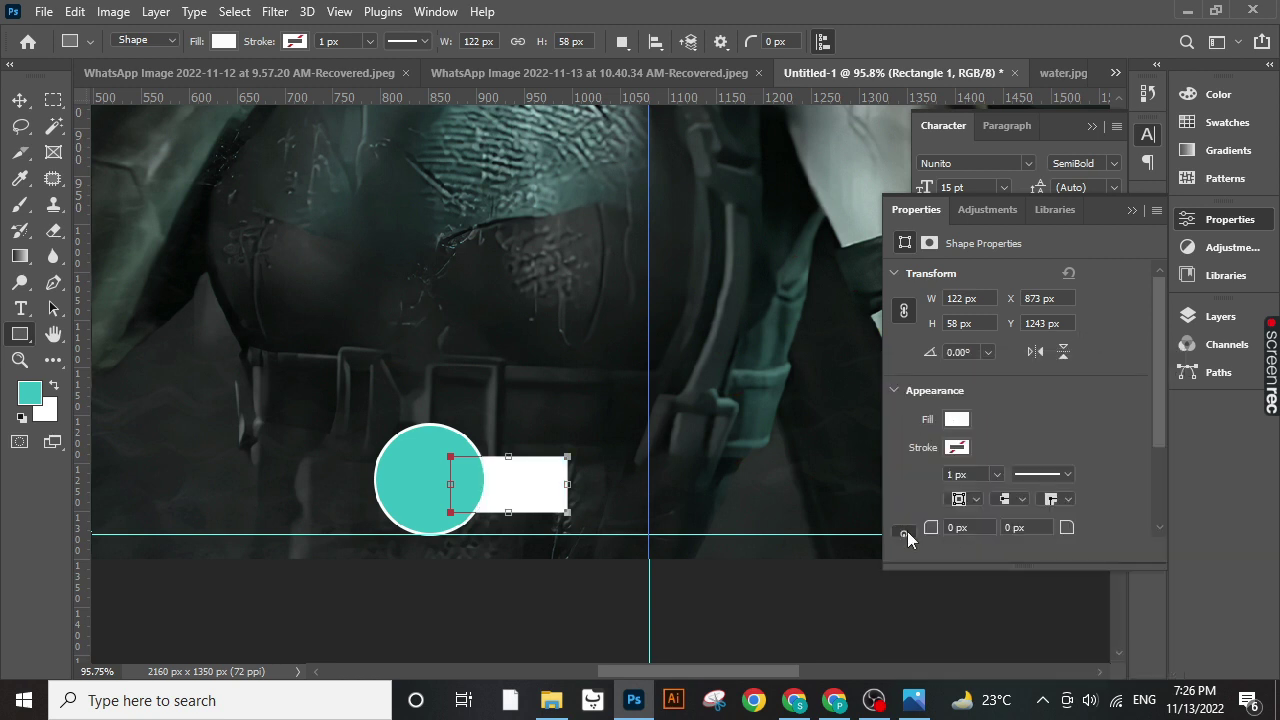
pyautogui.moveTo(950, 530); pyautogui.dragTo(979, 530)
# - Nudge the pill up 5 px, then select the teal circle and show the layers list
pyautogui.click(20, 100)
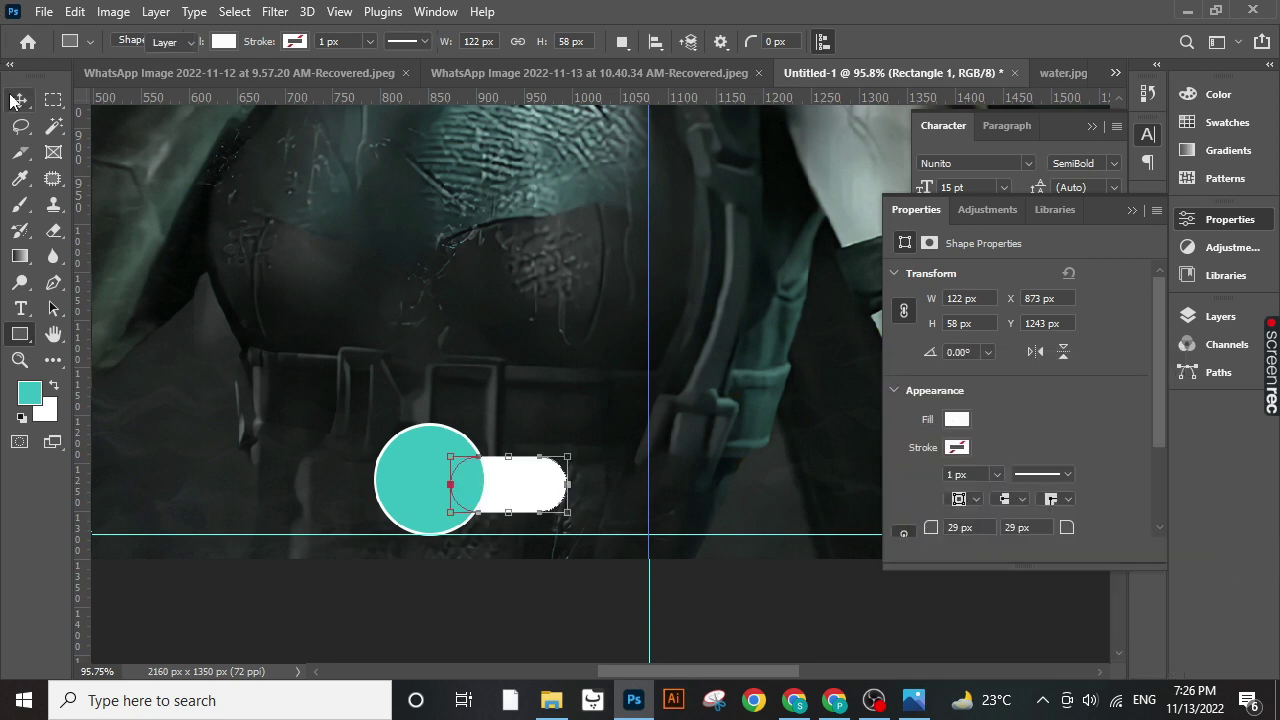
pyautogui.moveTo(547, 484); pyautogui.dragTo(548, 478)
pyautogui.scroll(1, 590, 492)
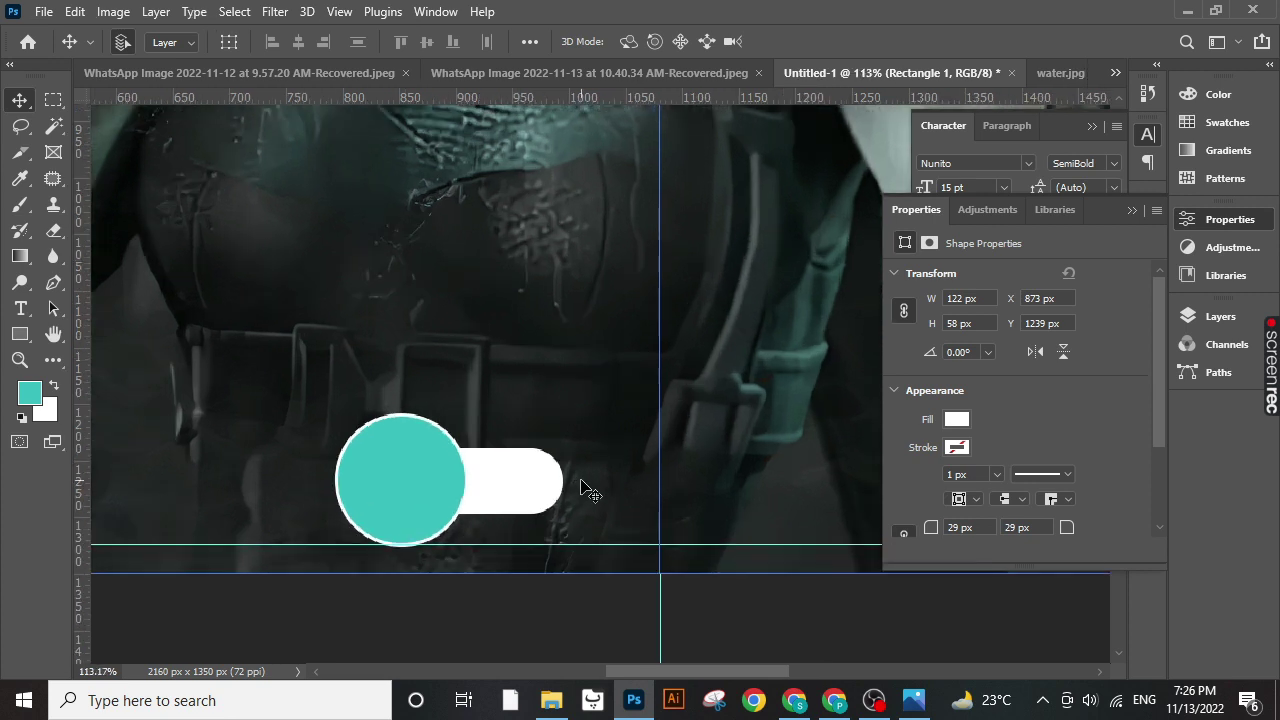
pyautogui.scroll(1, 590, 492)
pyautogui.scroll(1, 590, 492)
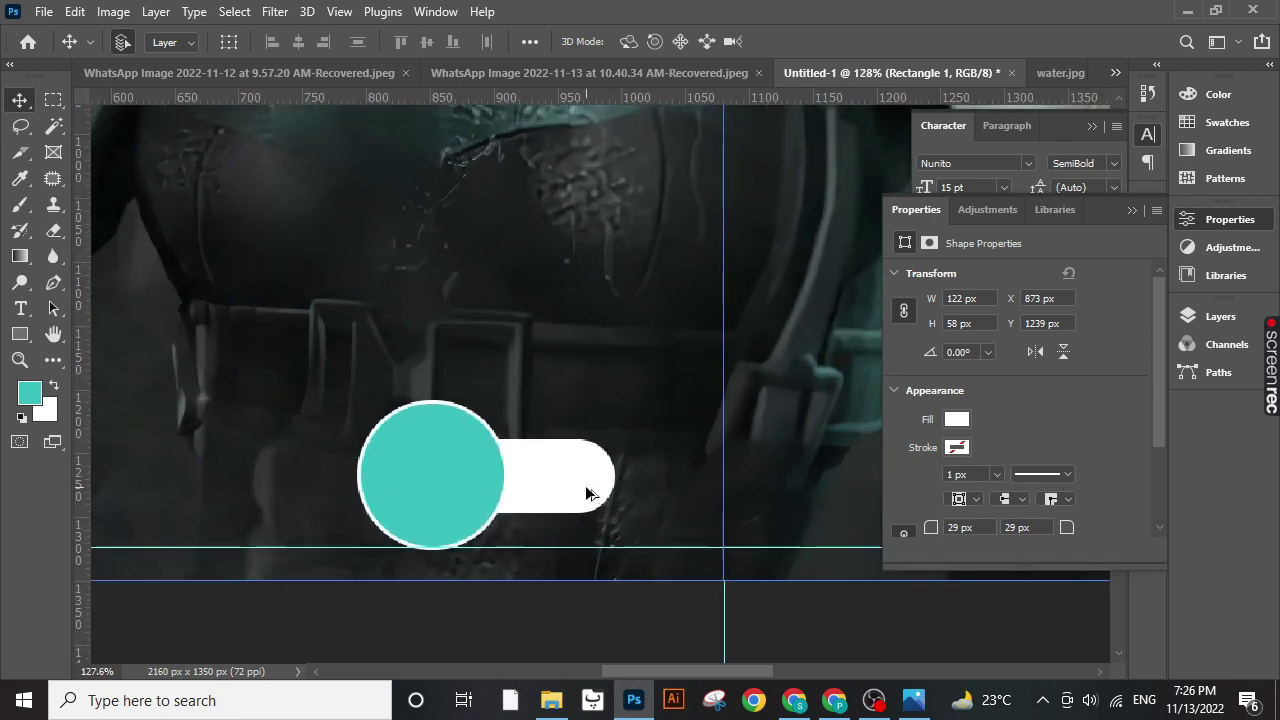
pyautogui.click(439, 479)
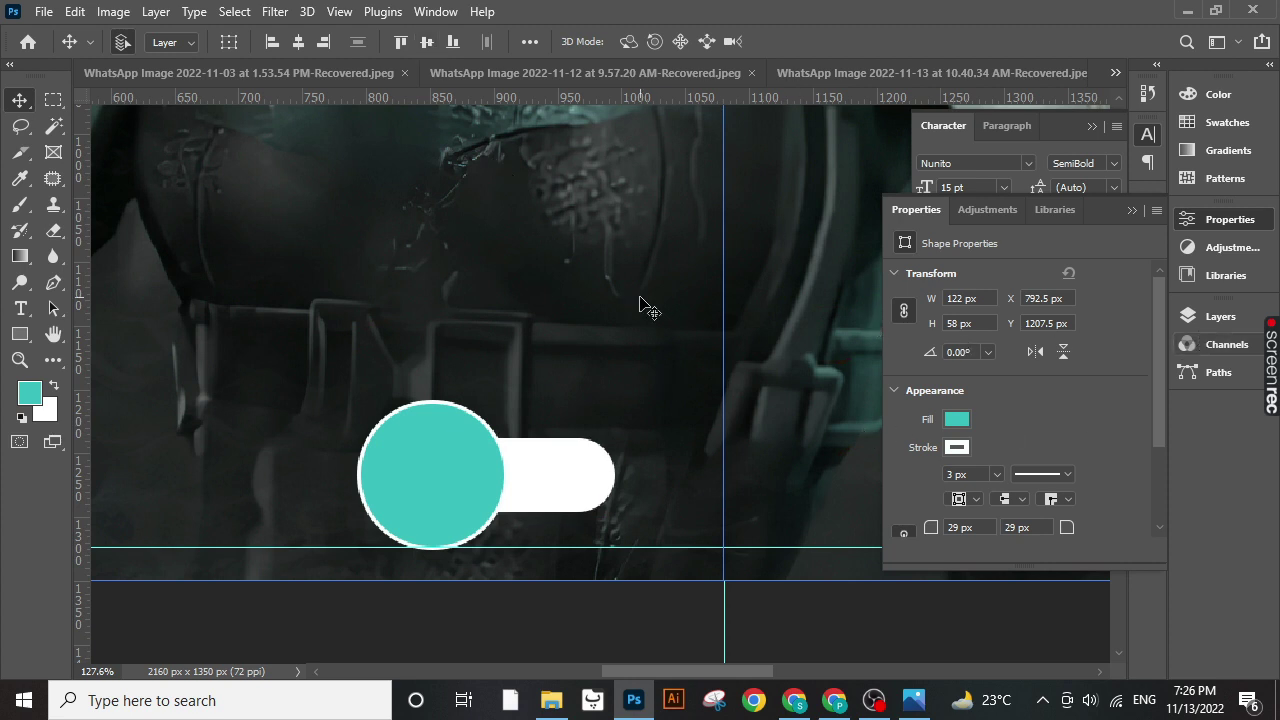
pyautogui.click(1212, 318)
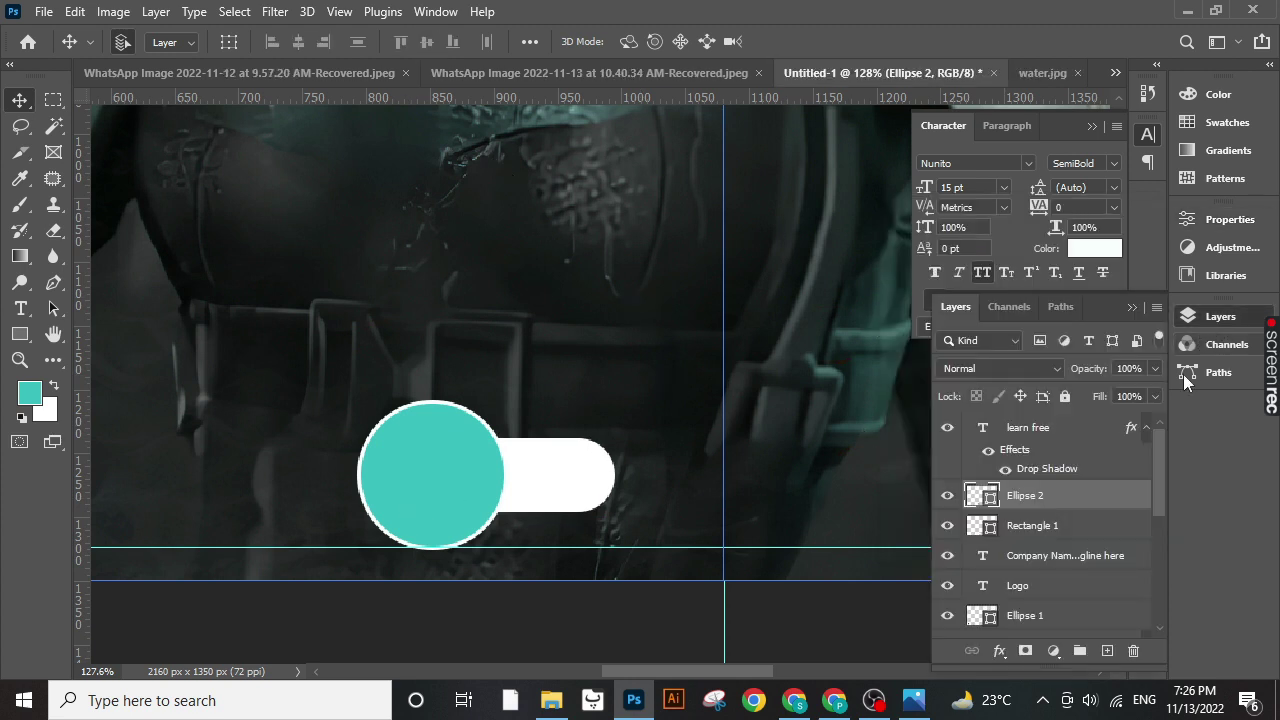
# - Add a text layer on the teal circle containing the SWIPE text
pyautogui.click(20, 308)
pyautogui.click(376, 356)
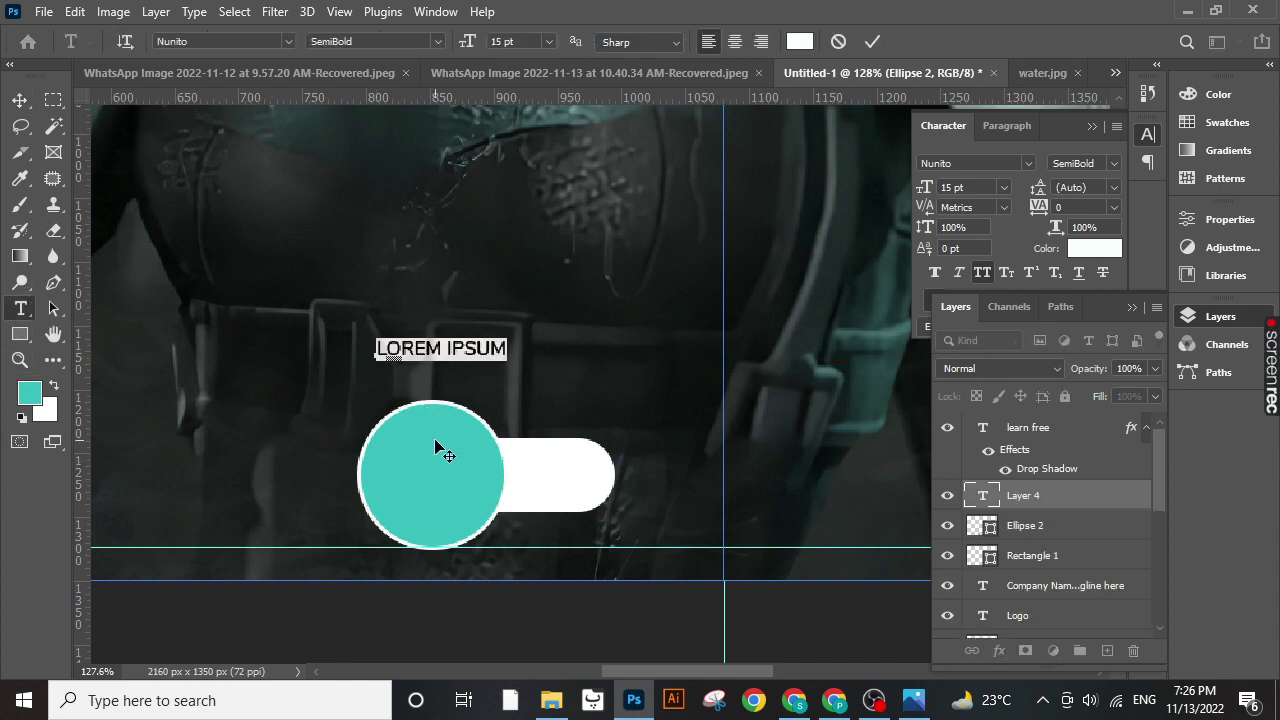
pyautogui.moveTo(424, 467); pyautogui.dragTo(424, 575)
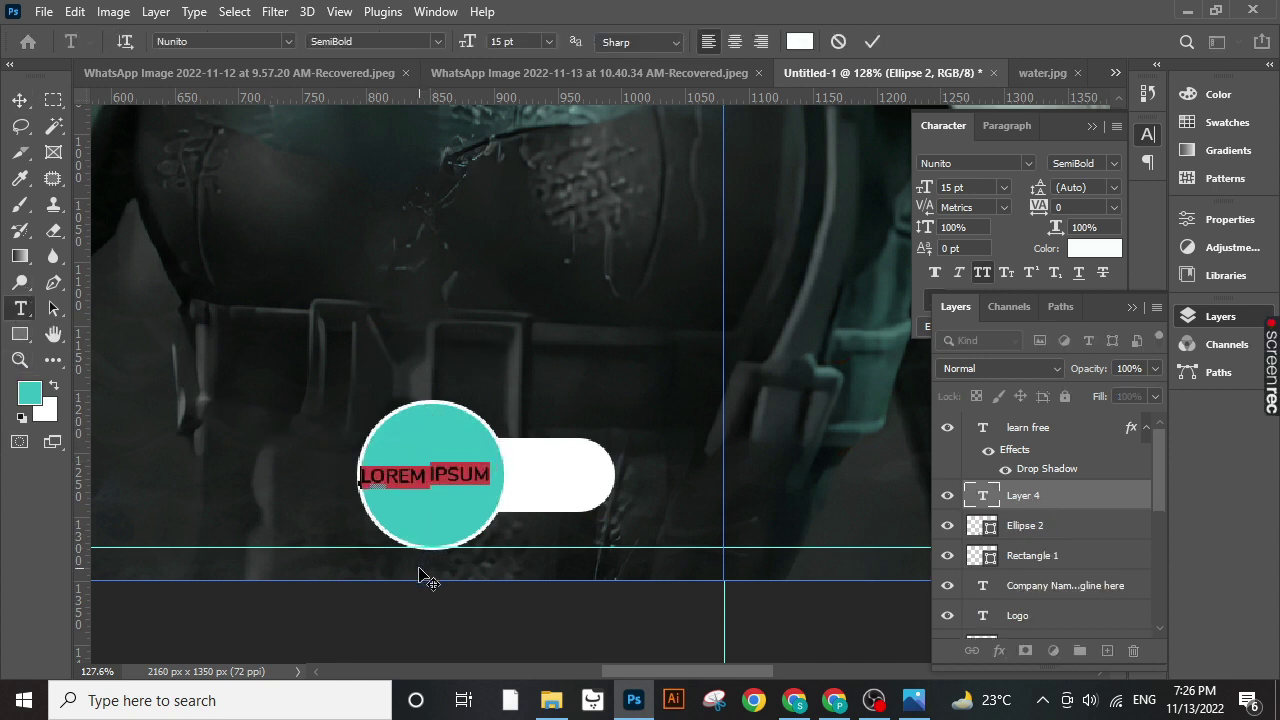
pyautogui.write('SWIPE')
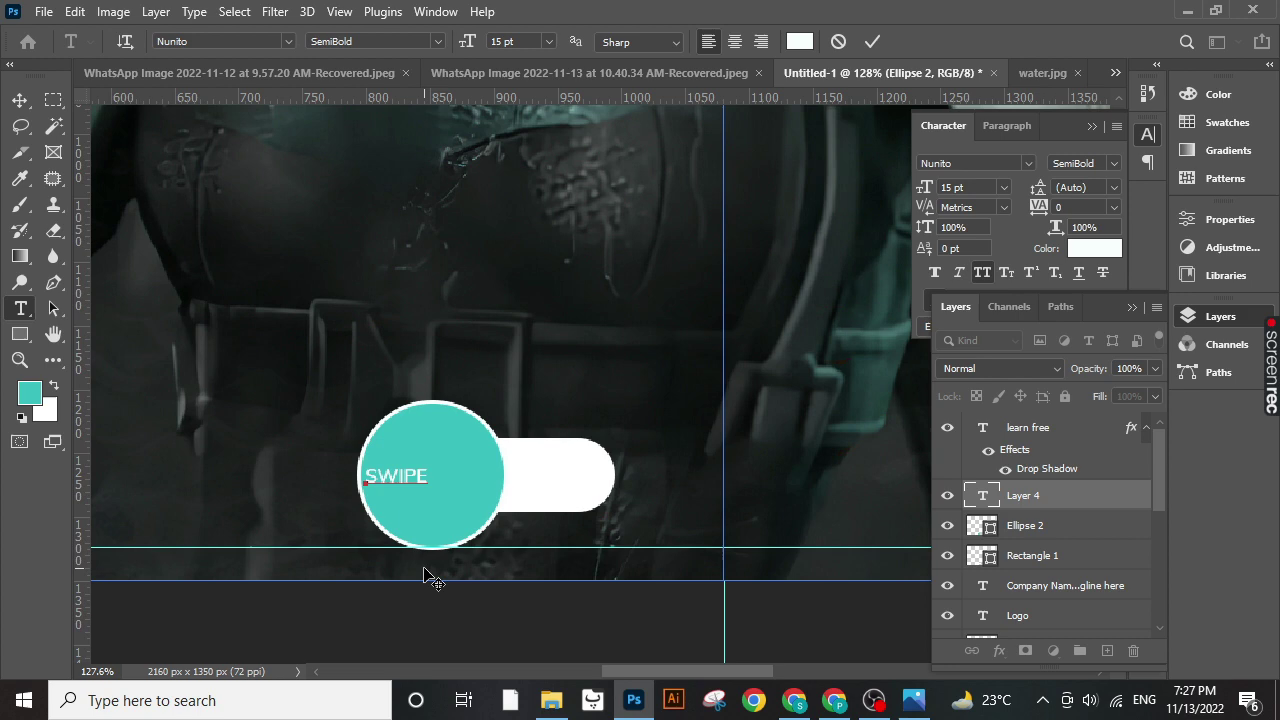
pyautogui.hotkey('ctrl', 'a')
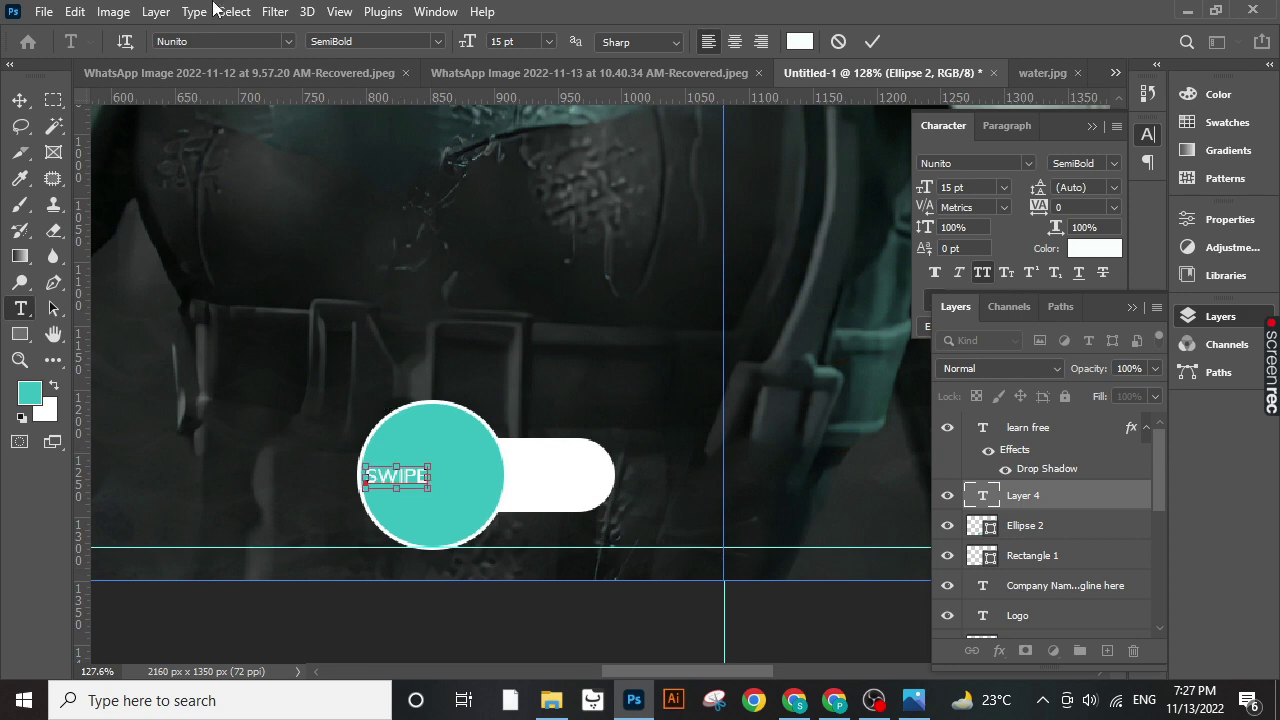
# - Set SWIPE to Anton Regular at 39 pt and shift it slightly right and down
pyautogui.click(239, 41)
pyautogui.write('an')
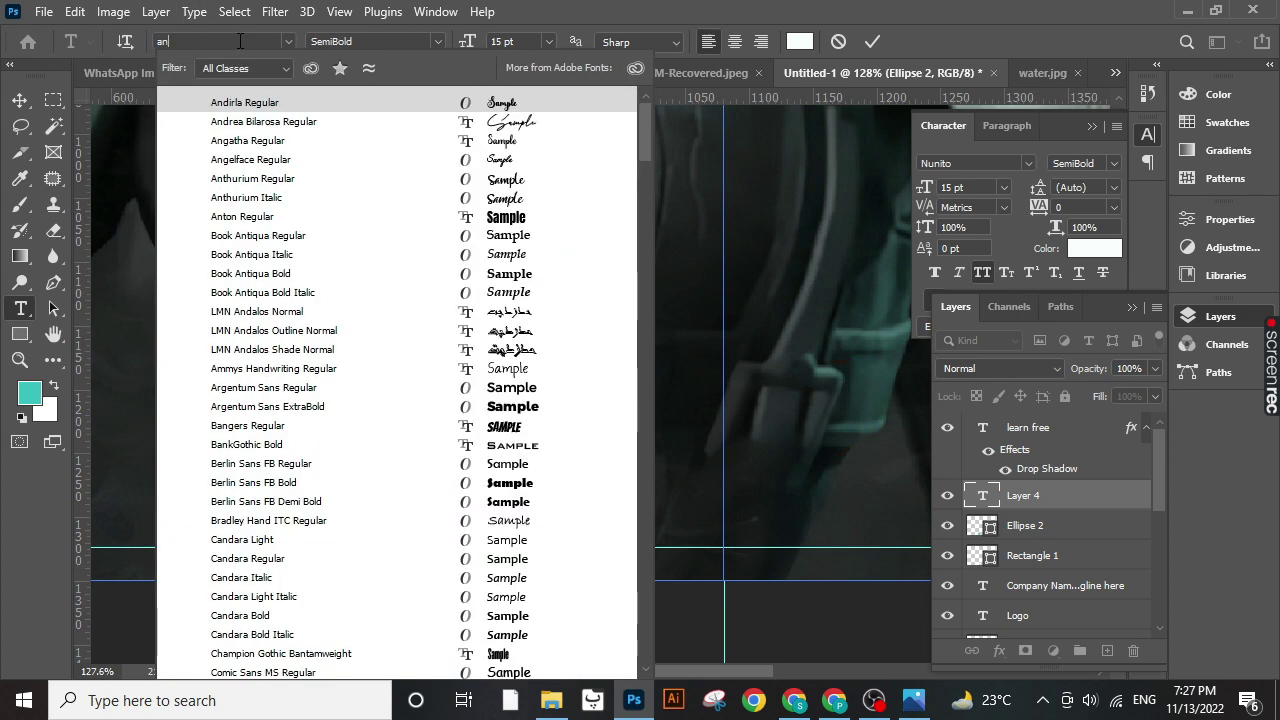
pyautogui.write('ton')
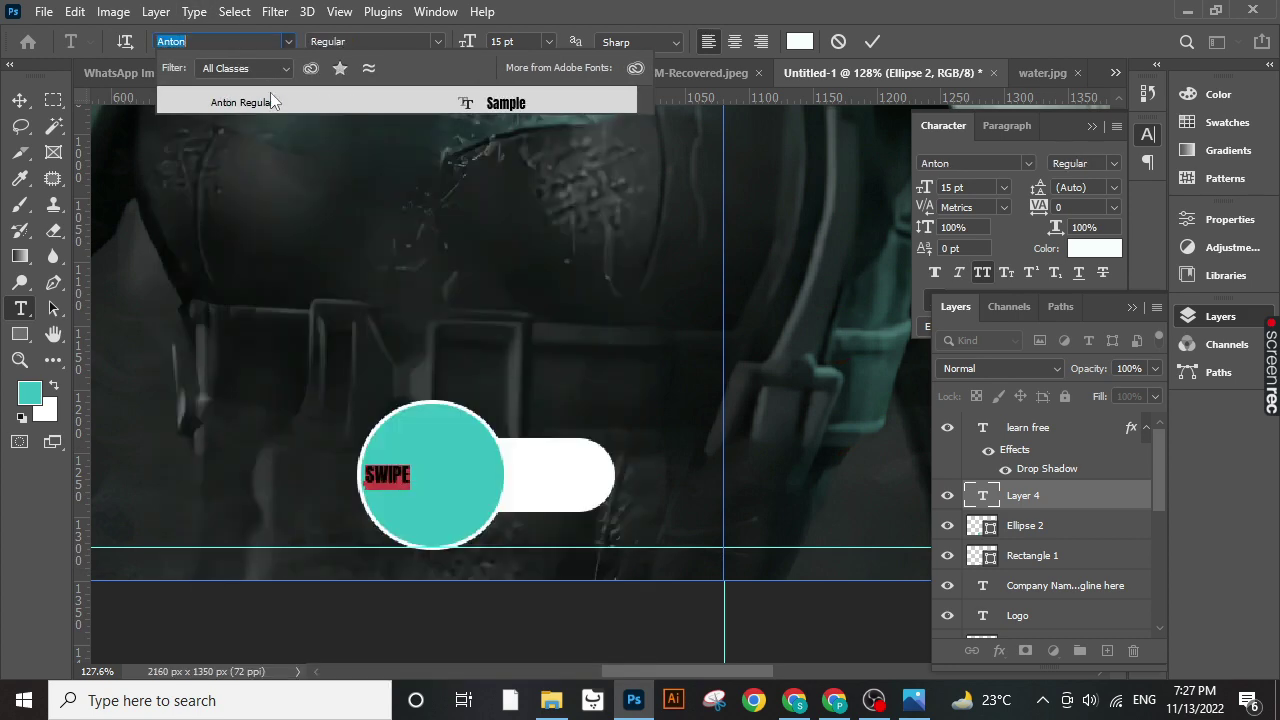
pyautogui.click(270, 94)
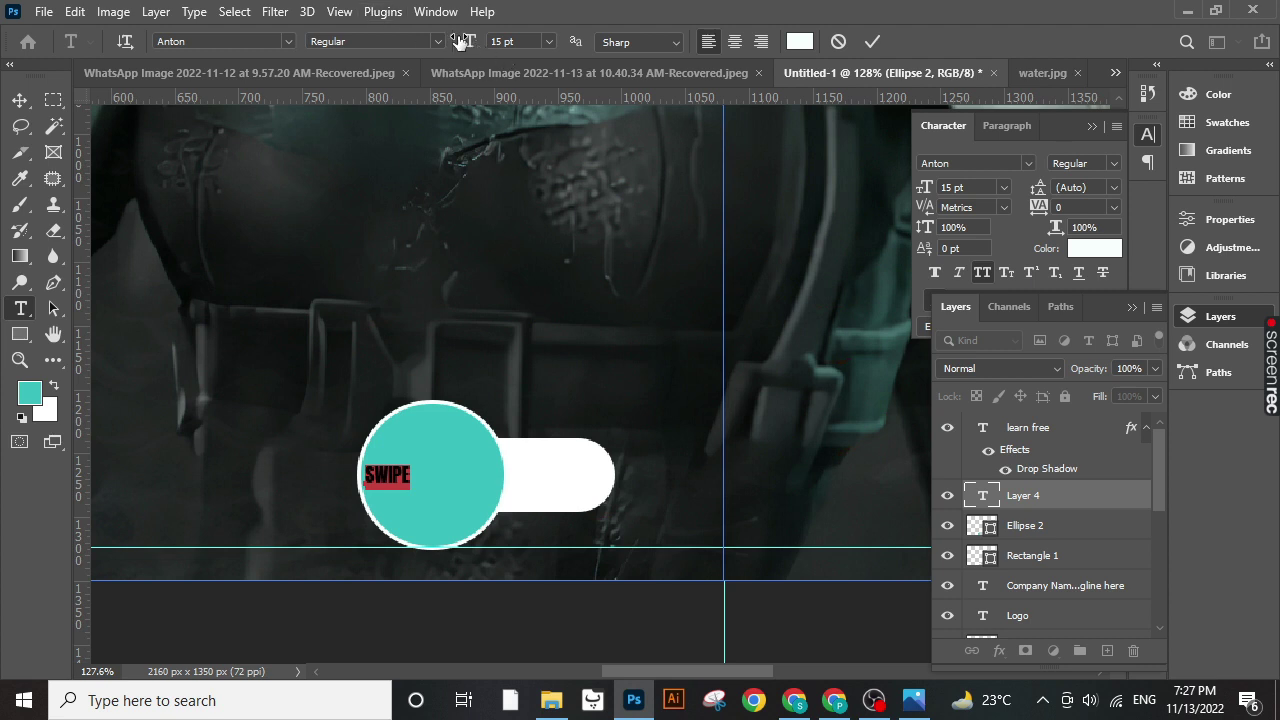
pyautogui.moveTo(459, 40); pyautogui.dragTo(470, 41)
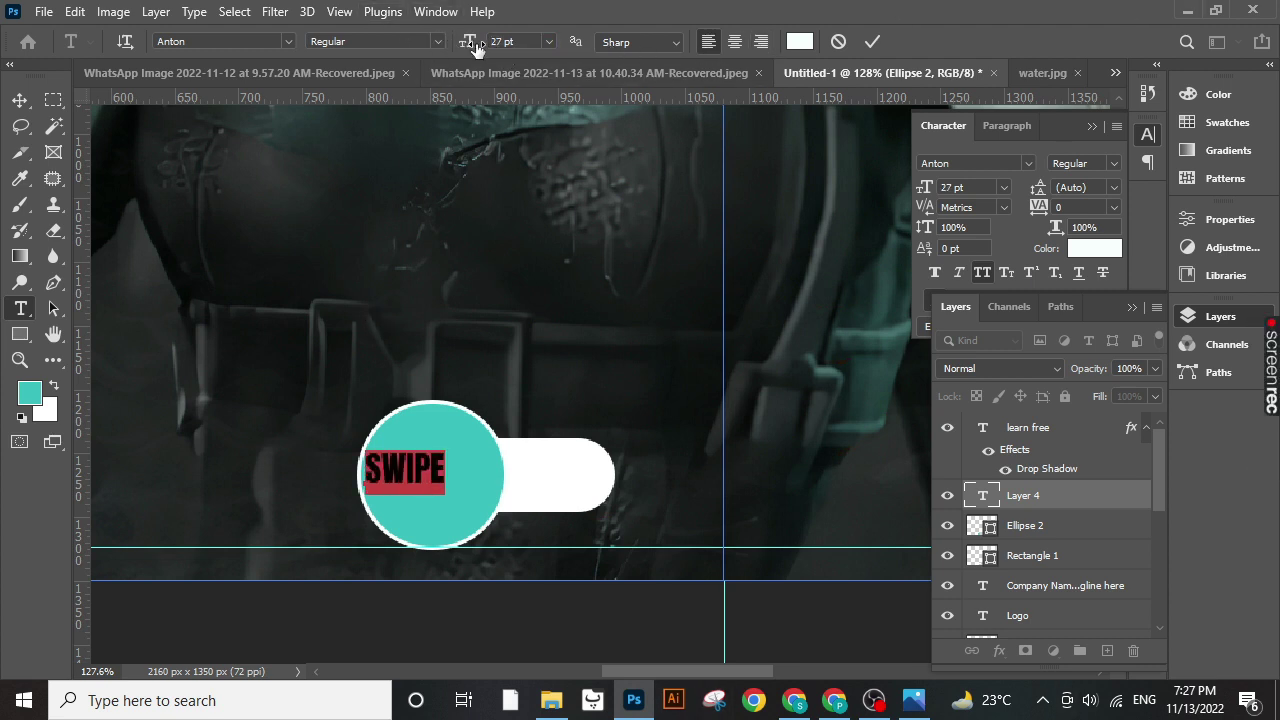
pyautogui.moveTo(476, 45); pyautogui.dragTo(488, 45)
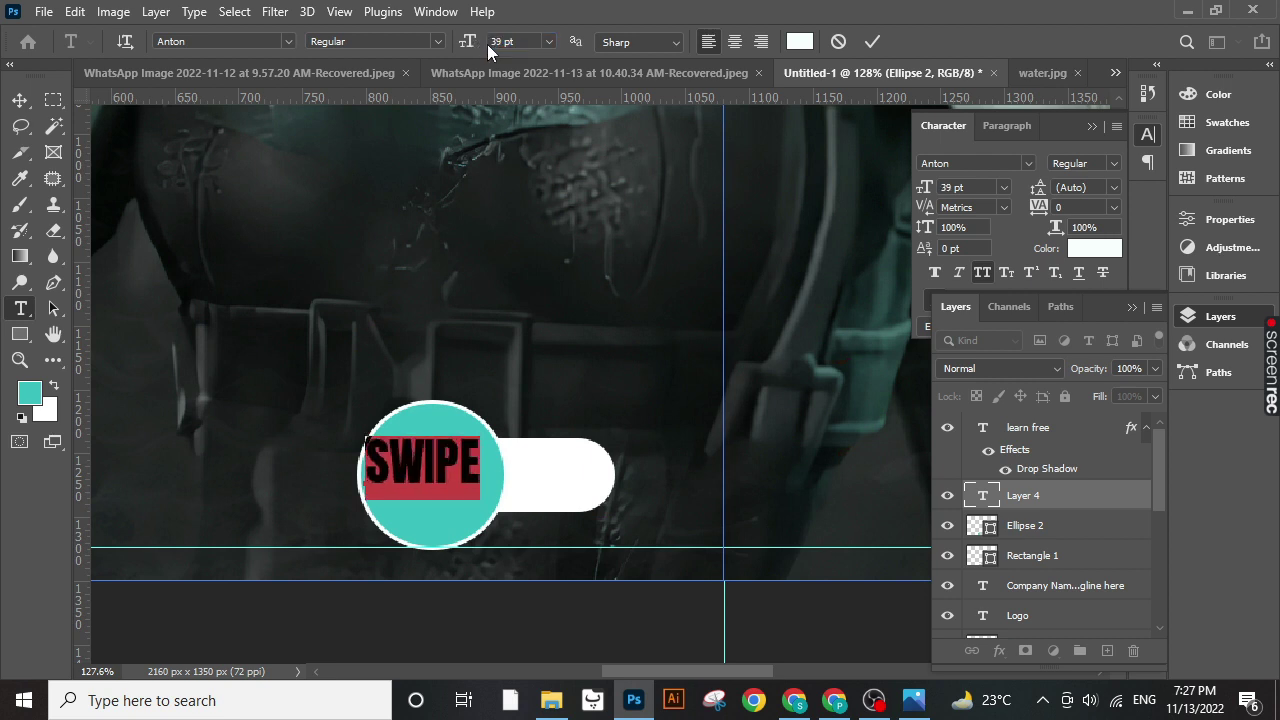
pyautogui.moveTo(594, 318); pyautogui.dragTo(597, 331)
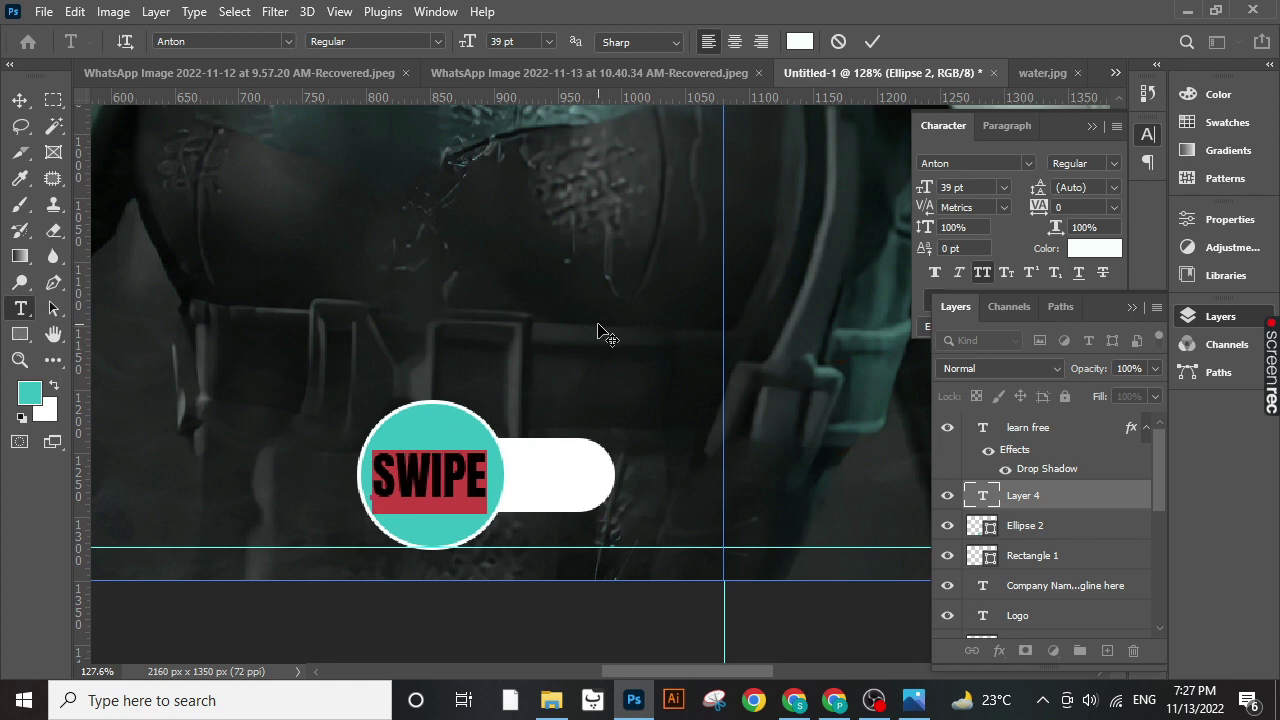
# - Make SWIPE faux italic in a near-black colour and commit the text
pyautogui.click(958, 272)
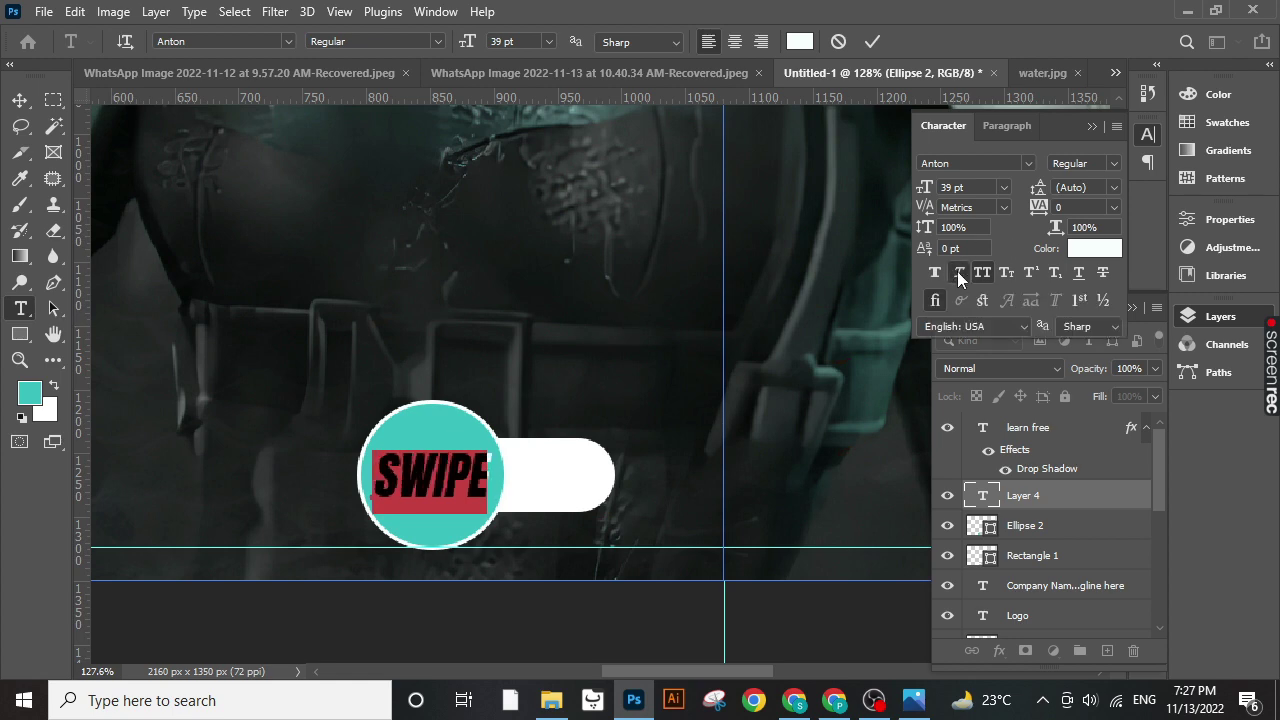
pyautogui.click(797, 41)
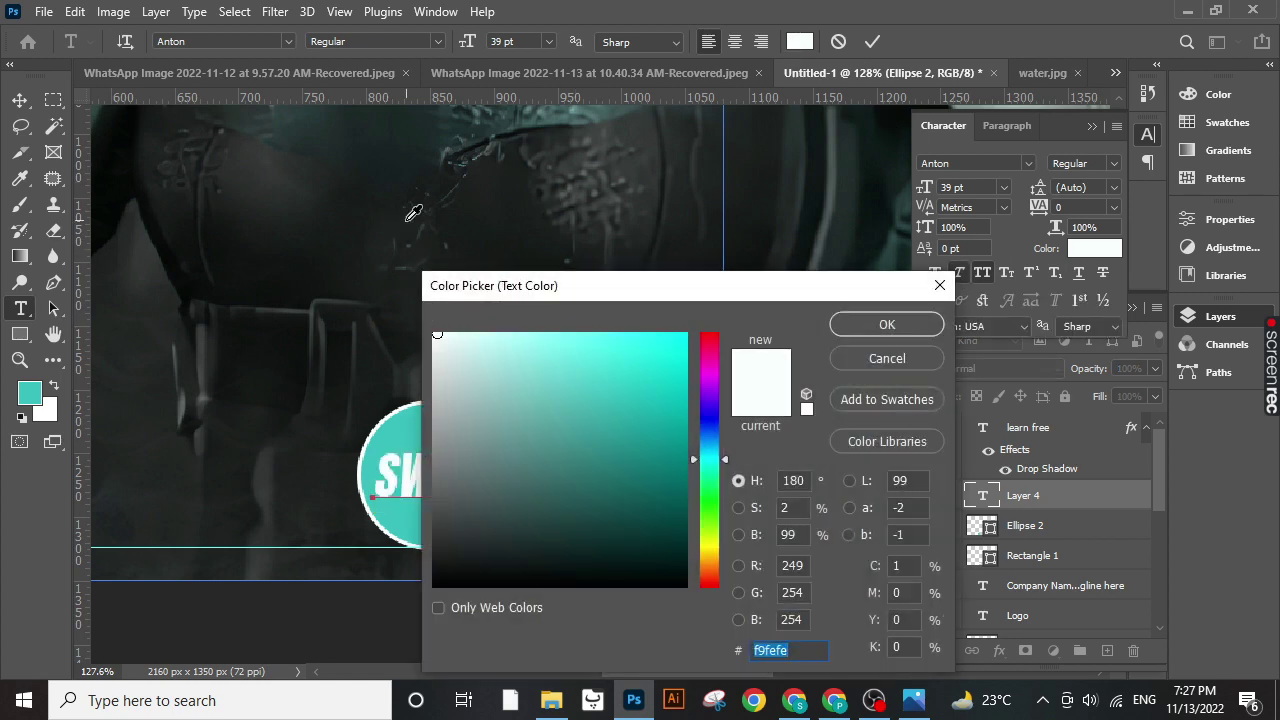
pyautogui.click(466, 561)
pyautogui.click(857, 325)
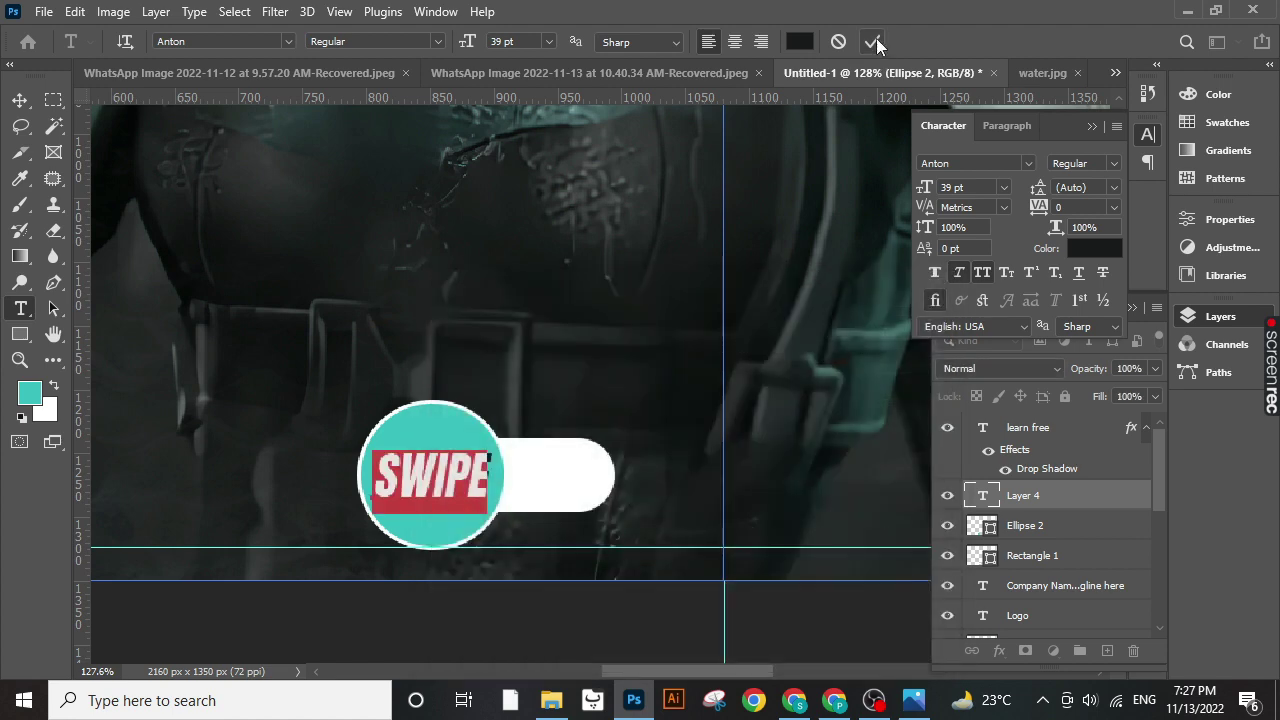
pyautogui.click(874, 40)
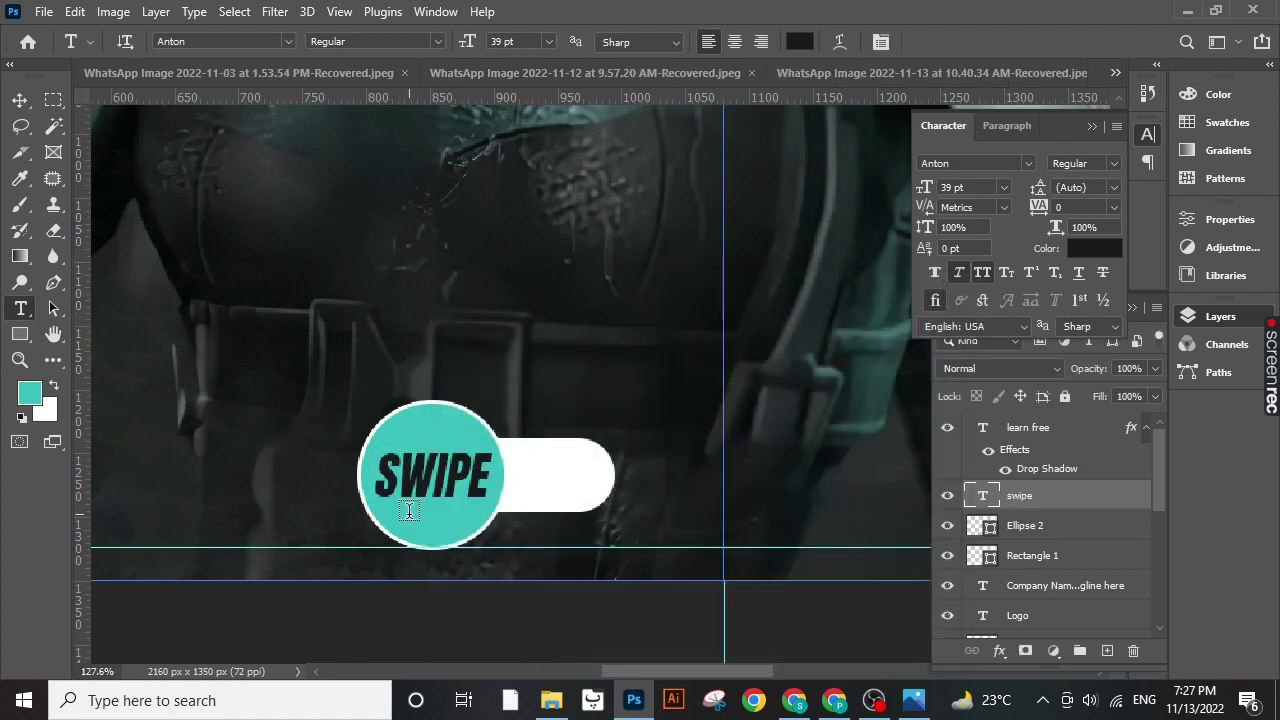
# - Choose the Custom Shape Tool and expand the 'shape collection info graphic studio' folder
pyautogui.rightClick(18, 333)
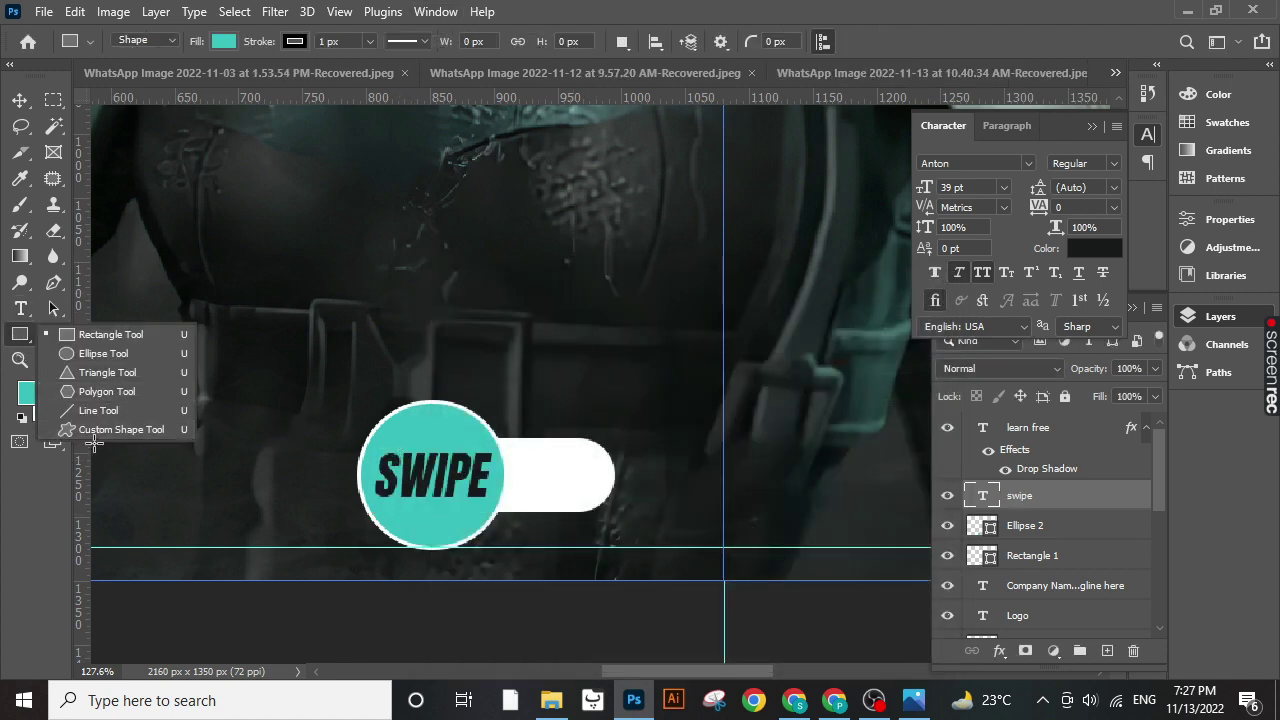
pyautogui.click(94, 432)
pyautogui.click(811, 43)
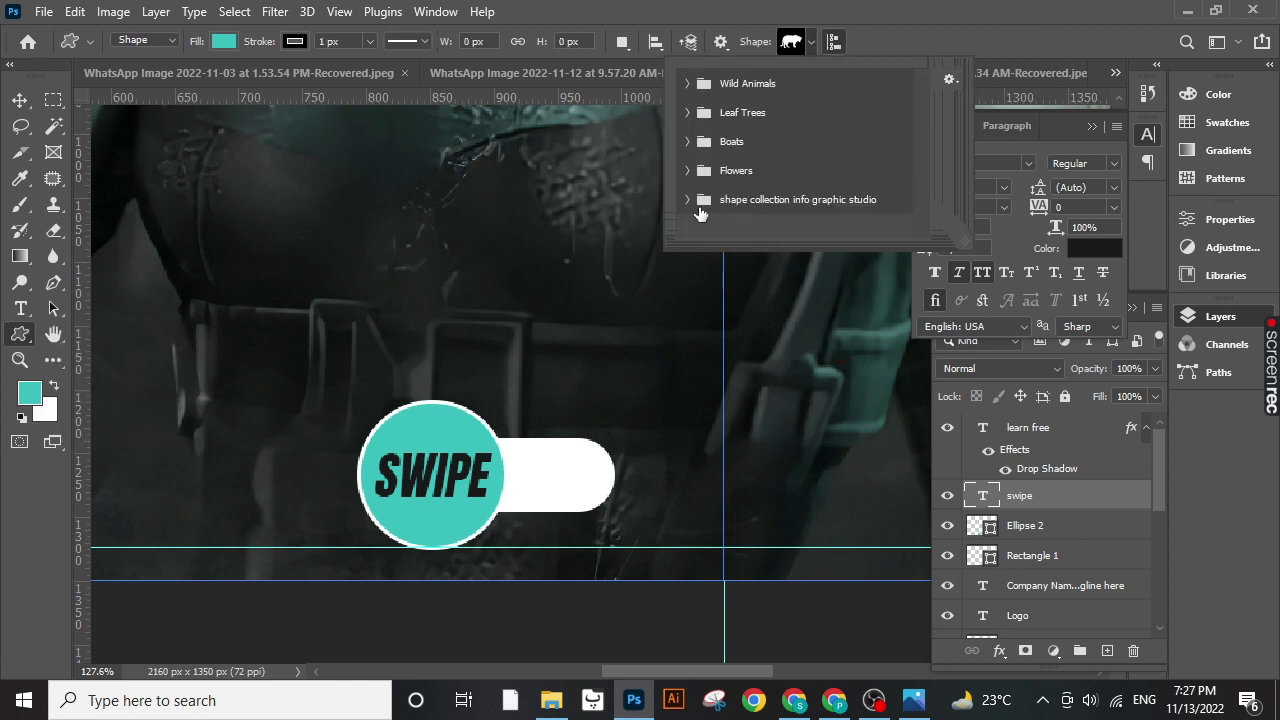
pyautogui.click(689, 200)
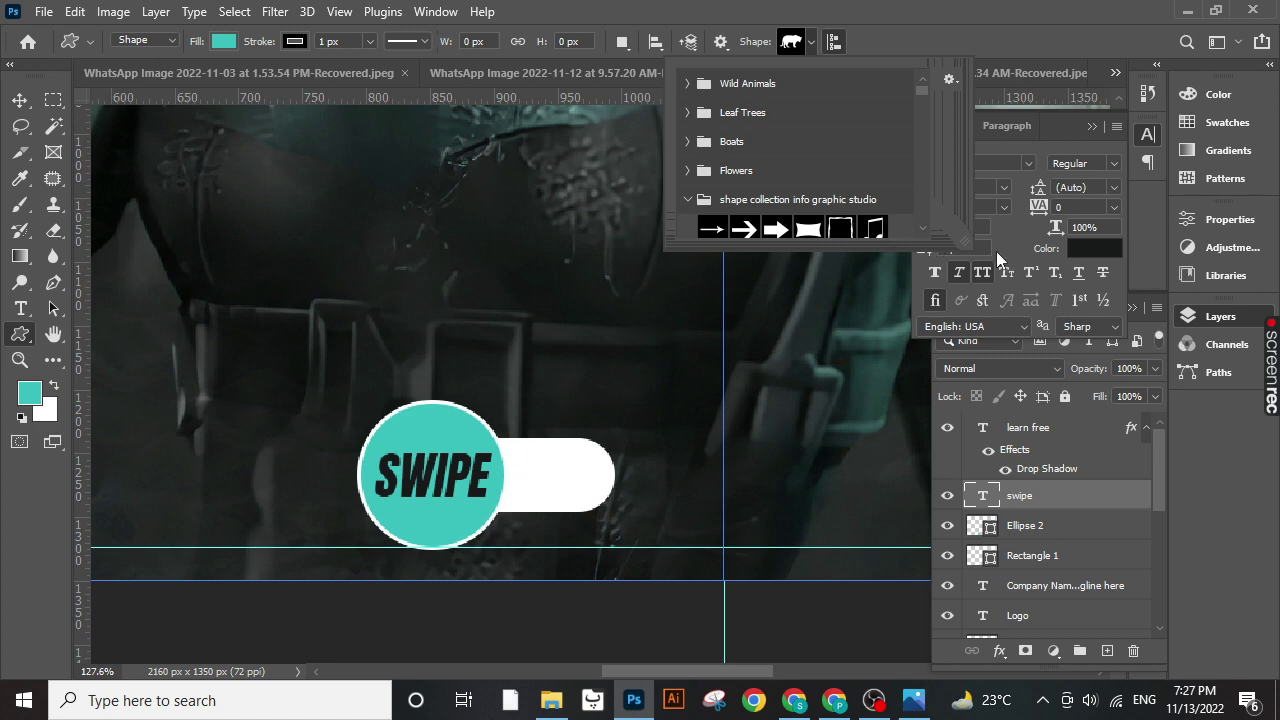
# - Enlarge the shape library and scroll through the info graphic arrows and icons
pyautogui.moveTo(965, 247); pyautogui.dragTo(1250, 635)
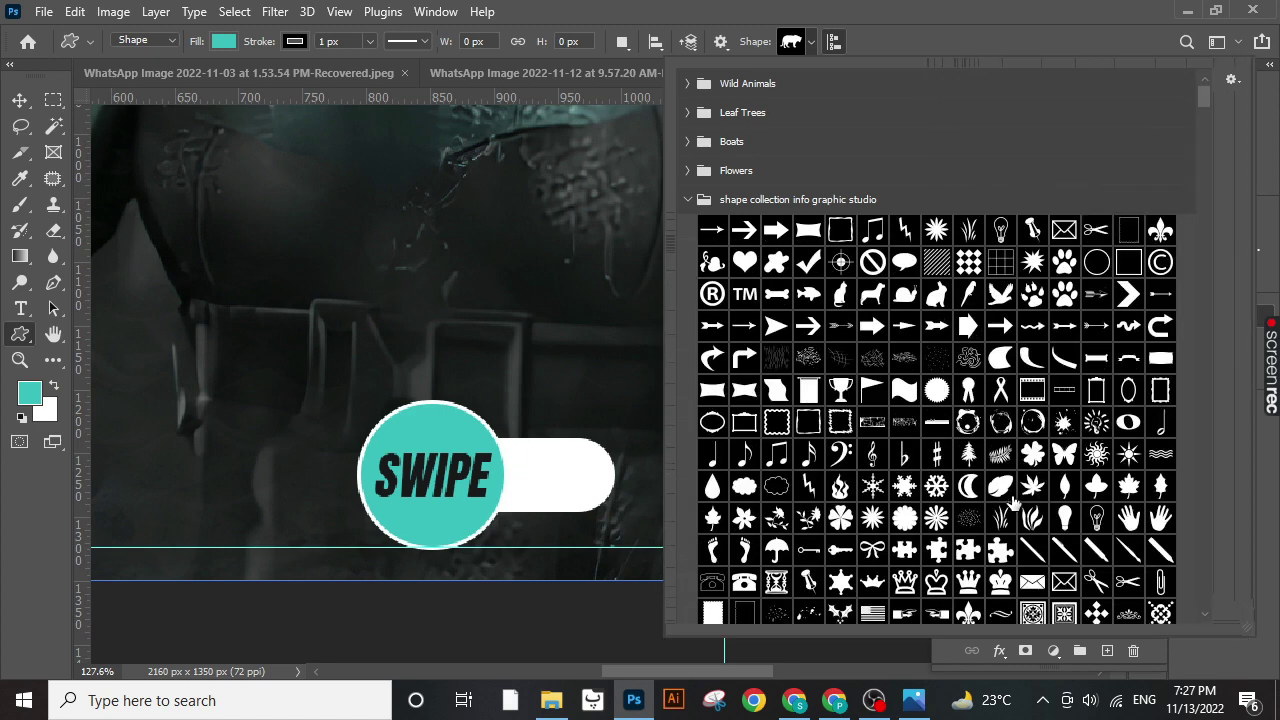
pyautogui.scroll(-2, 1027, 512)
pyautogui.scroll(-2, 1027, 512)
pyautogui.scroll(-2, 1027, 512)
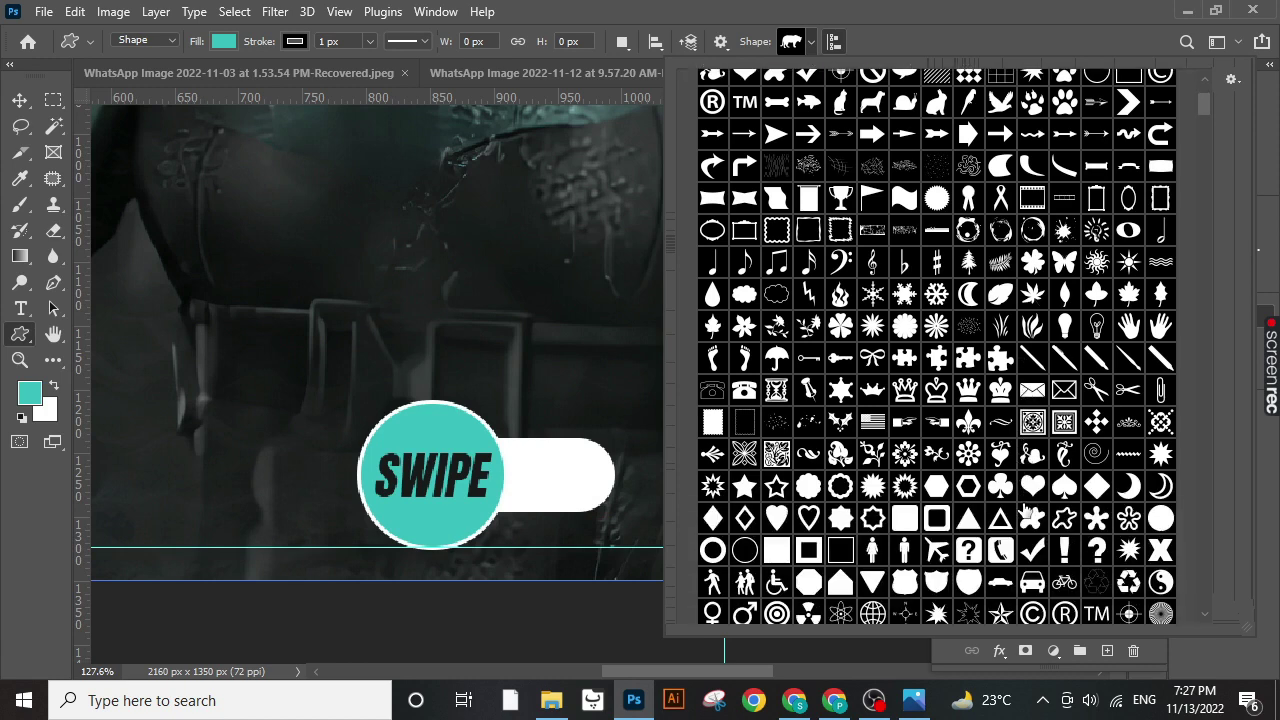
pyautogui.scroll(-2, 1030, 515)
pyautogui.scroll(-2, 1030, 515)
pyautogui.scroll(-2, 1030, 515)
pyautogui.scroll(-2, 1028, 513)
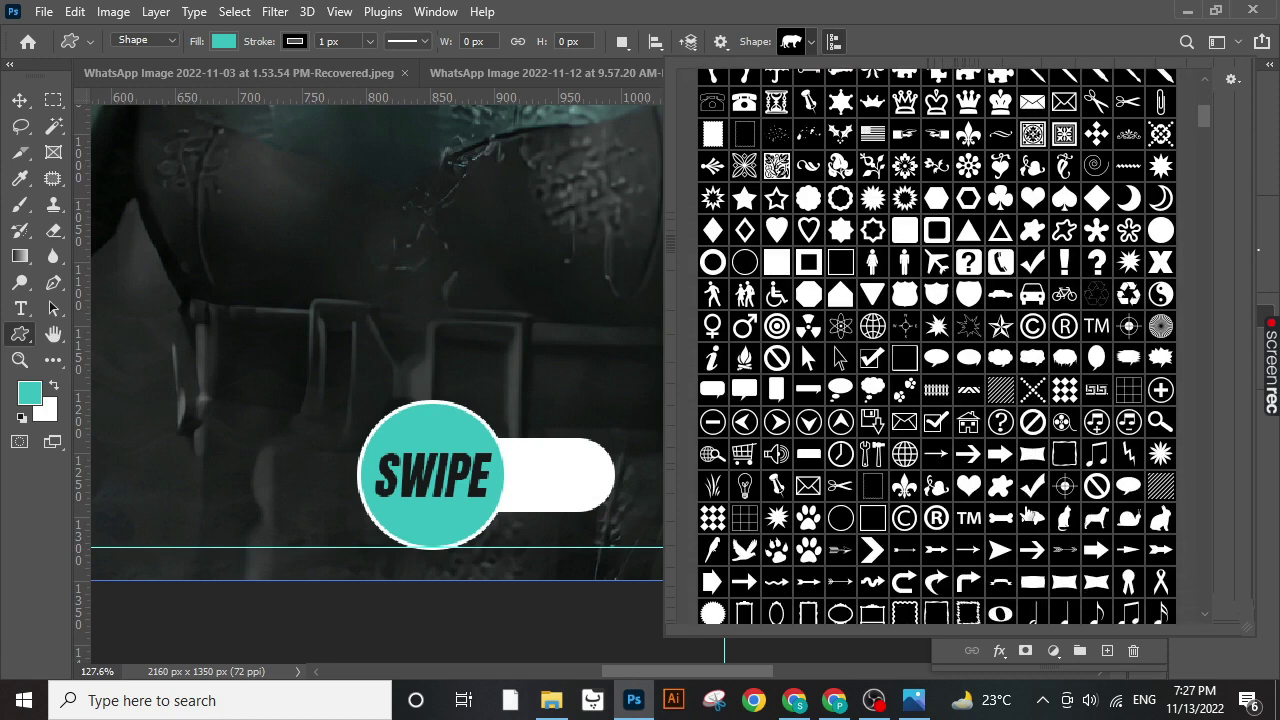
pyautogui.scroll(-2, 1027, 512)
pyautogui.scroll(-2, 1027, 512)
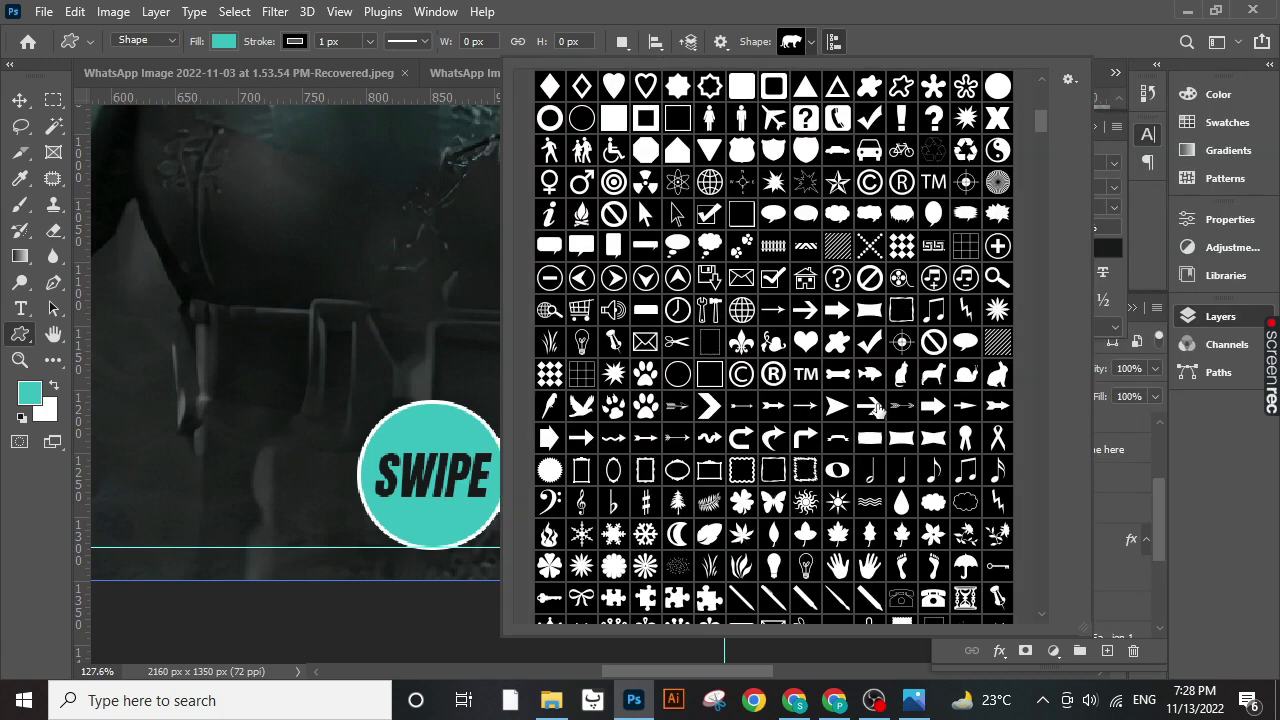
# - Draw an Arrow 2 custom shape inside the white SWIPE pill with no stroke
pyautogui.click(708, 406)
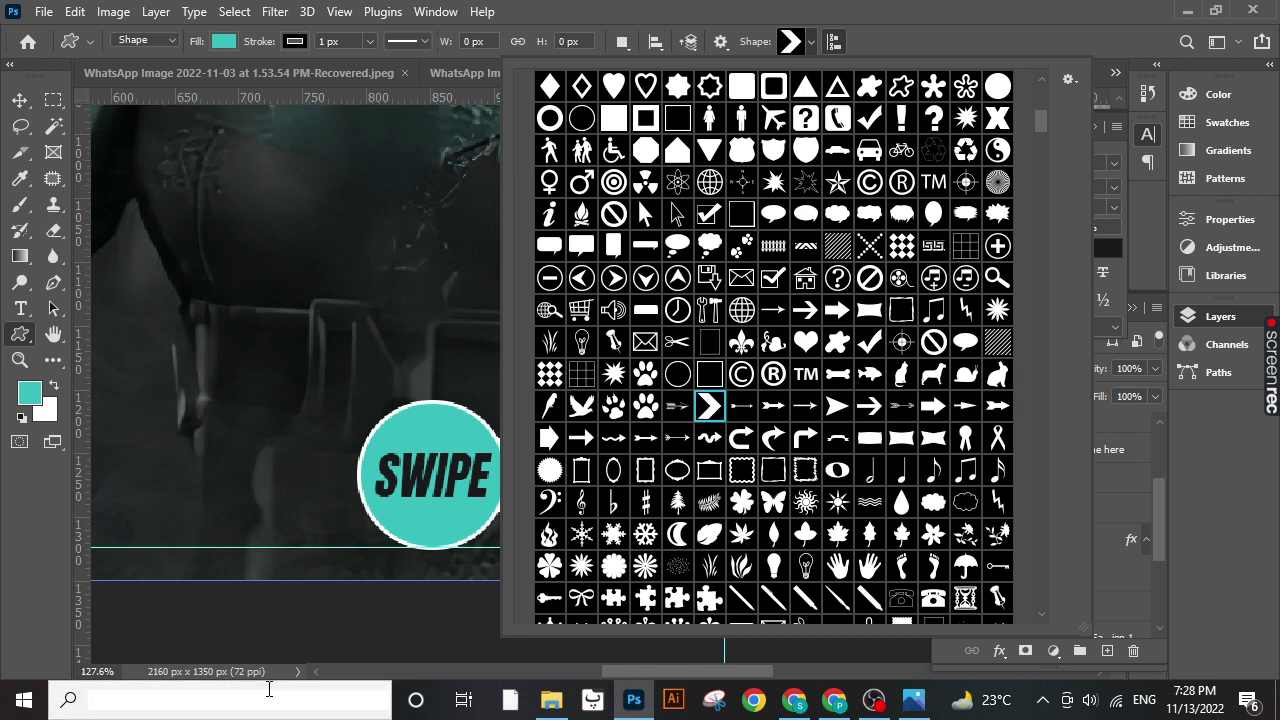
pyautogui.click(813, 47)
pyautogui.moveTo(522, 458); pyautogui.dragTo(600, 493)
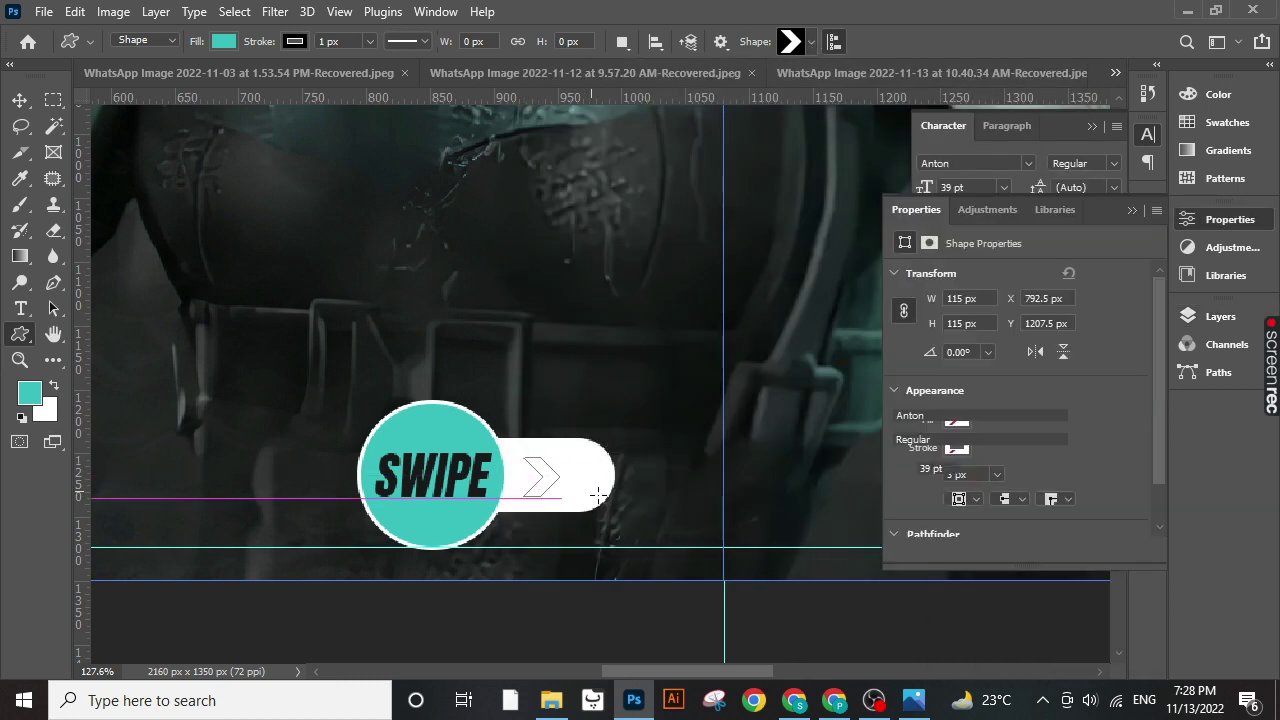
pyautogui.click(958, 450)
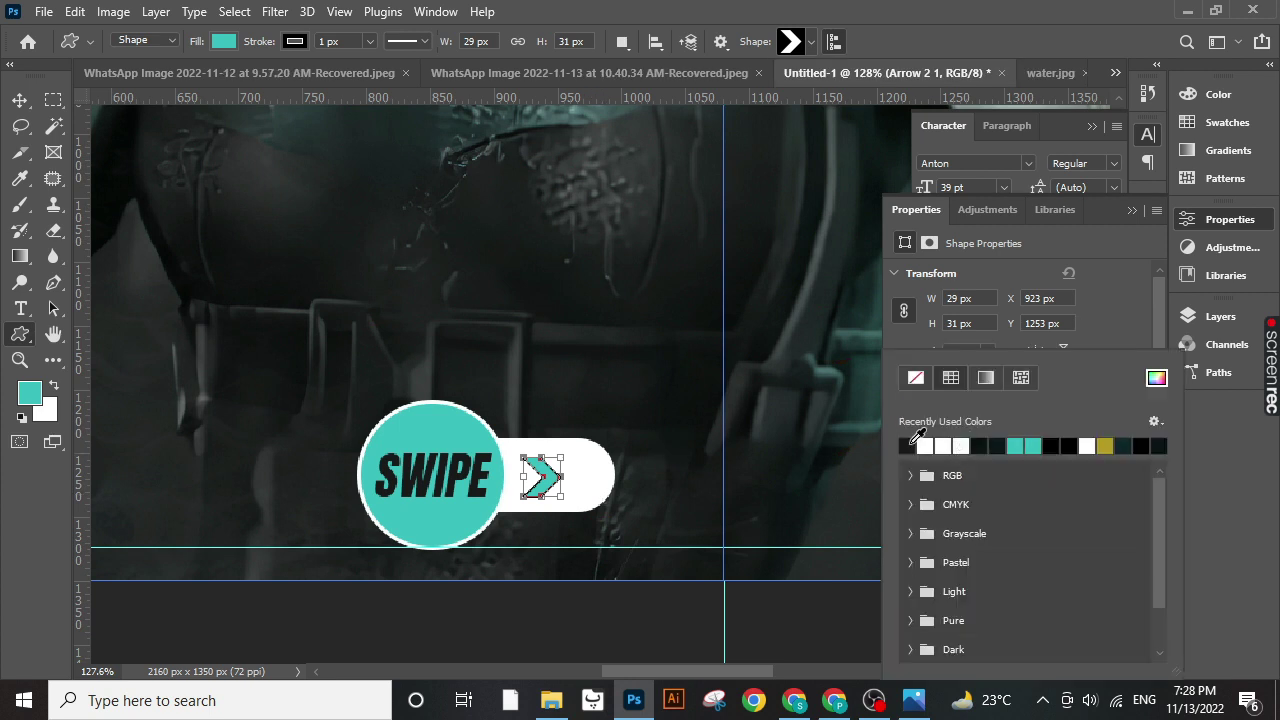
pyautogui.click(916, 379)
# - Duplicate the arrow and shift the copy right to form a double chevron
pyautogui.click(19, 100)
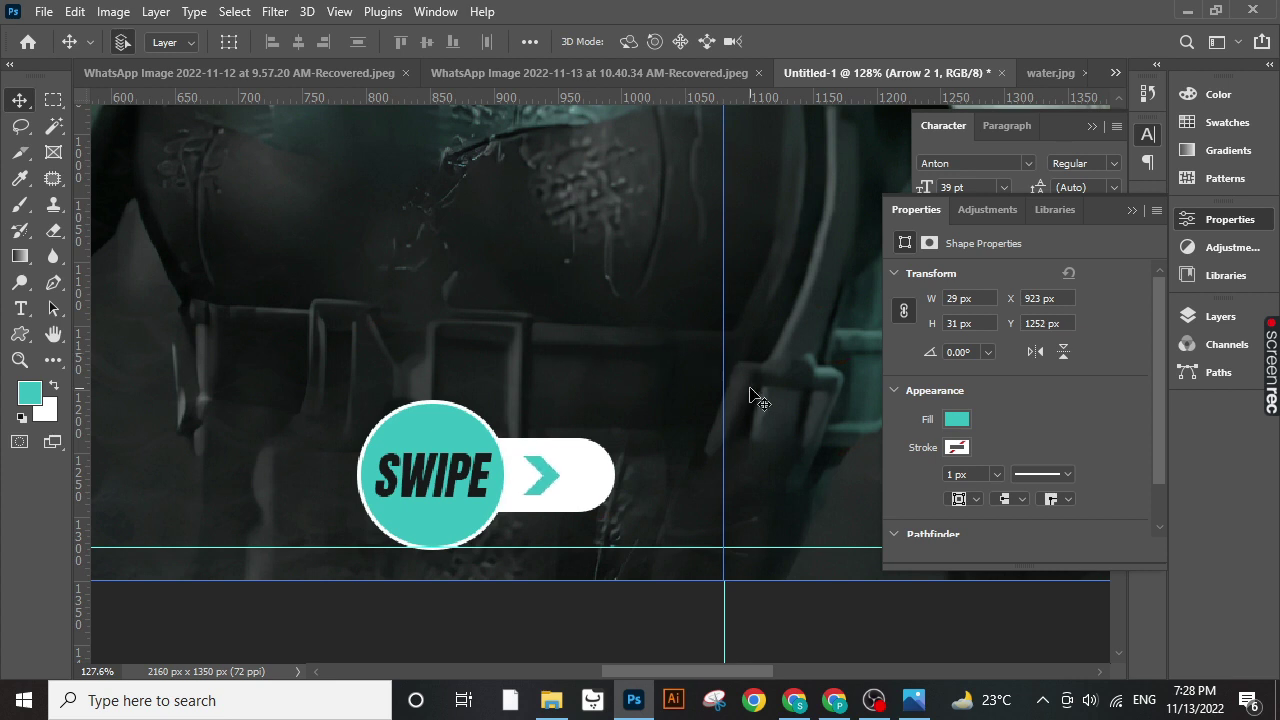
pyautogui.hotkey('shift', 'alt', 'Right')
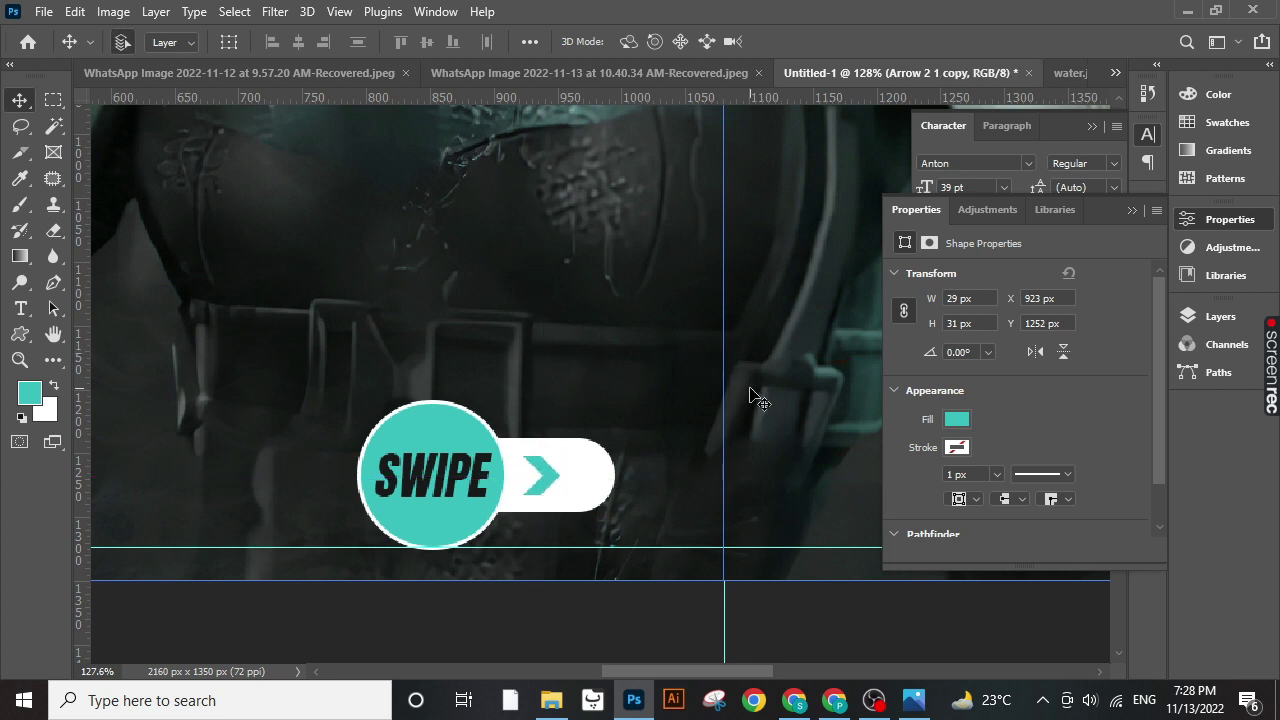
pyautogui.hotkey('shift', 'alt', 'Right')
pyautogui.hotkey('shift', 'alt', 'Right')
pyautogui.hotkey('shift', 'Left')
pyautogui.scroll(-3, 500, 530)
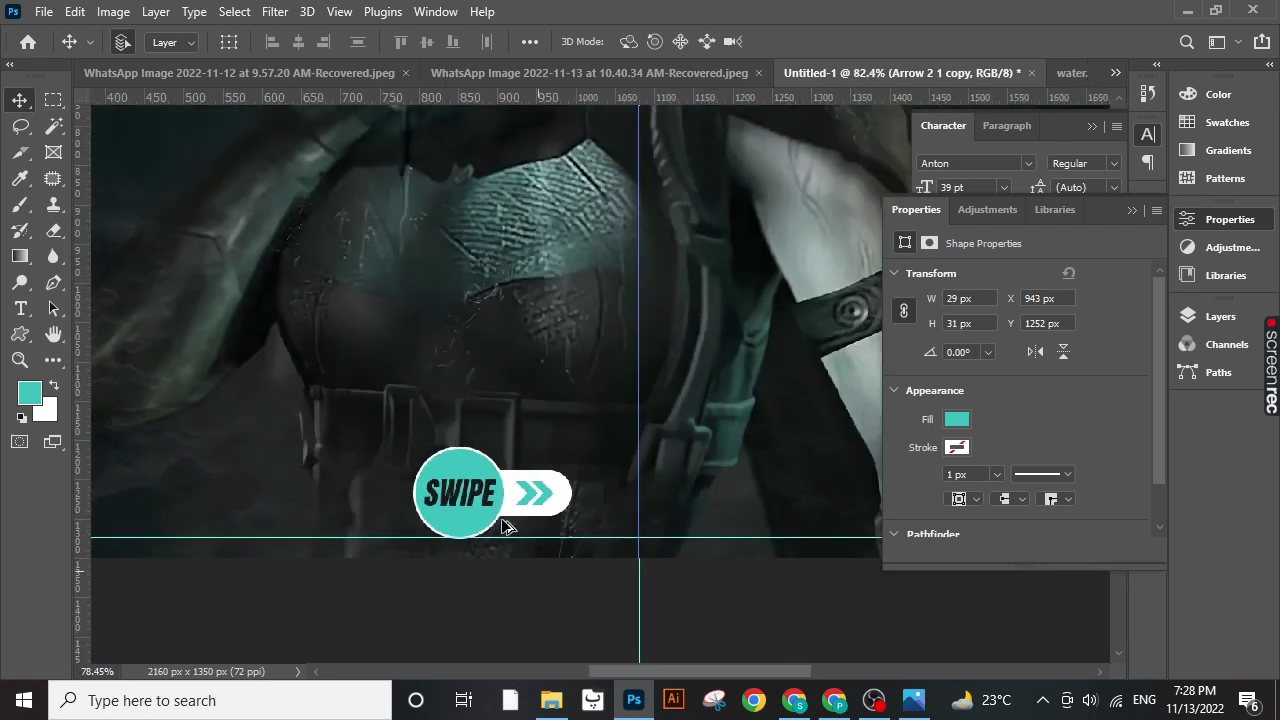
pyautogui.scroll(-3, 505, 527)
pyautogui.scroll(-2, 450, 490)
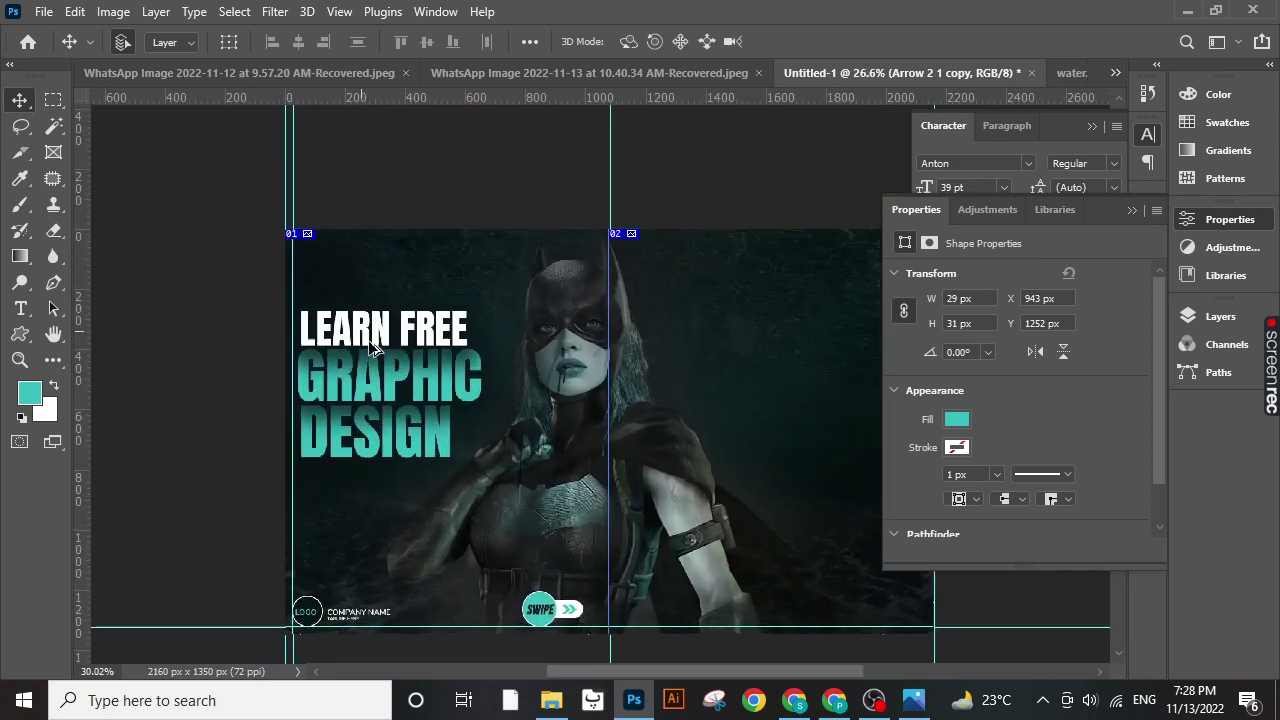
pyautogui.scroll(2, 363, 343)
pyautogui.scroll(2, 363, 343)
pyautogui.scroll(2, 391, 366)
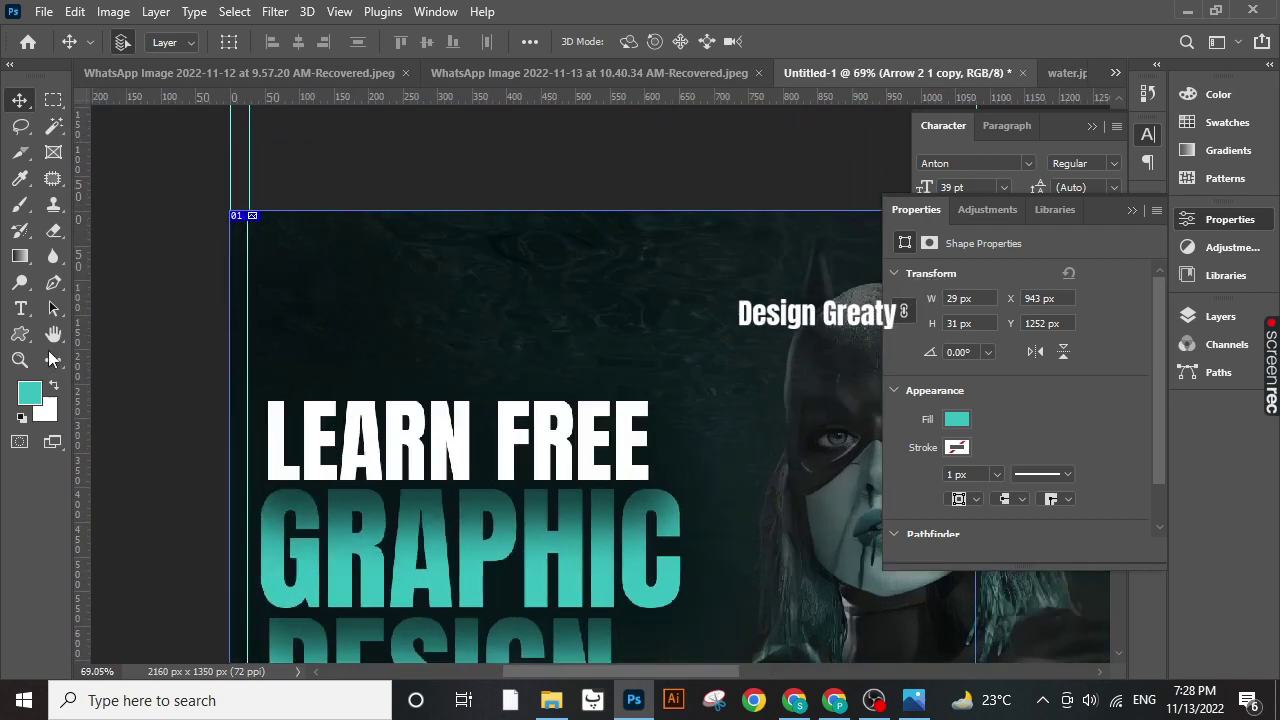
# - Add the white script number 01 at the first slide's top-left corner
pyautogui.click(20, 308)
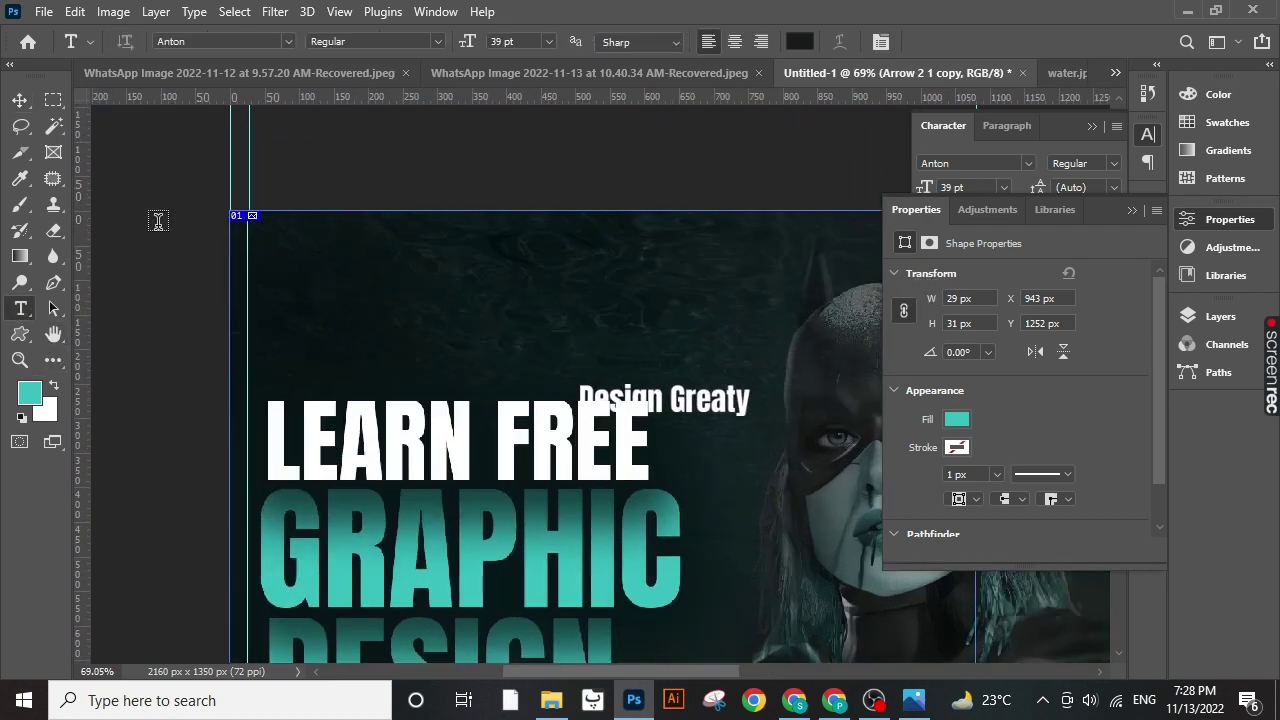
pyautogui.click(270, 260)
pyautogui.write('D')
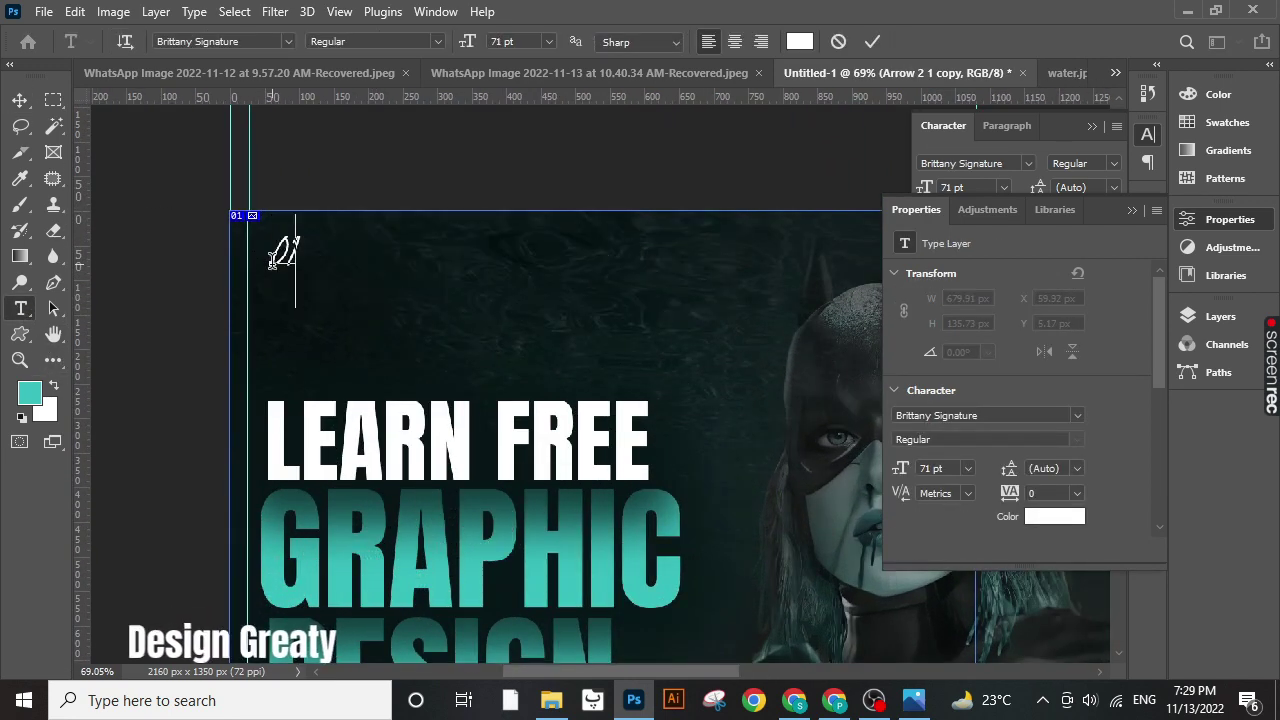
pyautogui.moveTo(328, 326); pyautogui.dragTo(385, 352)
pyautogui.hotkey('ctrl', 'a')
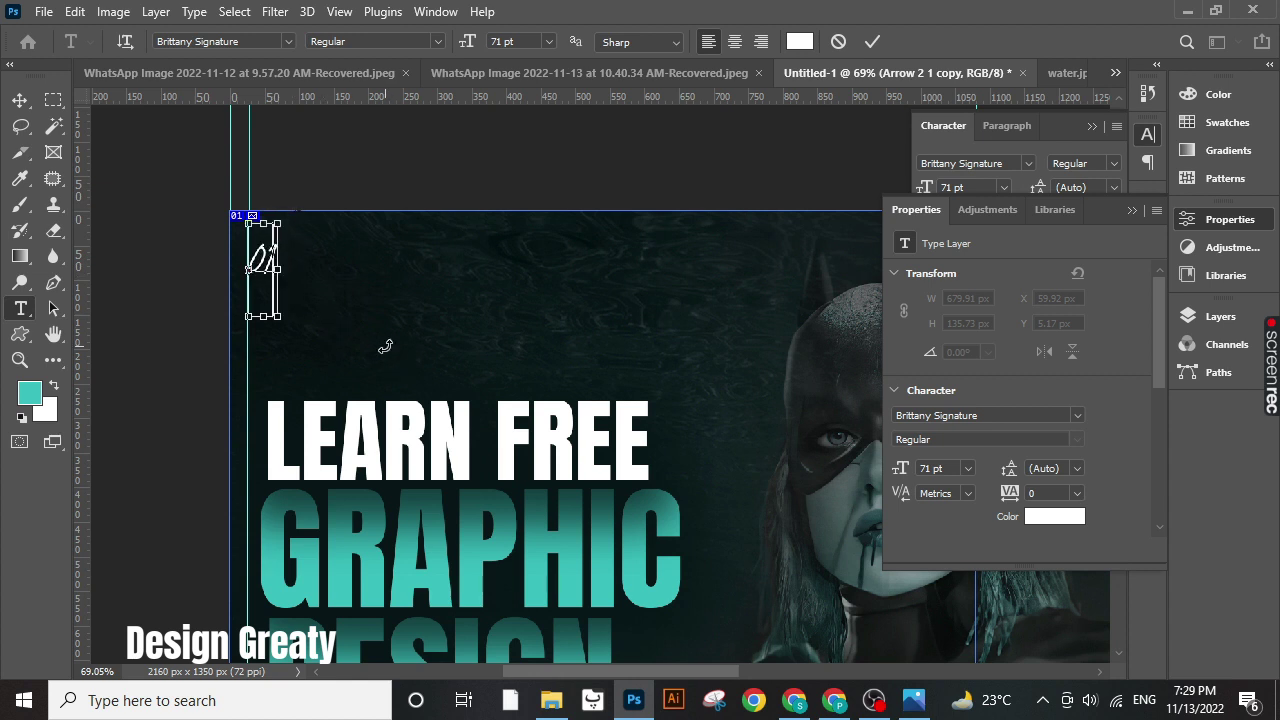
pyautogui.click(868, 42)
# - Add the number 02 at the second slide's top-left corner
pyautogui.moveTo(1030, 354); pyautogui.dragTo(555, 364)
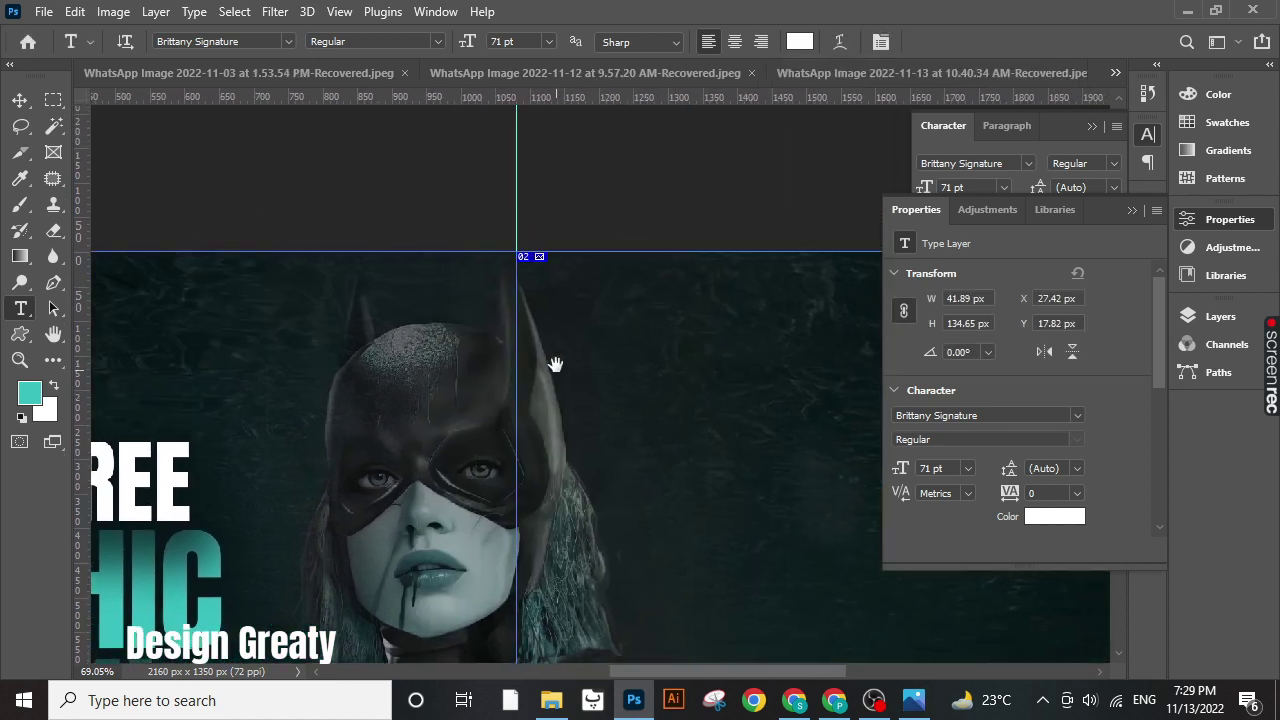
pyautogui.click(558, 307)
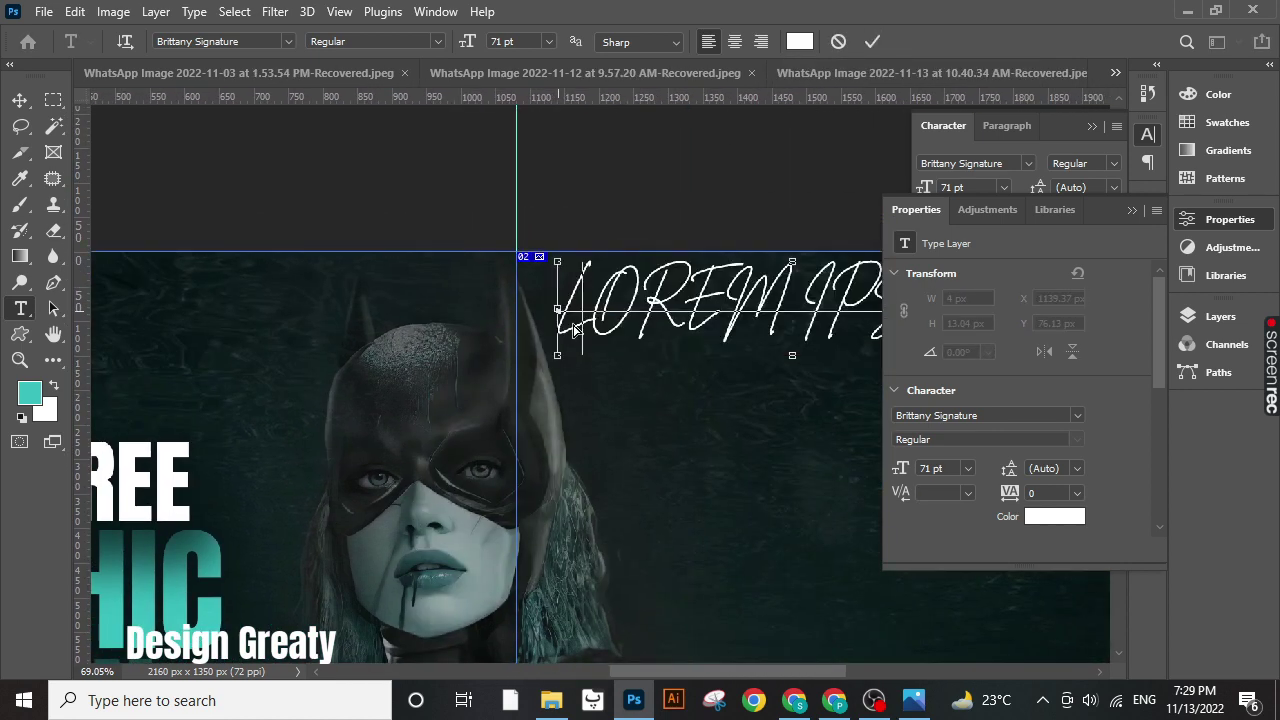
pyautogui.write('D')
pyautogui.press('BackSpace')
pyautogui.press('BackSpace')
pyautogui.write('01')
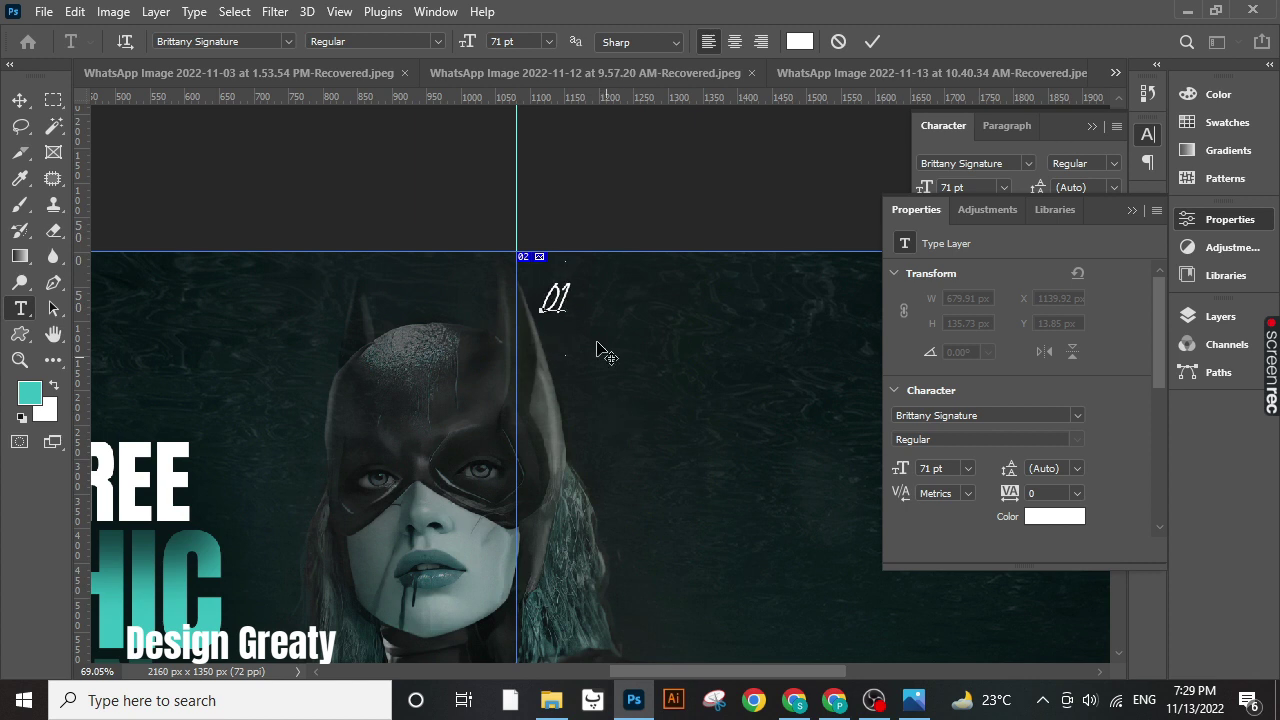
pyautogui.hotkey('shift', 'Left')
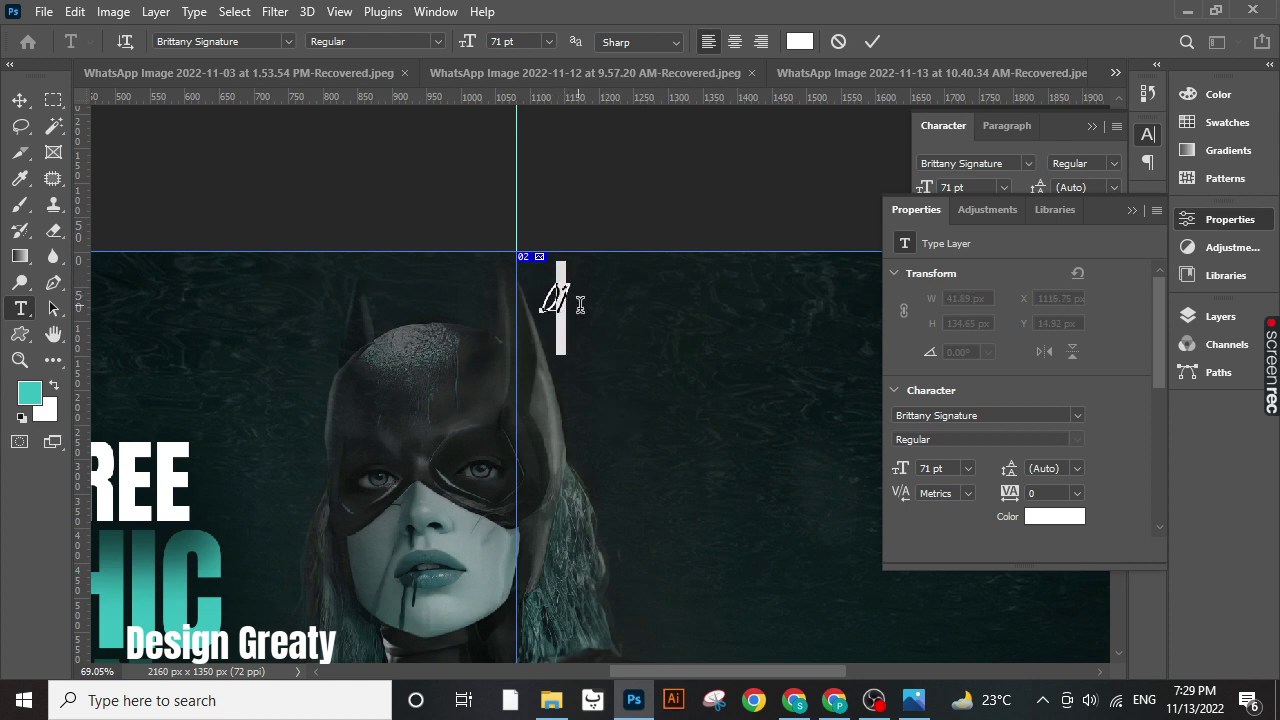
pyautogui.write('2')
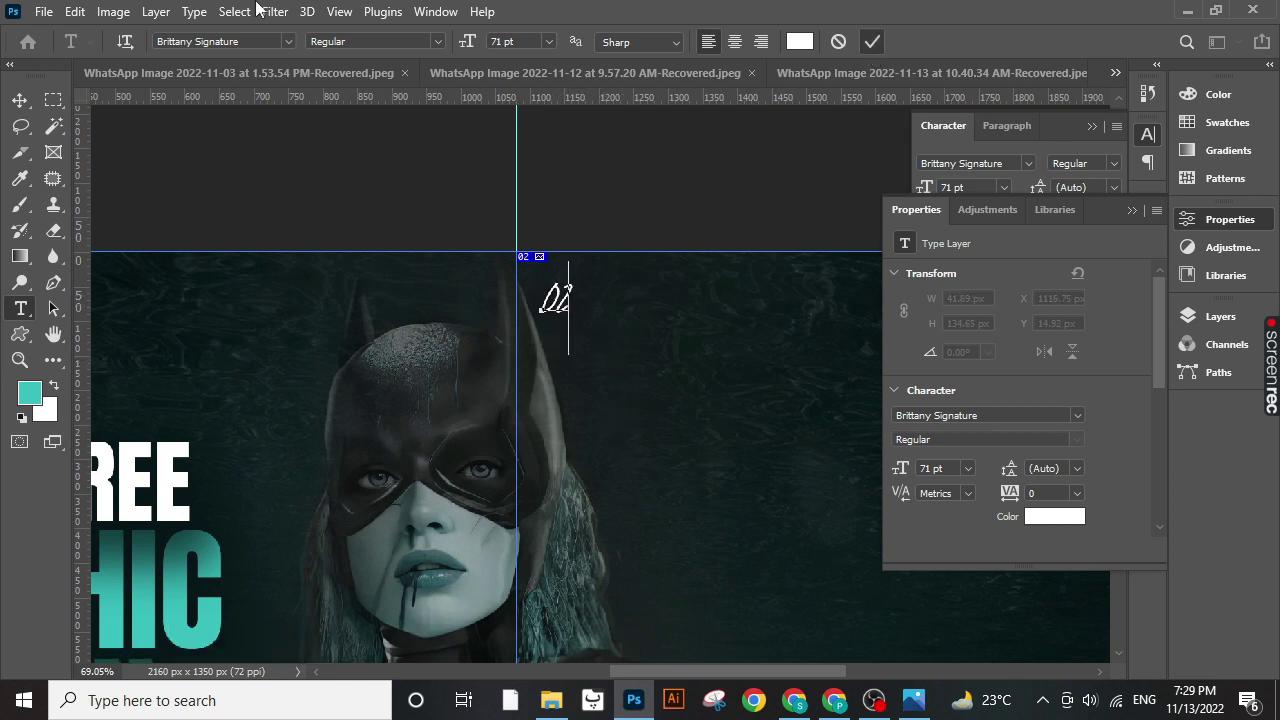
pyautogui.hotkey('ctrl', 'Return')
pyautogui.press('v')
# - Zoom and pan around the canvas to check both slide numbers
pyautogui.scroll(-1, 430, 365)
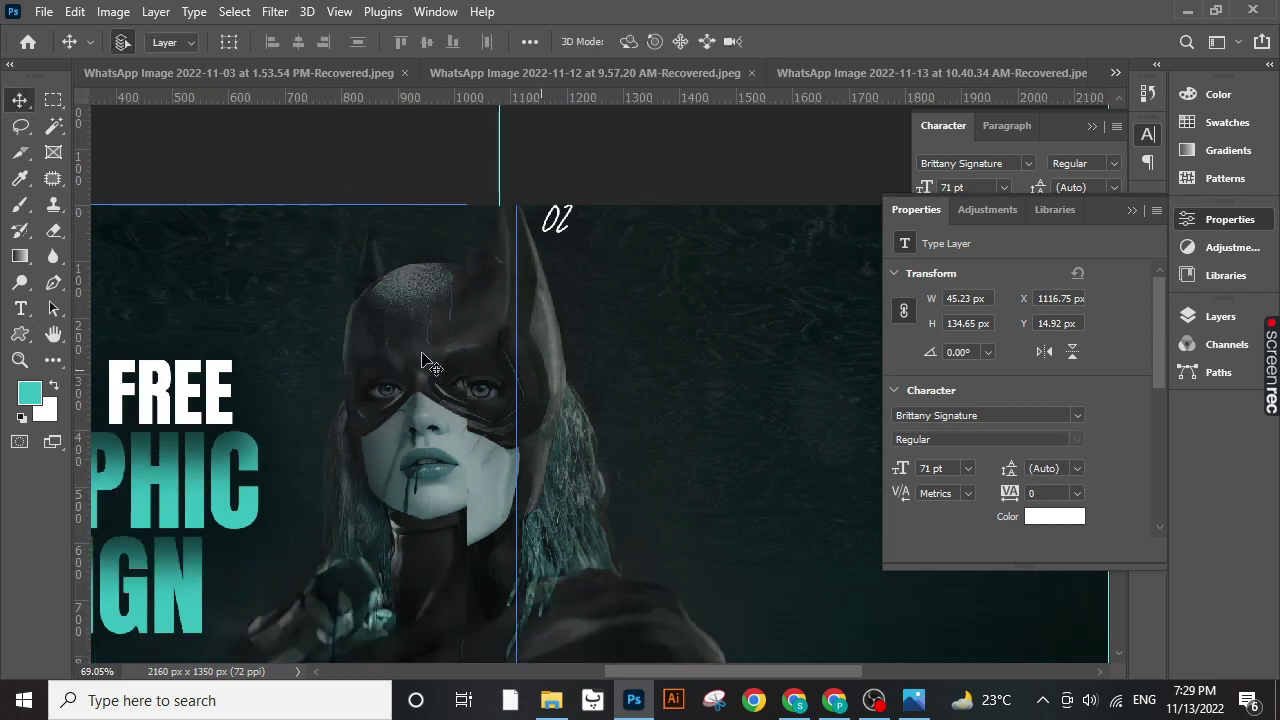
pyautogui.scroll(-2, 430, 365)
pyautogui.scroll(-2, 432, 380)
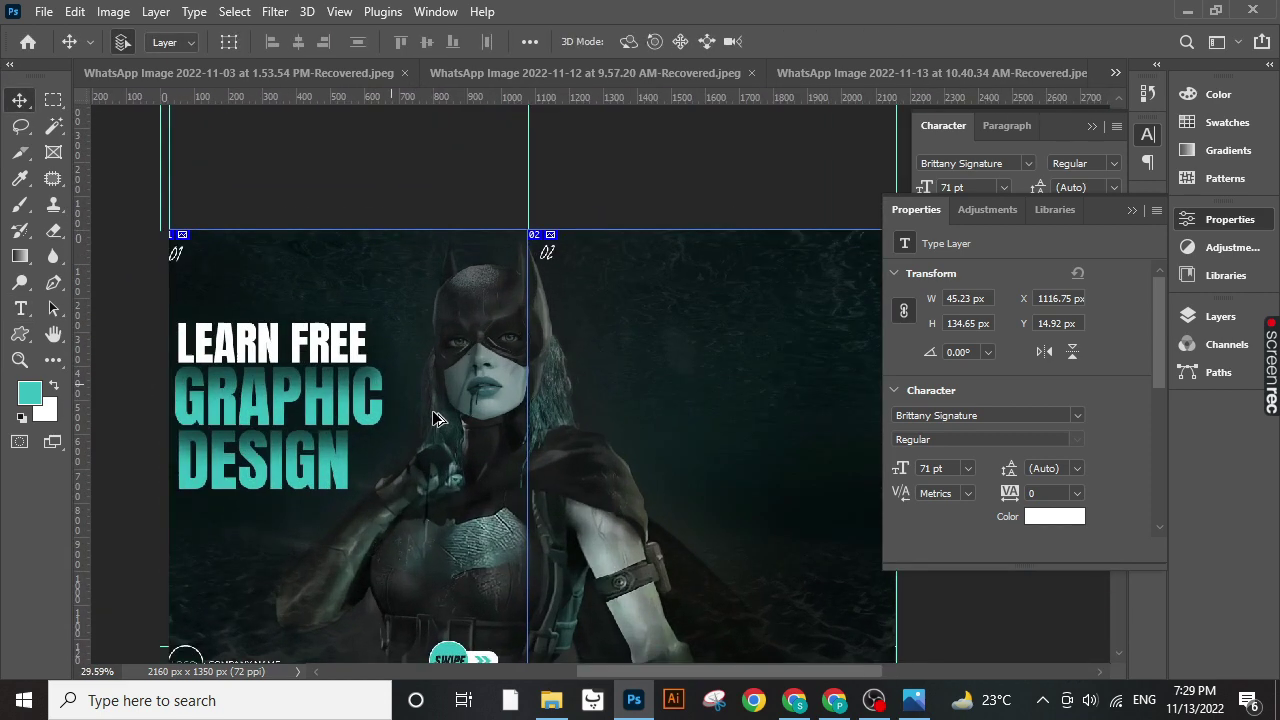
pyautogui.scroll(1, 432, 418)
pyautogui.scroll(2, 471, 440)
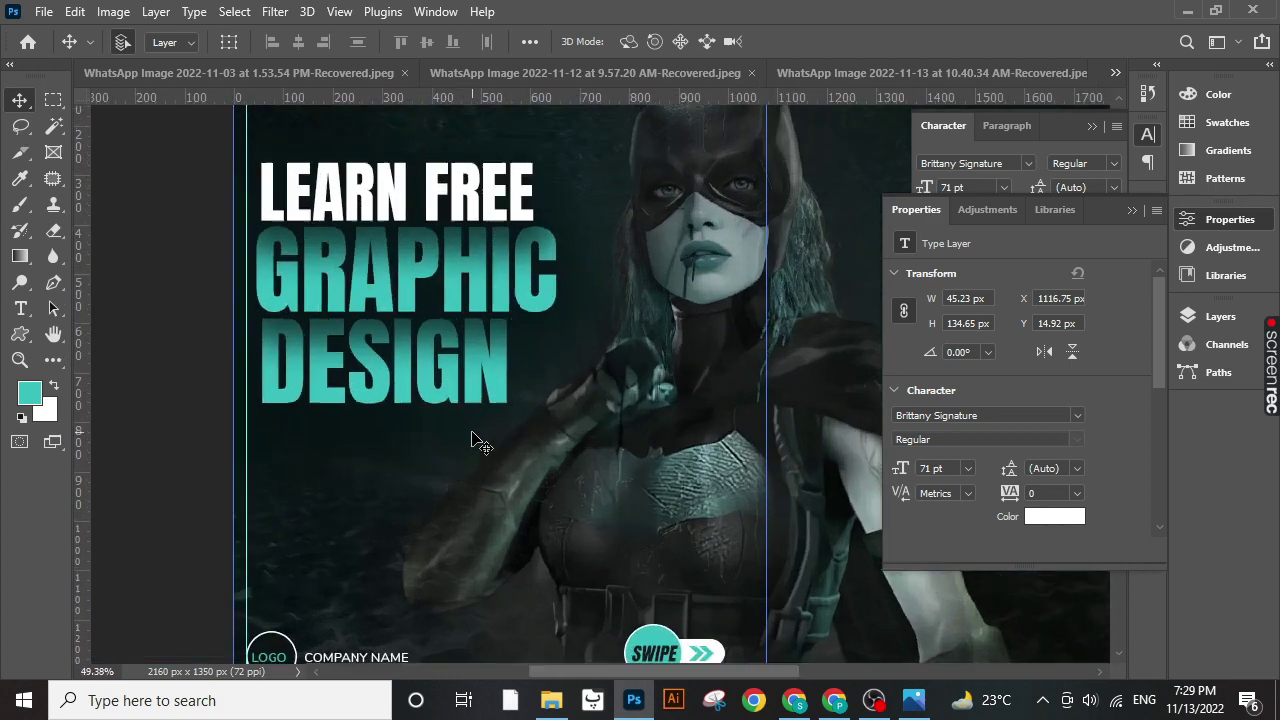
pyautogui.scroll(-1, 476, 438)
pyautogui.moveTo(471, 431); pyautogui.dragTo(413, 475)
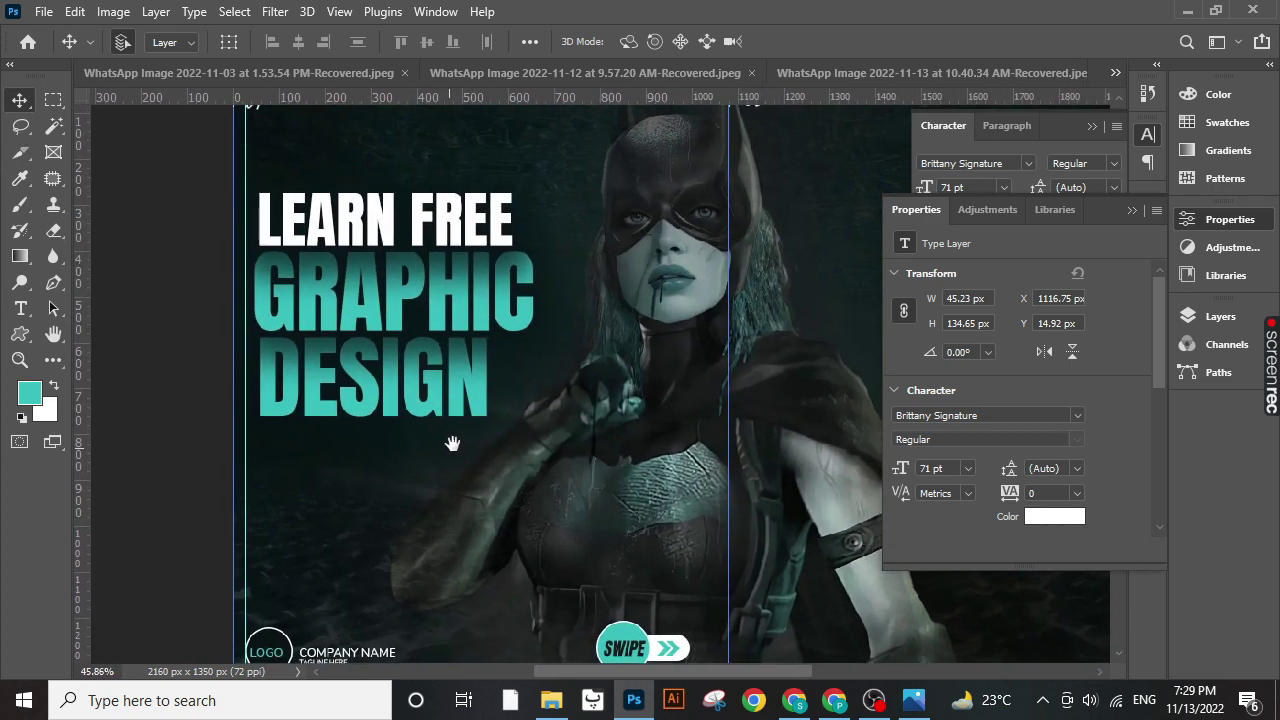
pyautogui.scroll(-2, 450, 460)
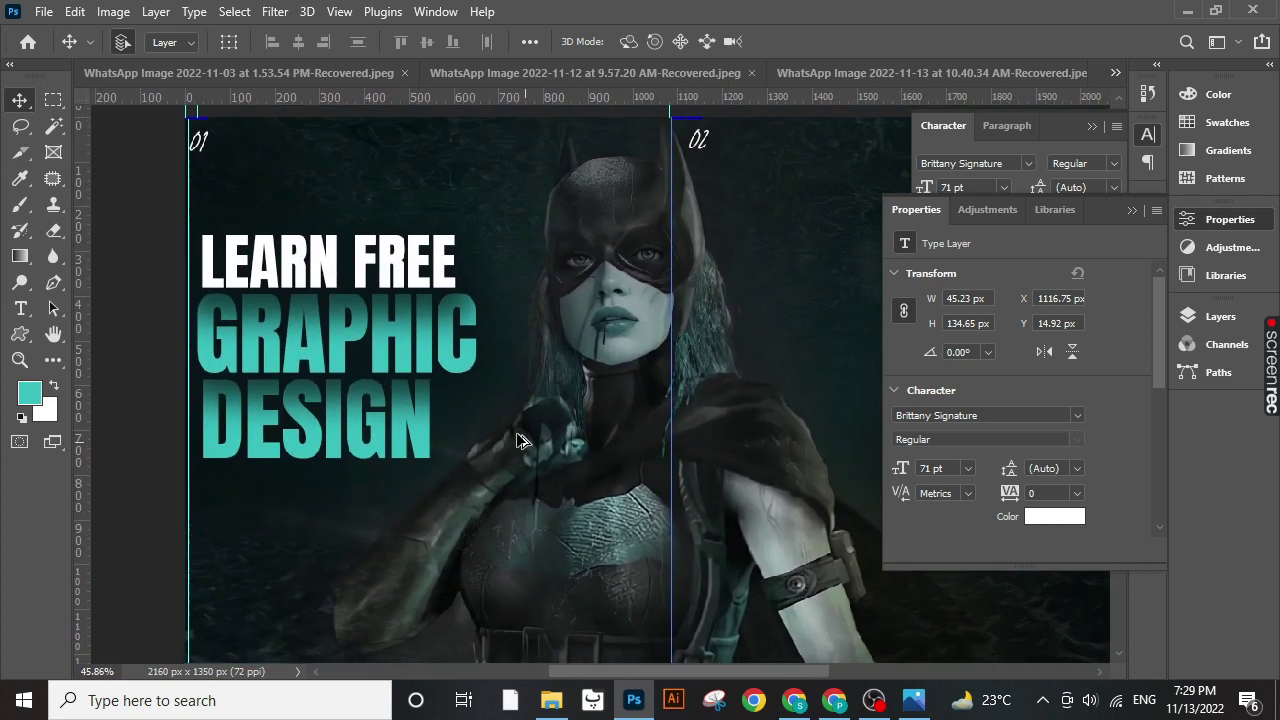
pyautogui.scroll(-2, 510, 440)
pyautogui.scroll(-1, 505, 460)
pyautogui.scroll(3, 510, 455)
pyautogui.scroll(2, 535, 451)
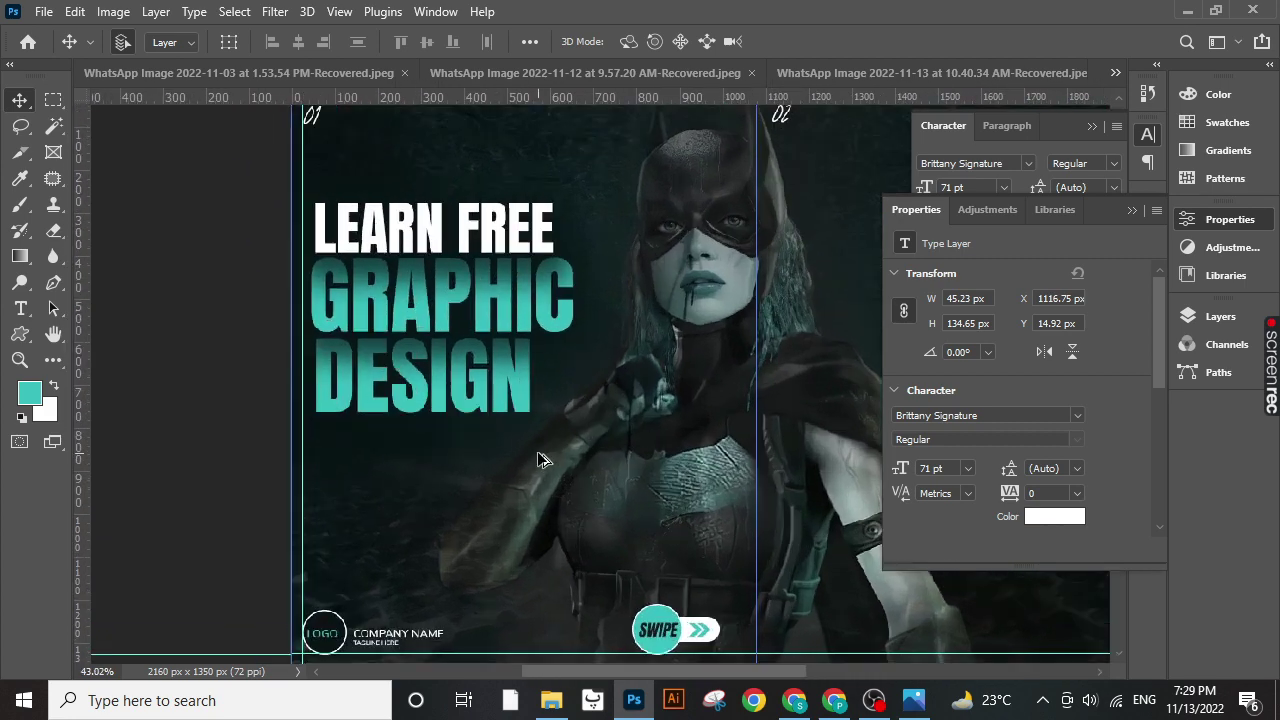
pyautogui.scroll(2, 500, 470)
pyautogui.scroll(3, 520, 415)
# - Add a LOREM IPSUM line below DESIGN in Nunito SemiBold at 71 pt
pyautogui.click(20, 308)
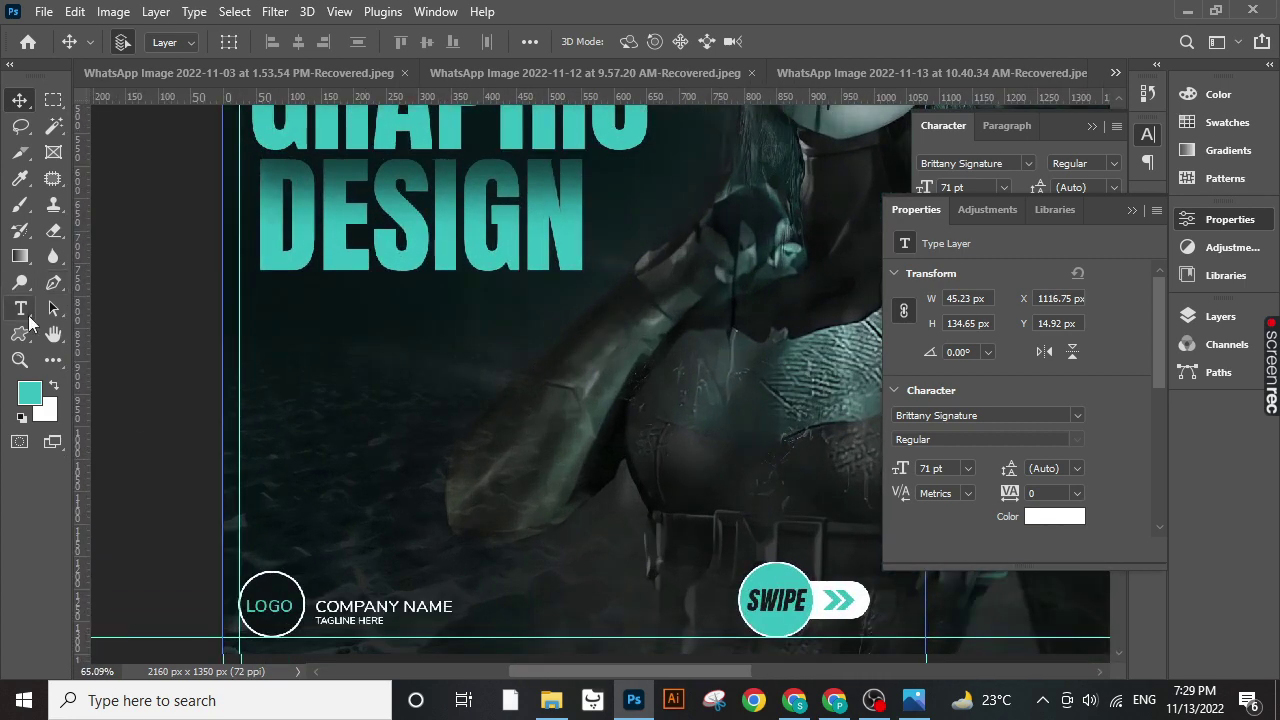
pyautogui.click(303, 393)
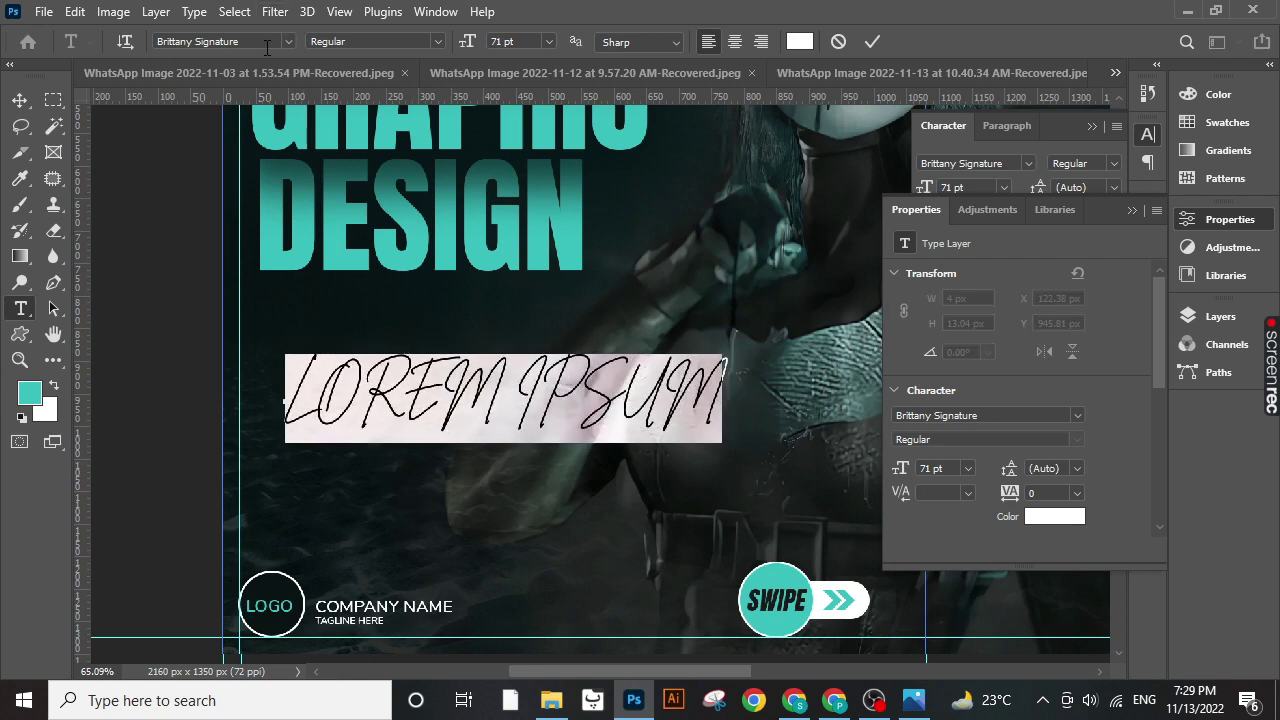
pyautogui.click(267, 45)
pyautogui.write('ant')
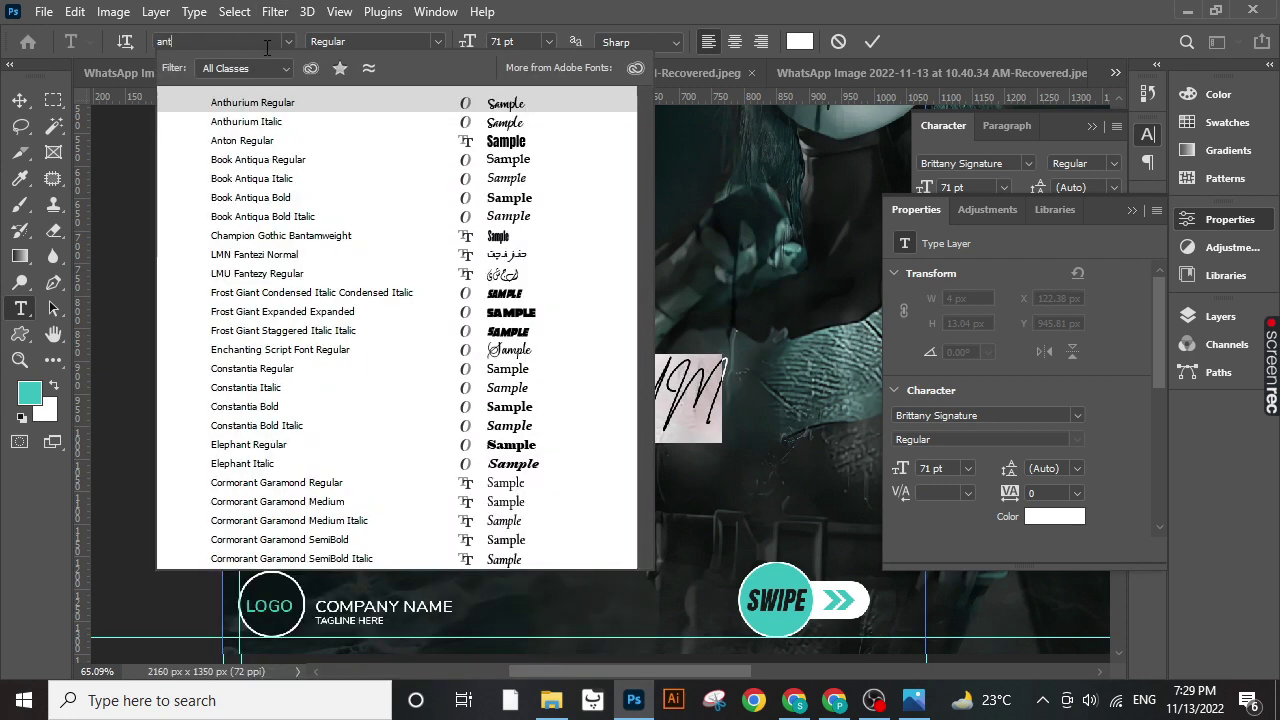
pyautogui.write('on')
pyautogui.press('Return')
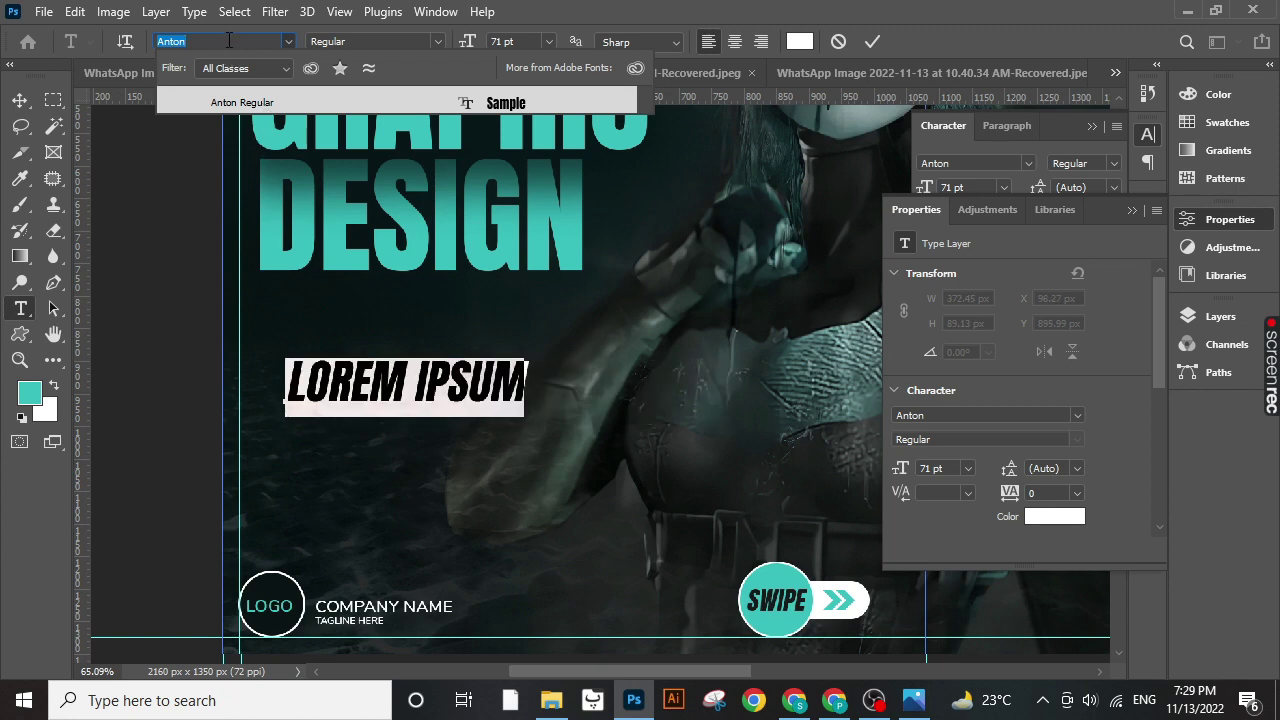
pyautogui.write('nun')
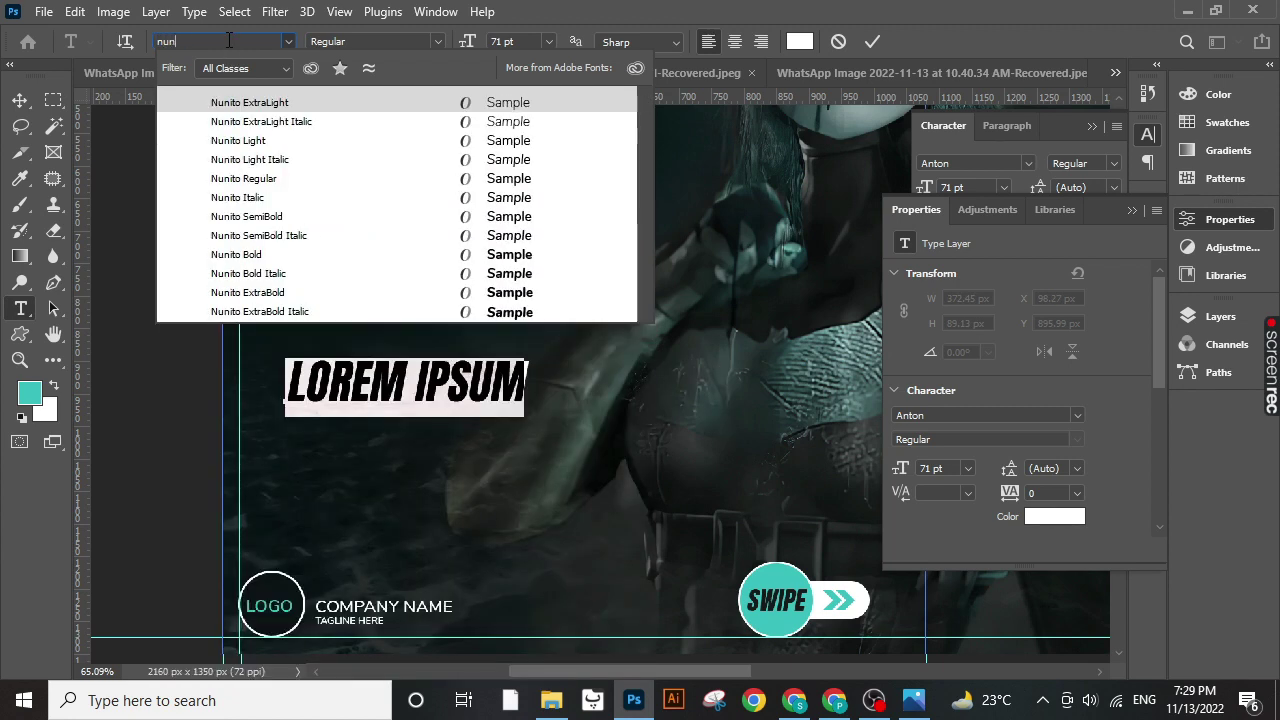
pyautogui.write('Nunito')
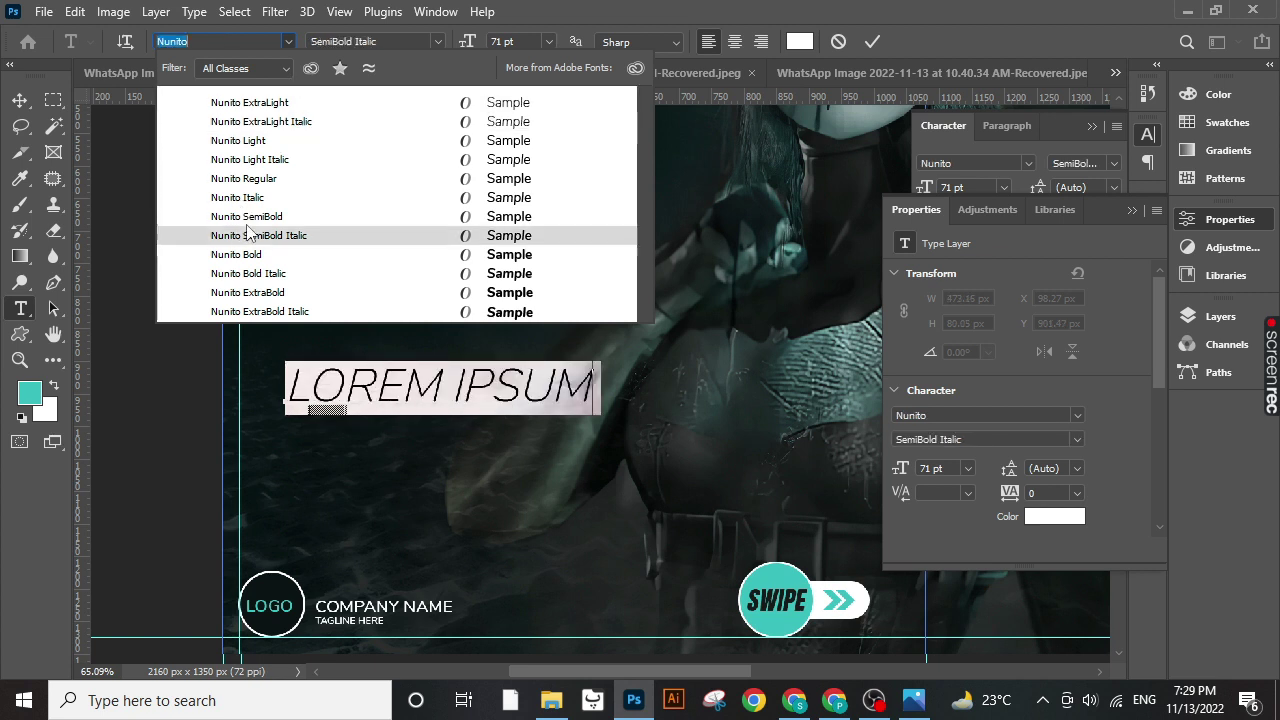
pyautogui.click(250, 220)
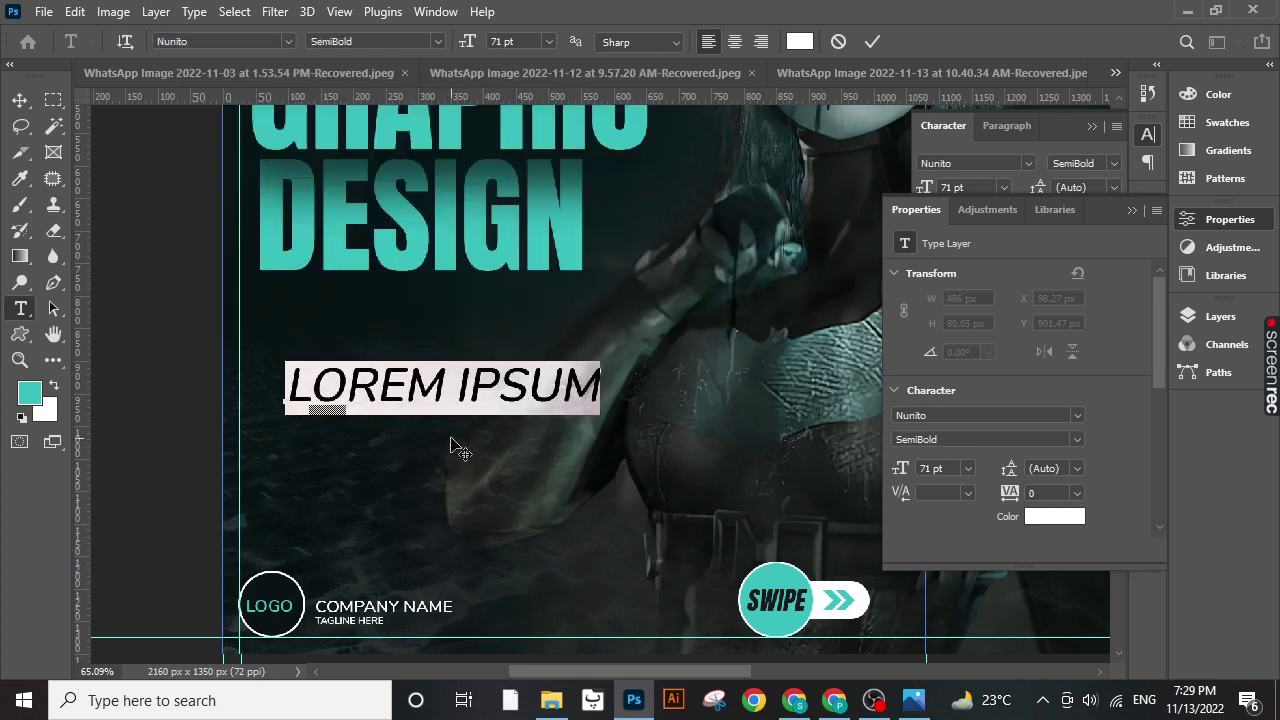
pyautogui.click(1187, 222)
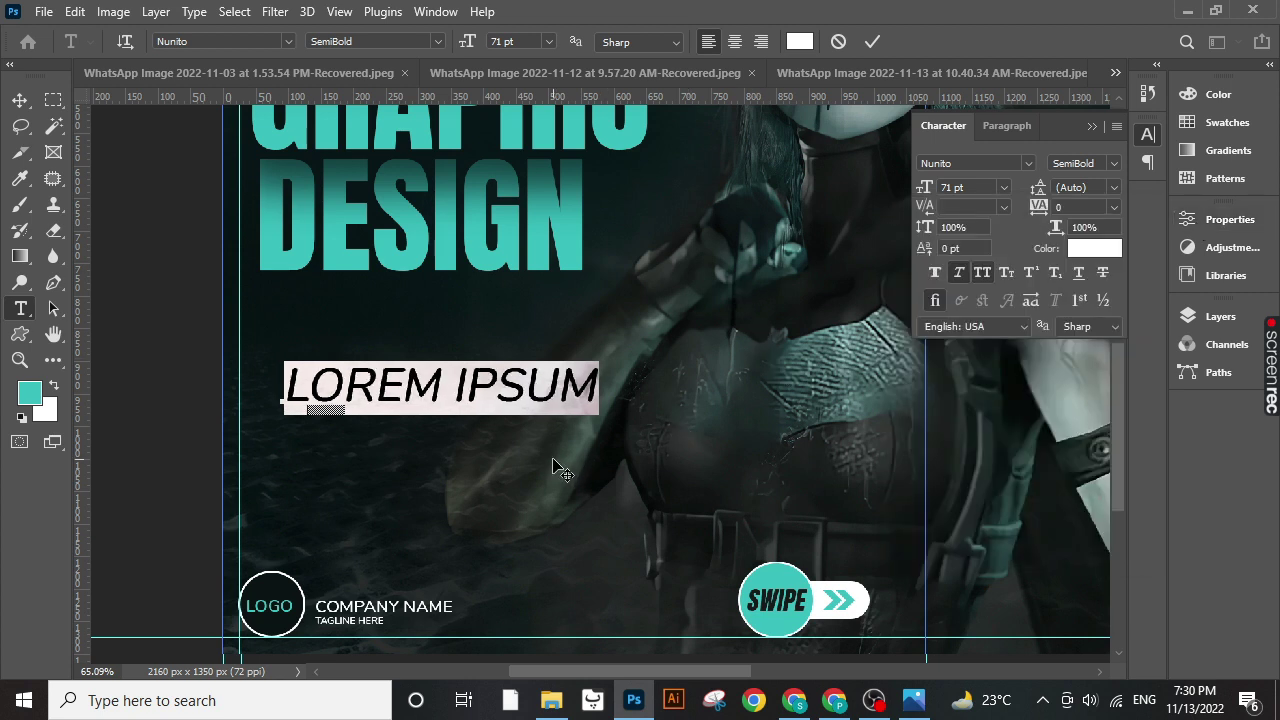
# - Type 'IF YOU LIKE THEN SUBSCRIBE MY YOU' over the placeholder, correcting typos
pyautogui.write('IDF')
pyautogui.press('BackSpace')
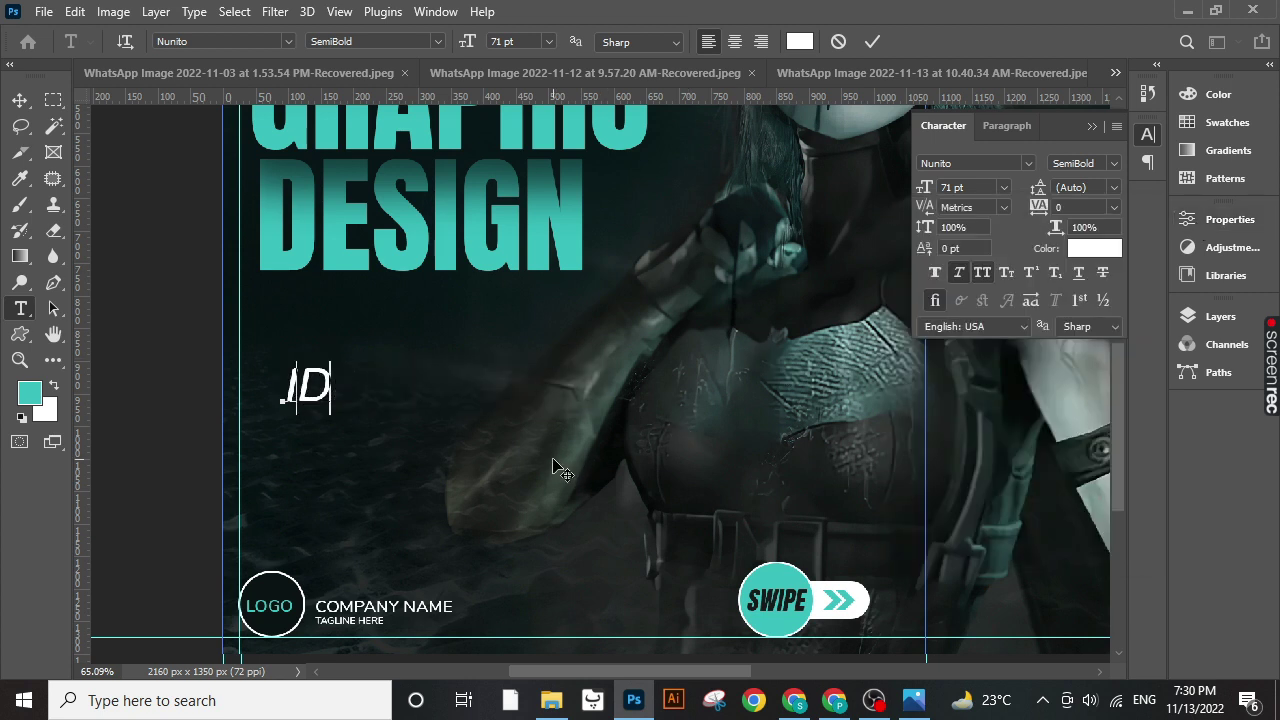
pyautogui.press('BackSpace')
pyautogui.press('BackSpace')
pyautogui.write('IF YP')
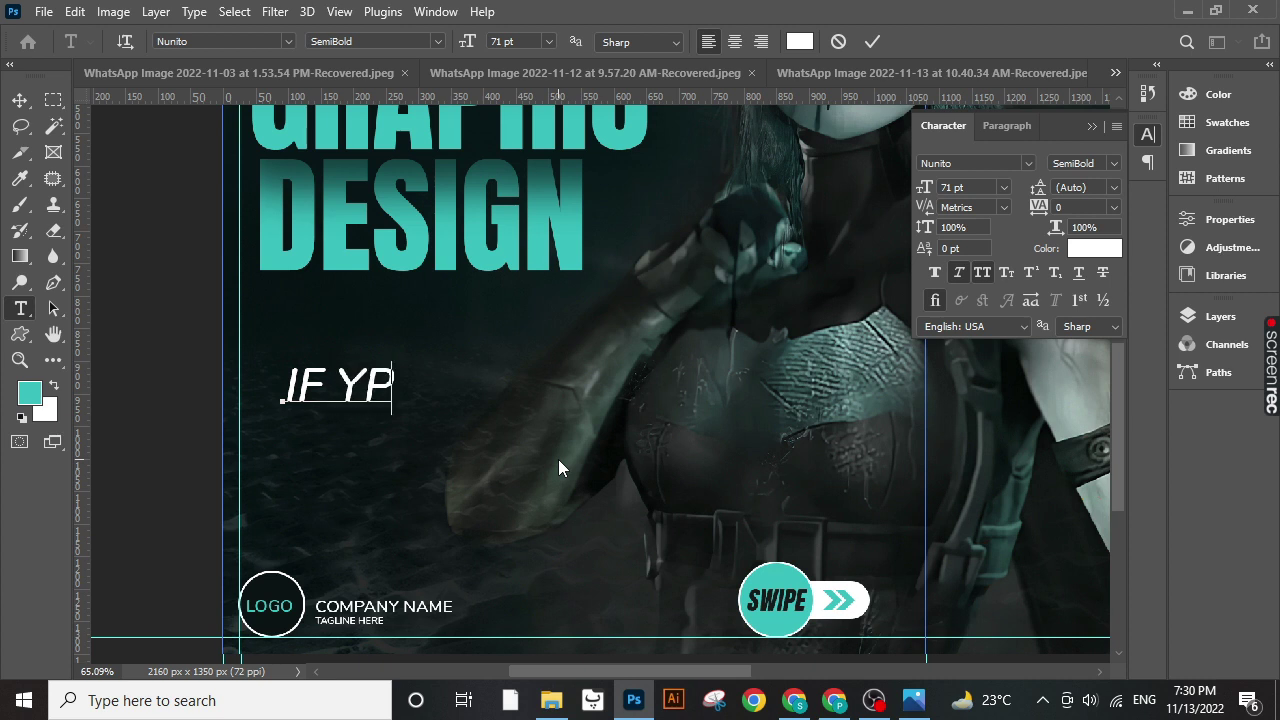
pyautogui.press('BackSpace')
pyautogui.write('OU')
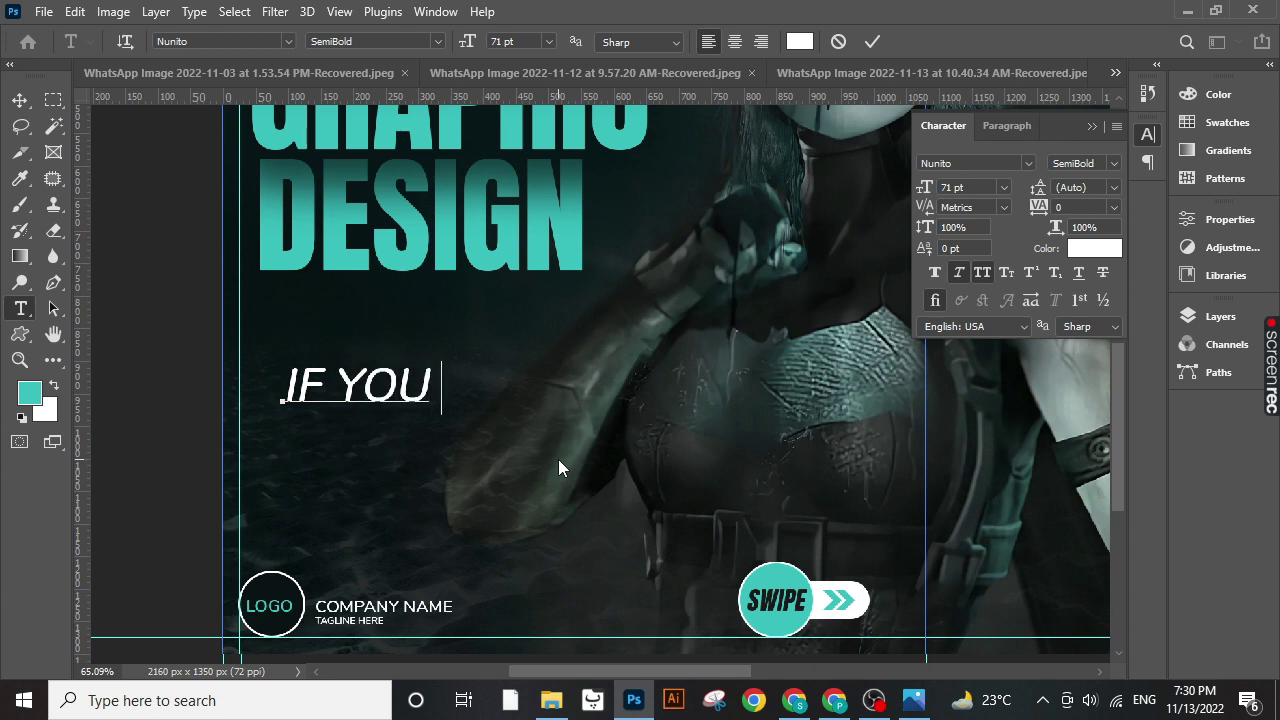
pyautogui.write(' LIKE ')
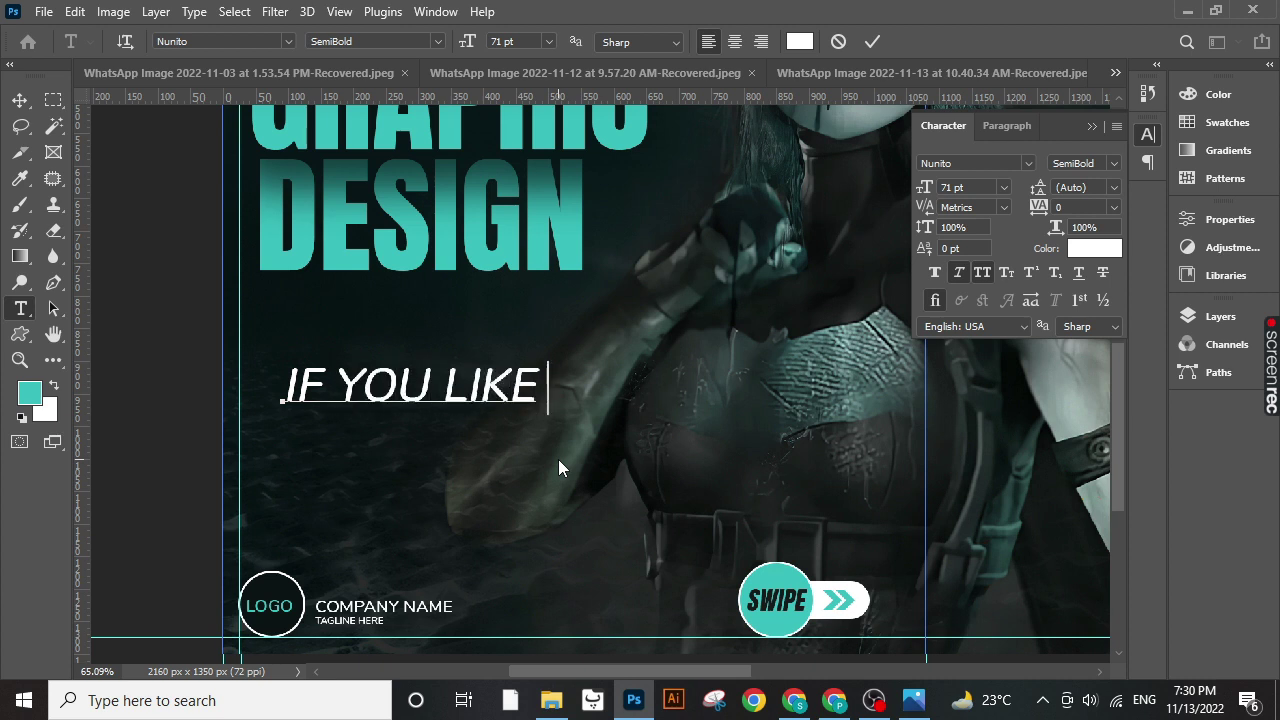
pyautogui.write('THE')
pyautogui.press('BackSpace')
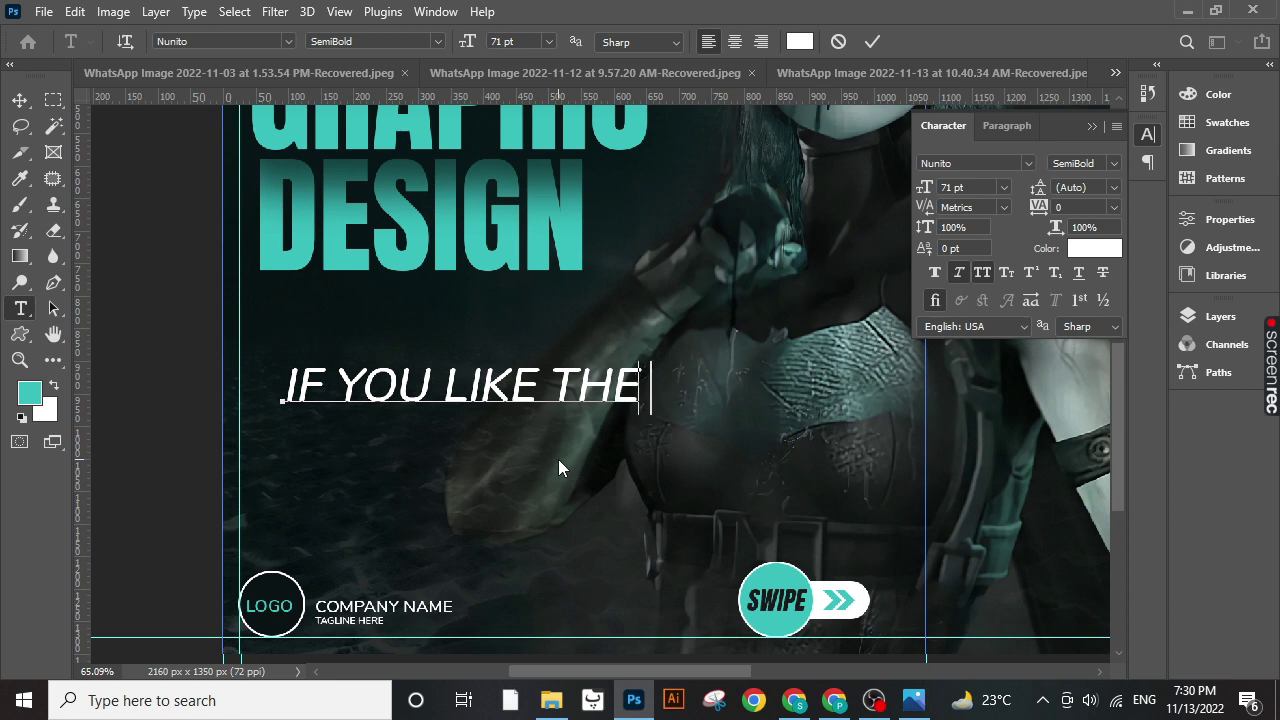
pyautogui.write('N SUB')
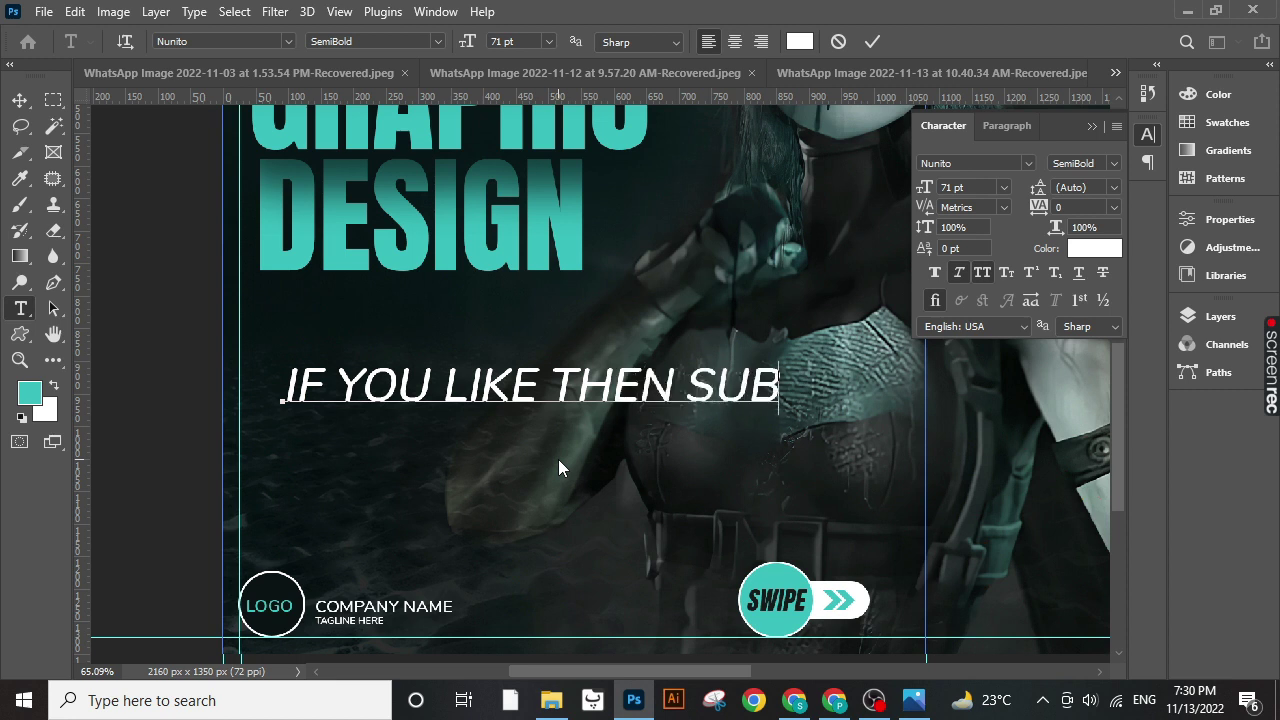
pyautogui.write('SCRIBE M')
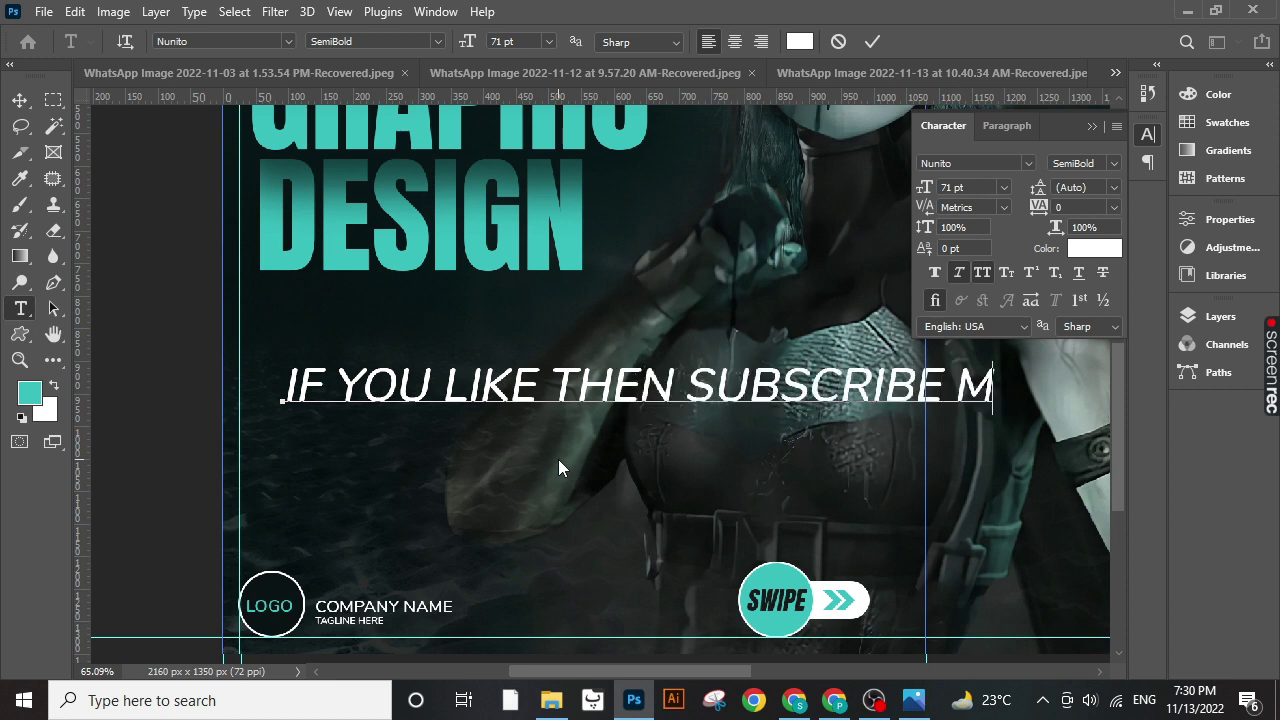
pyautogui.write('Y Y')
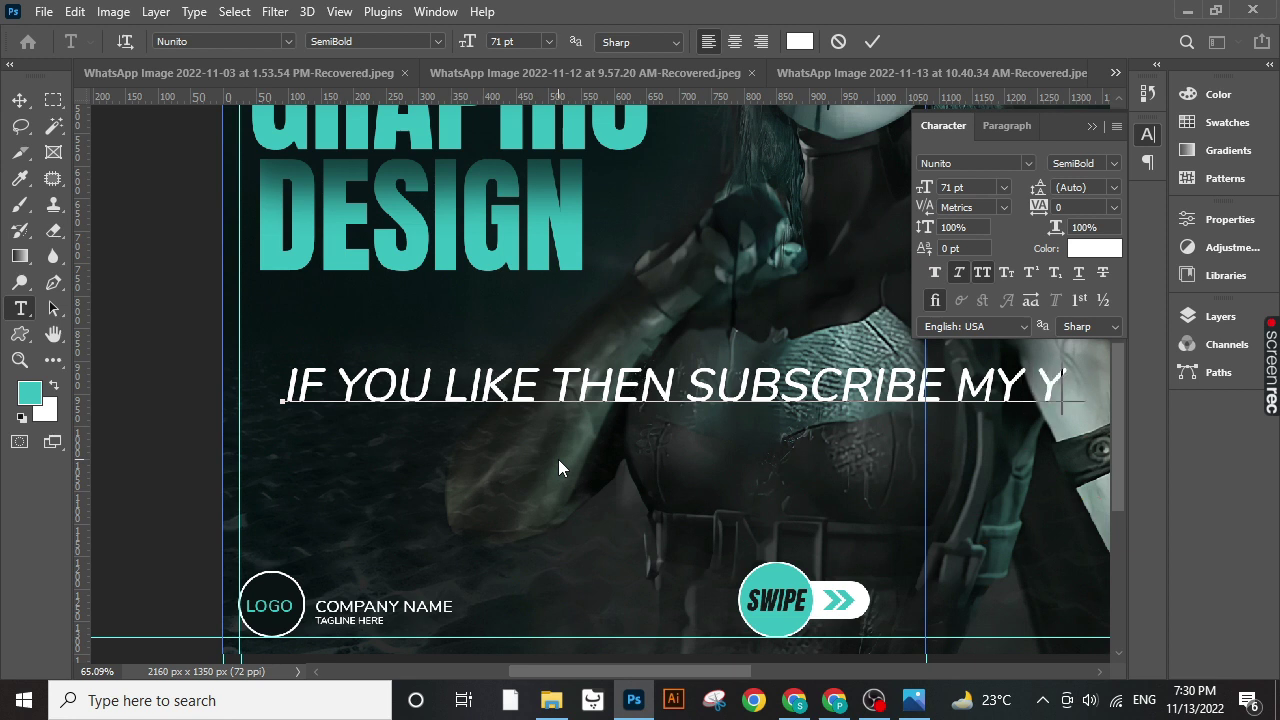
pyautogui.write('OU')
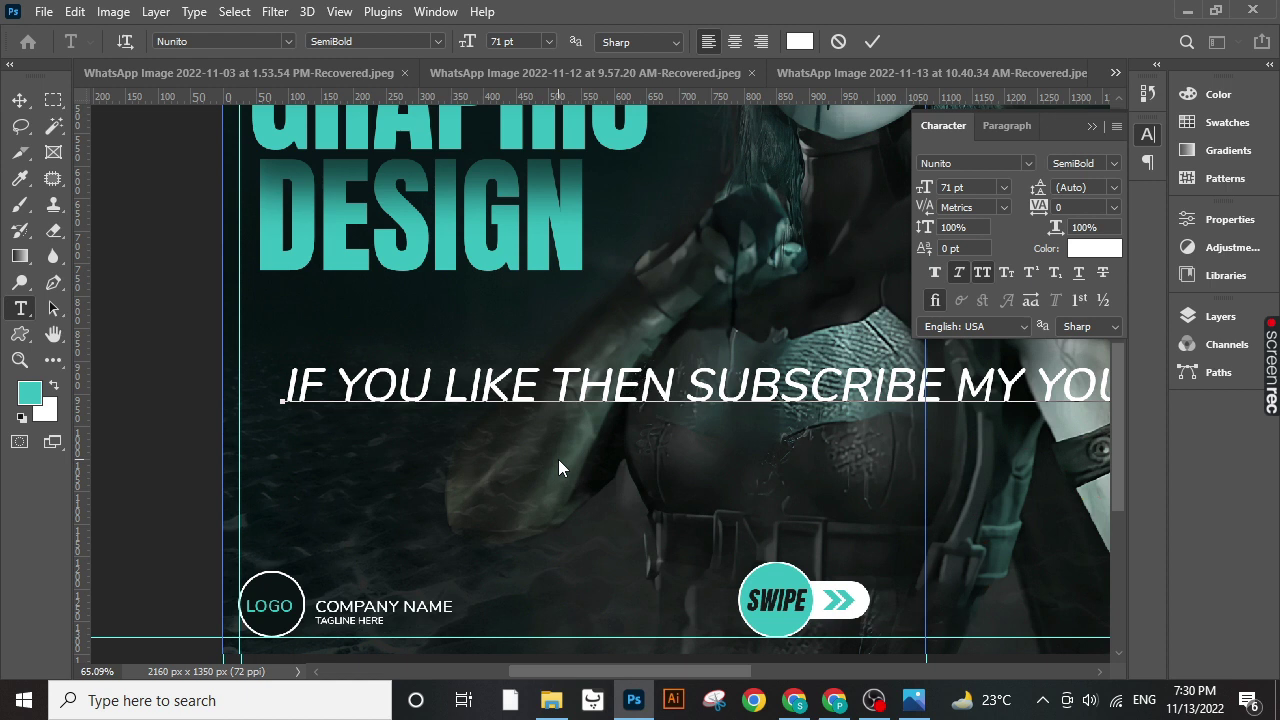
pyautogui.hotkey('ctrl', 'a')
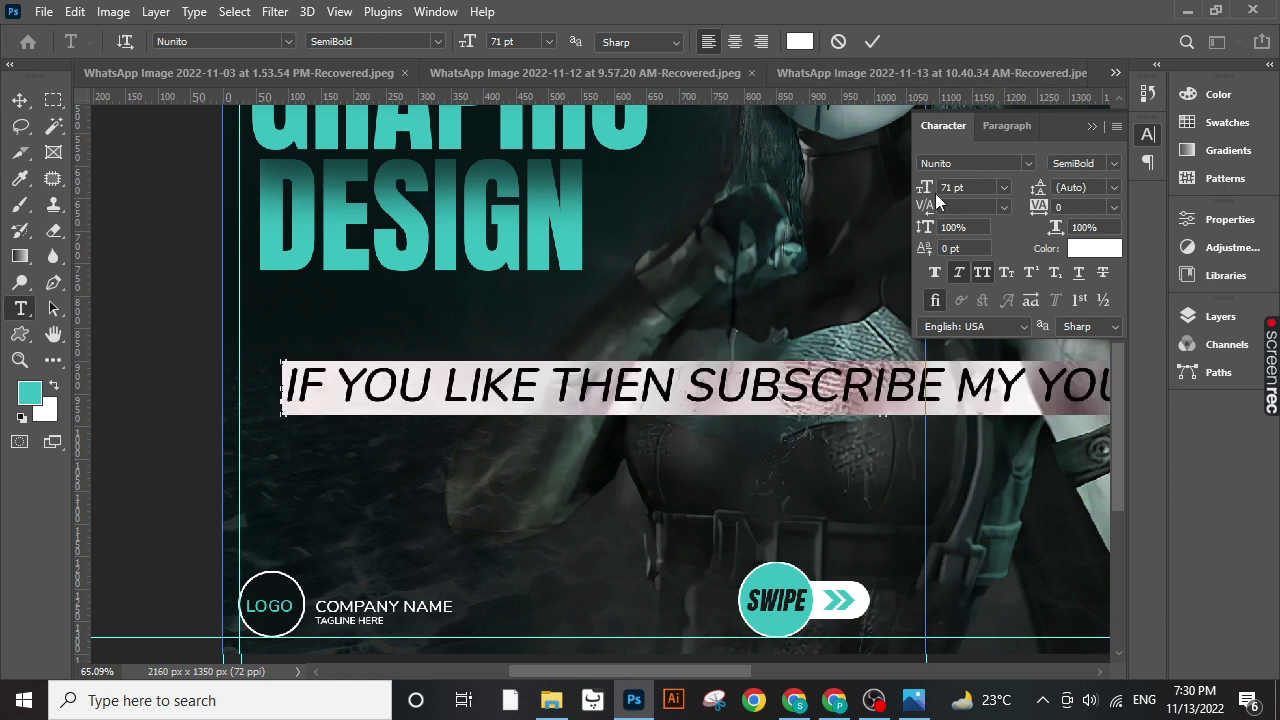
# - Make the subscribe line 25 pt mixed case and place it just under DESIGN
pyautogui.moveTo(924, 187); pyautogui.dragTo(875, 190)
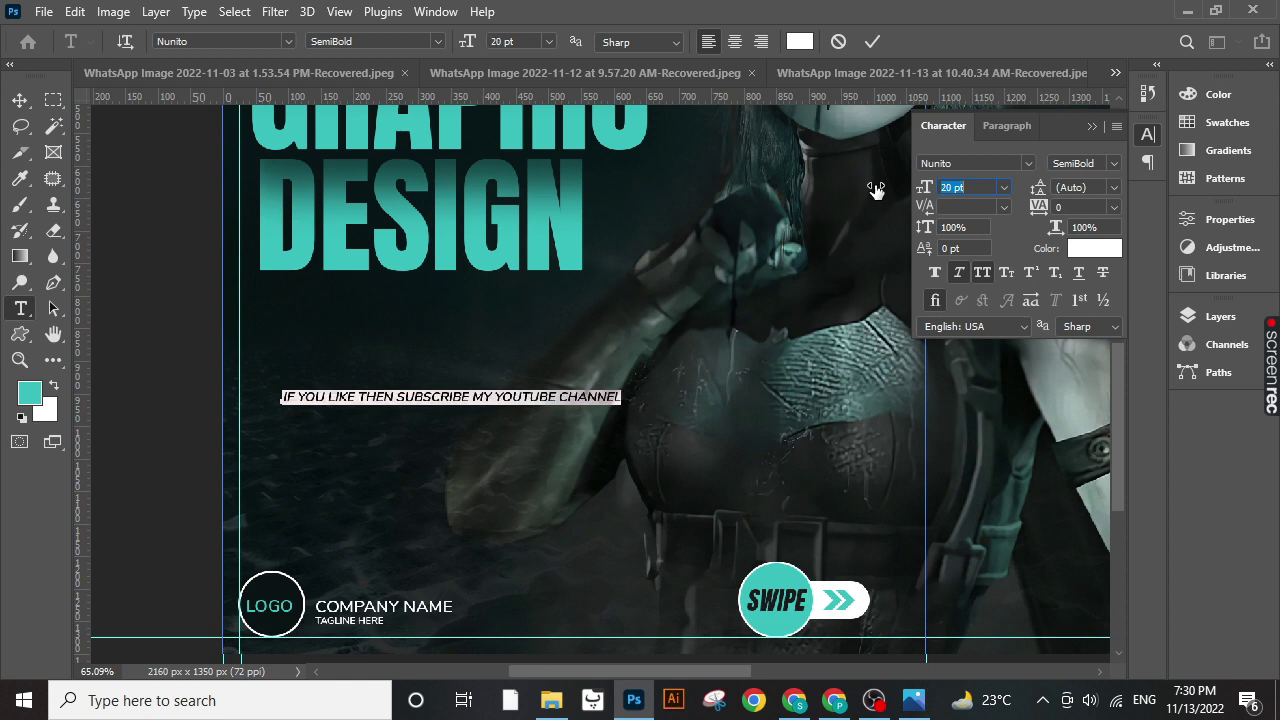
pyautogui.moveTo(875, 190); pyautogui.dragTo(866, 188)
pyautogui.moveTo(686, 393); pyautogui.dragTo(665, 278)
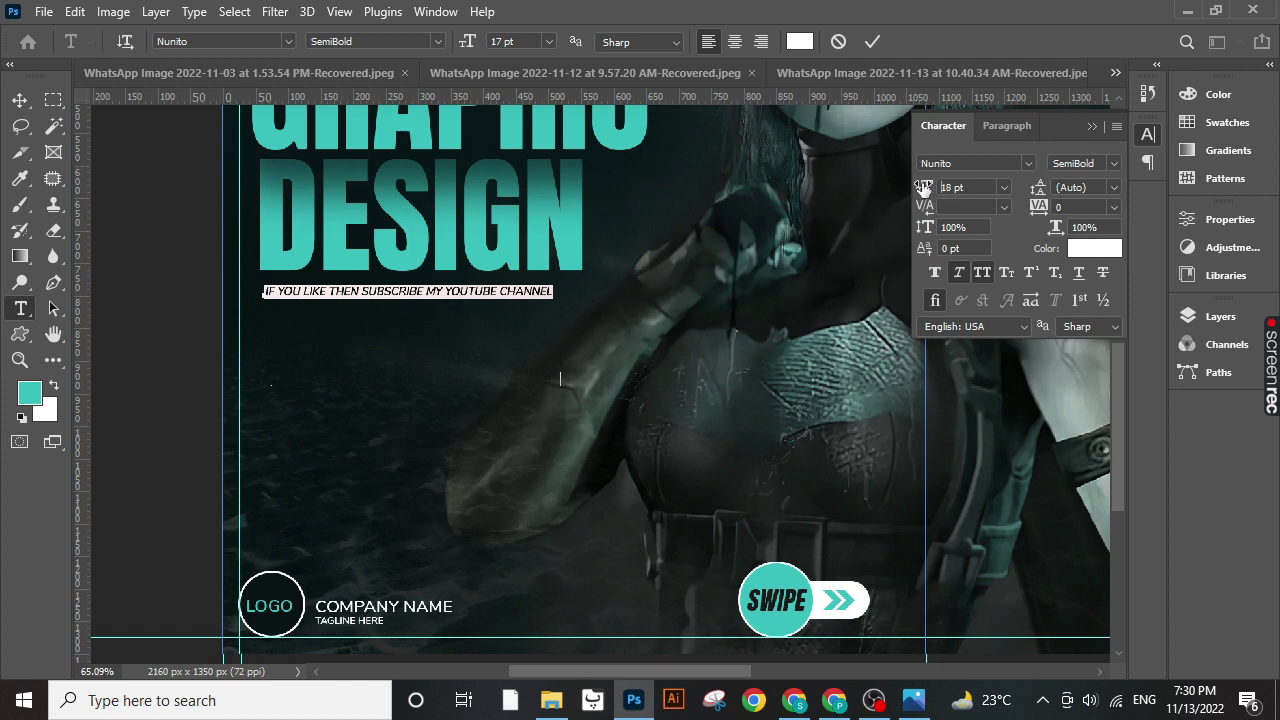
pyautogui.moveTo(923, 188); pyautogui.dragTo(927, 188)
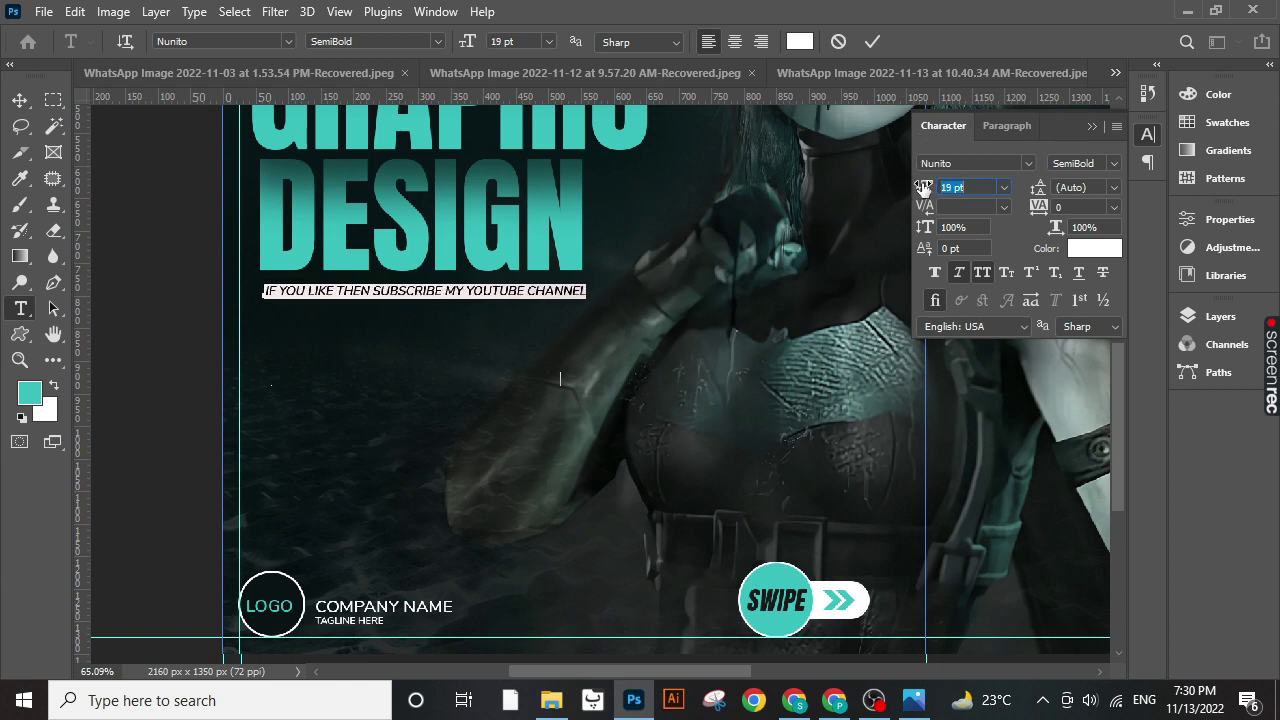
pyautogui.click(981, 274)
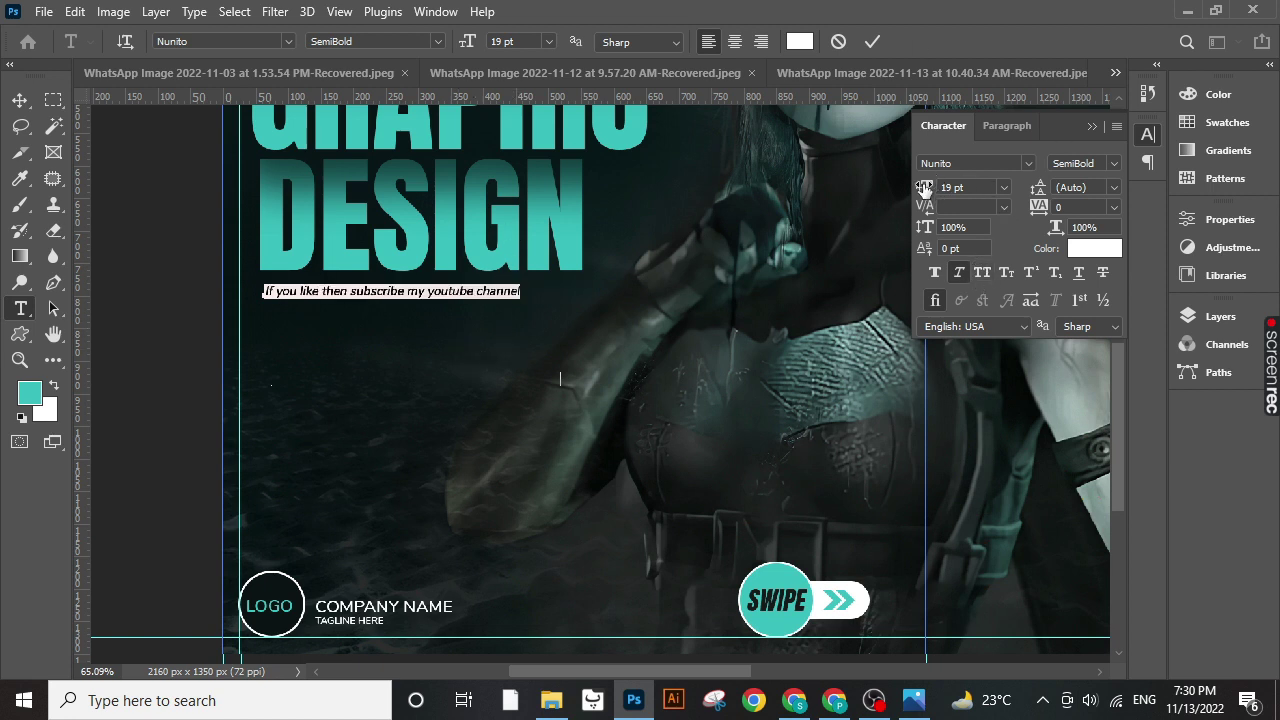
pyautogui.moveTo(923, 188); pyautogui.dragTo(928, 189)
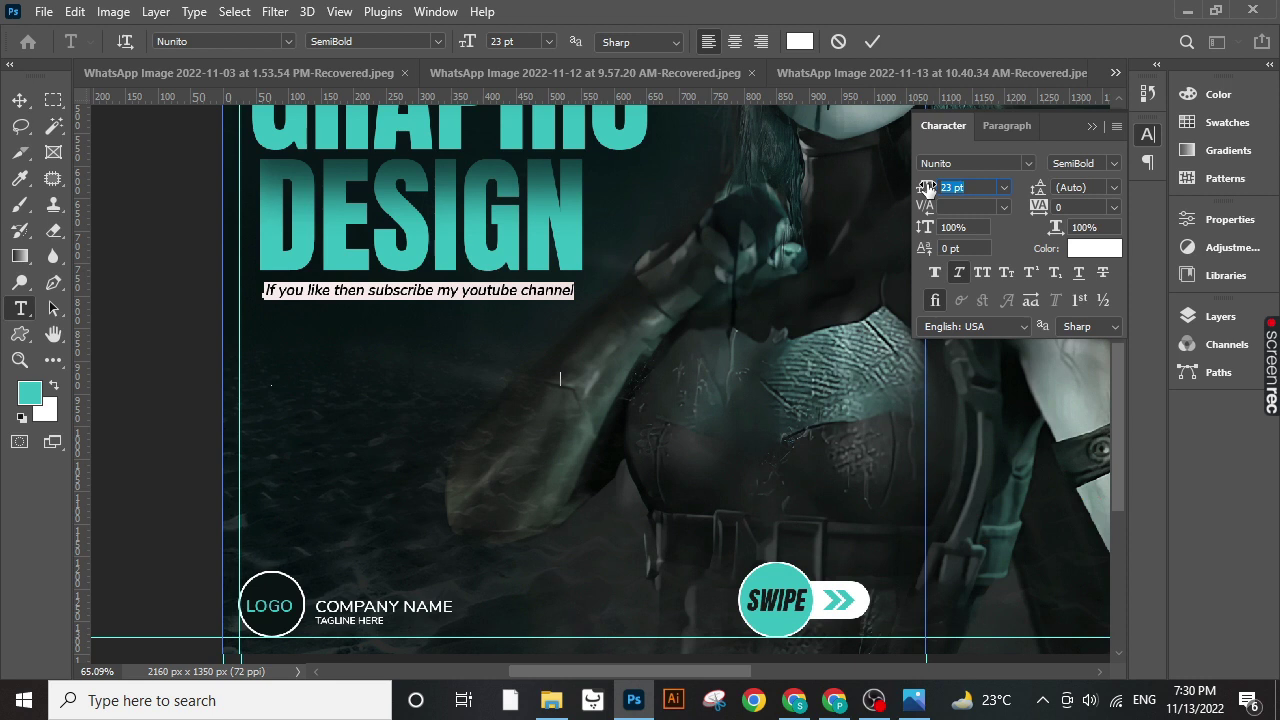
pyautogui.moveTo(927, 188); pyautogui.dragTo(930, 188)
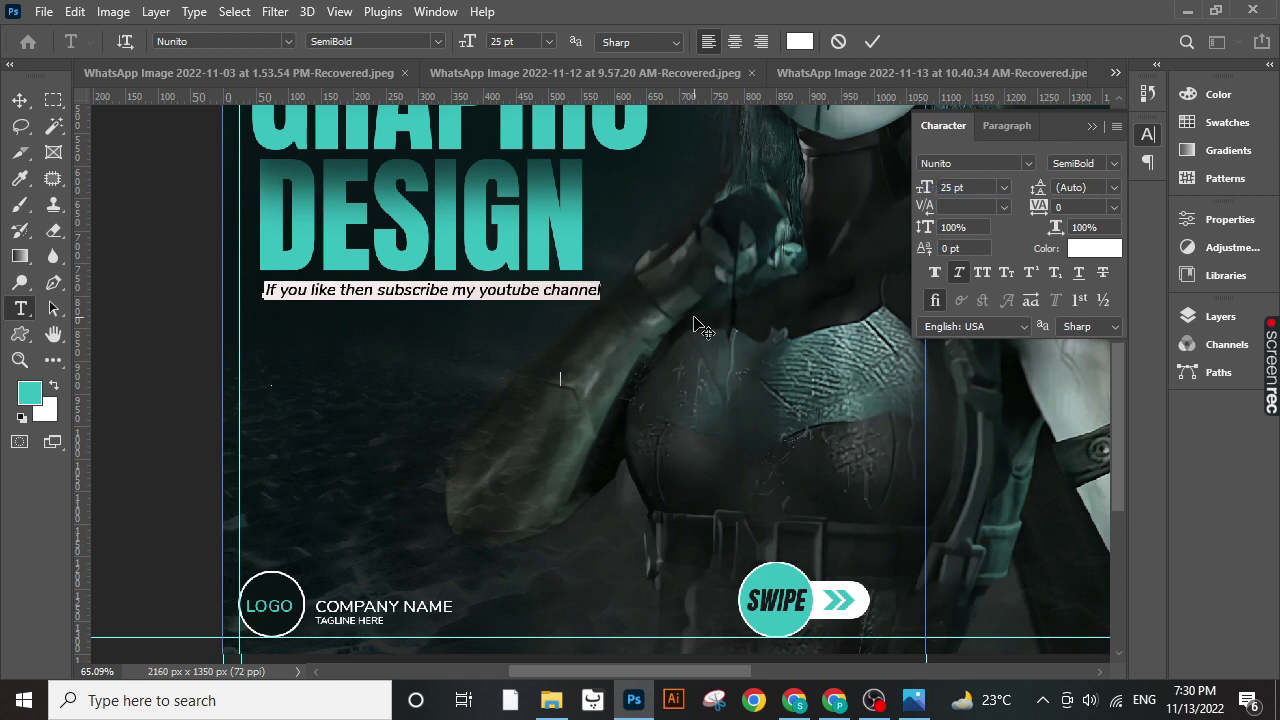
pyautogui.moveTo(702, 329); pyautogui.dragTo(697, 325)
pyautogui.click(879, 44)
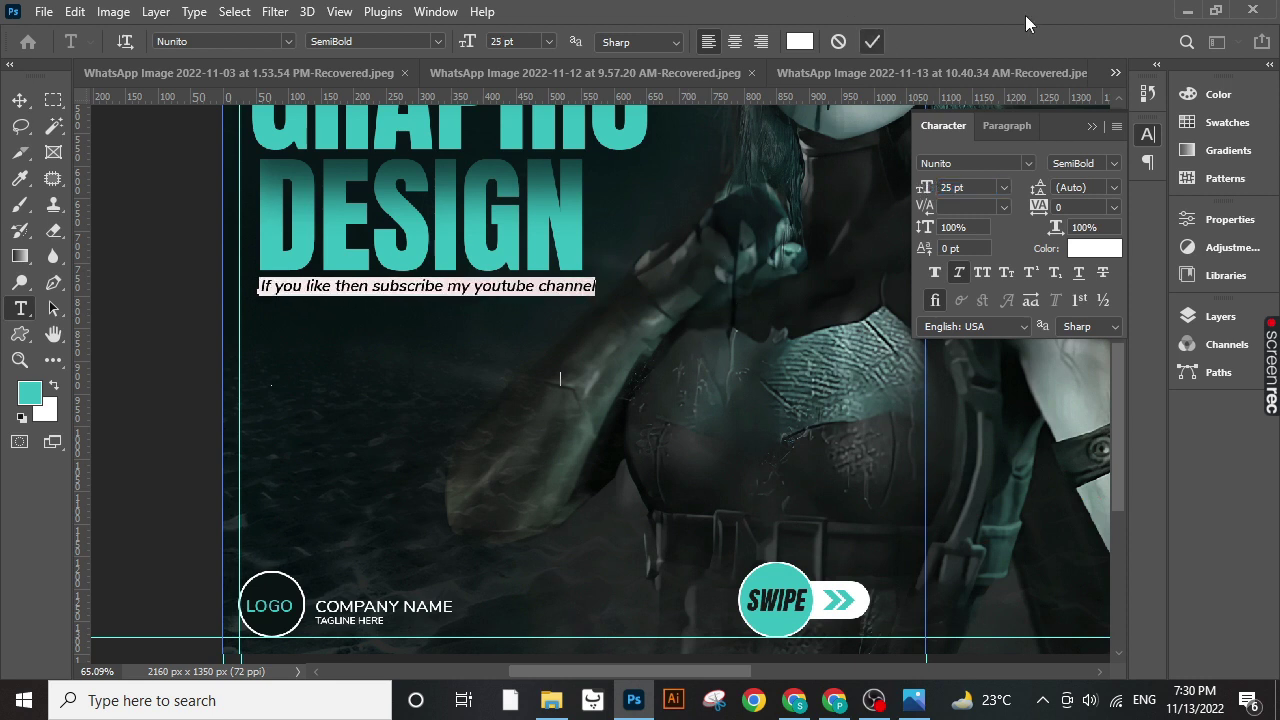
pyautogui.scroll(-2, 603, 350)
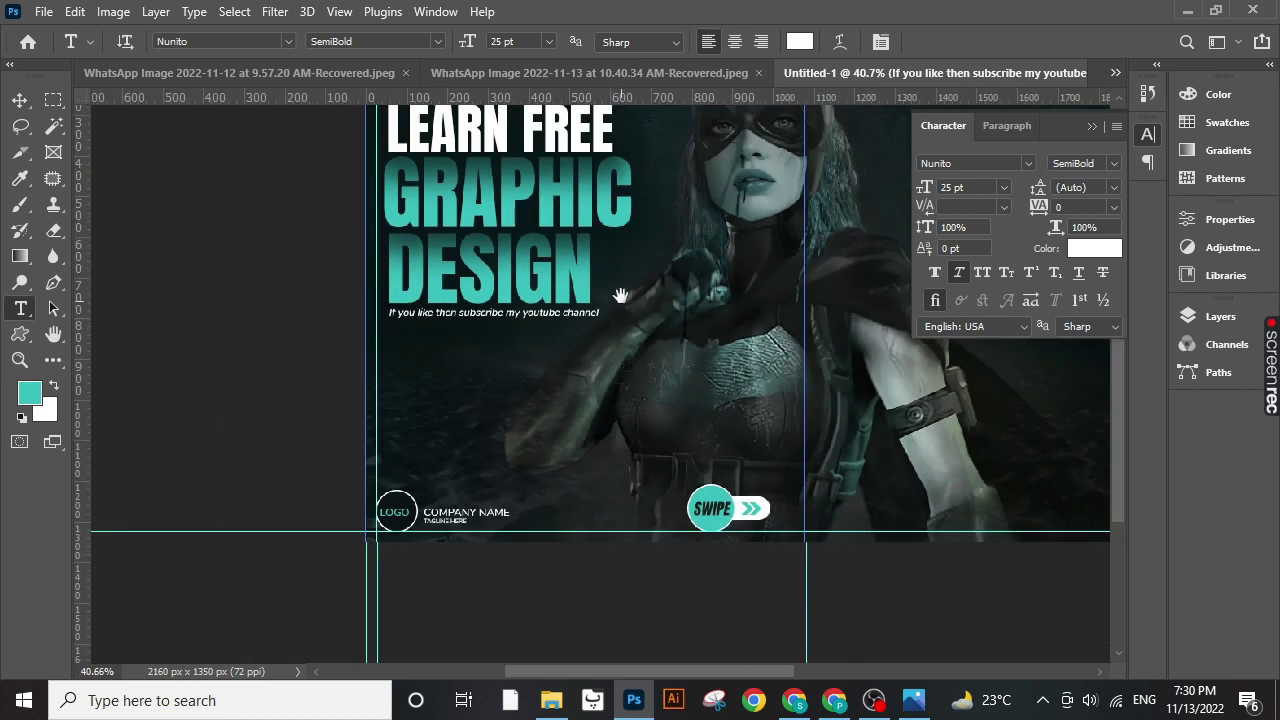
# - Select the title and subtitle layers and nudge them down together
pyautogui.moveTo(619, 294); pyautogui.dragTo(568, 395)
pyautogui.click(19, 98)
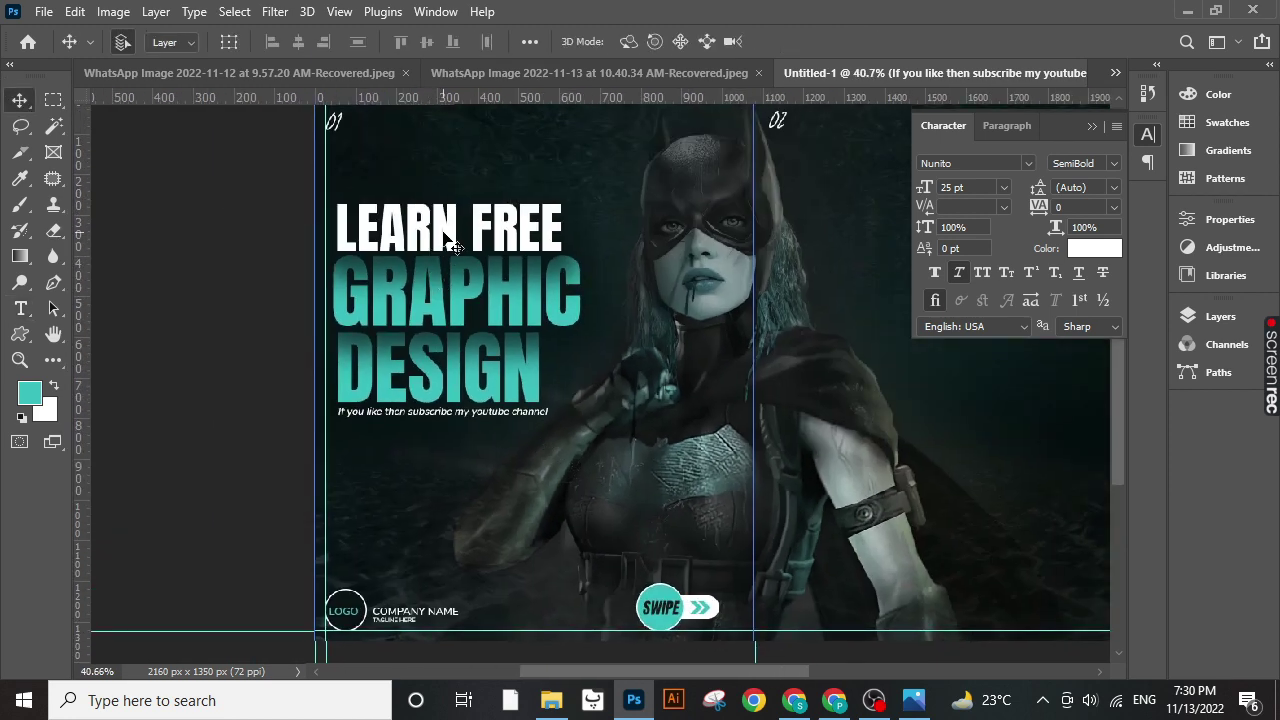
pyautogui.keyDown('shift'); pyautogui.click(453, 247); pyautogui.keyUp('shift')
pyautogui.keyDown('shift'); pyautogui.click(470, 365); pyautogui.keyUp('shift')
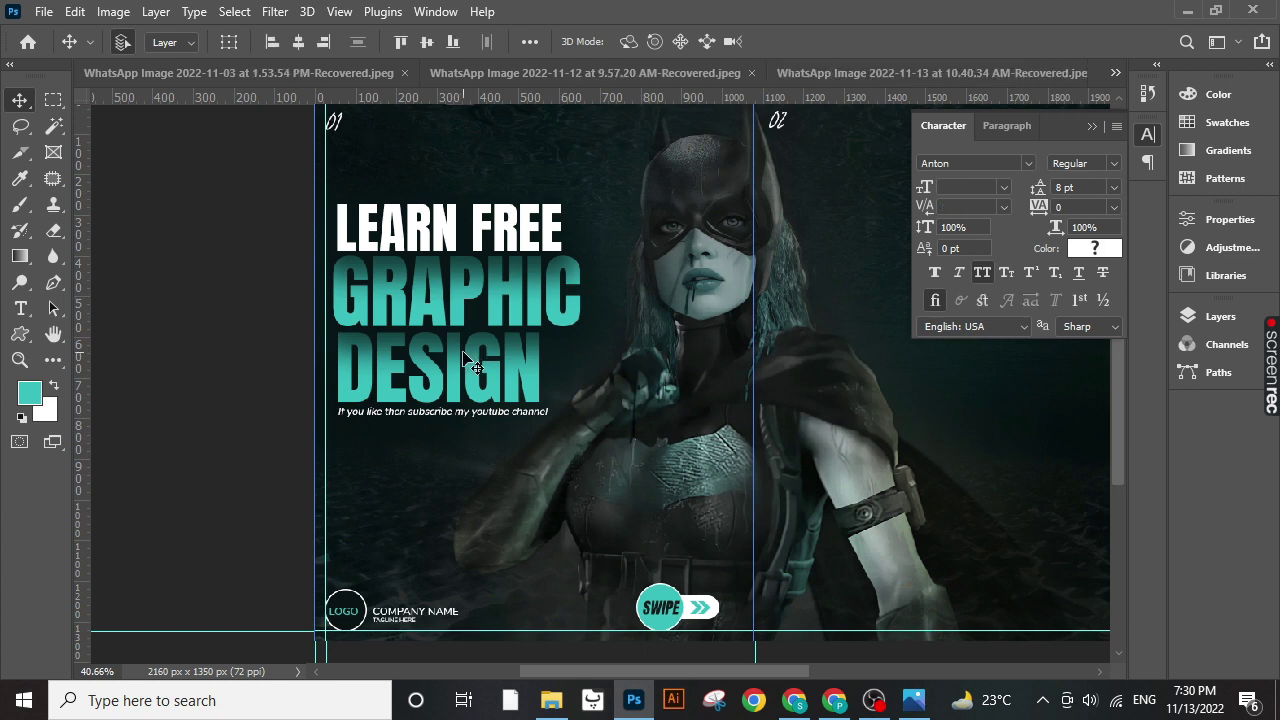
pyautogui.keyDown('shift'); pyautogui.click(503, 414); pyautogui.keyUp('shift')
pyautogui.hotkey('shift', 'Down')
pyautogui.hotkey('shift', 'Down')
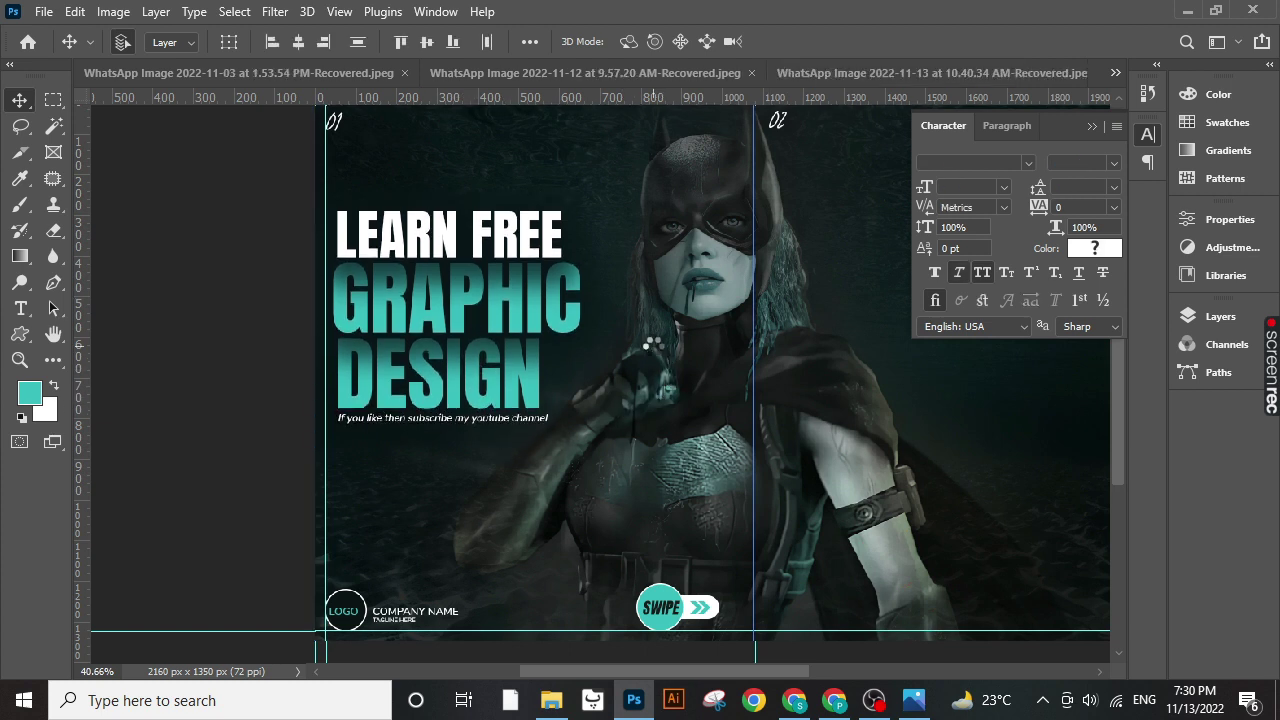
pyautogui.hotkey('shift', 'Down')
pyautogui.hotkey('shift', 'Down')
pyautogui.hotkey('shift', 'Down')
pyautogui.hotkey('shift', 'Down')
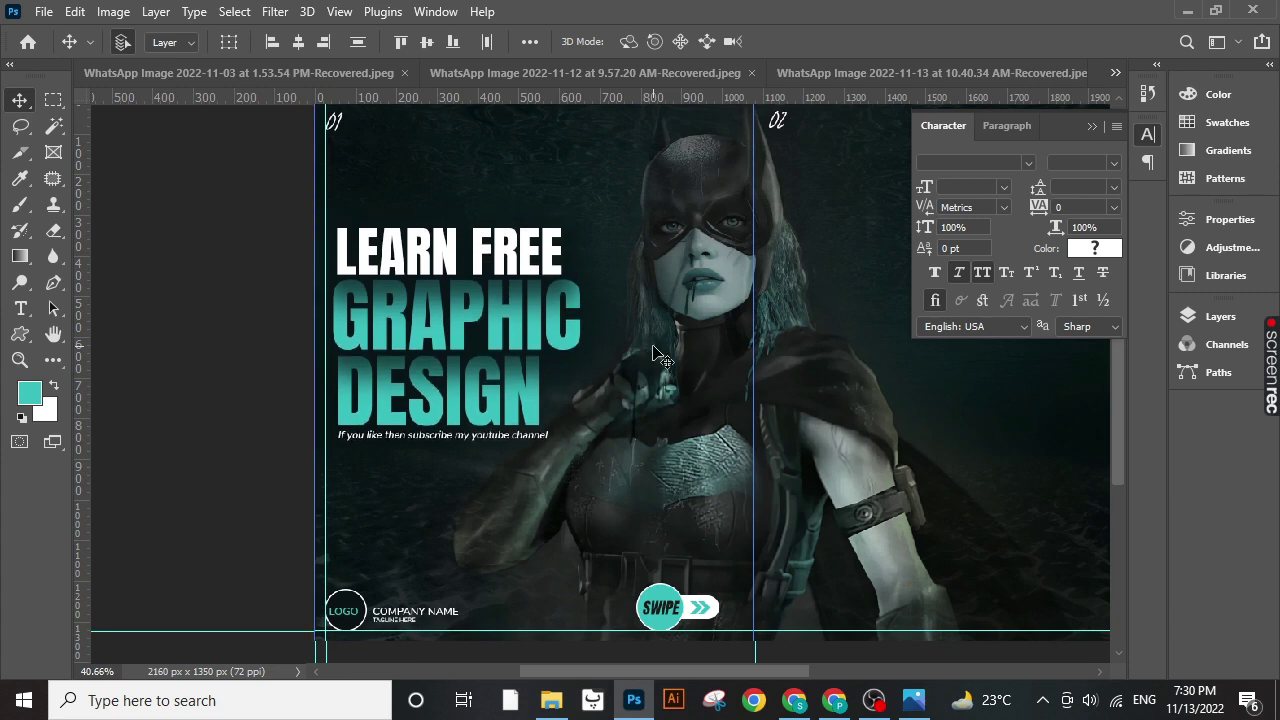
# - Pan the view across to the second slide
pyautogui.scroll(-3, 660, 355)
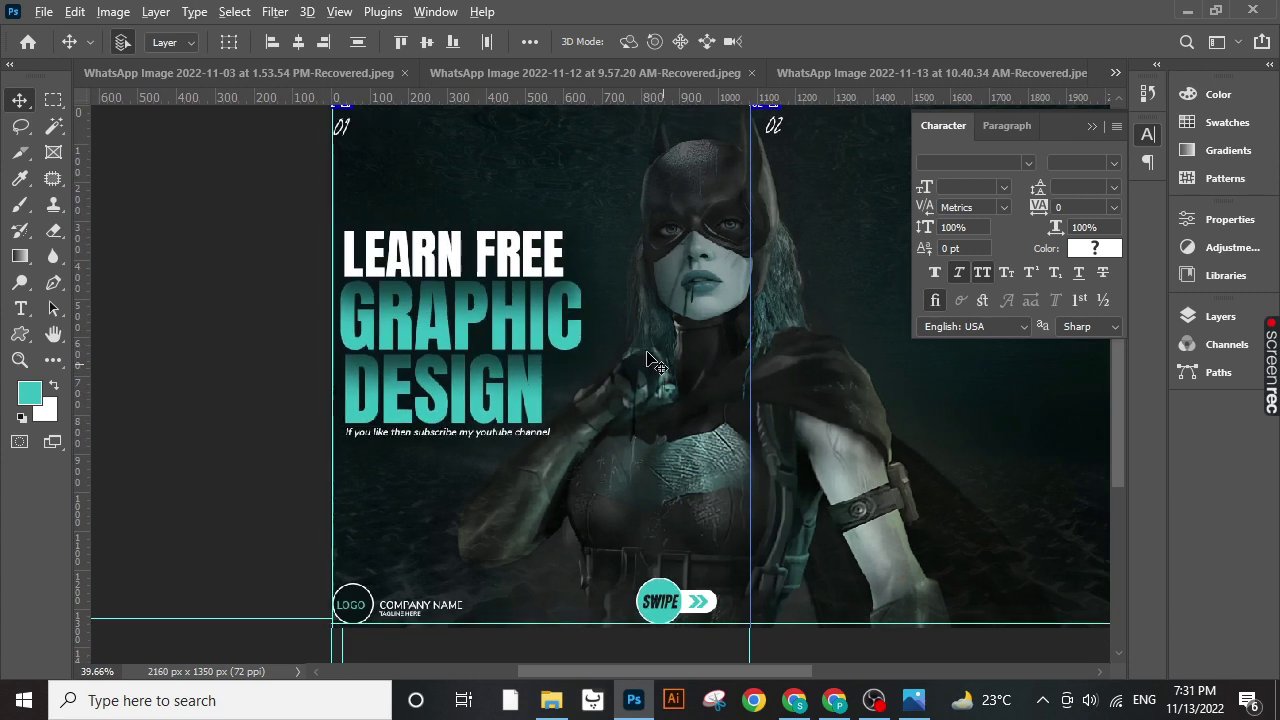
pyautogui.scroll(1, 620, 362)
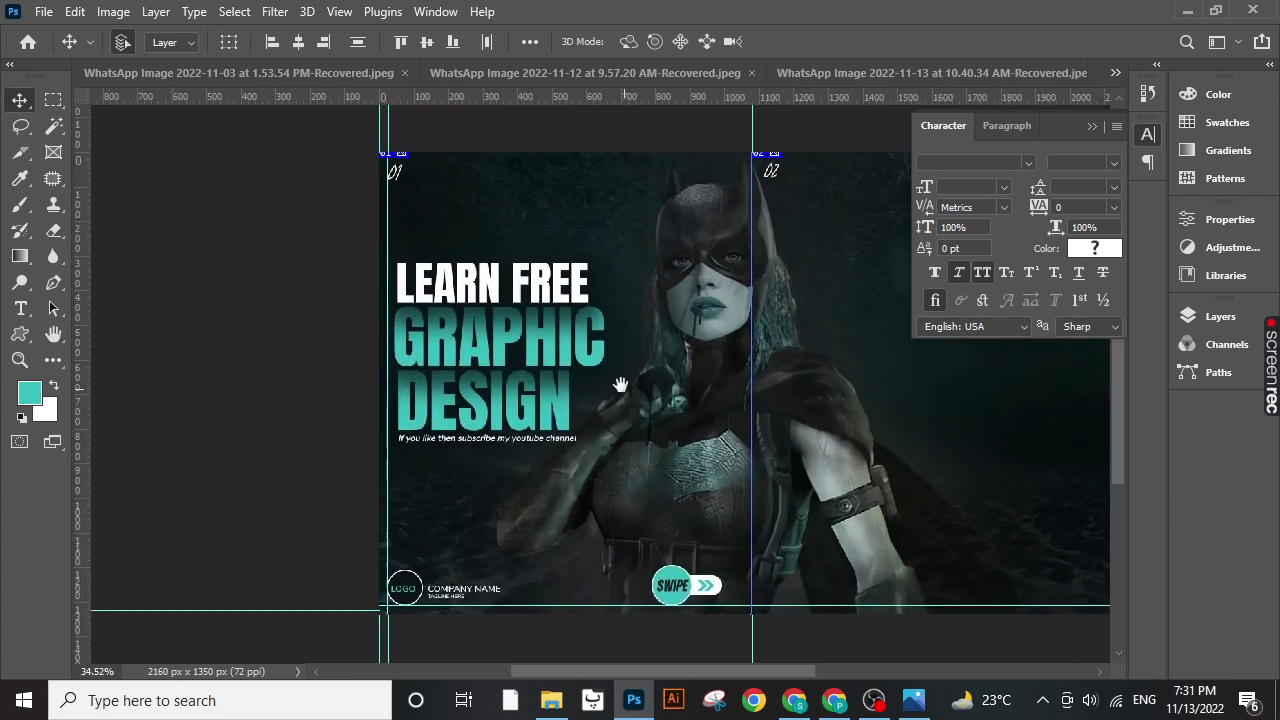
pyautogui.moveTo(606, 364); pyautogui.dragTo(590, 362)
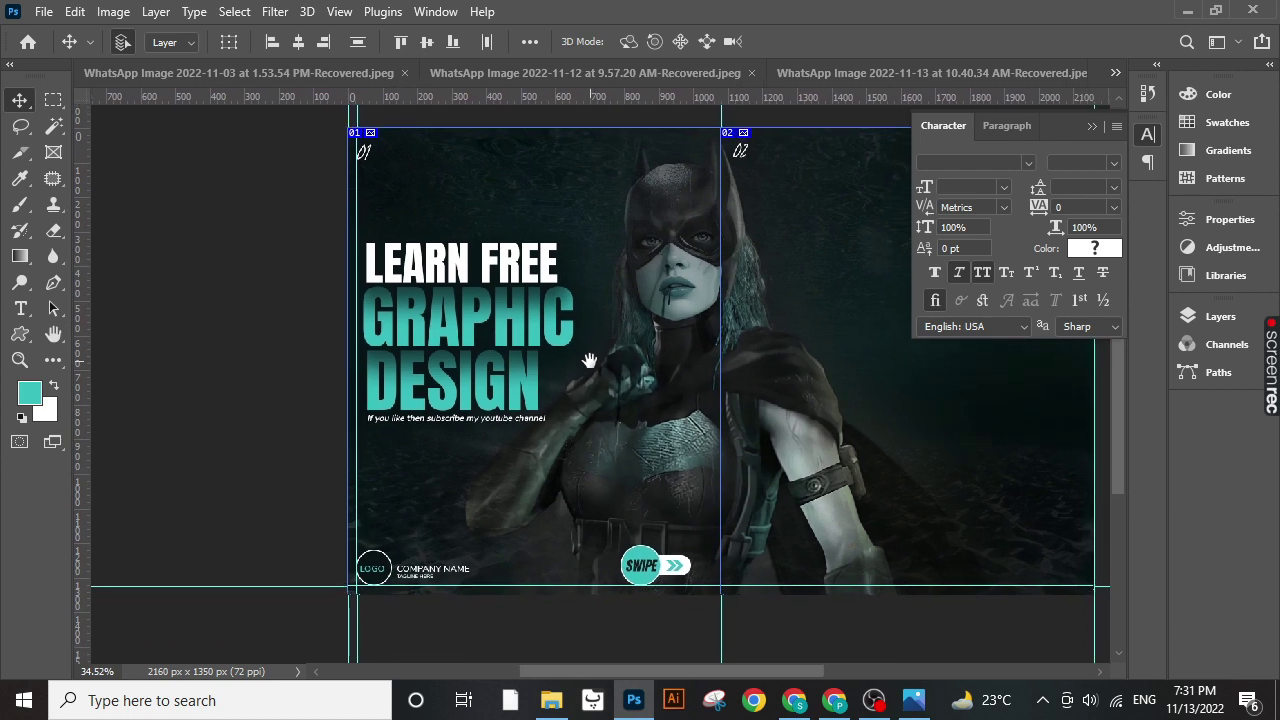
pyautogui.scroll(-2, 580, 348)
pyautogui.hscroll(5, 755, 440)
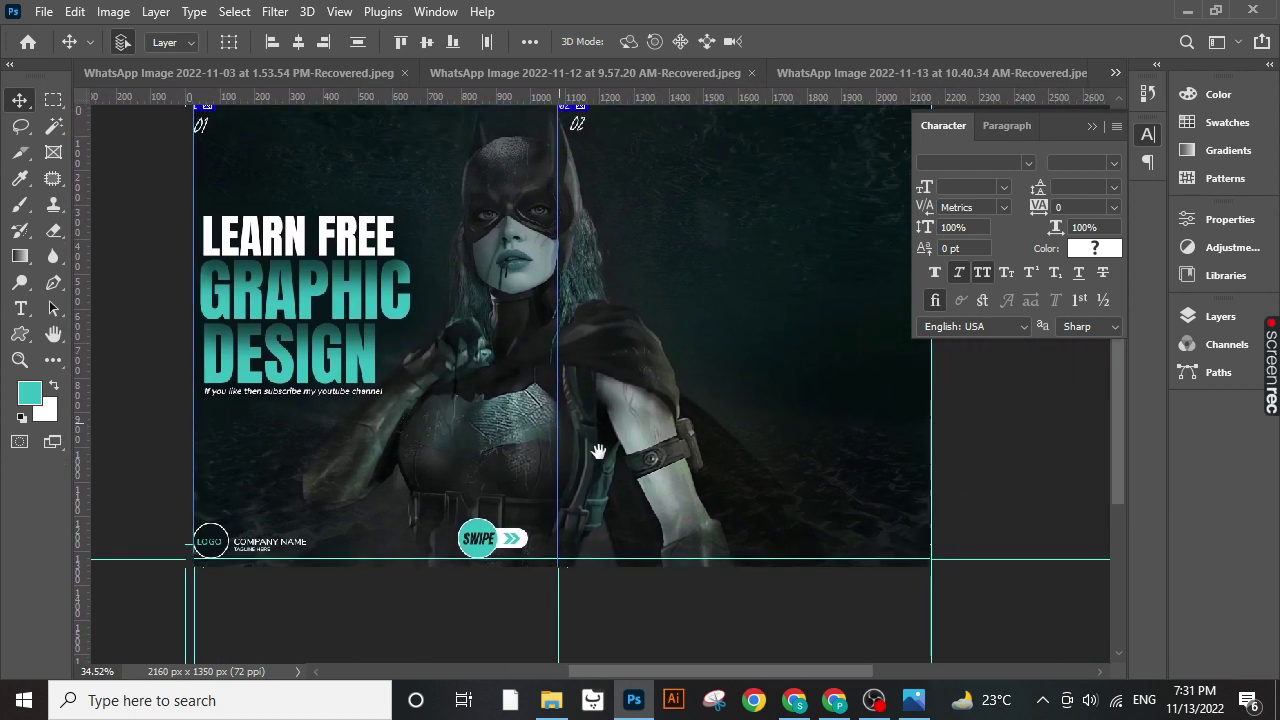
pyautogui.scroll(2, 691, 374)
# - Start a placeholder text line on slide two set in Anton
pyautogui.click(22, 311)
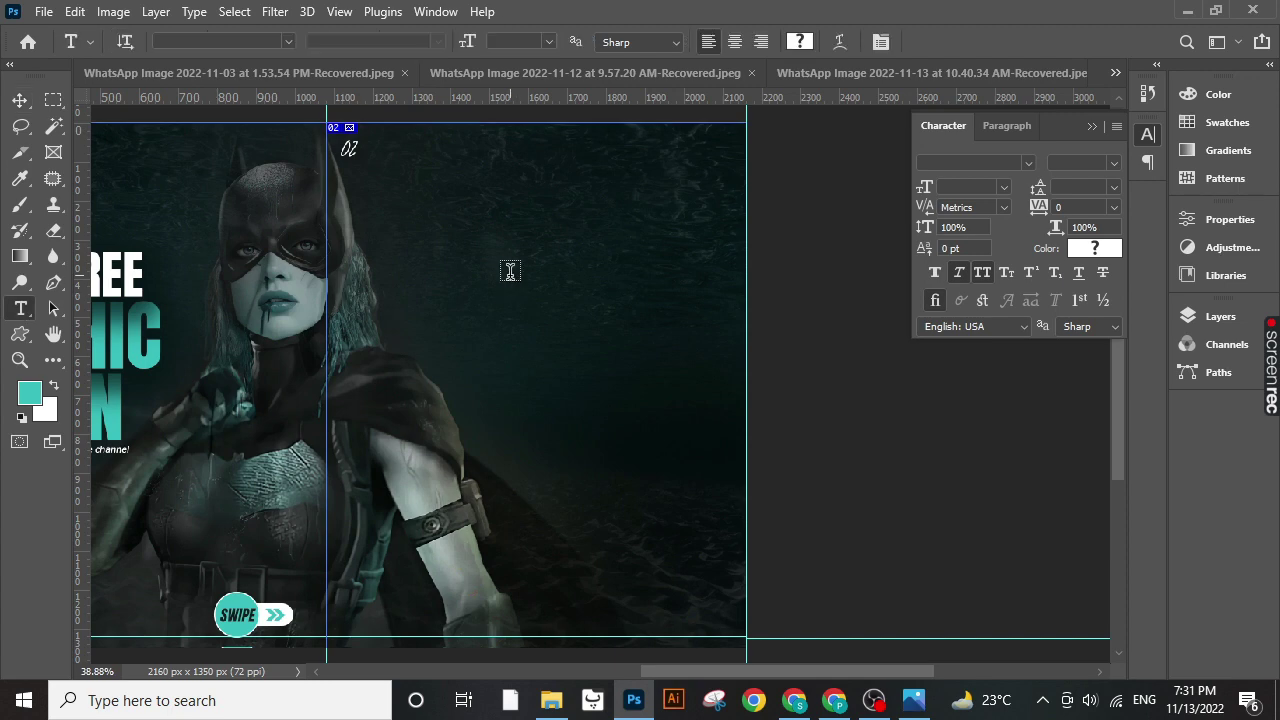
pyautogui.click(509, 265)
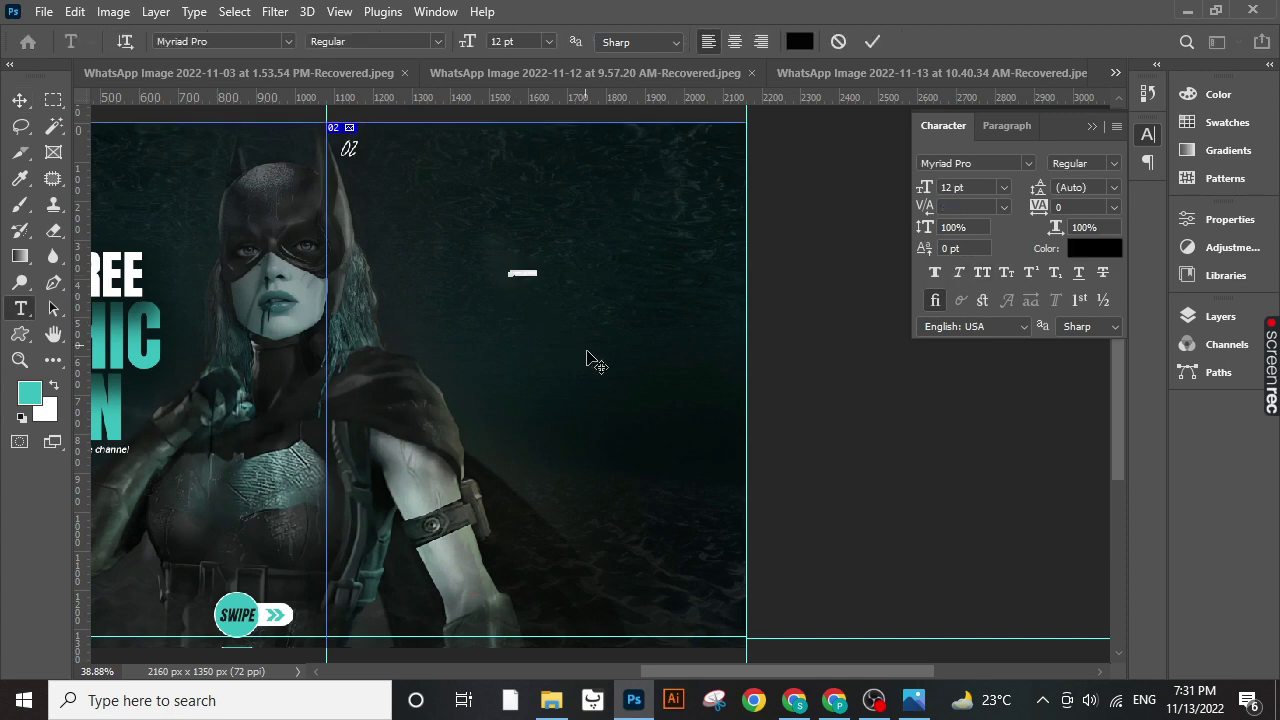
pyautogui.click(240, 42)
pyautogui.write('anton')
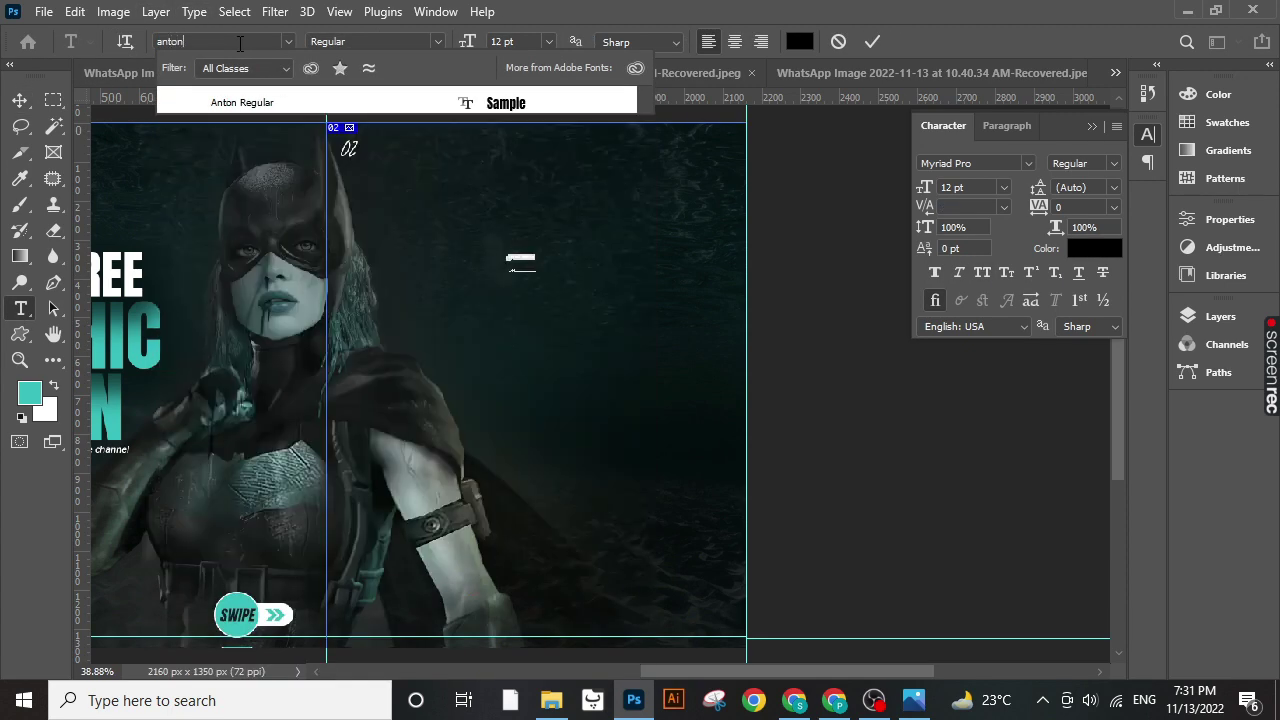
pyautogui.click(255, 105)
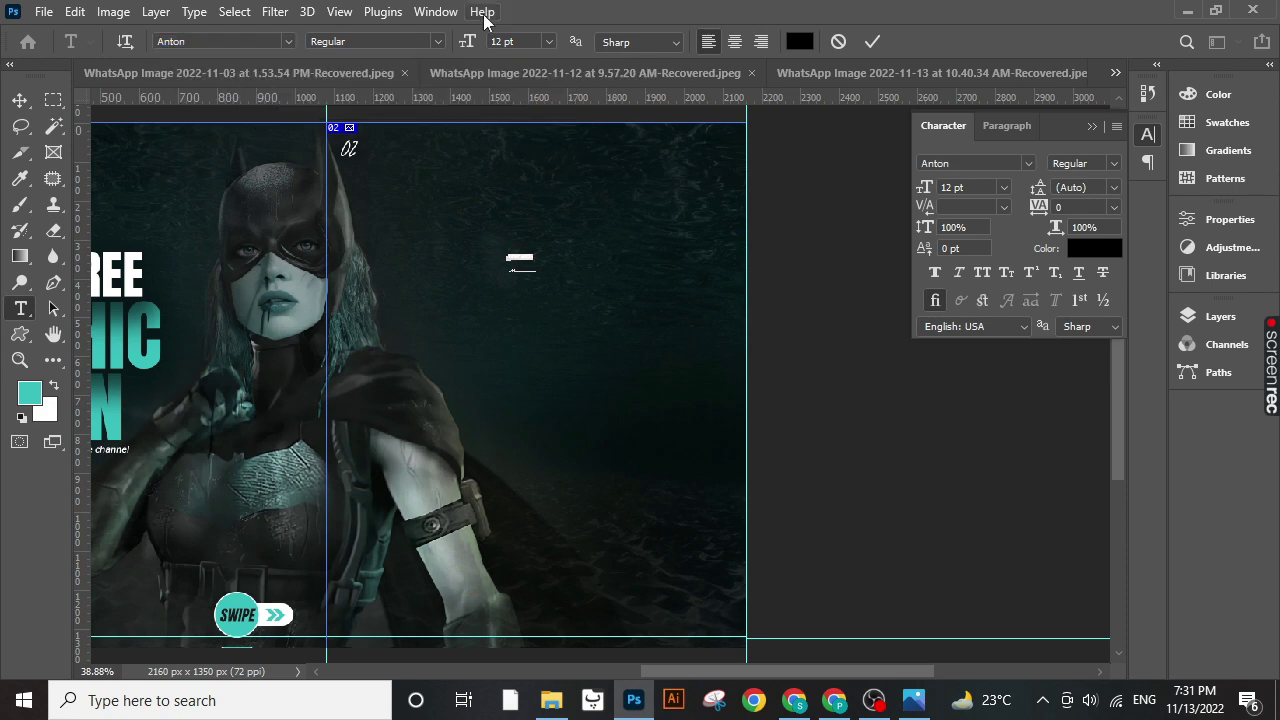
pyautogui.moveTo(466, 45); pyautogui.dragTo(514, 46)
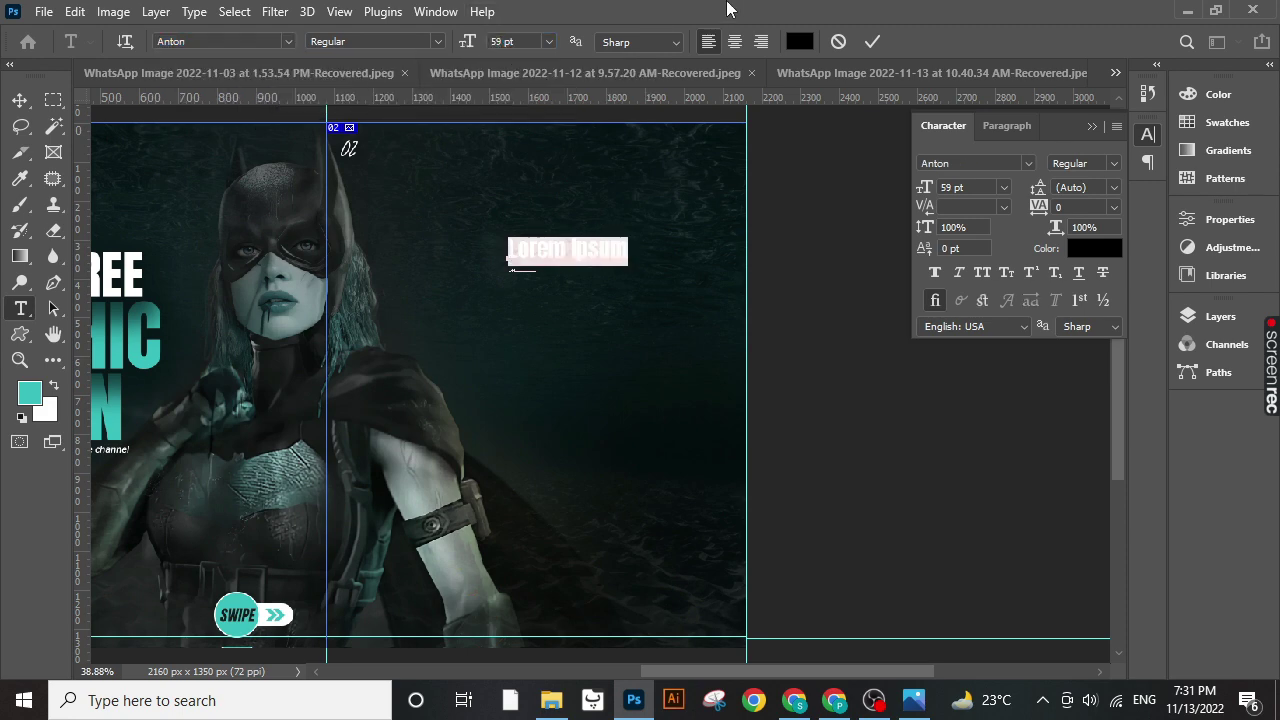
# - Make the placeholder white (ffffff), all caps, and 90 pt
pyautogui.click(799, 41)
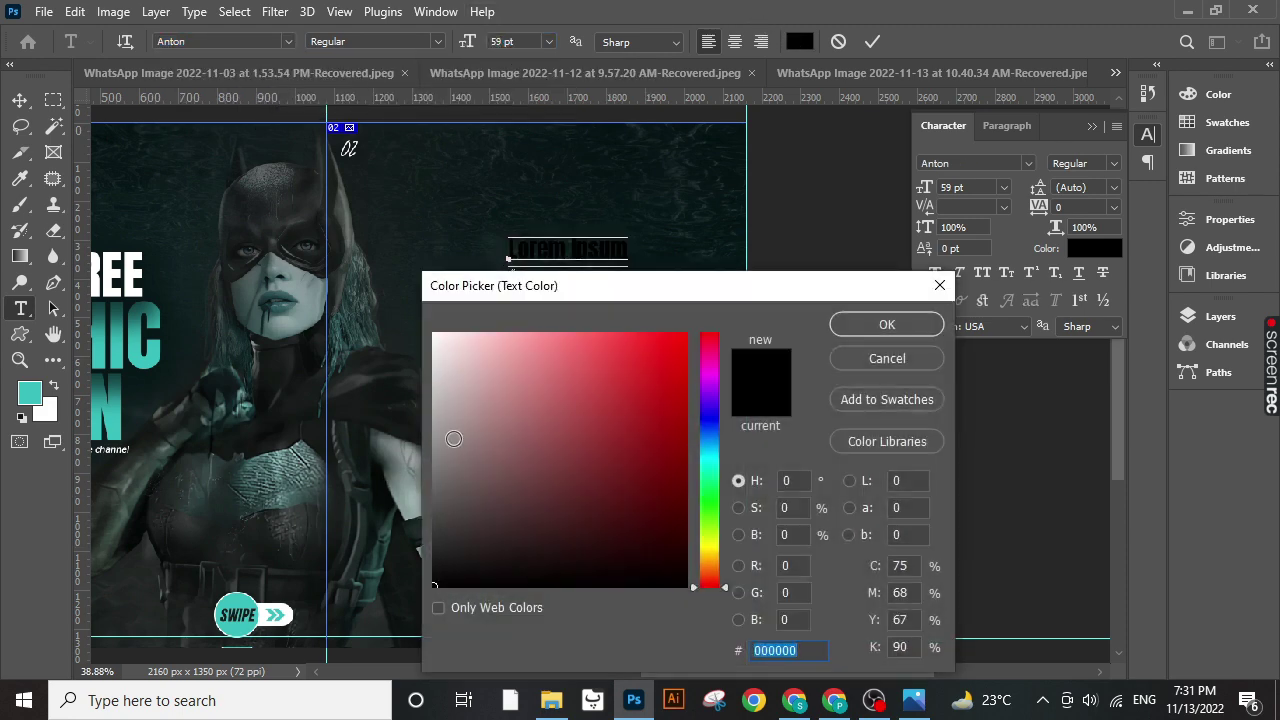
pyautogui.write('ffffff')
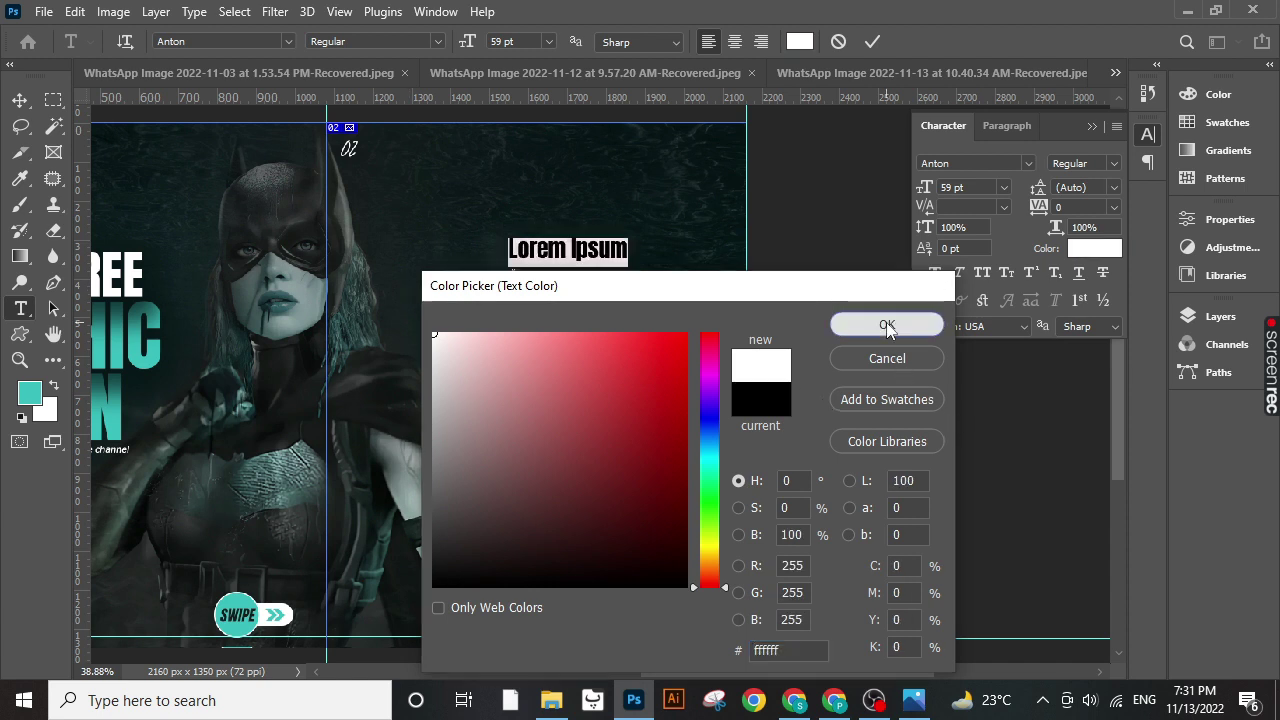
pyautogui.click(886, 323)
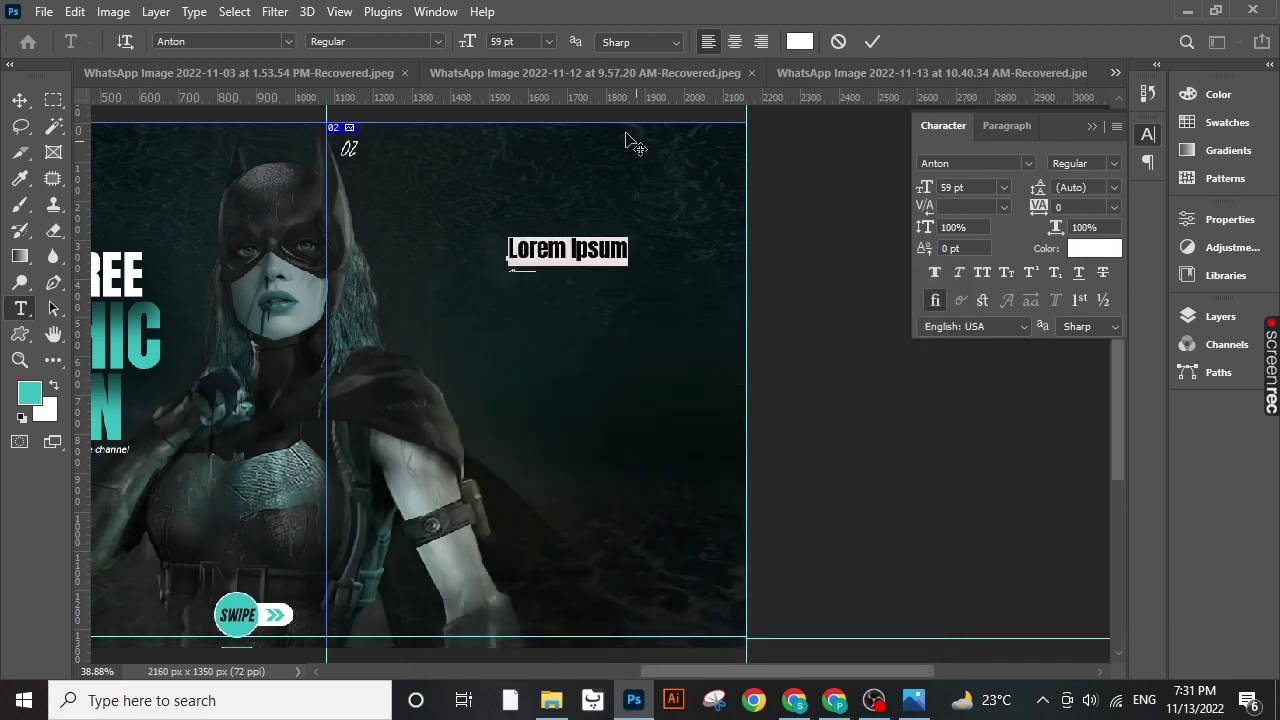
pyautogui.click(982, 272)
pyautogui.moveTo(694, 340); pyautogui.dragTo(669, 345)
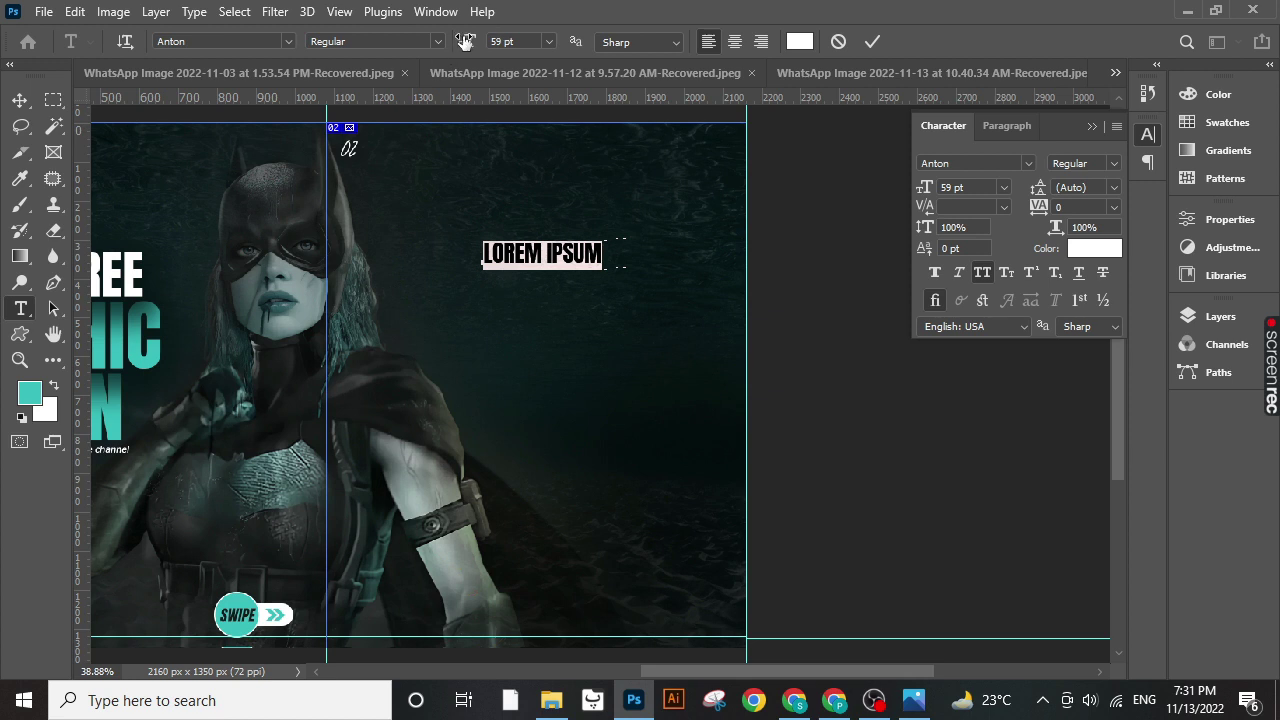
pyautogui.moveTo(465, 41); pyautogui.dragTo(496, 41)
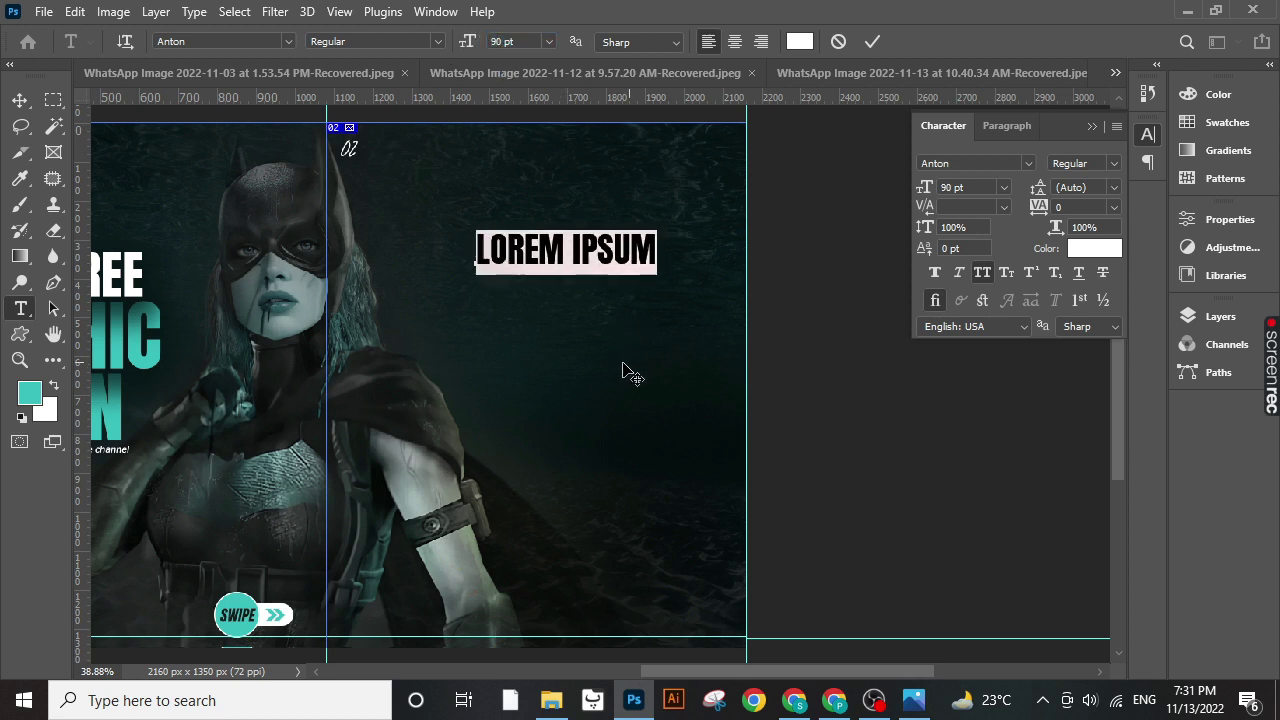
# - Type SAVE and enlarge it to 193 pt
pyautogui.write('S')
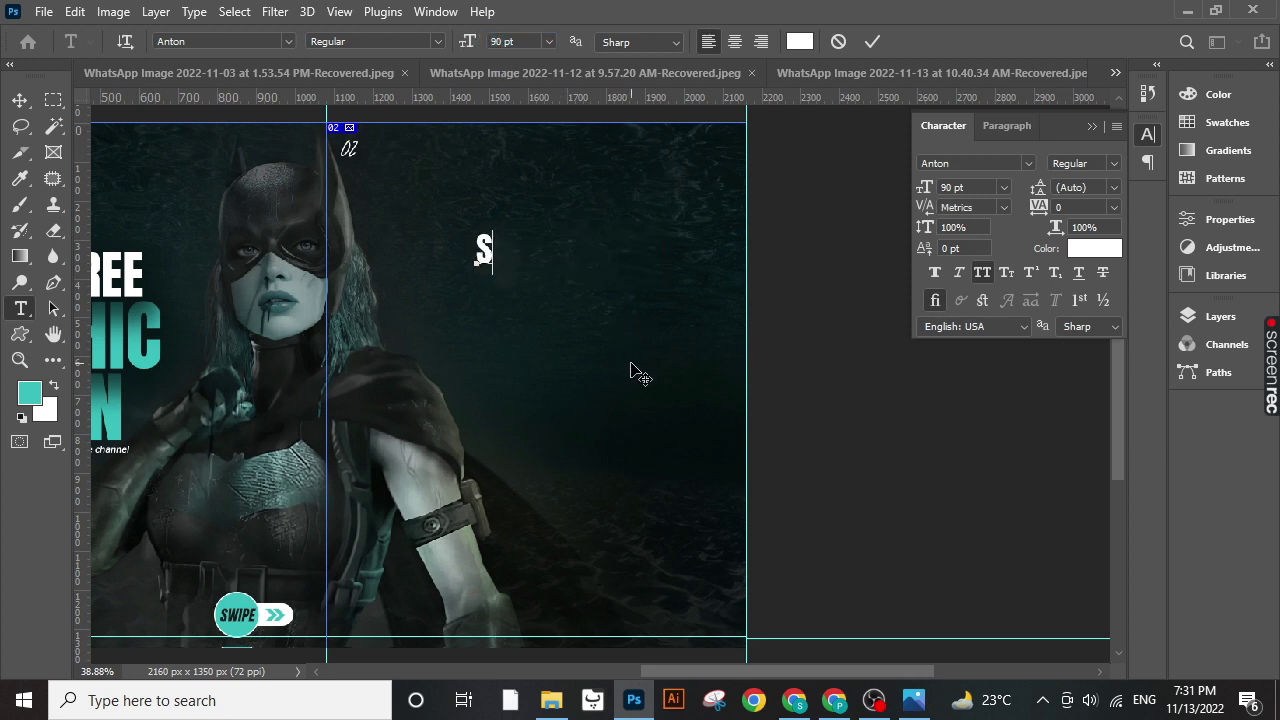
pyautogui.write('AVE')
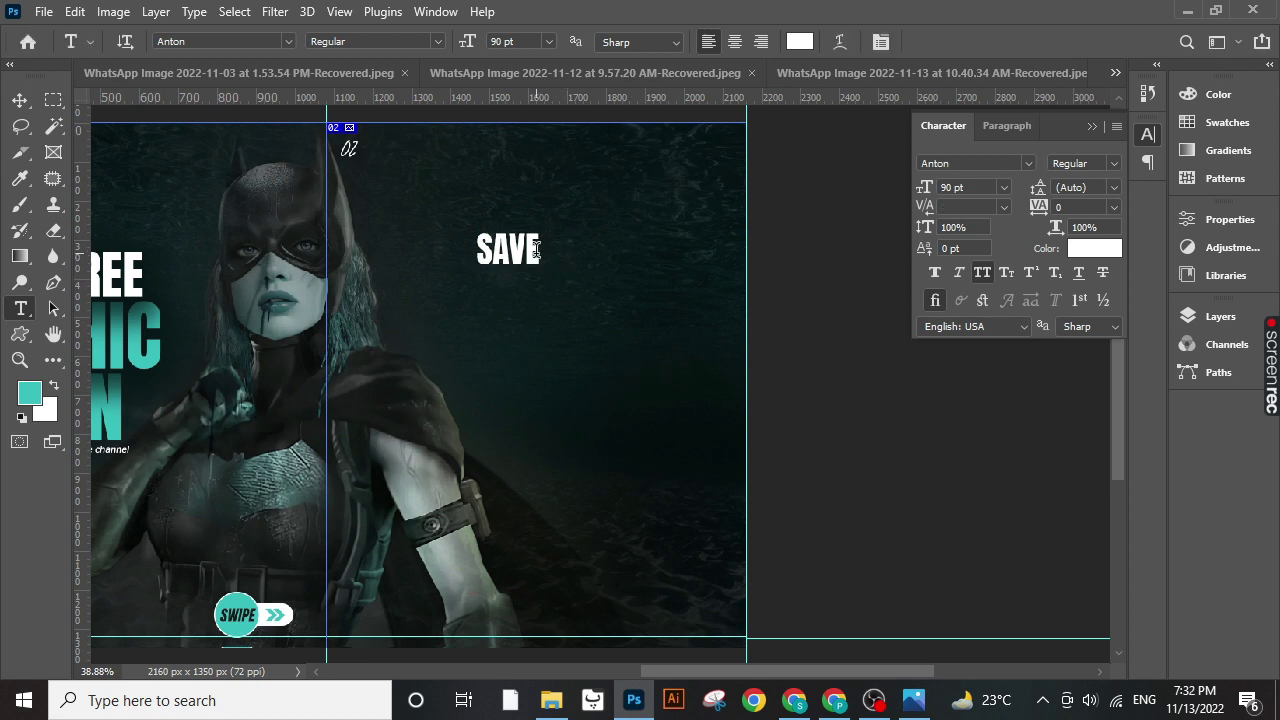
pyautogui.moveTo(540, 250); pyautogui.dragTo(476, 252)
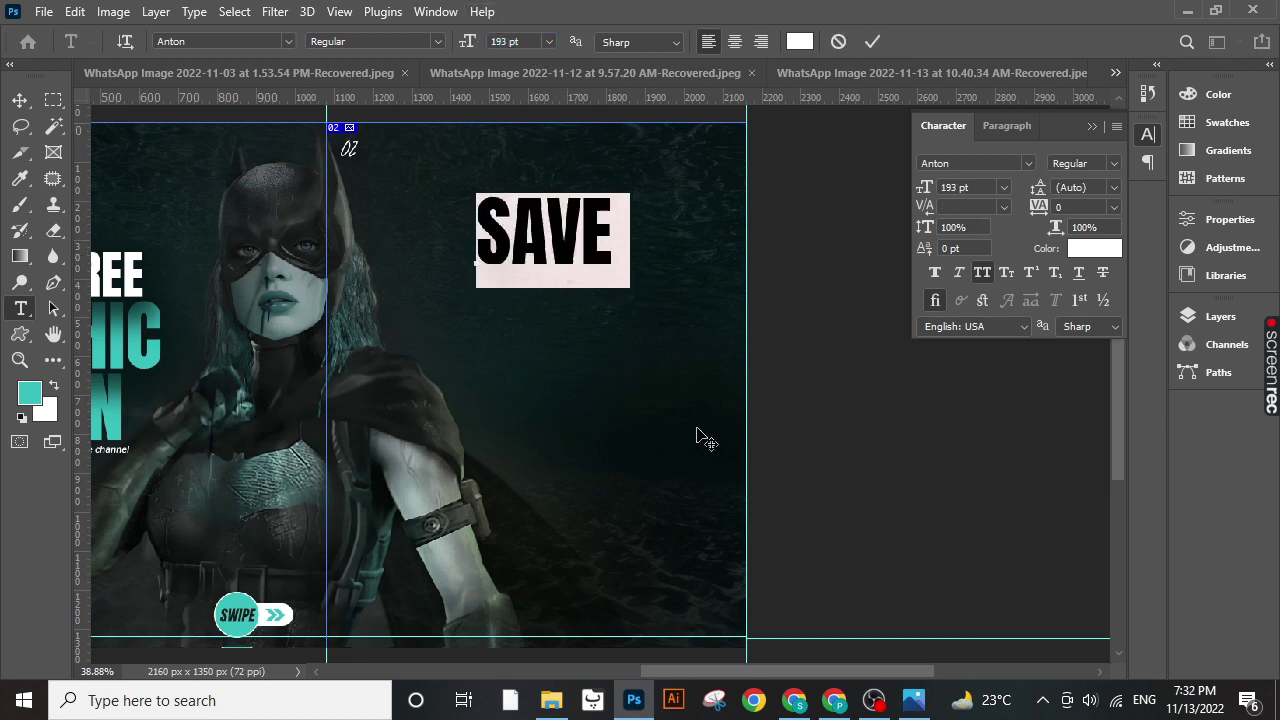
pyautogui.moveTo(467, 43); pyautogui.dragTo(689, 503)
pyautogui.click(872, 41)
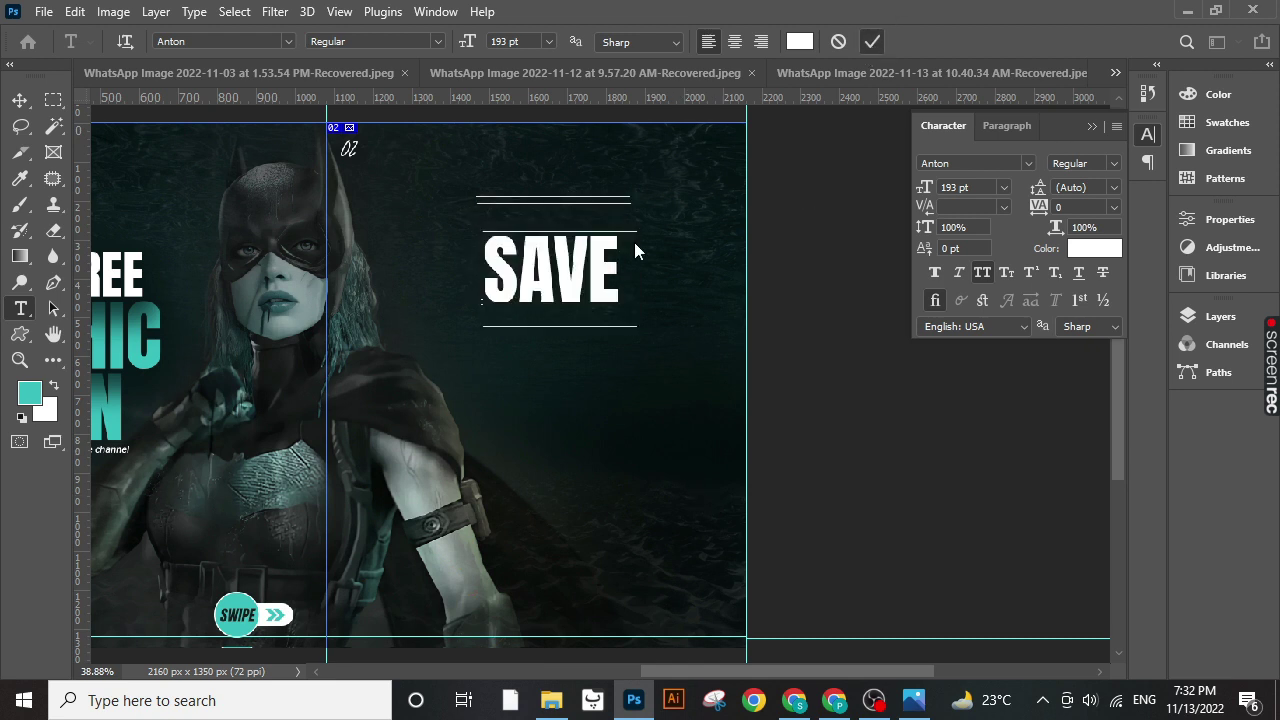
# - Add stacked lines IT FOR, FUTURE and REFEREN beneath SAVE, lining FUTURE up left
pyautogui.click(514, 340)
pyautogui.write('IT')
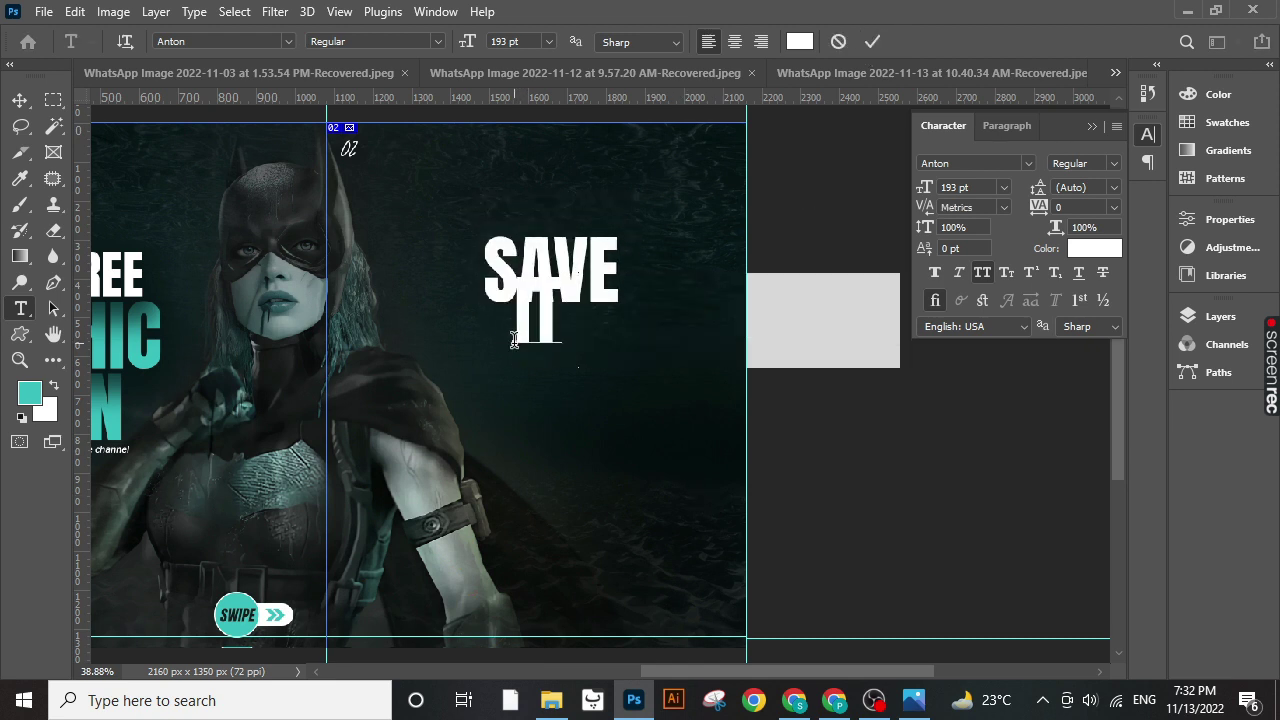
pyautogui.write(' FOR')
pyautogui.hotkey('alt', 'Right')
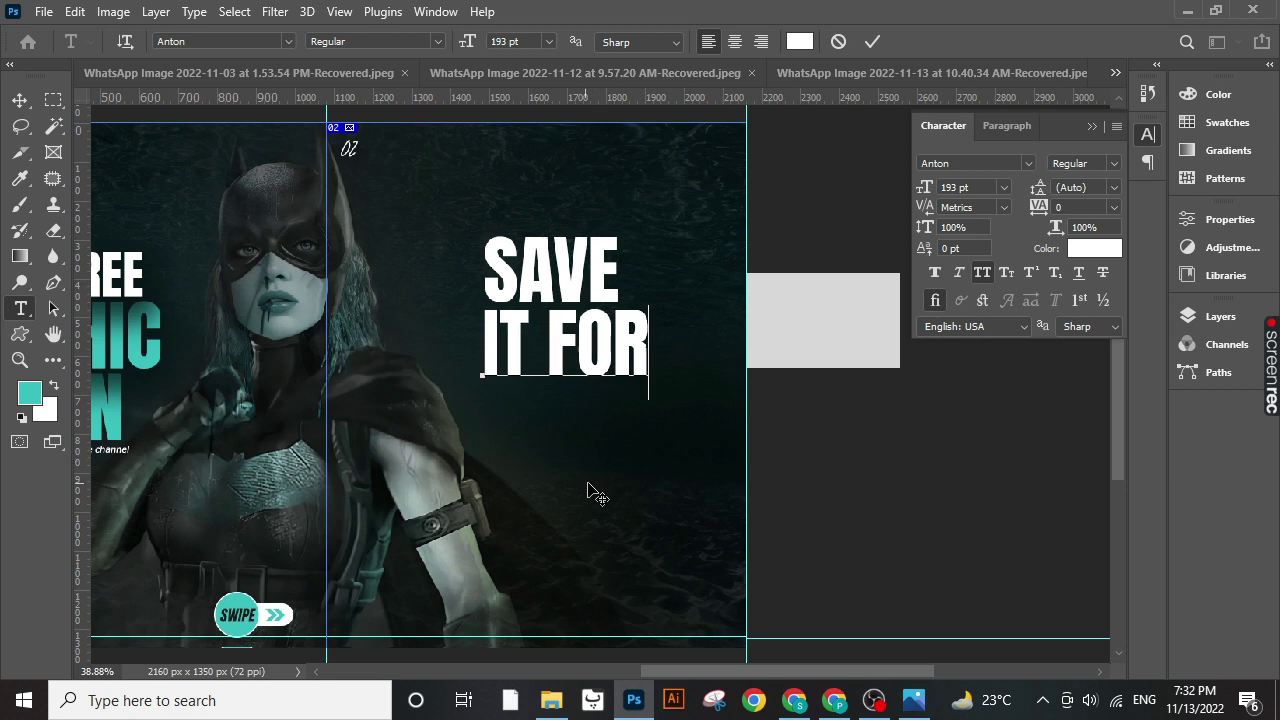
pyautogui.click(871, 41)
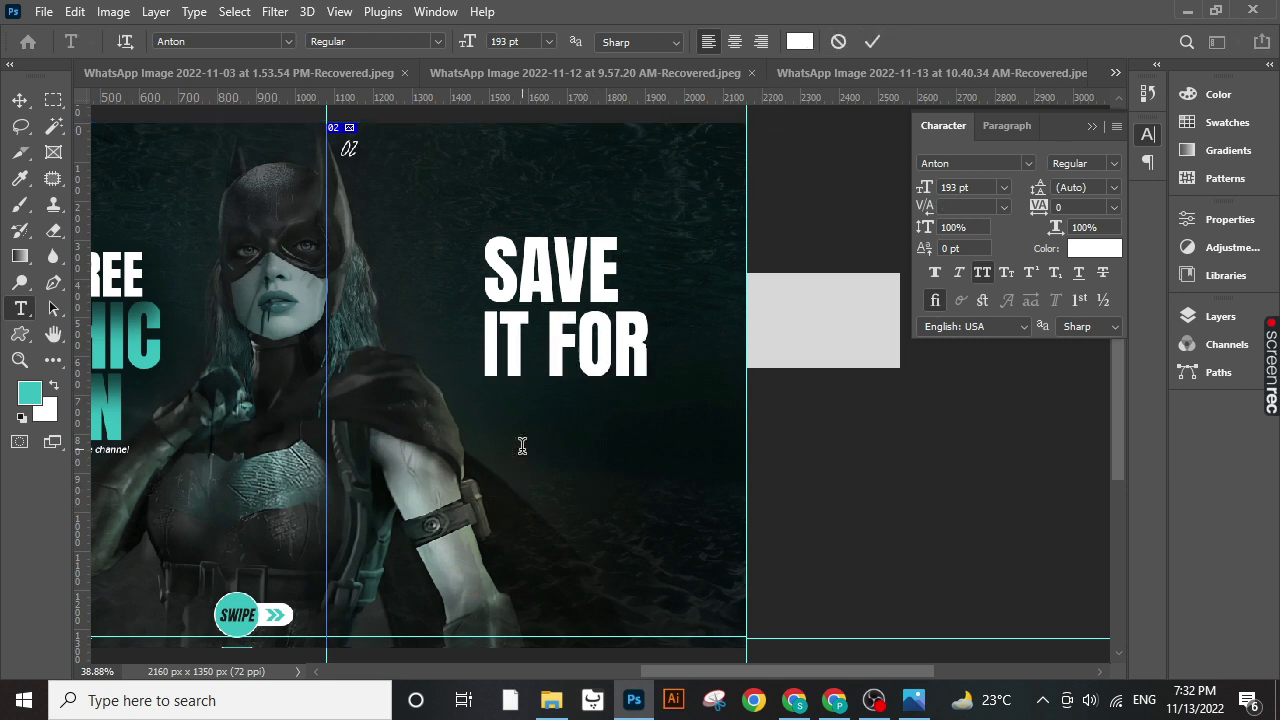
pyautogui.click(522, 445)
pyautogui.write('FUTURE')
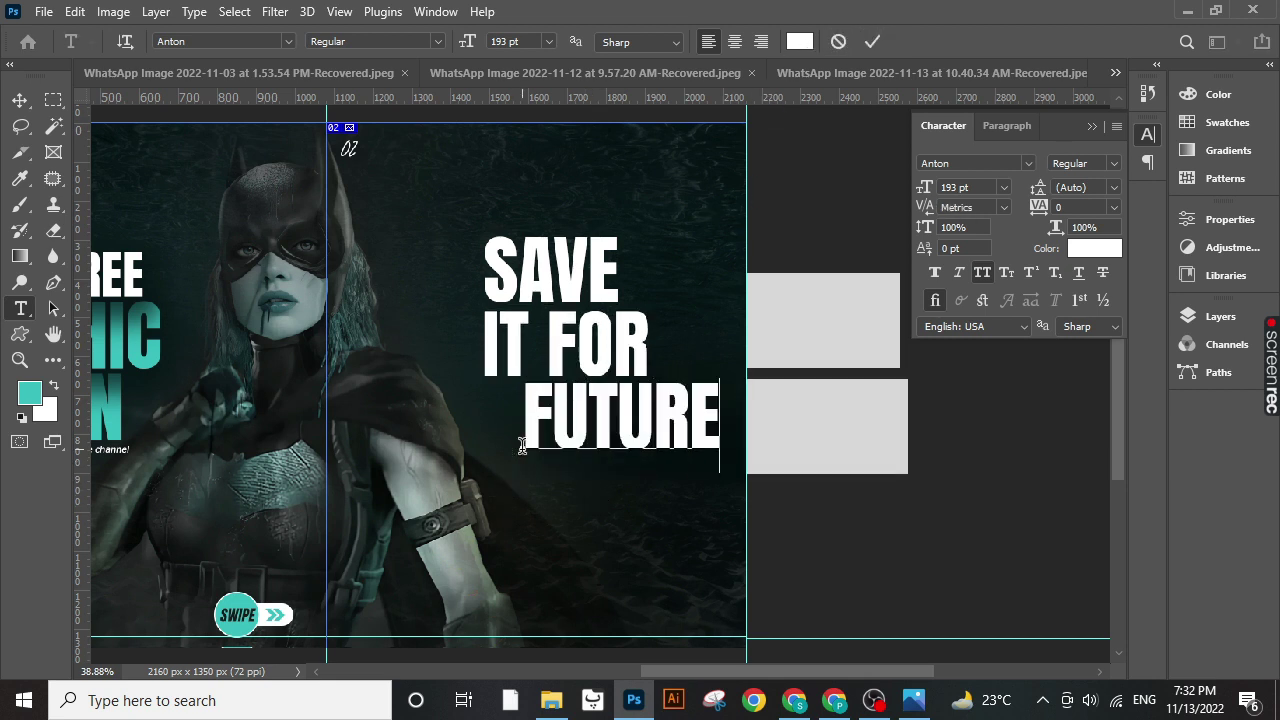
pyautogui.moveTo(617, 556); pyautogui.dragTo(605, 574)
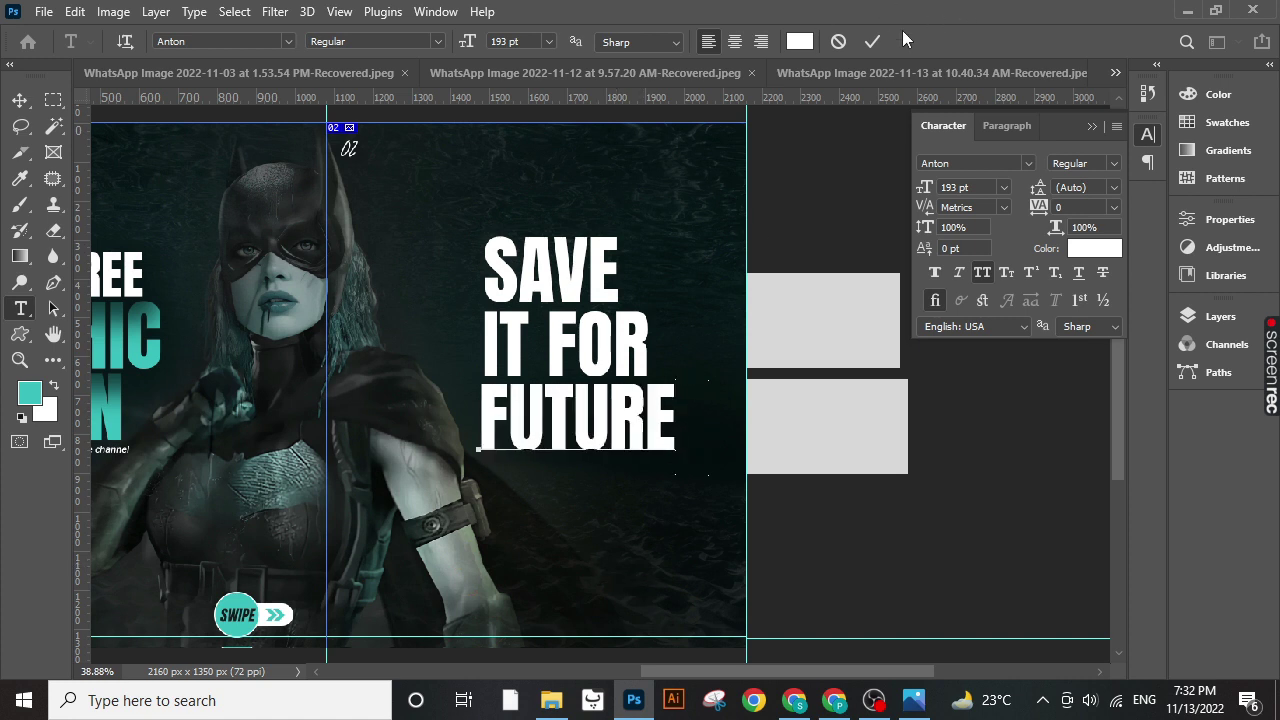
pyautogui.click(872, 41)
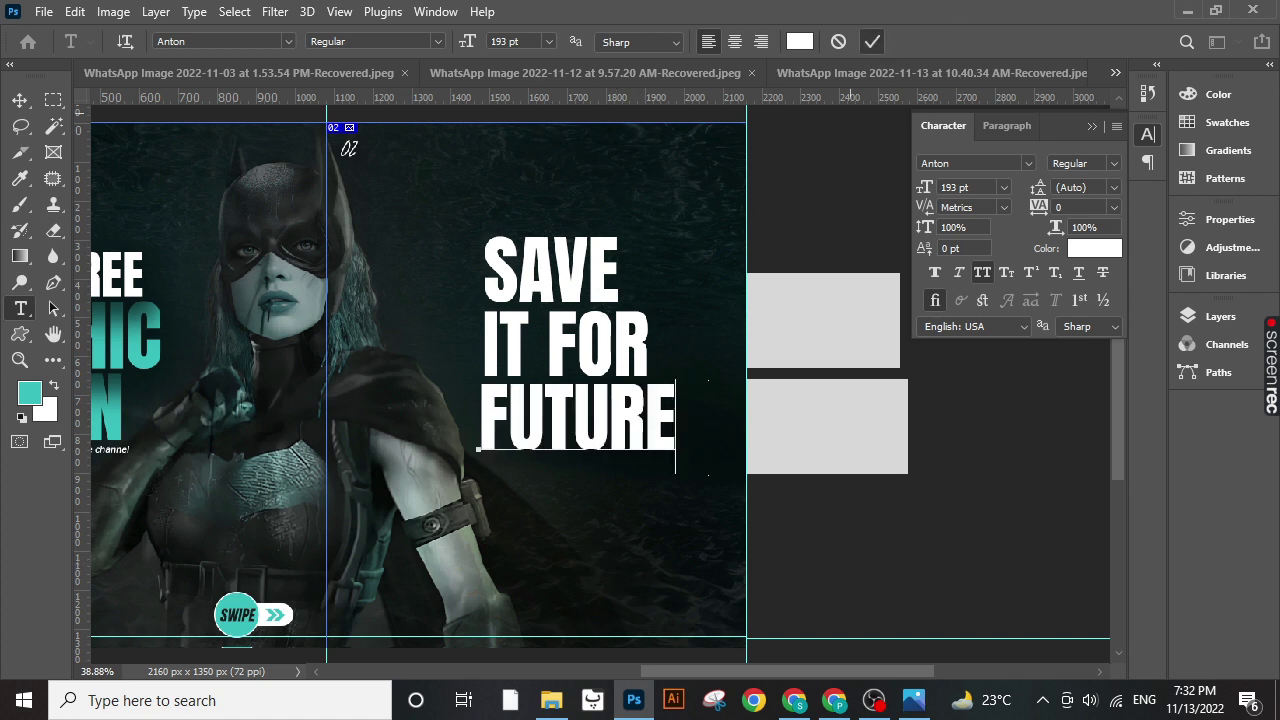
pyautogui.click(540, 528)
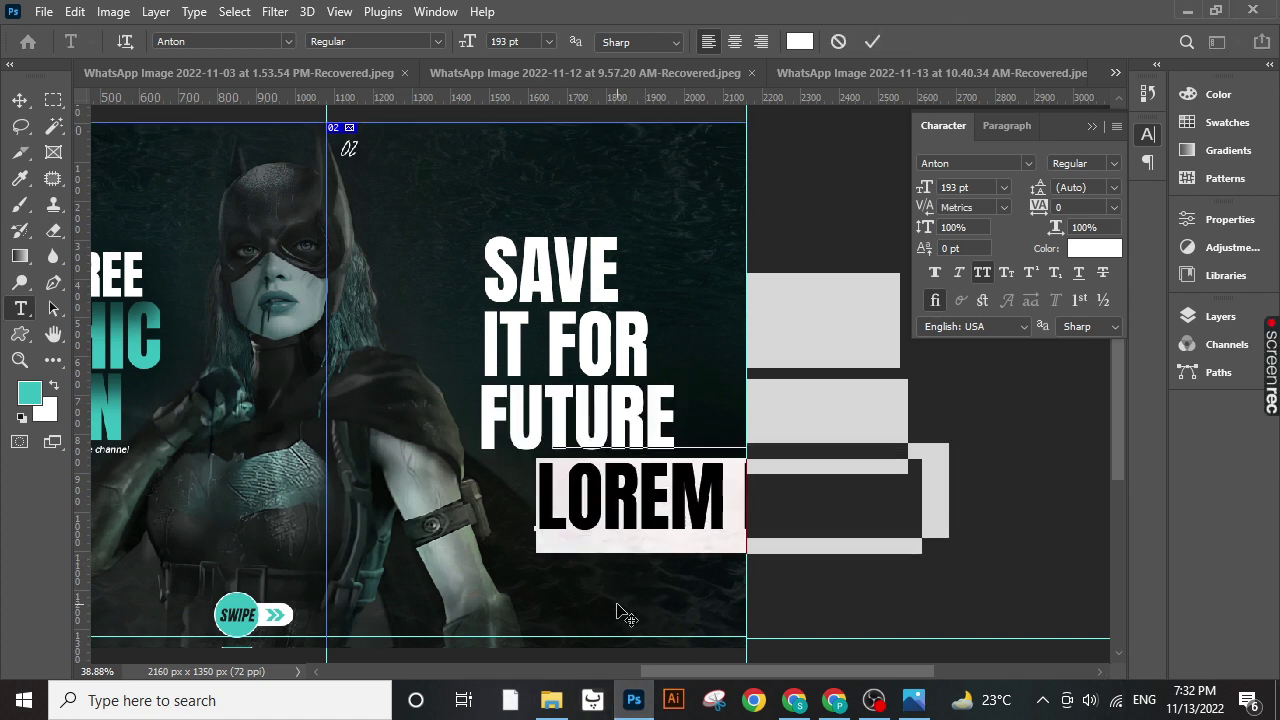
pyautogui.write('REF')
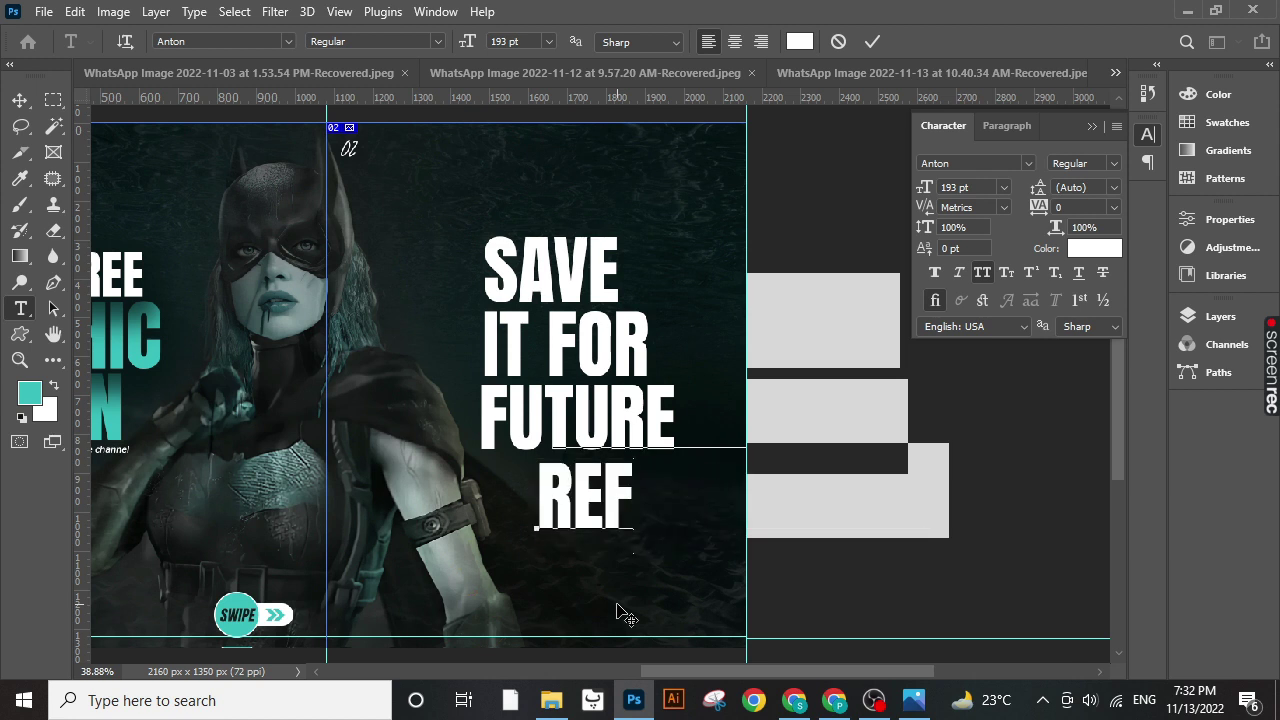
pyautogui.write('EREN')
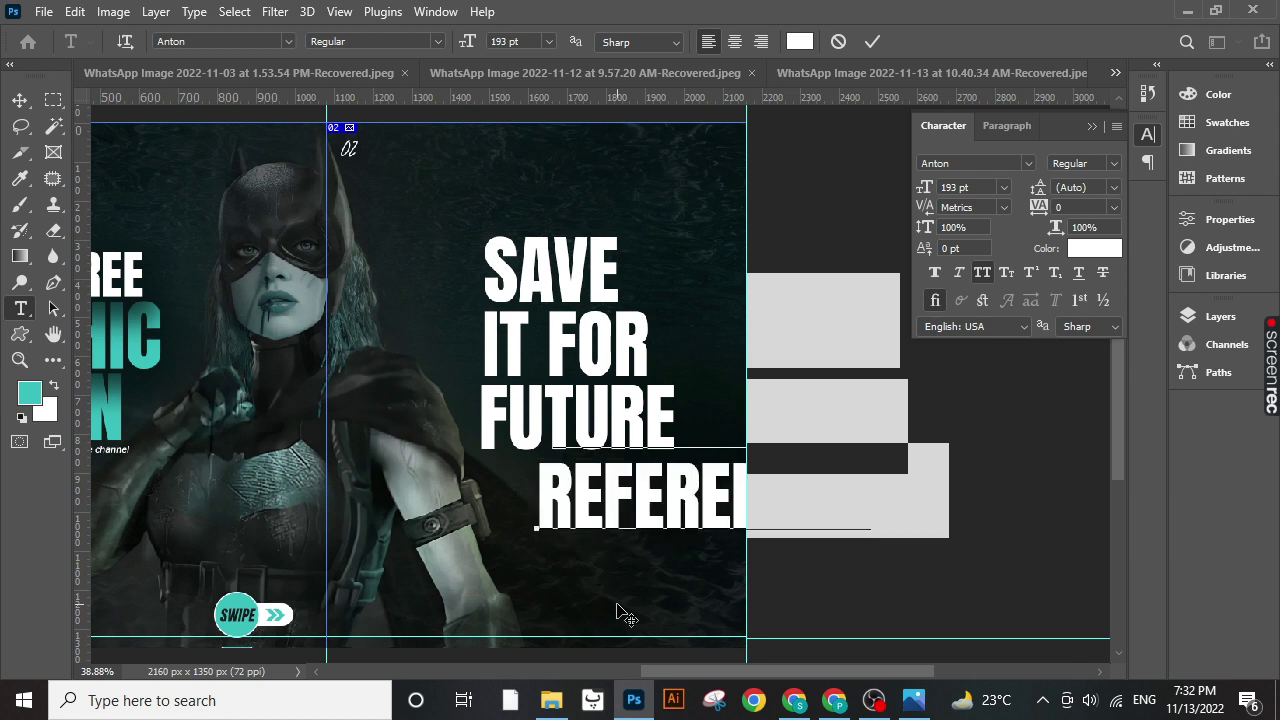
pyautogui.hotkey('ctrl', 'a')
# - Set the line under FUTURE to 'Referencer' in Brittany Signature, mixed case, 89 pt
pyautogui.write('b')
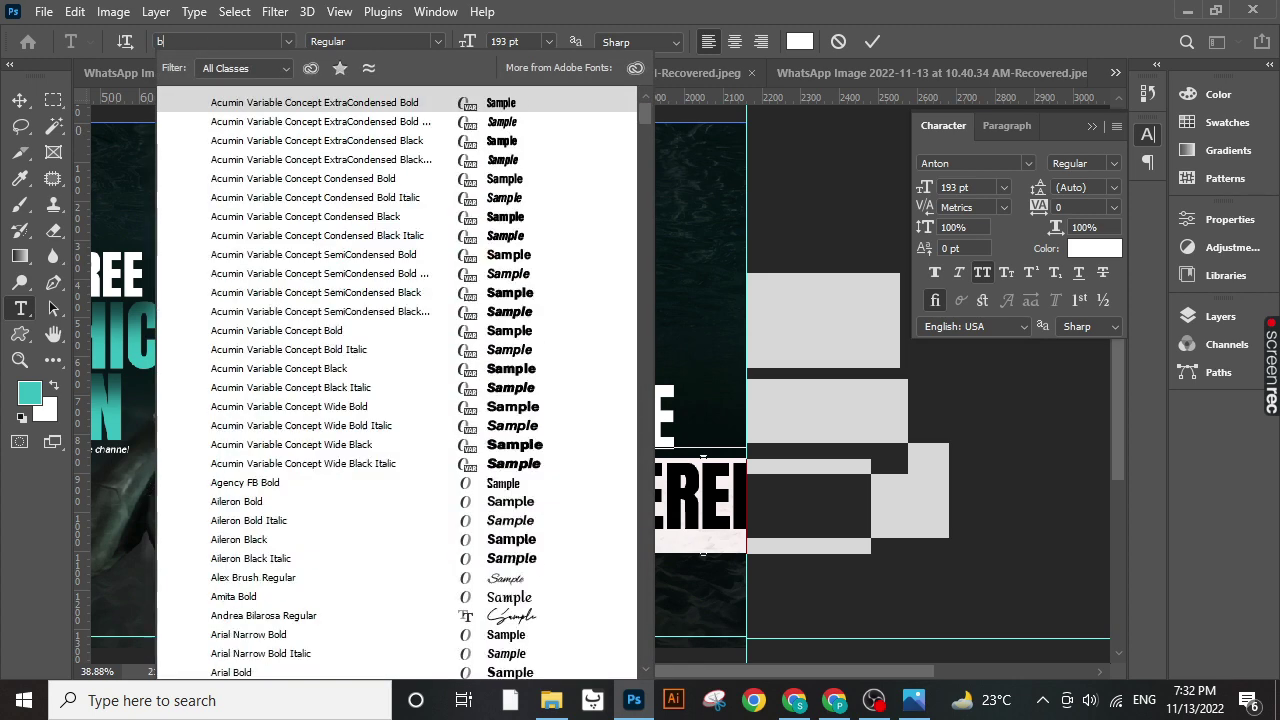
pyautogui.write('rit')
pyautogui.click(220, 141)
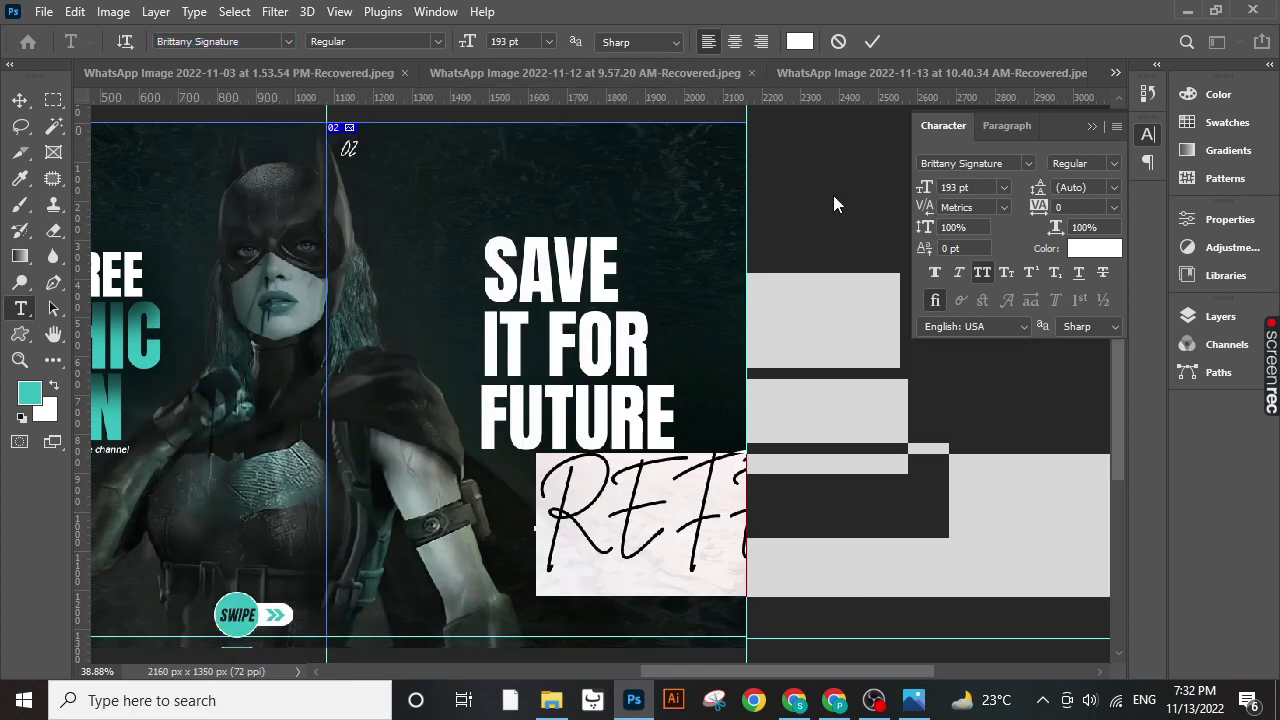
pyautogui.click(986, 283)
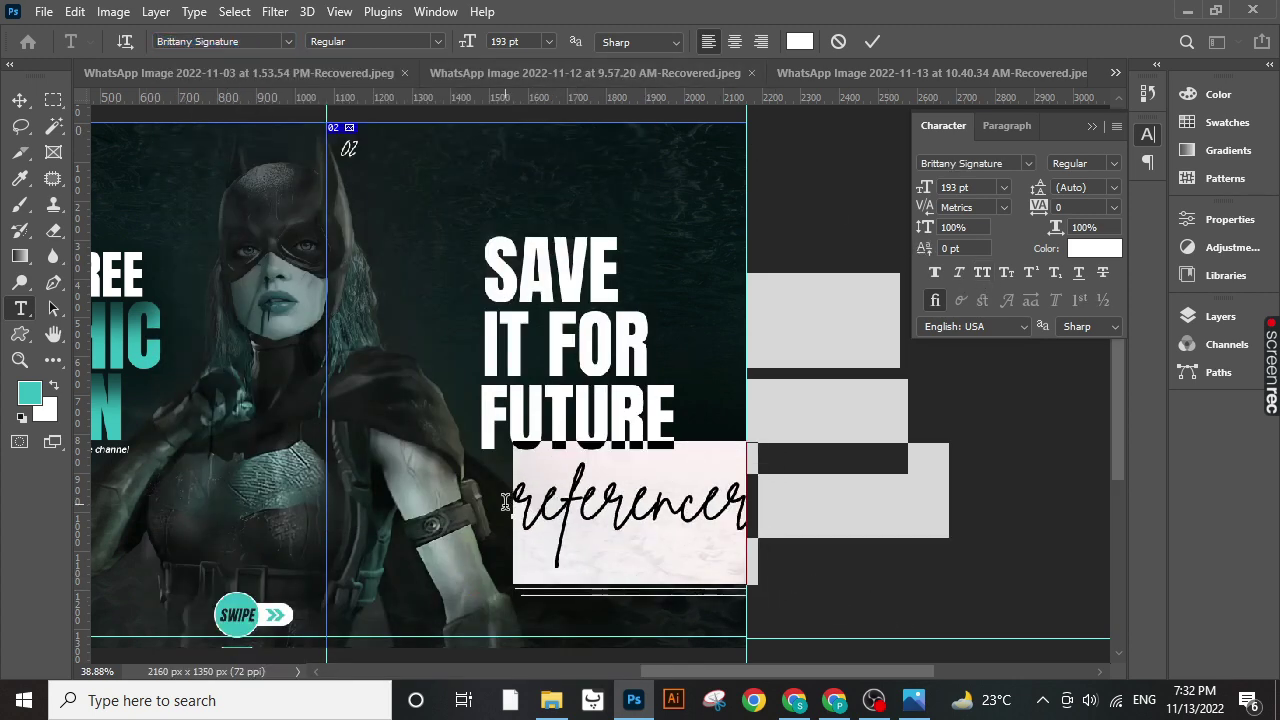
pyautogui.click(517, 505)
pyautogui.moveTo(517, 505); pyautogui.dragTo(534, 500)
pyautogui.write('R')
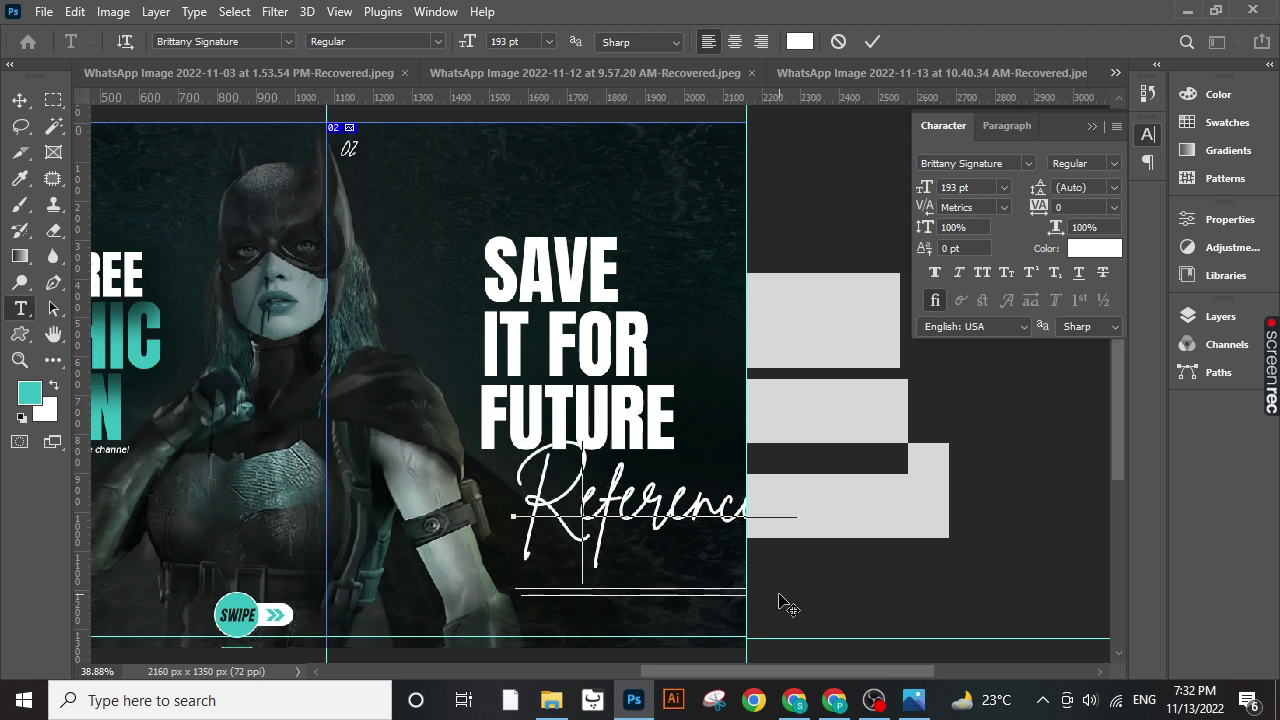
pyautogui.hotkey('ctrl', 'a')
pyautogui.moveTo(927, 192); pyautogui.dragTo(820, 197)
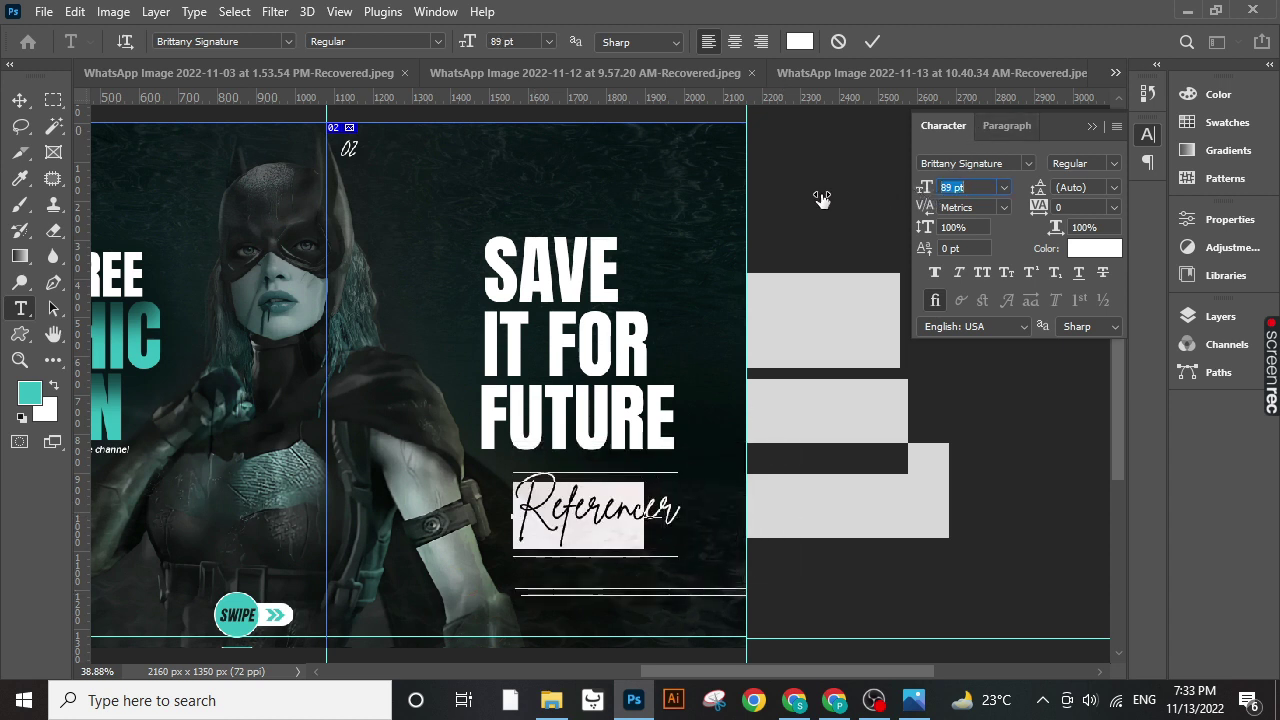
pyautogui.moveTo(743, 423)
pyautogui.mouseDown()
pyautogui.moveTo(757, 368)
pyautogui.moveTo(737, 350)
pyautogui.mouseUp()
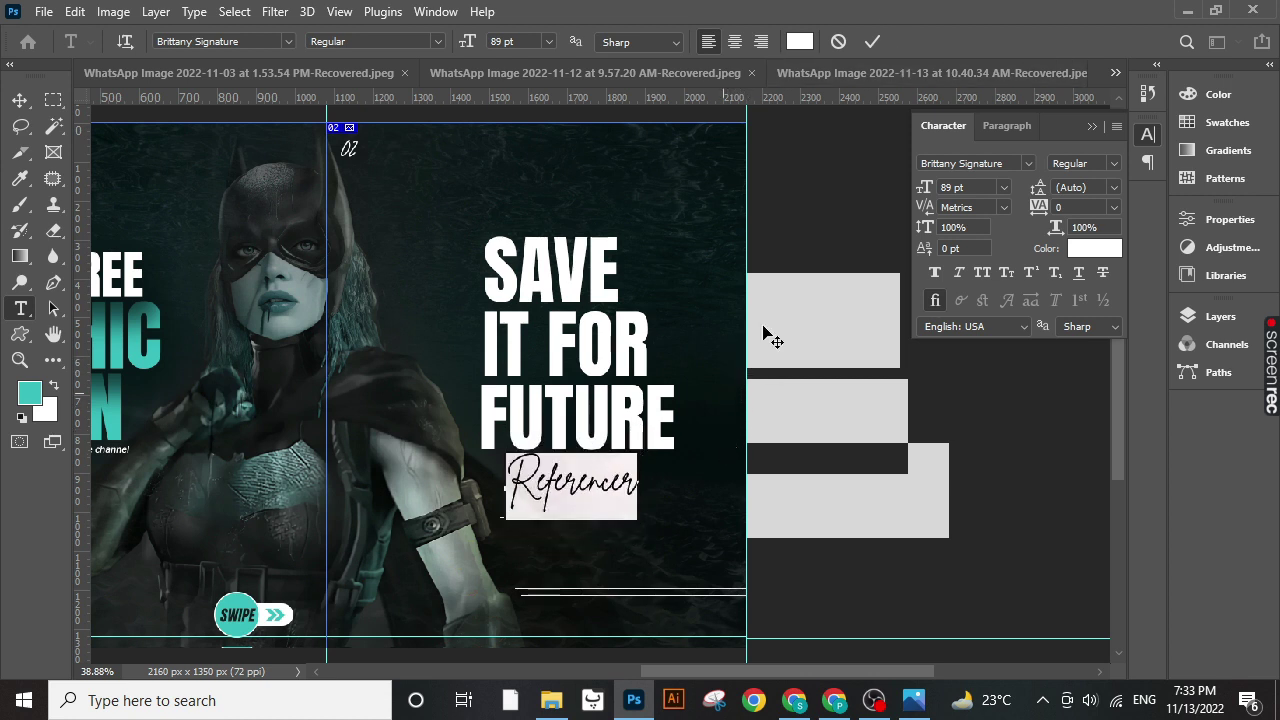
pyautogui.click(872, 41)
# - Left-align the SAVE, IT FOR and FUTURE heading lines
pyautogui.press('v')
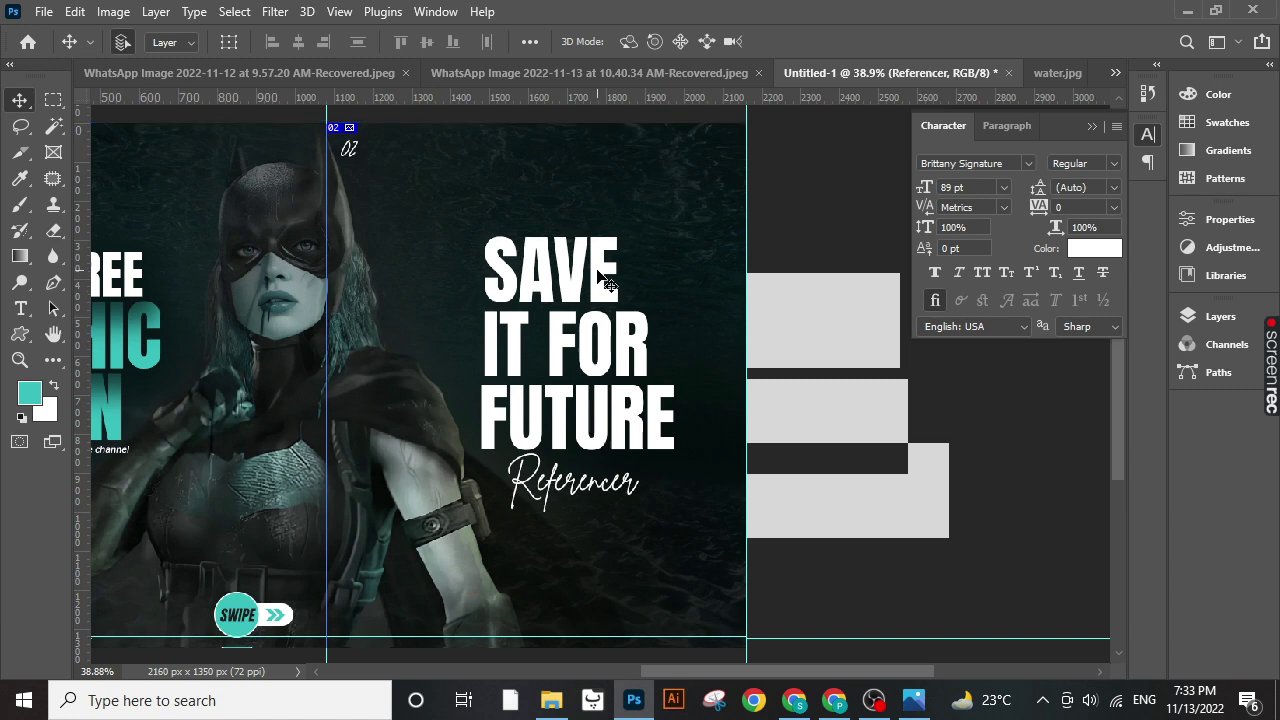
pyautogui.click(606, 282)
pyautogui.keyDown('shift'); pyautogui.click(632, 420); pyautogui.keyUp('shift')
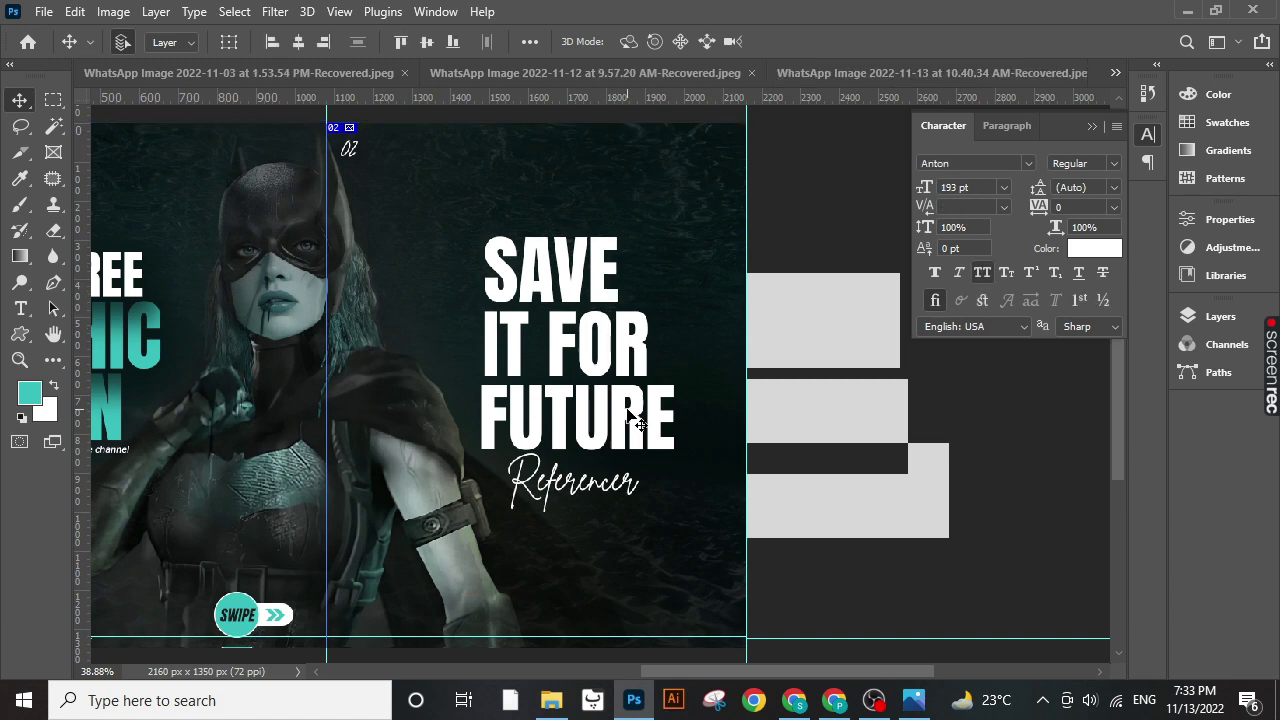
pyautogui.click(272, 41)
pyautogui.scroll(-3, 606, 333)
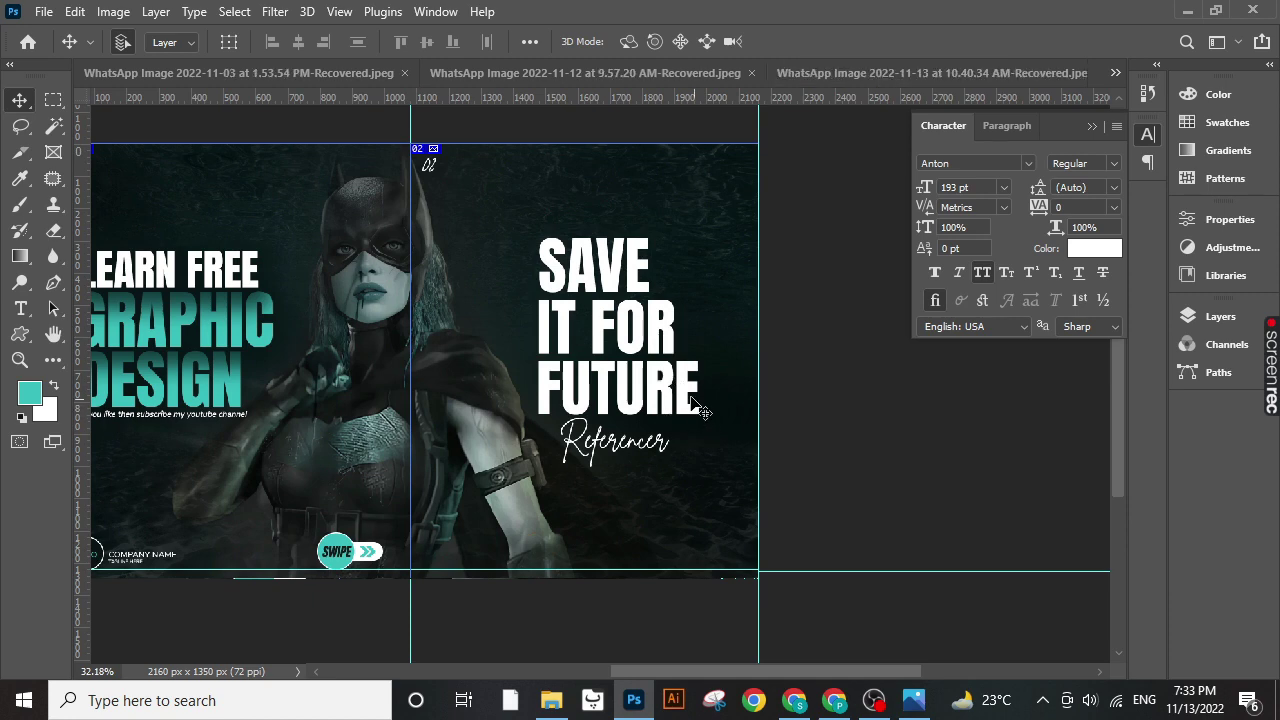
# - Colour the selected heading lines with the teal sampled from DESIGN
pyautogui.click(1094, 248)
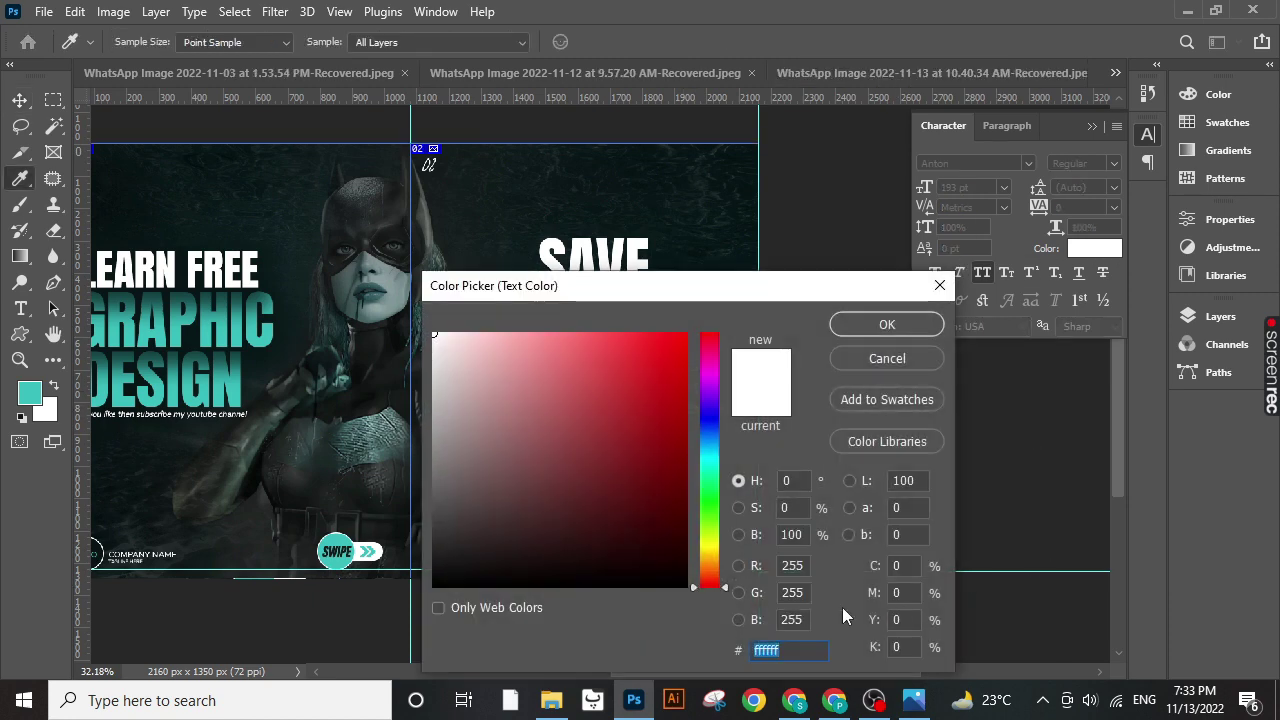
pyautogui.write('01')
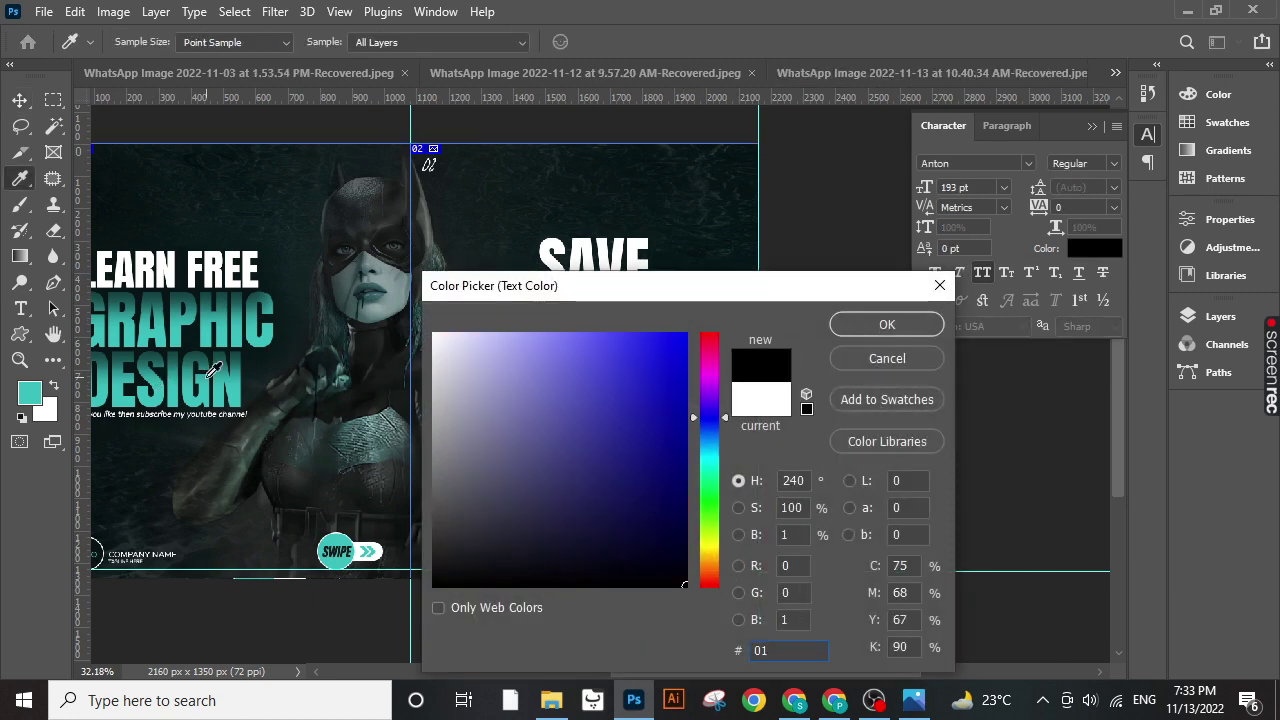
pyautogui.click(214, 383)
pyautogui.click(887, 324)
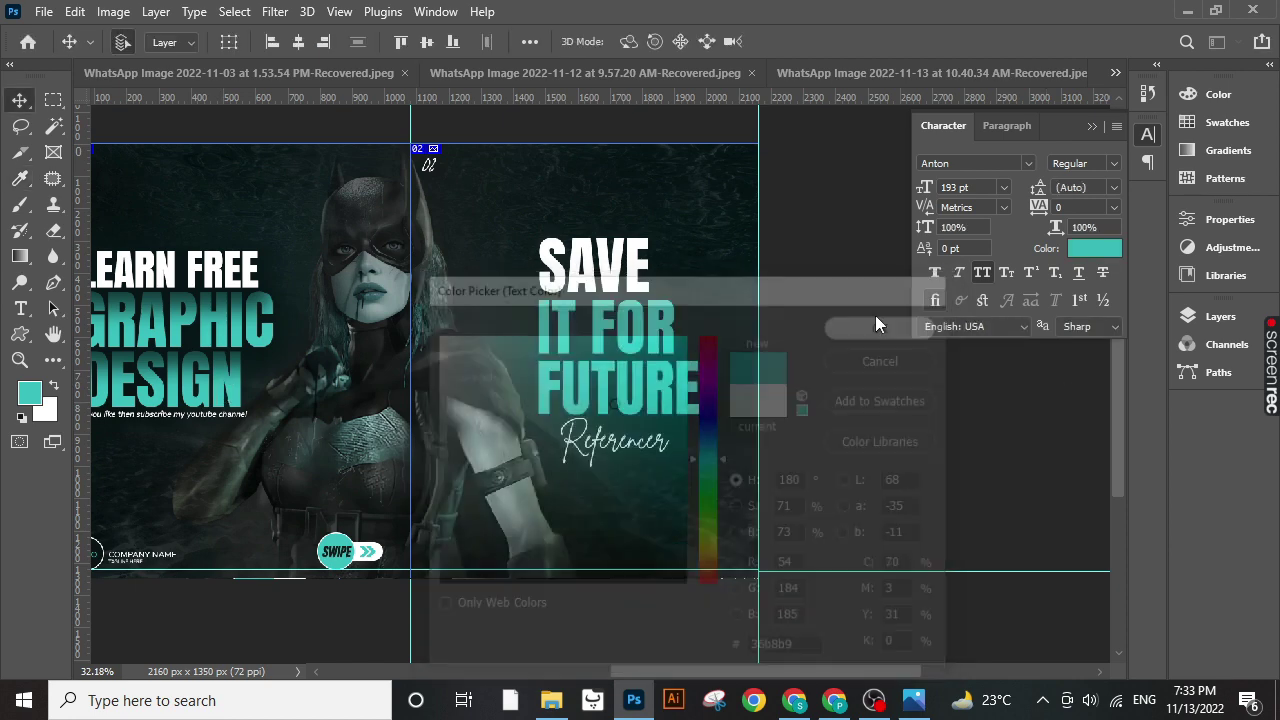
pyautogui.scroll(2, 598, 379)
# - Reorder the SAVE and IT FOR layers below Referencer in reading order
pyautogui.click(1220, 316)
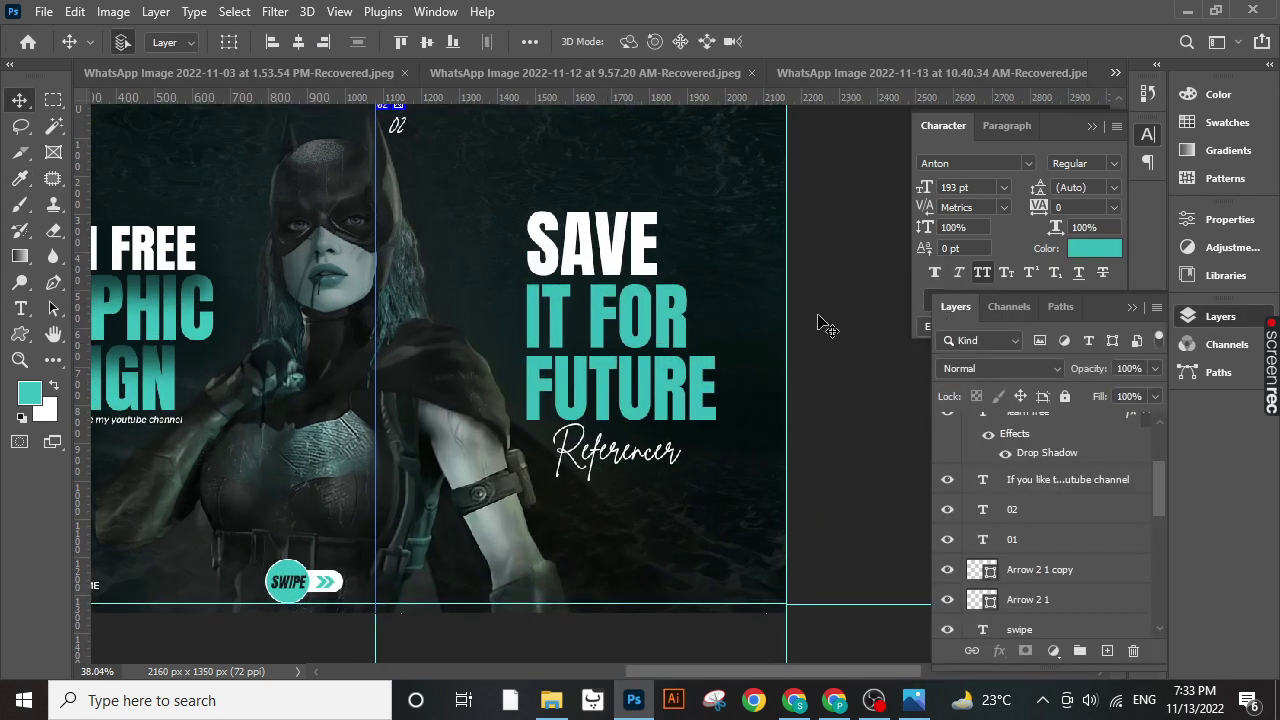
pyautogui.click(666, 297)
pyautogui.click(643, 263)
pyautogui.scroll(3, 1056, 483)
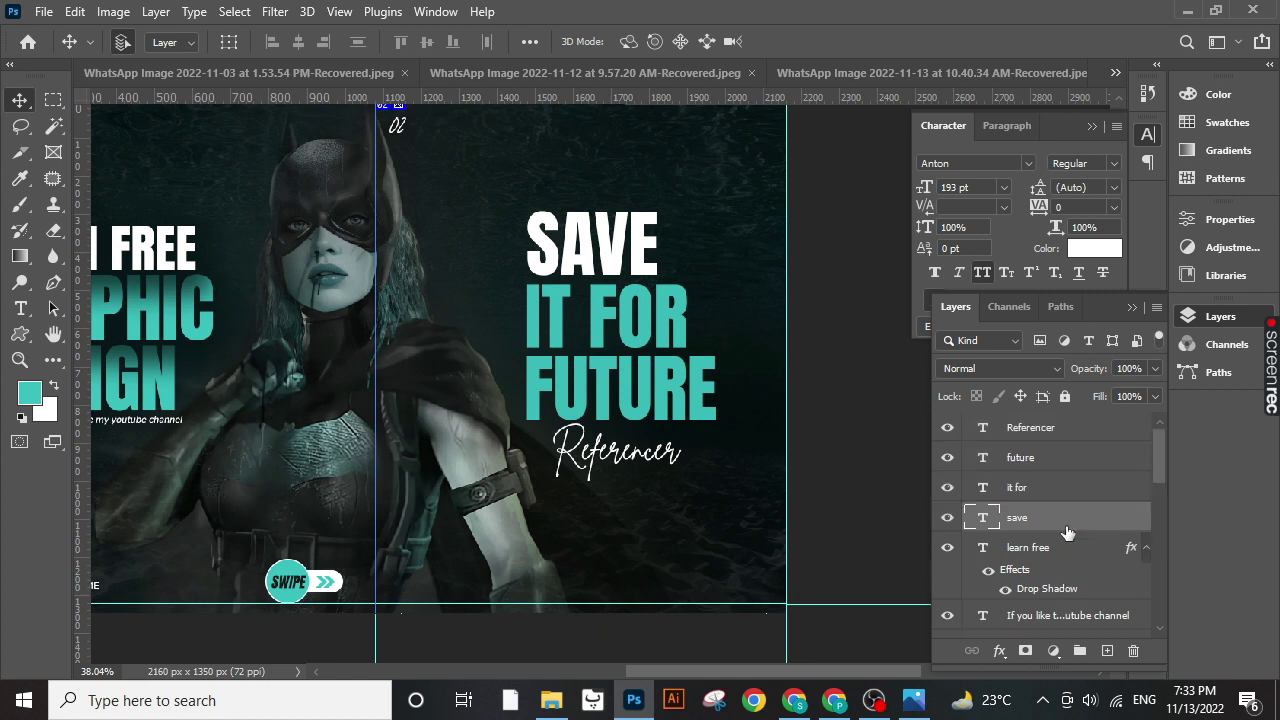
pyautogui.moveTo(1055, 528); pyautogui.dragTo(1056, 445)
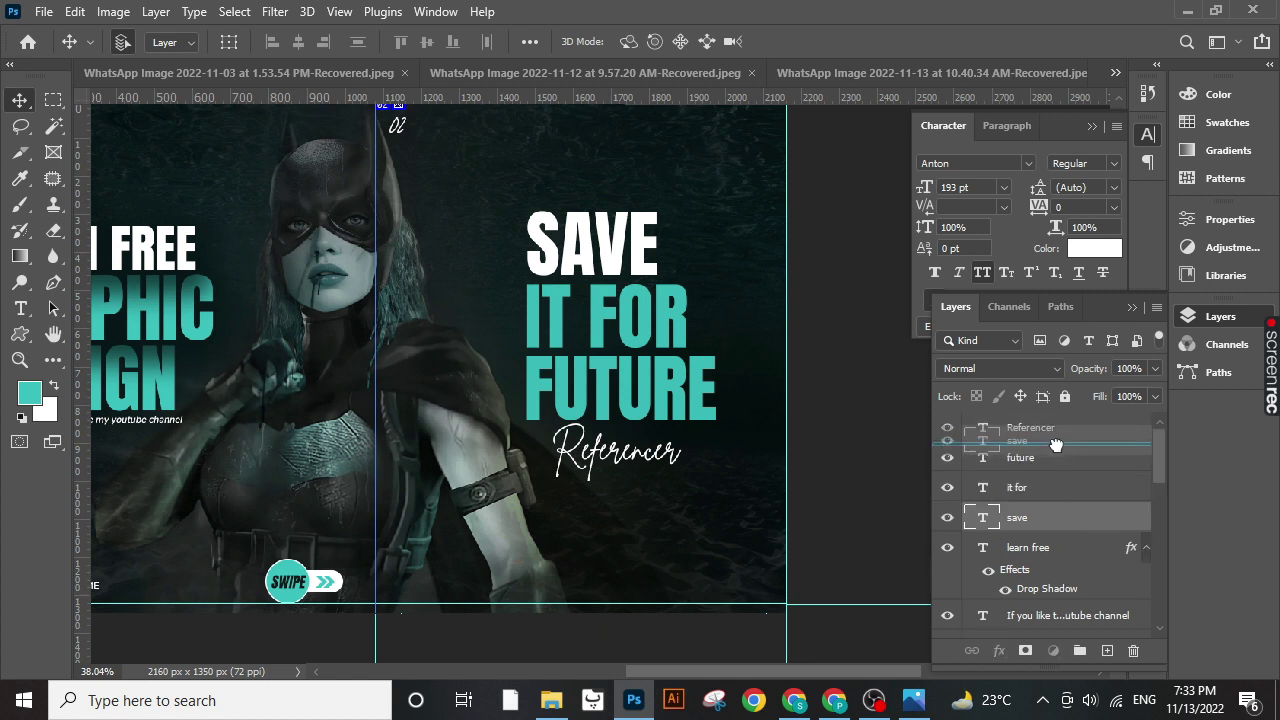
pyautogui.click(1048, 522)
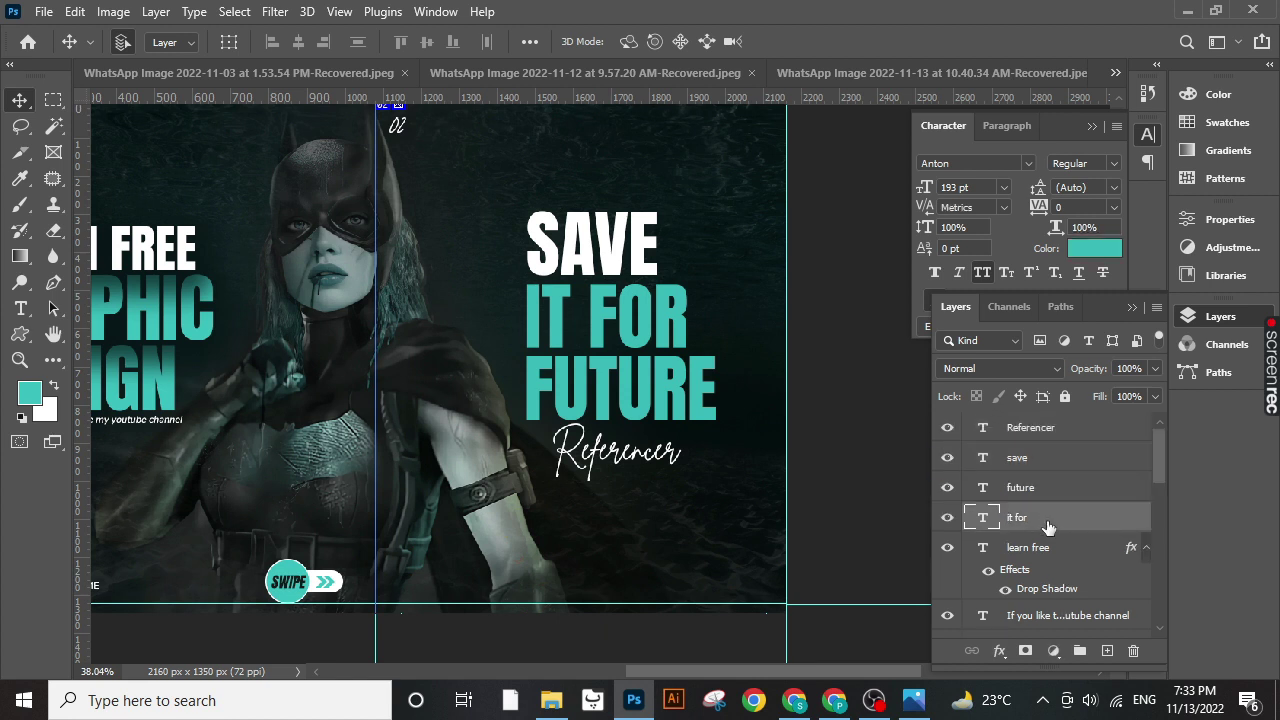
pyautogui.moveTo(1048, 522); pyautogui.dragTo(1055, 482)
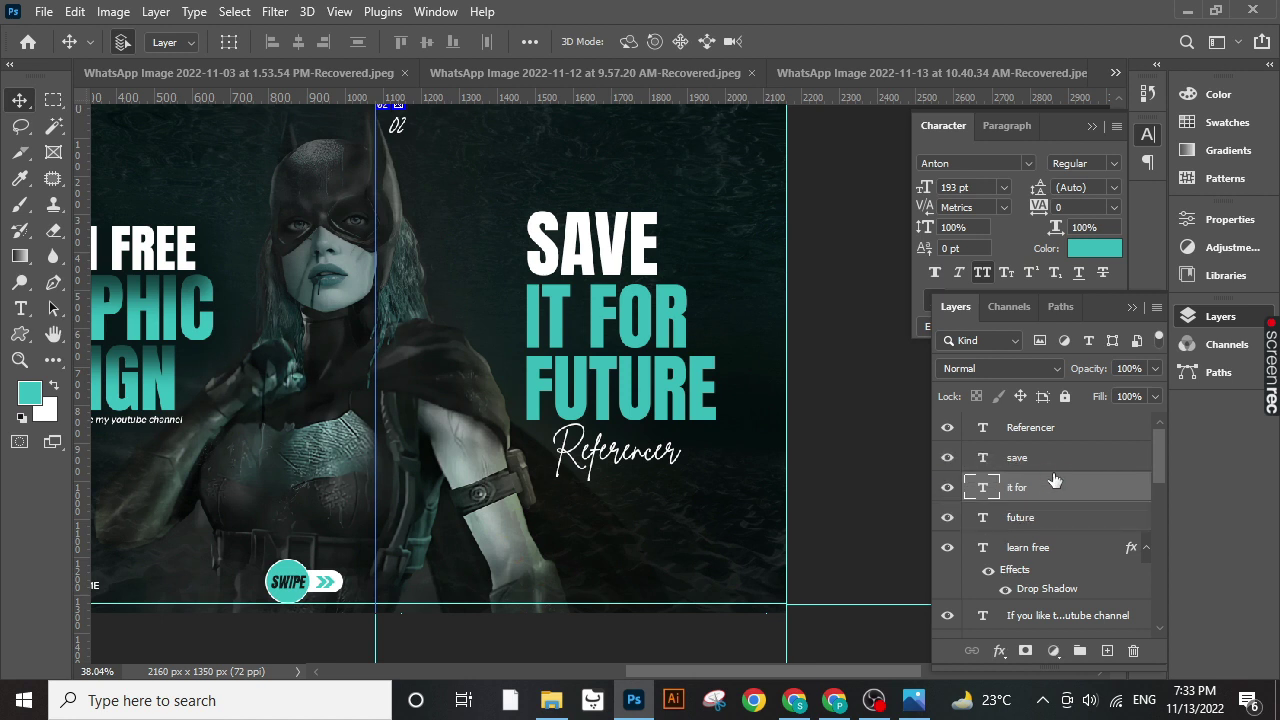
# - Apply a default drop shadow to the SAVE text layer, then to the IT FOR layer
pyautogui.click(1073, 432)
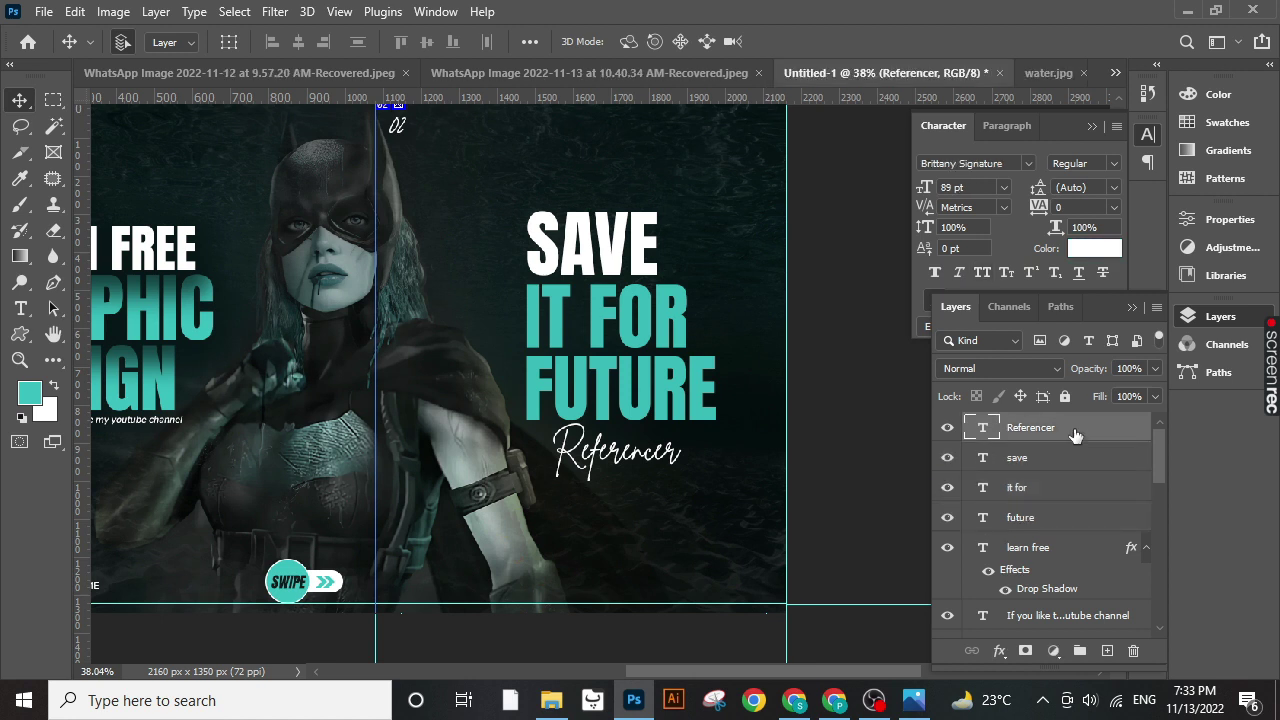
pyautogui.click(625, 270)
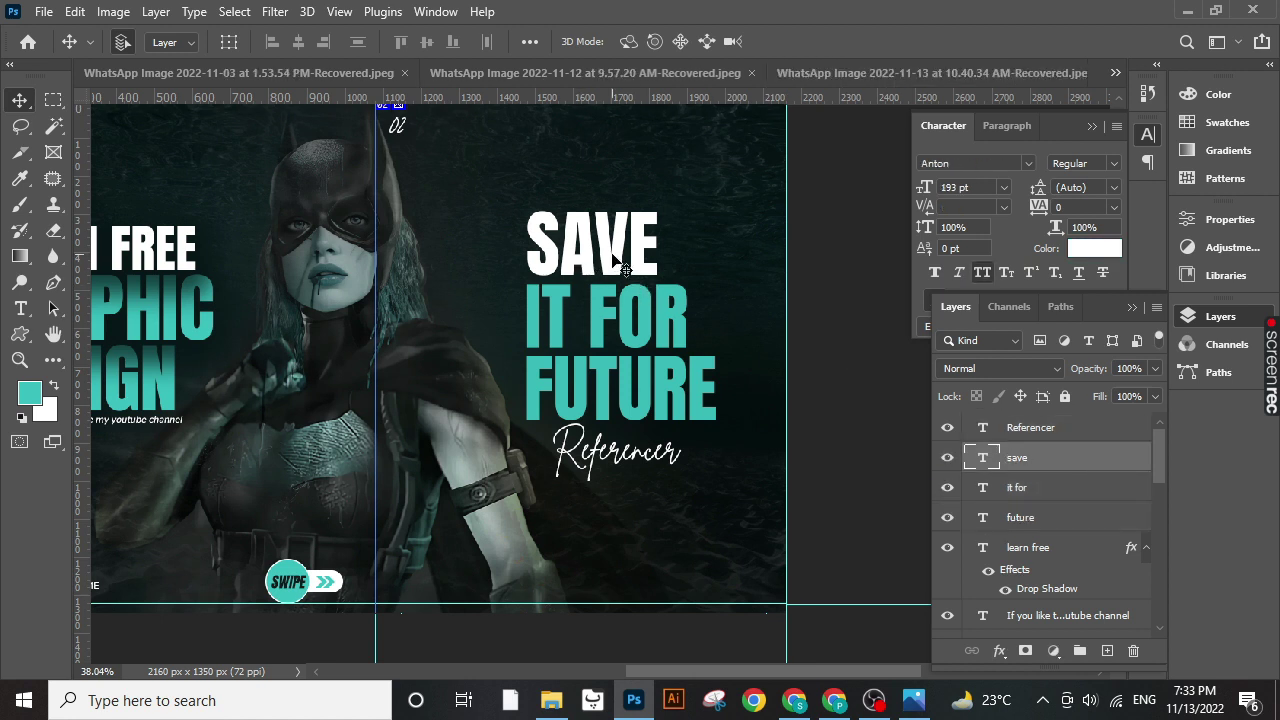
pyautogui.click(598, 330)
pyautogui.click(588, 252)
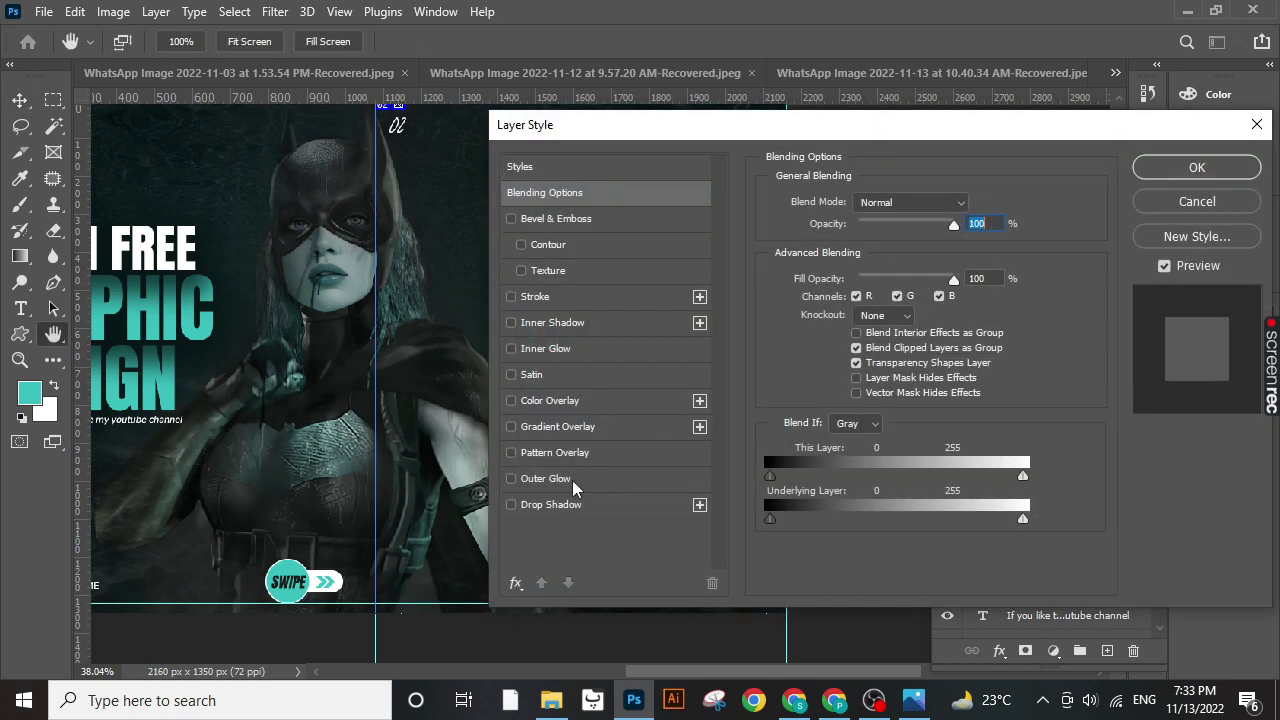
pyautogui.click(637, 510)
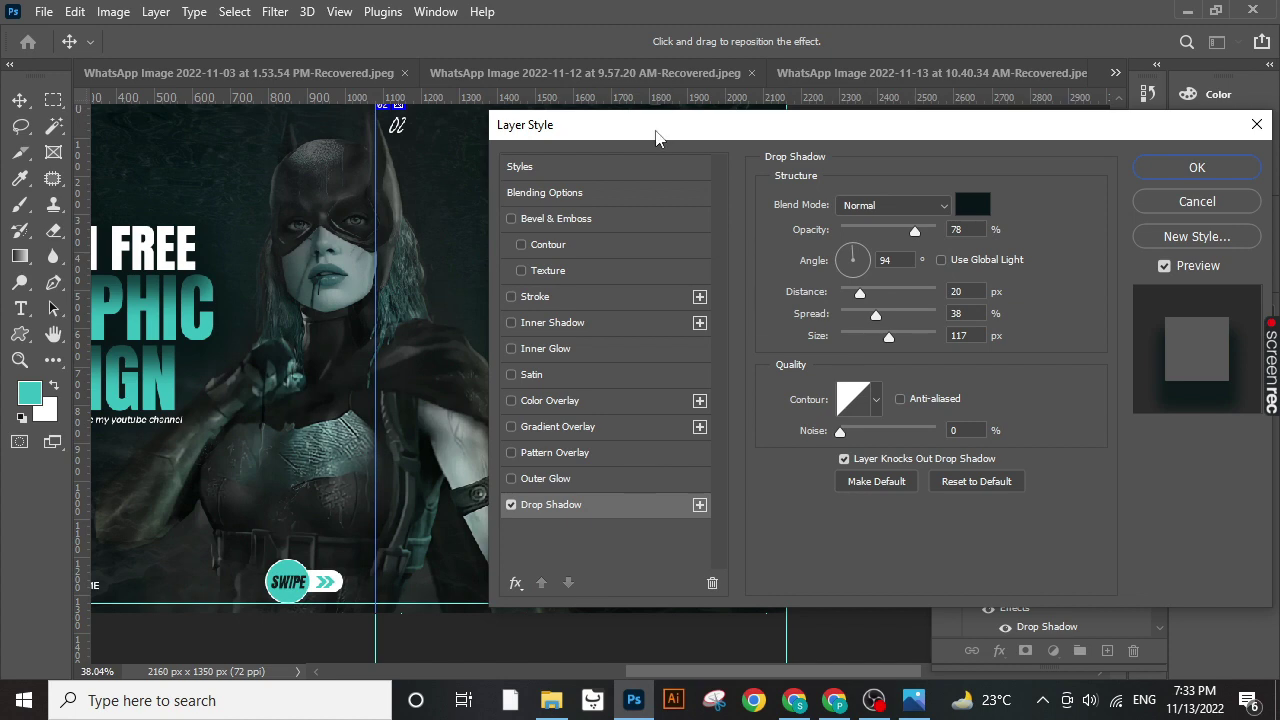
pyautogui.moveTo(657, 137)
pyautogui.mouseDown()
pyautogui.moveTo(829, 166)
pyautogui.moveTo(750, 169)
pyautogui.mouseUp()
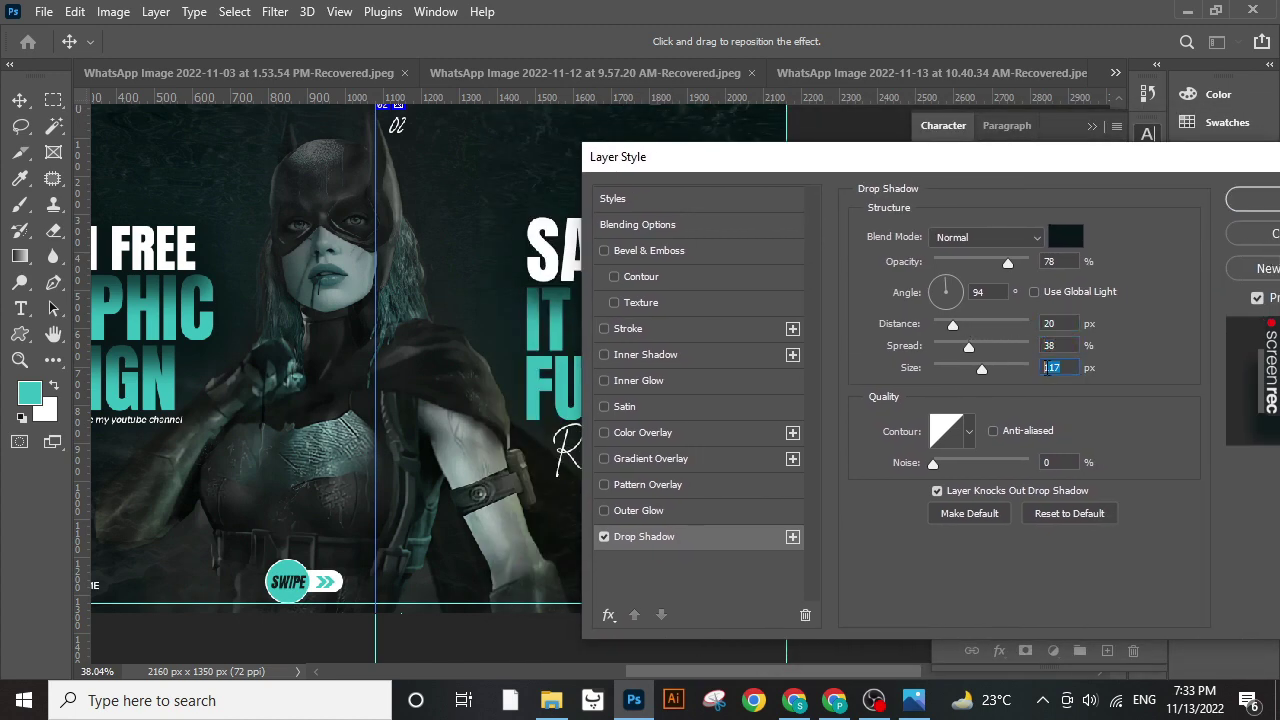
pyautogui.click(1236, 208)
pyautogui.click(605, 340)
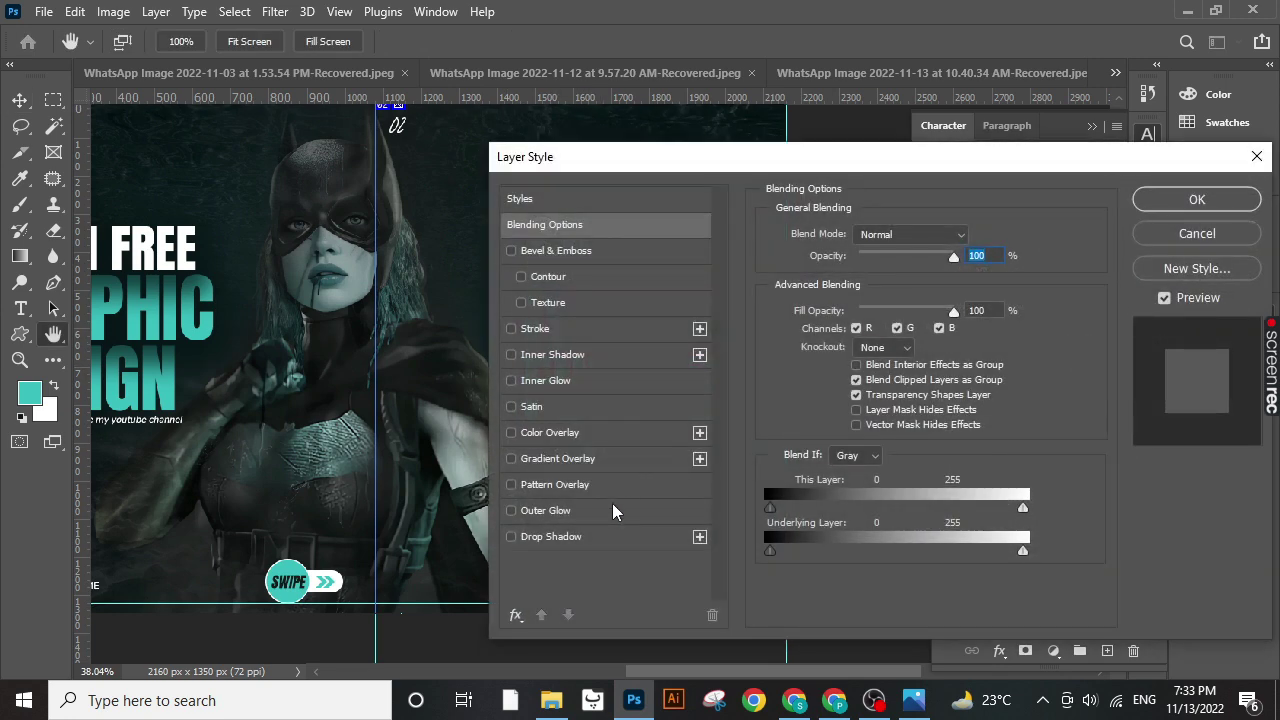
pyautogui.click(626, 537)
# - Confirm the IT FOR drop shadow and draw a small circle near slide two's bottom-right corner
pyautogui.click(1197, 199)
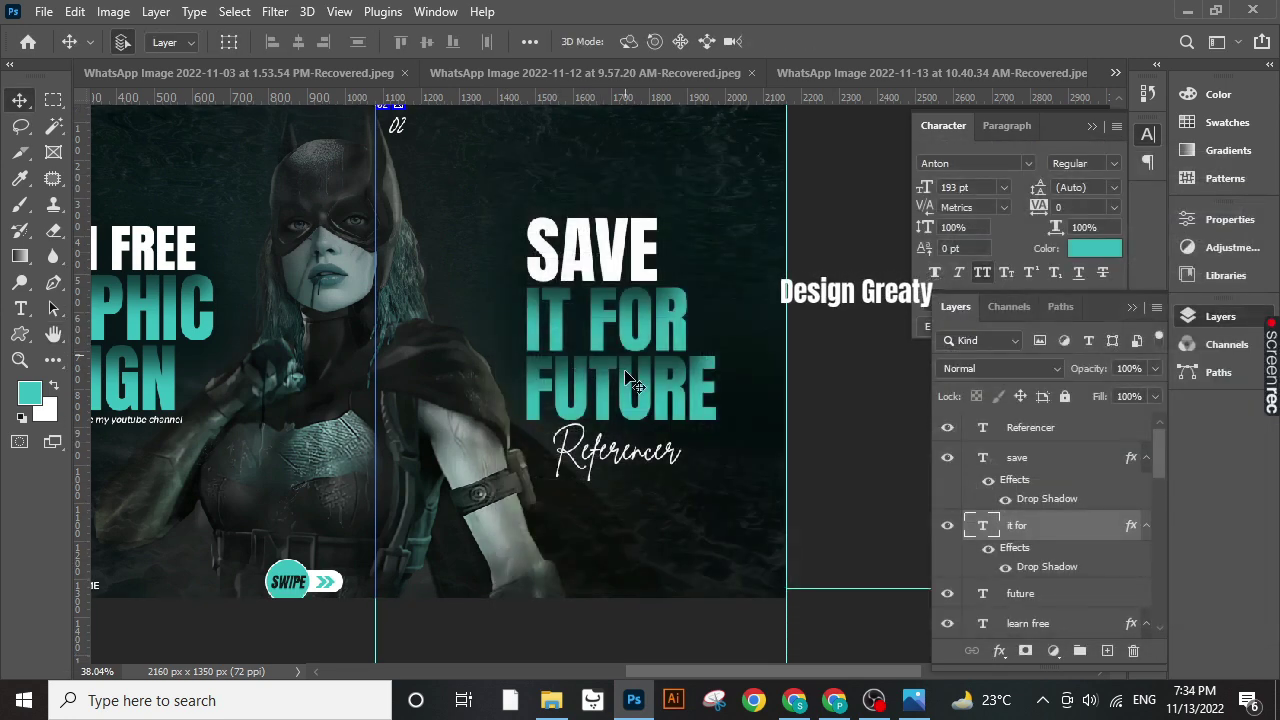
pyautogui.scroll(-1, 630, 383)
pyautogui.scroll(-2, 628, 376)
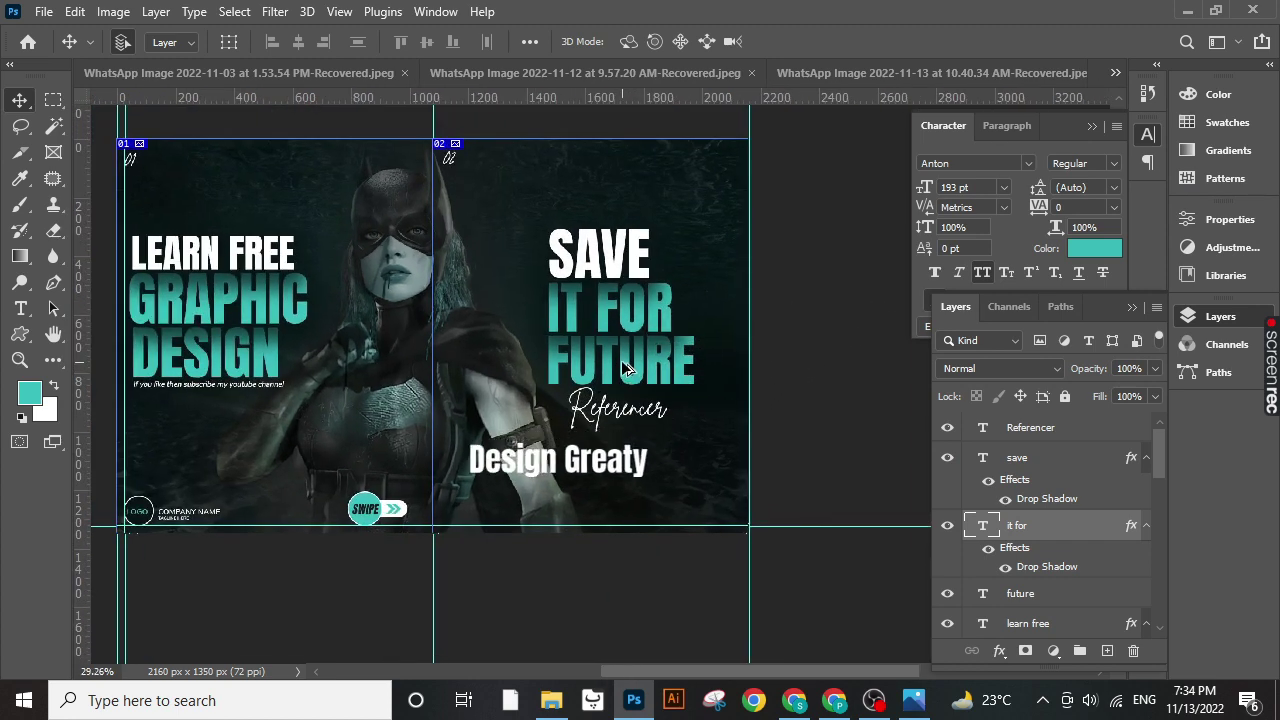
pyautogui.scroll(1, 625, 368)
pyautogui.scroll(1, 600, 362)
pyautogui.scroll(1, 570, 355)
pyautogui.scroll(1, 528, 345)
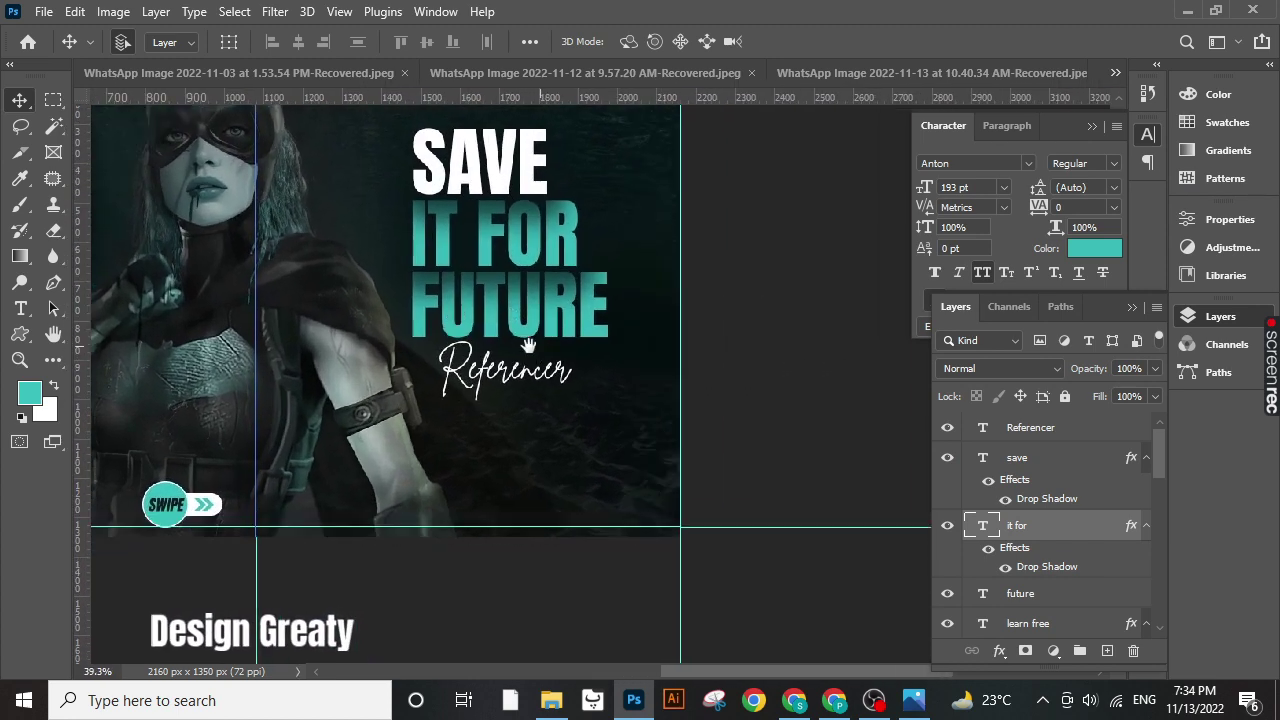
pyautogui.scroll(3, 560, 400)
pyautogui.scroll(3, 565, 440)
pyautogui.scroll(4, 563, 470)
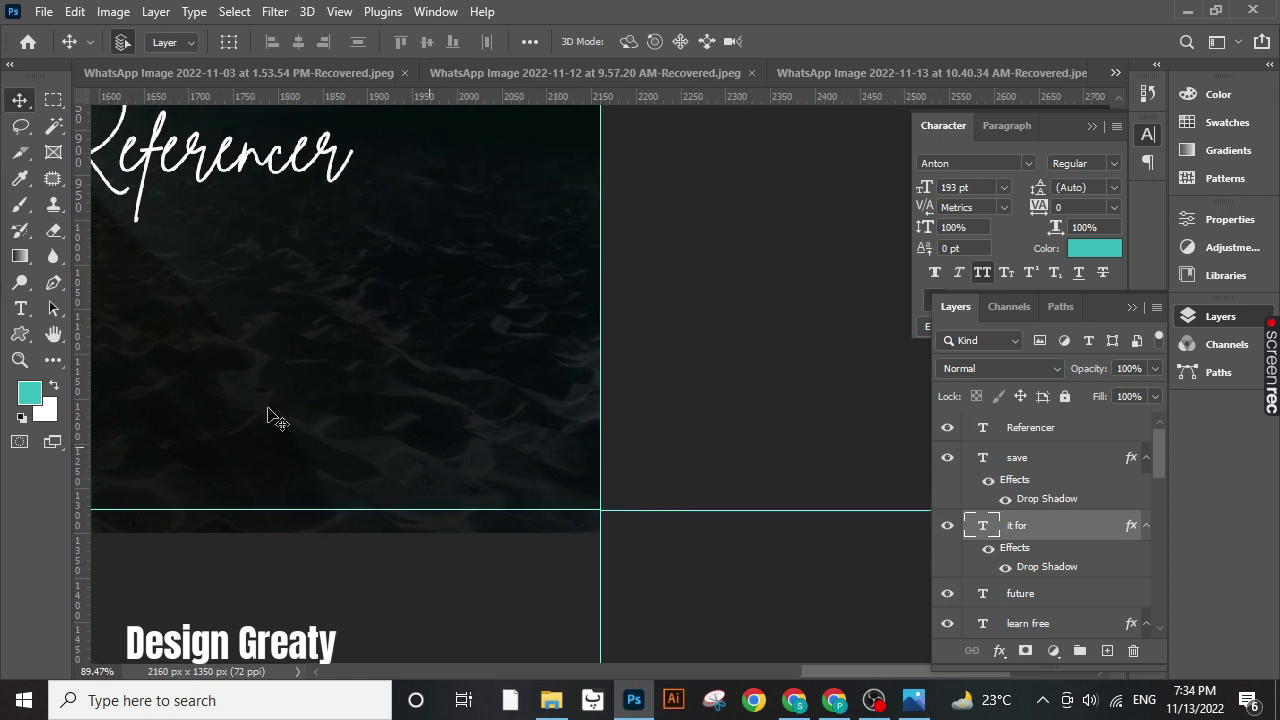
pyautogui.moveTo(19, 334); pyautogui.dragTo(80, 355)
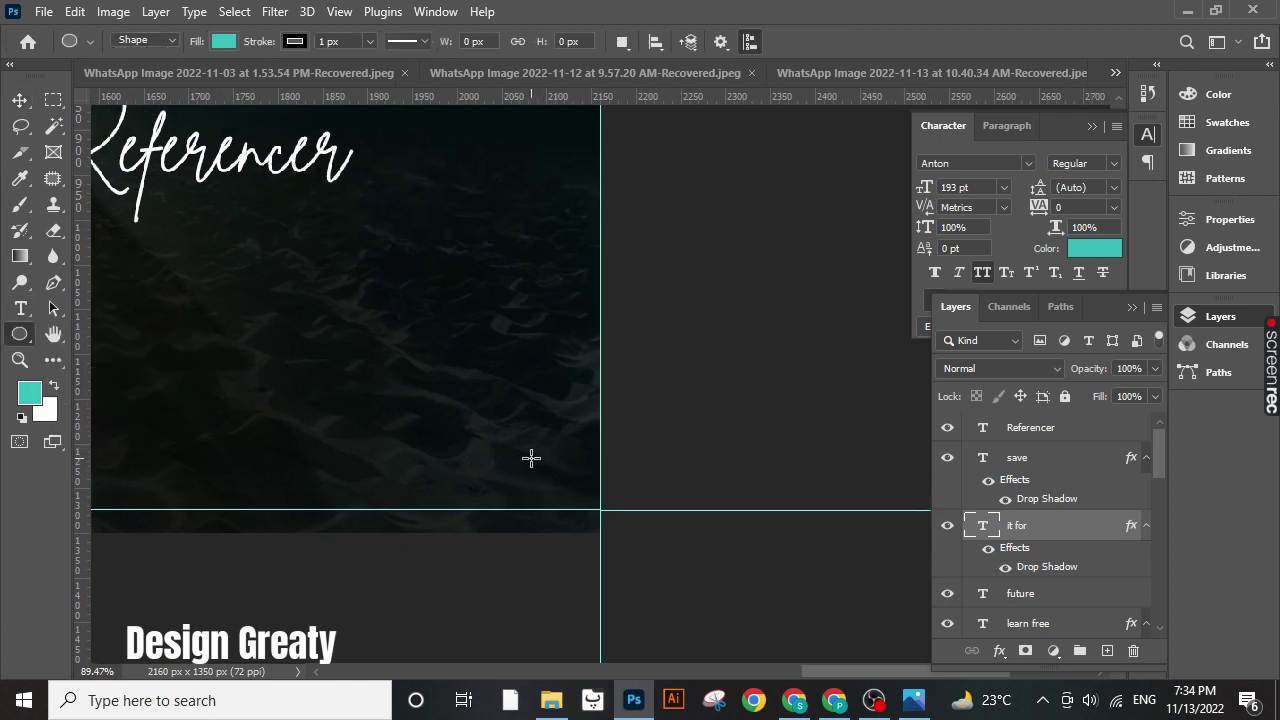
pyautogui.moveTo(531, 458); pyautogui.dragTo(576, 511)
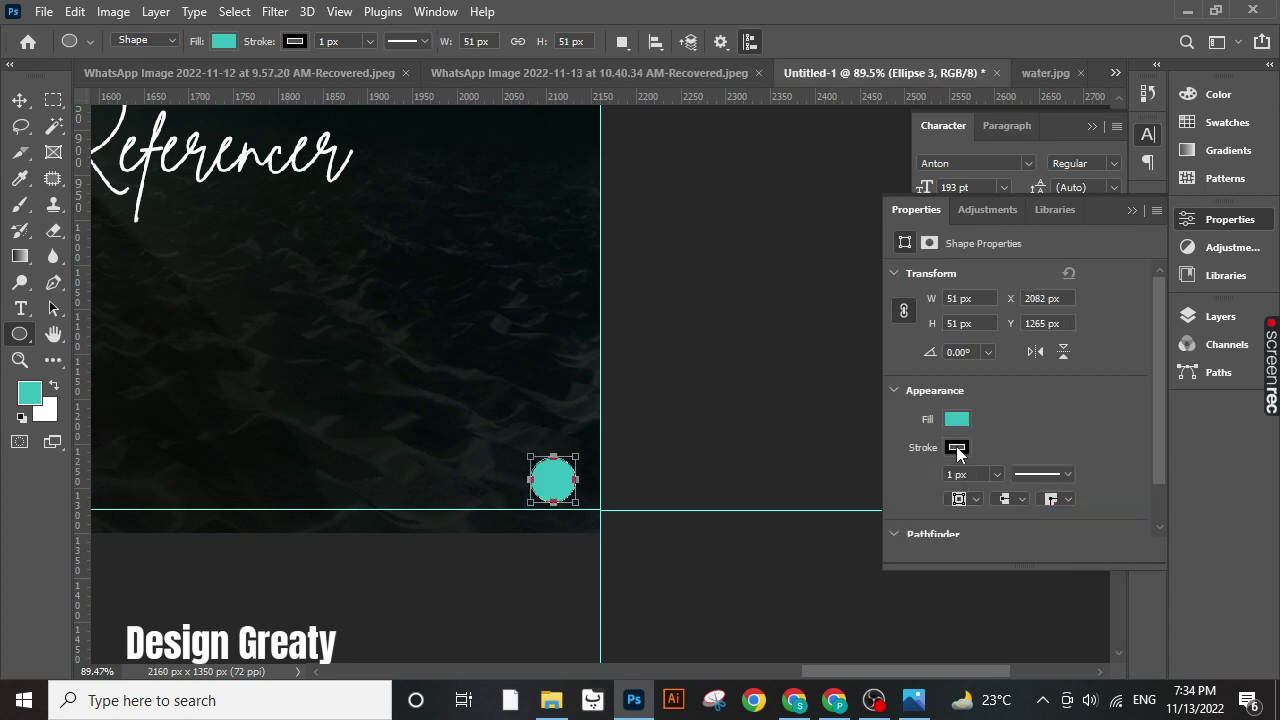
# - Give the circle a white outline and nudge it slightly up and left
pyautogui.click(957, 448)
pyautogui.click(996, 446)
pyautogui.click(1124, 336)
pyautogui.click(18, 97)
pyautogui.moveTo(728, 519); pyautogui.dragTo(683, 505)
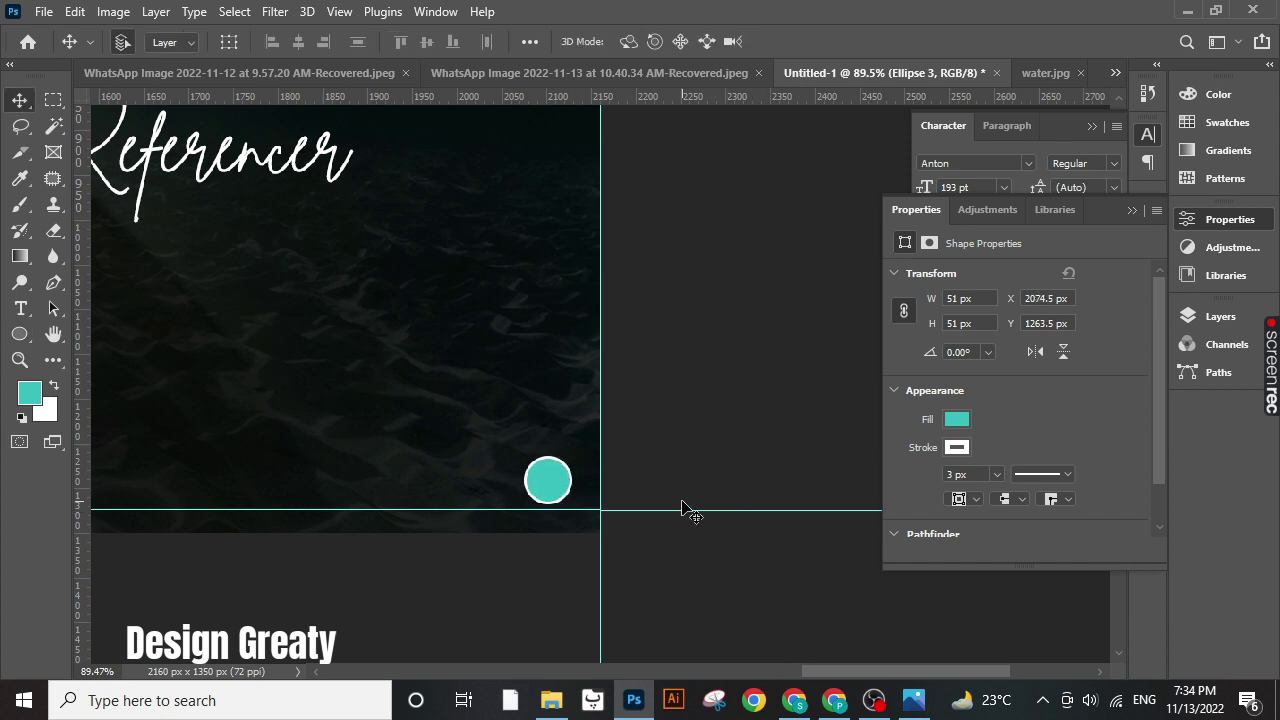
# - Draw a dark-filled custom arrow shape on a new layer over the teal circle
pyautogui.click(20, 334)
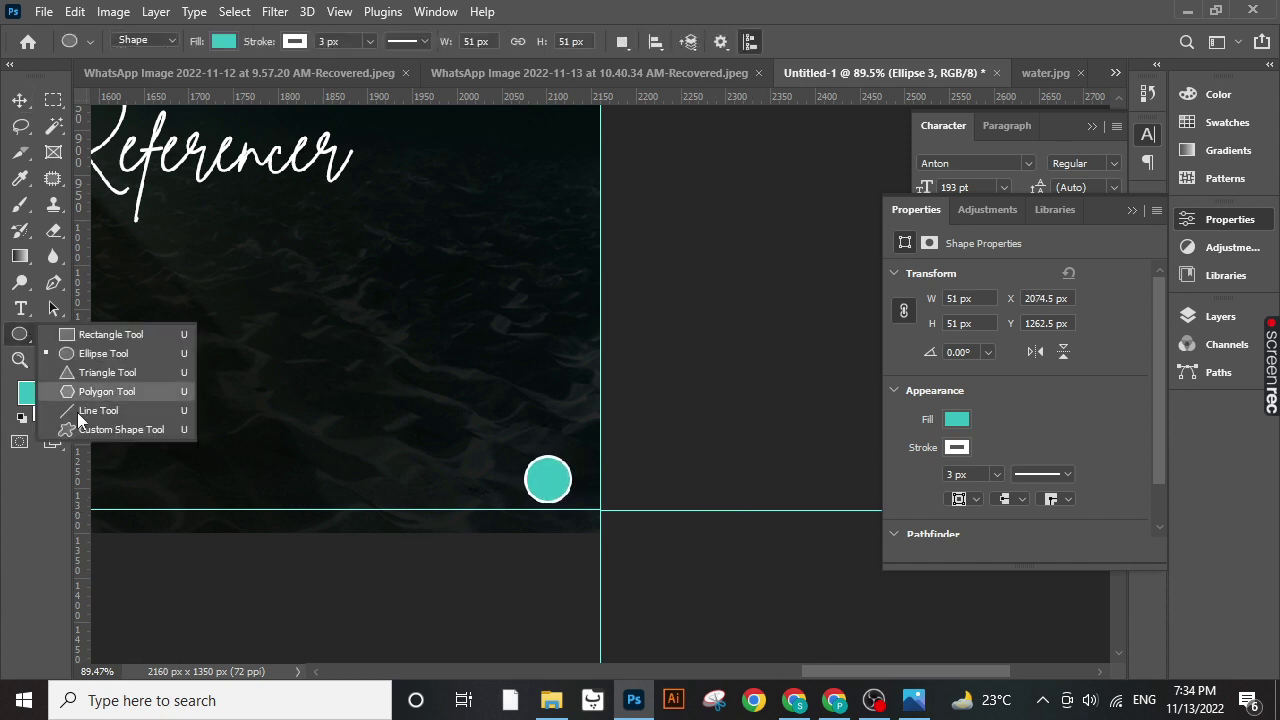
pyautogui.click(110, 430)
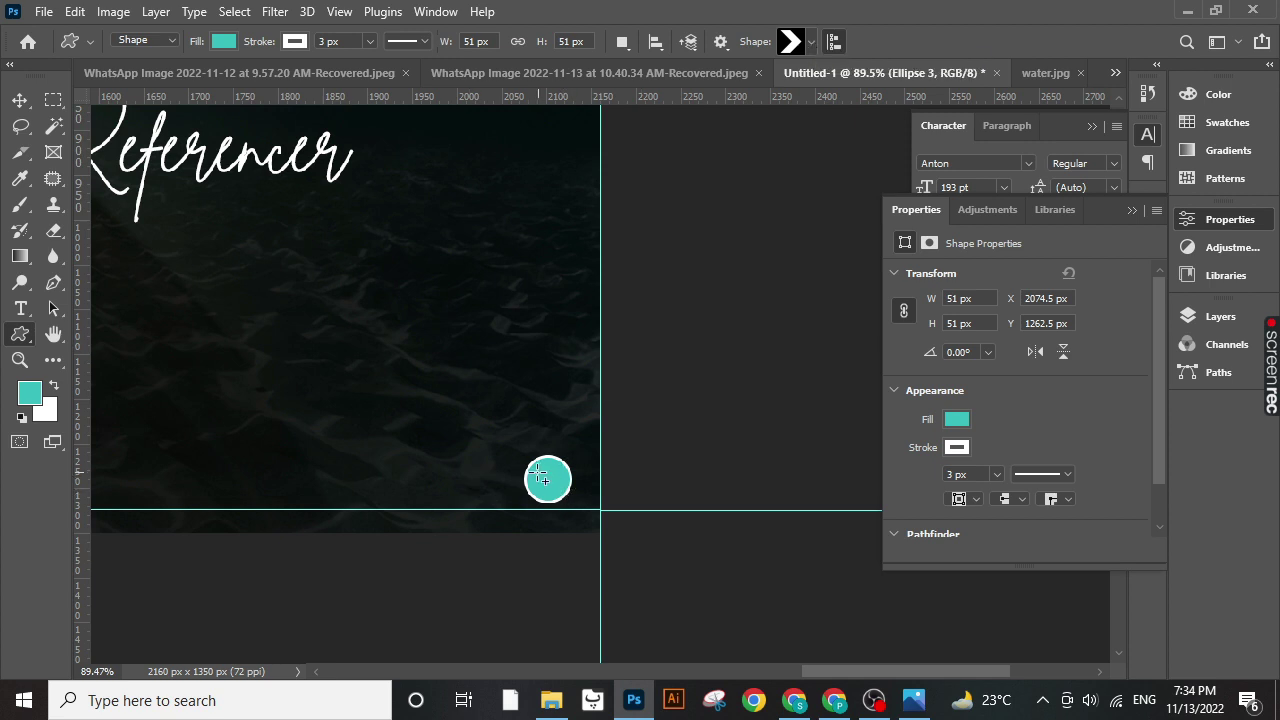
pyautogui.click(1215, 316)
pyautogui.click(1106, 651)
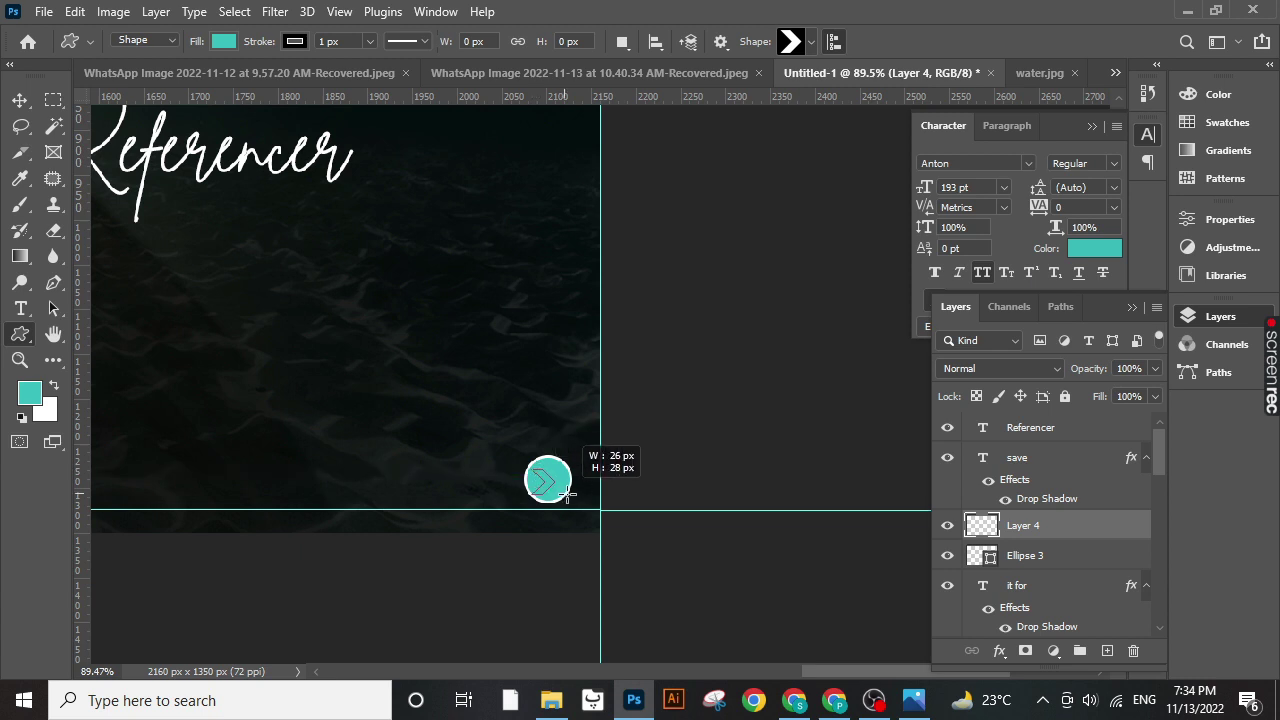
pyautogui.moveTo(531, 470); pyautogui.dragTo(556, 496)
pyautogui.click(957, 419)
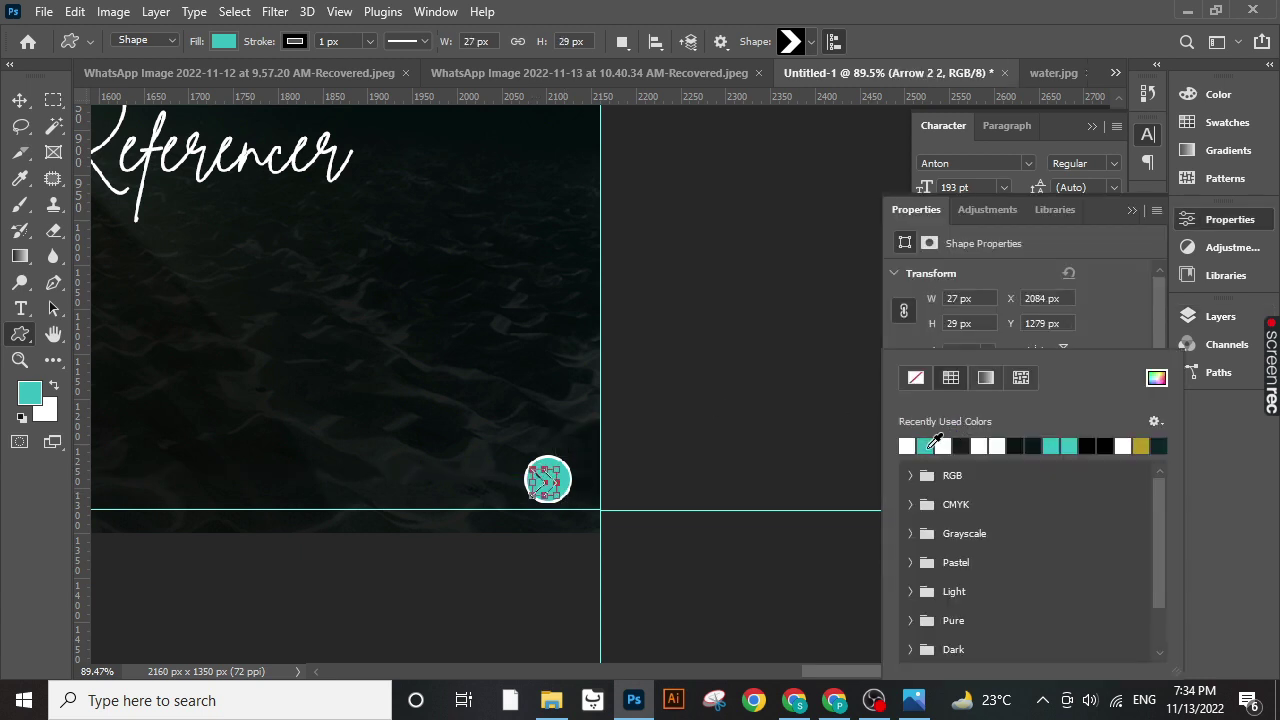
pyautogui.click(908, 443)
pyautogui.press('v')
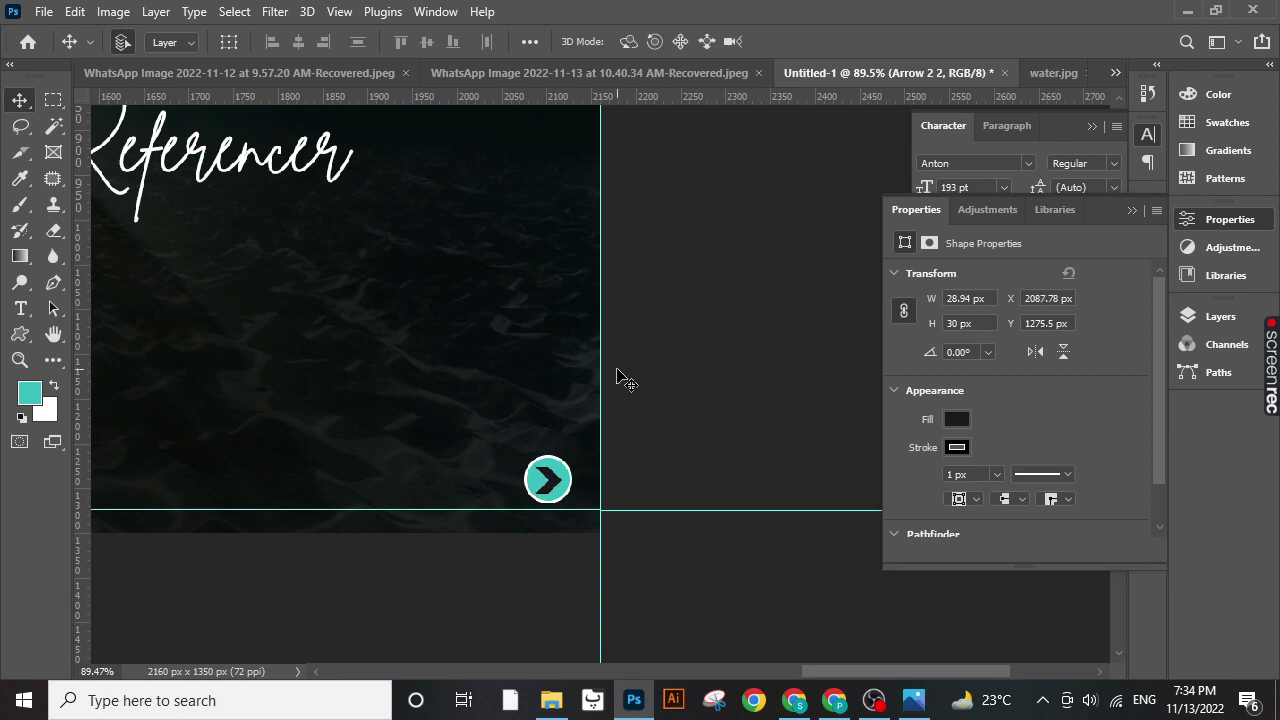
# - Zoom in on the empty area below Referencer and select the Rectangle Tool
pyautogui.scroll(-2, 600, 392)
pyautogui.scroll(-2, 588, 395)
pyautogui.scroll(-2, 590, 396)
pyautogui.scroll(-1, 600, 397)
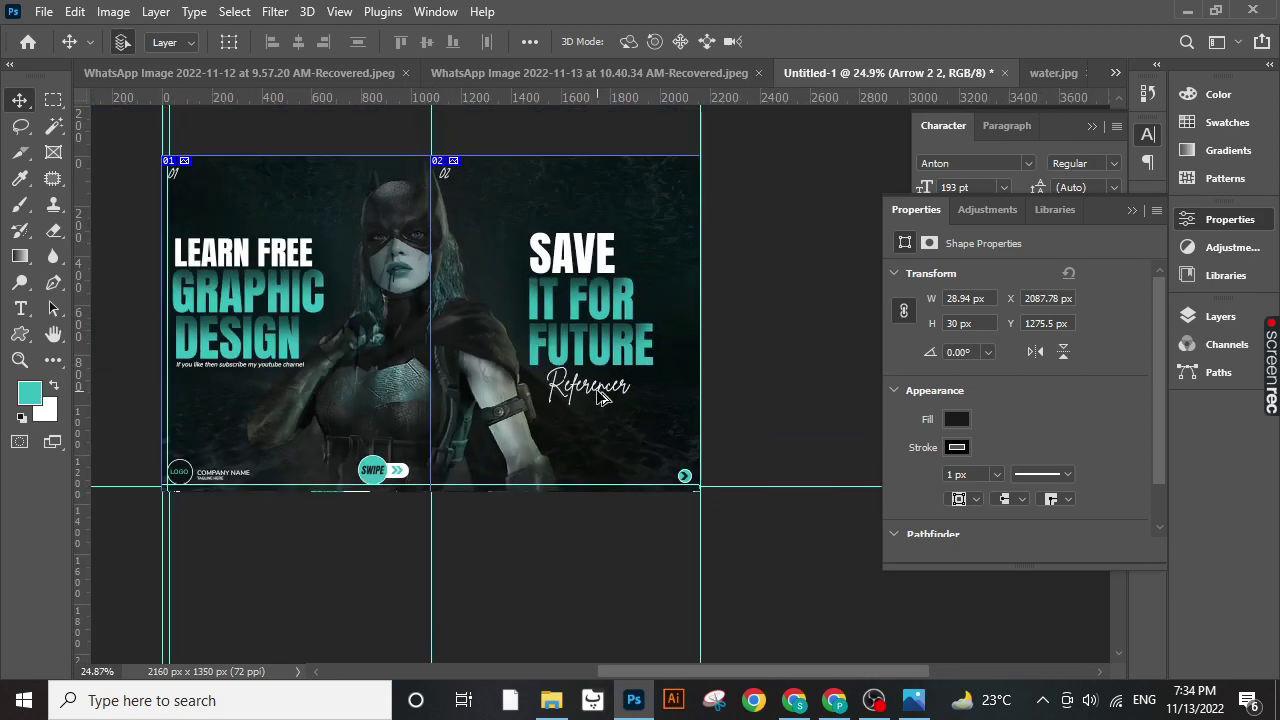
pyautogui.scroll(-1, 610, 400)
pyautogui.scroll(1, 700, 440)
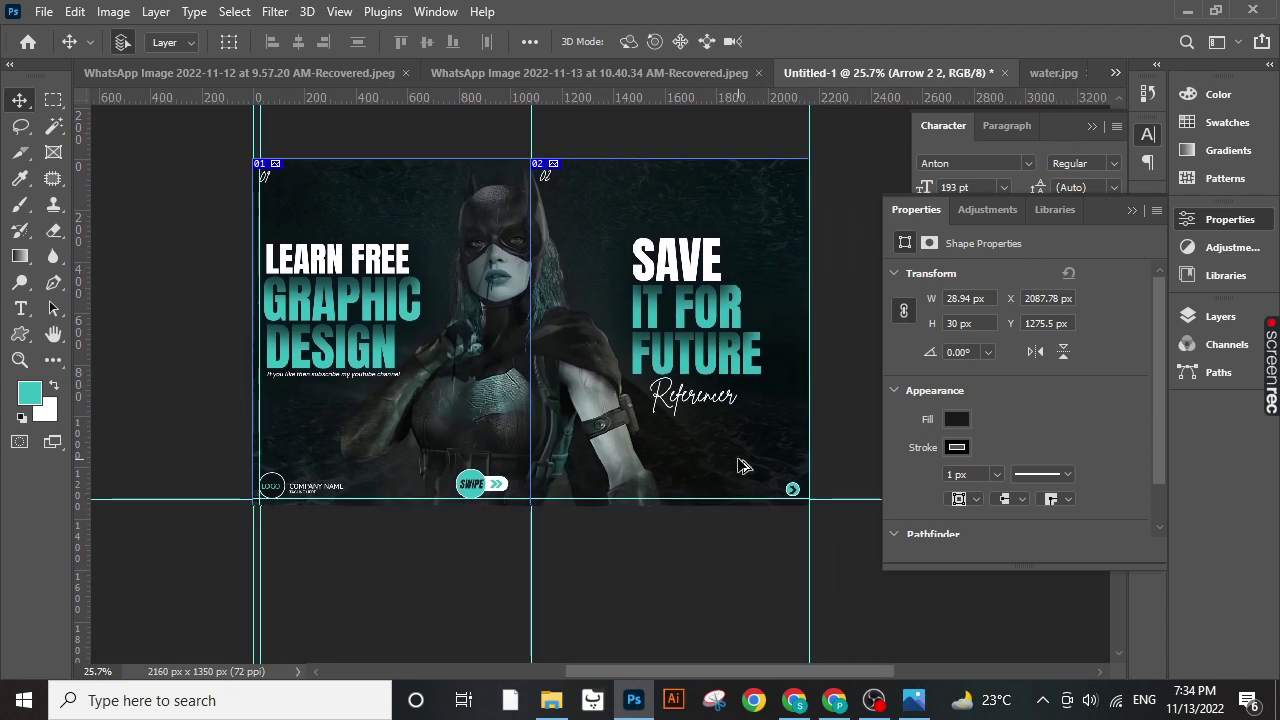
pyautogui.scroll(1, 742, 466)
pyautogui.scroll(1, 634, 403)
pyautogui.scroll(1, 640, 408)
pyautogui.scroll(1, 618, 397)
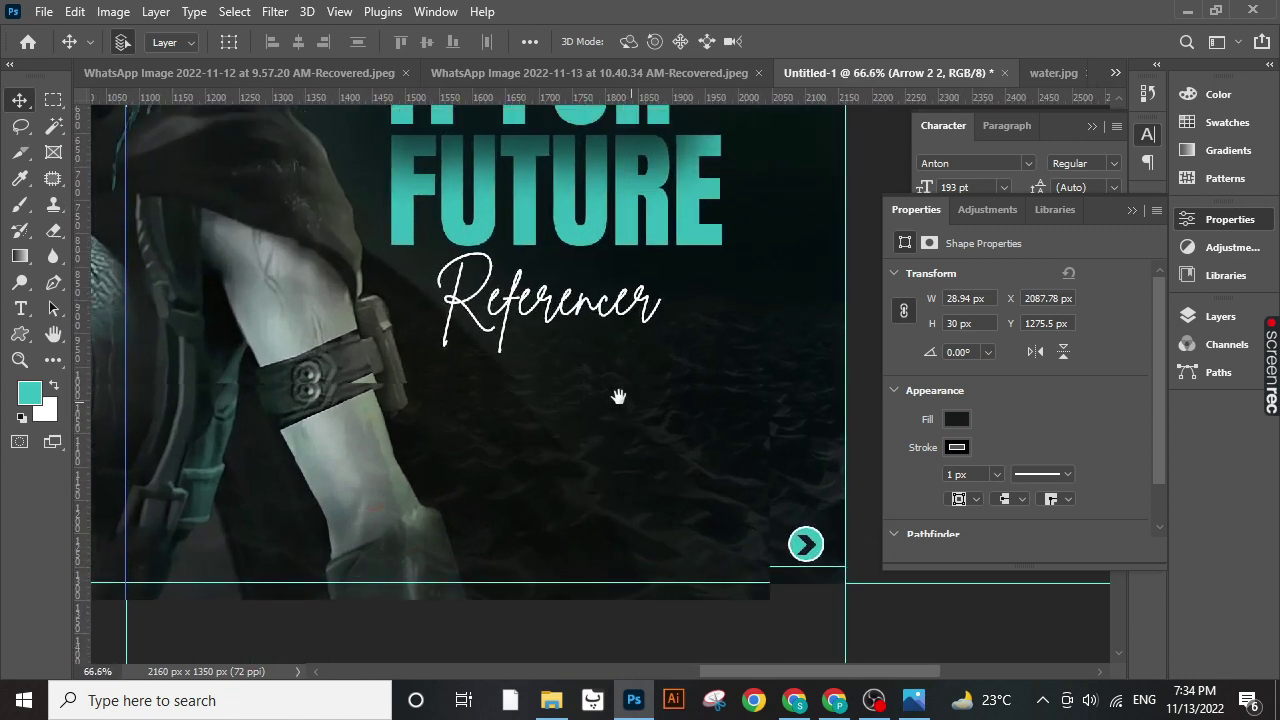
pyautogui.scroll(1, 563, 360)
pyautogui.scroll(1, 457, 457)
pyautogui.scroll(-1, 351, 414)
pyautogui.scroll(-1, 300, 400)
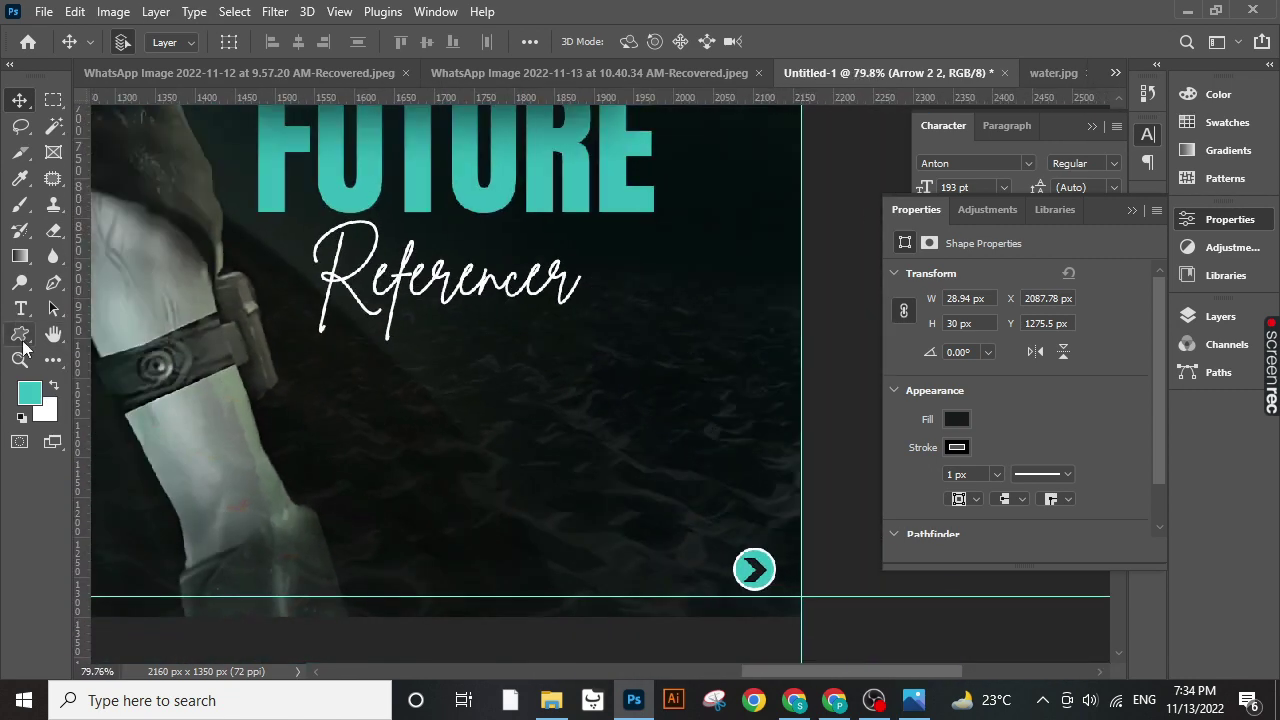
pyautogui.rightClick(24, 345)
pyautogui.click(113, 328)
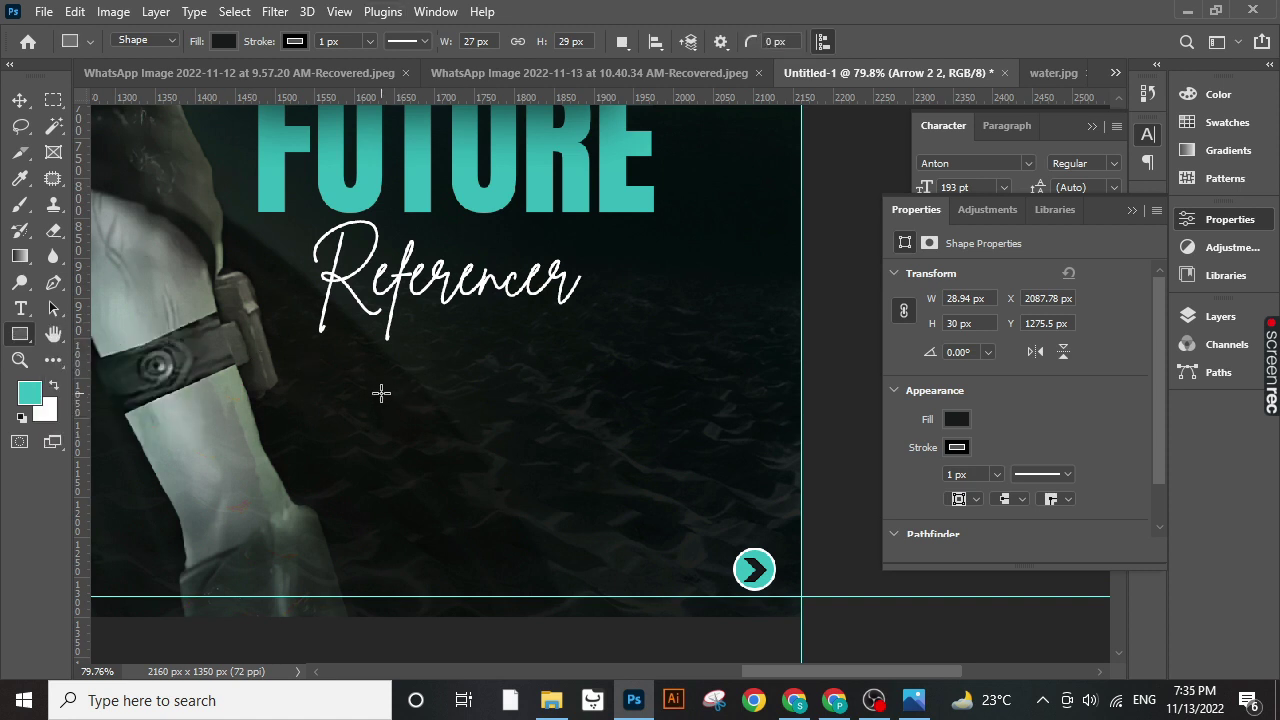
# - Draw a wide teal-filled bar below the Referencer text
pyautogui.moveTo(381, 393); pyautogui.dragTo(571, 434)
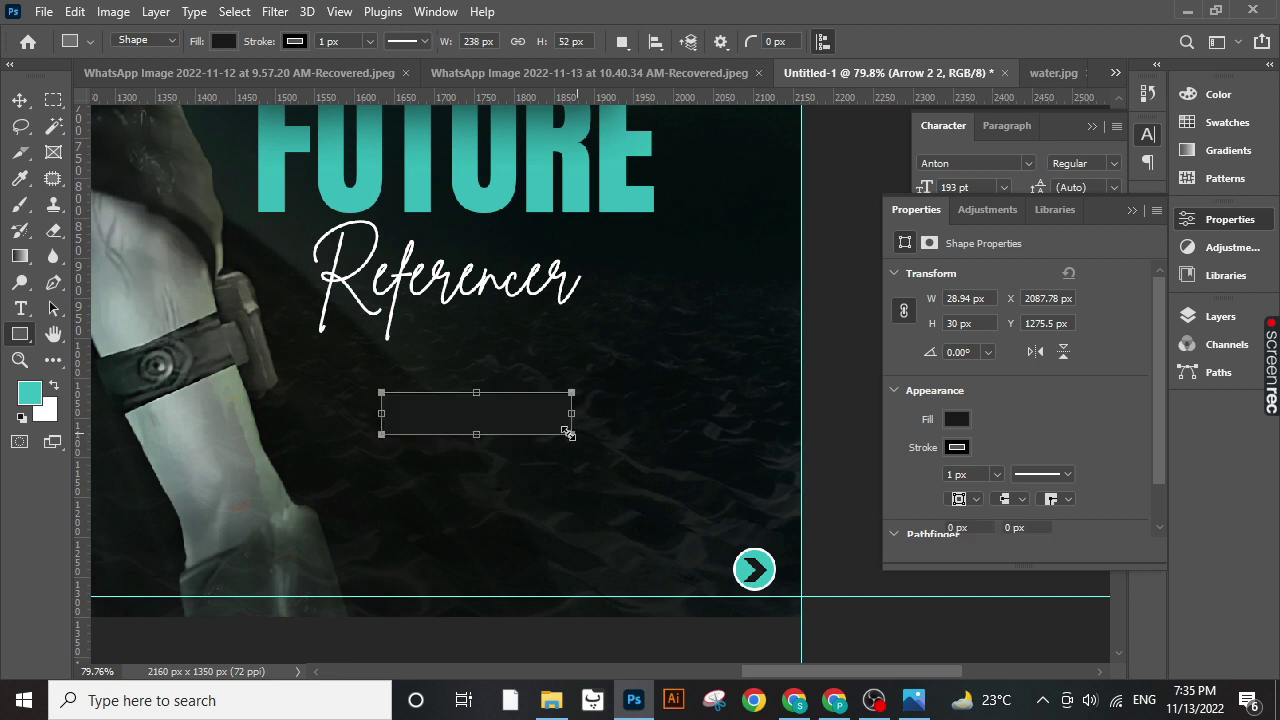
pyautogui.click(956, 421)
pyautogui.click(906, 446)
pyautogui.click(1086, 347)
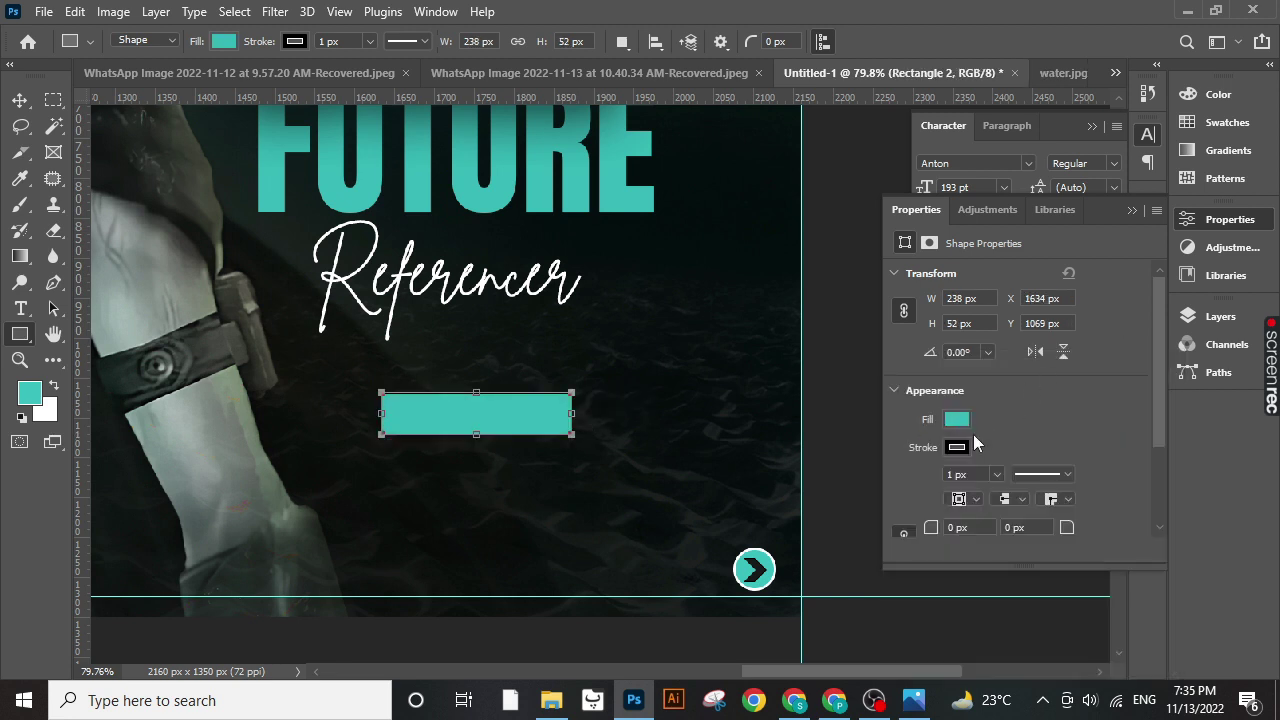
pyautogui.click(958, 443)
pyautogui.click(860, 322)
pyautogui.press('v')
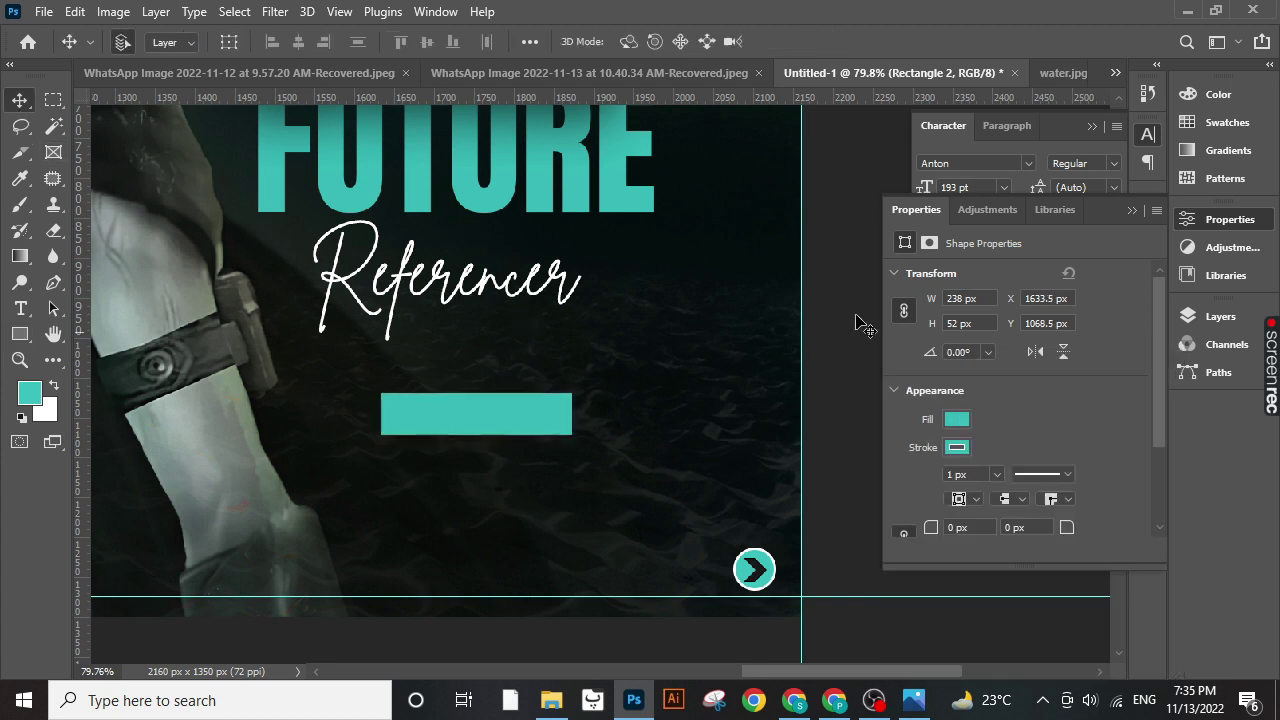
# - Draw a small triangle at the right end of the Rectangle 2 bar
pyautogui.click(20, 334)
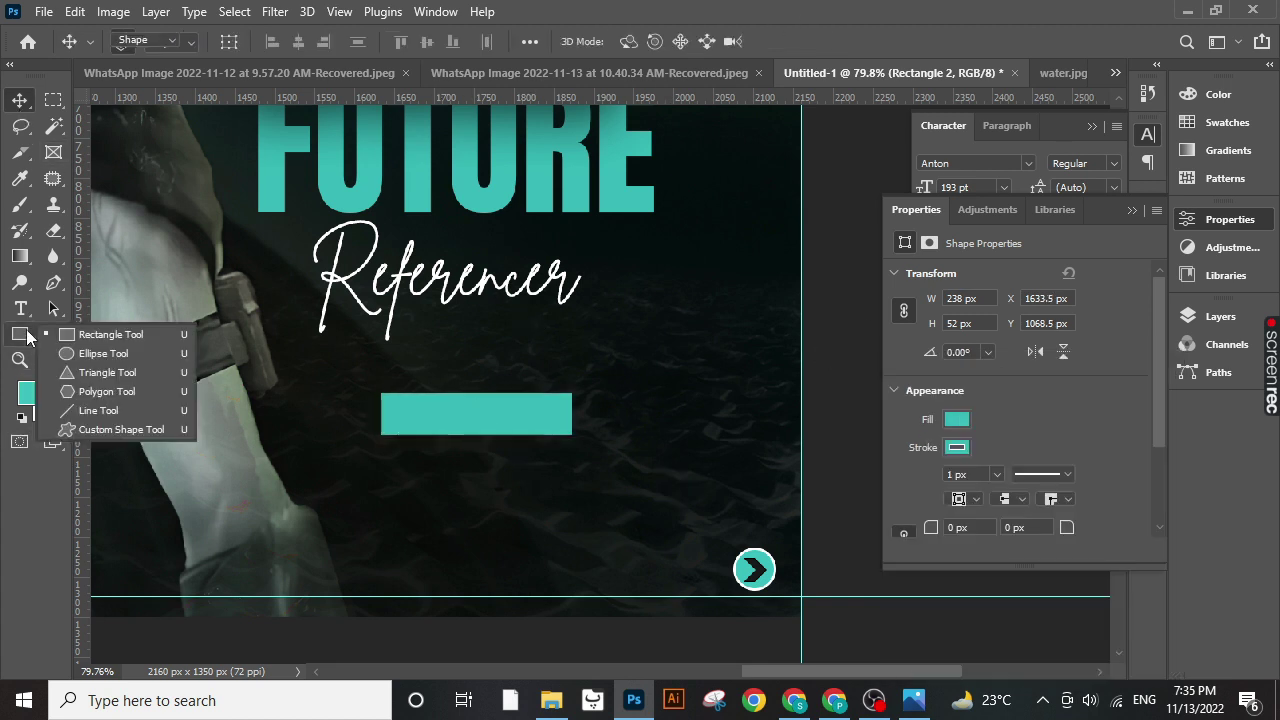
pyautogui.click(92, 376)
pyautogui.click(1220, 316)
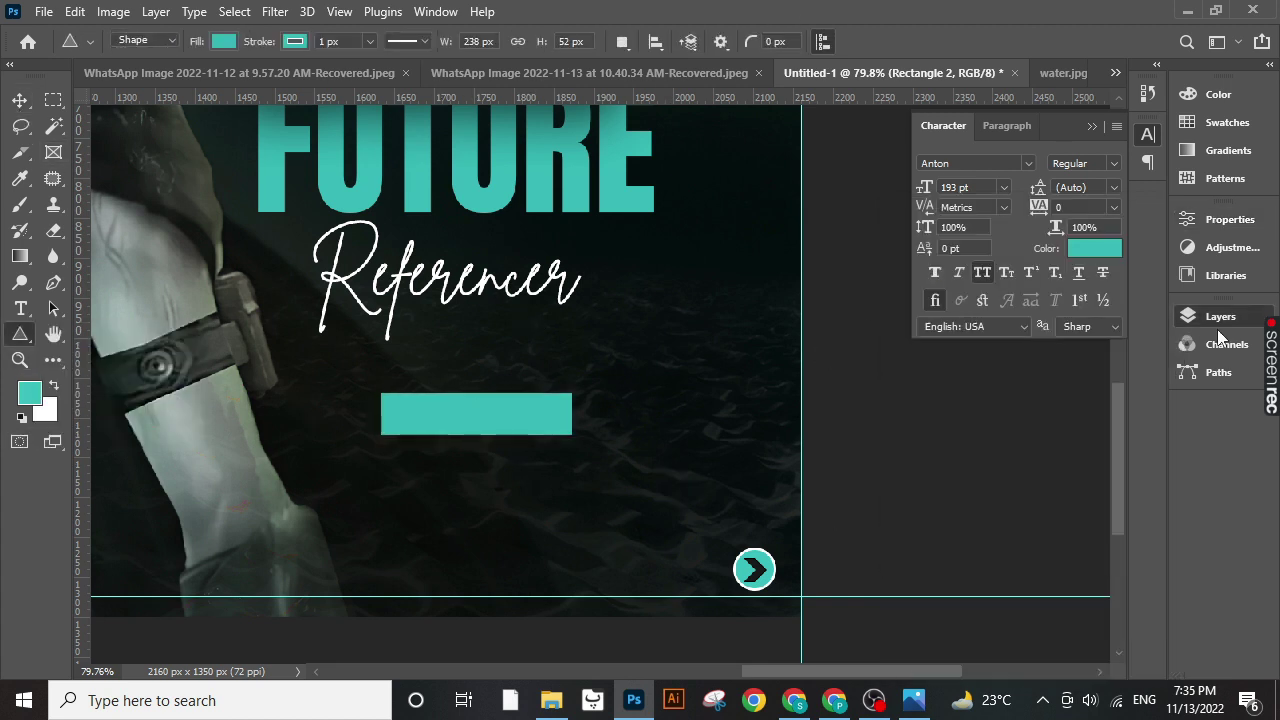
pyautogui.click(19, 101)
pyautogui.click(486, 430)
pyautogui.click(1107, 651)
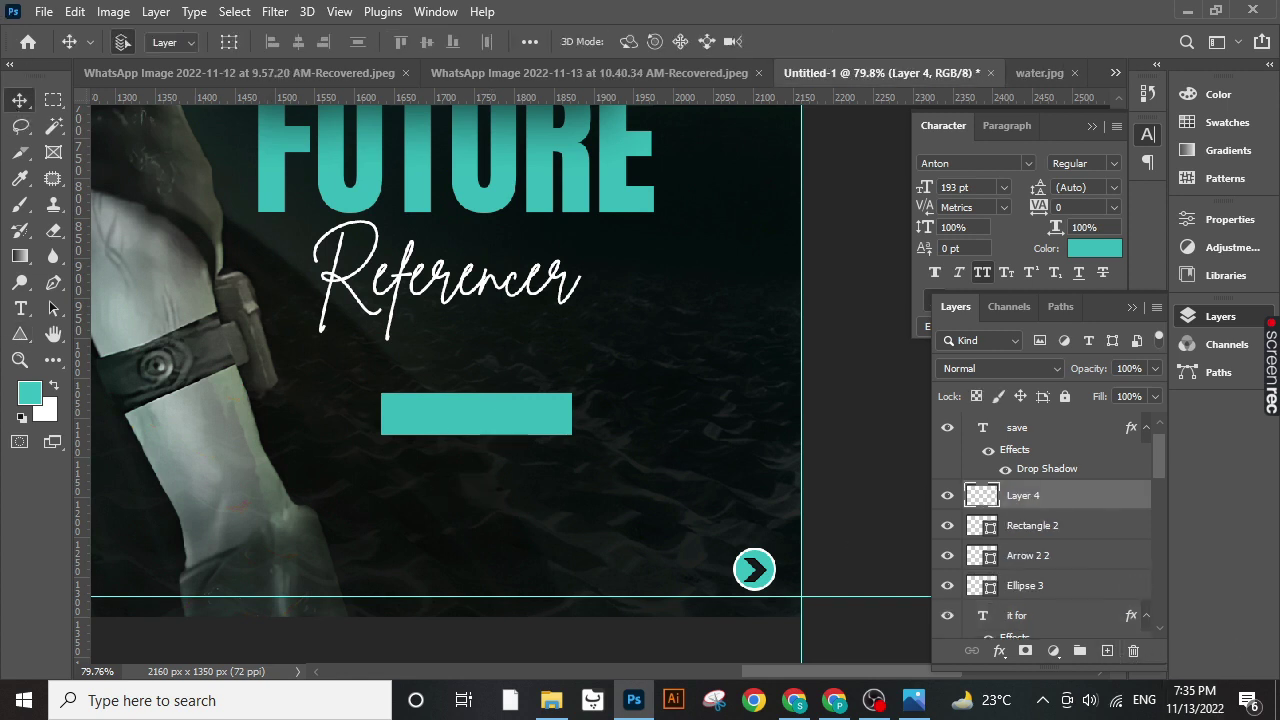
pyautogui.click(20, 334)
pyautogui.moveTo(565, 380)
pyautogui.mouseDown()
pyautogui.moveTo(629, 449)
pyautogui.moveTo(614, 430)
pyautogui.mouseUp()
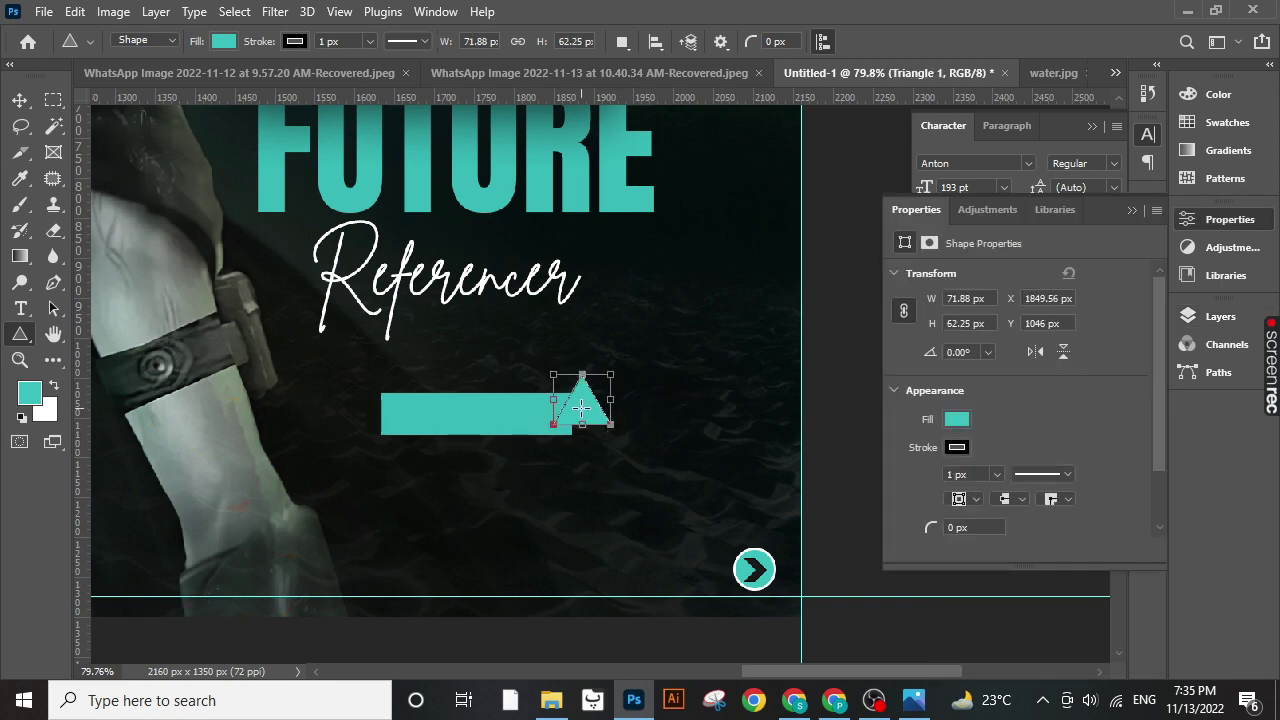
# - Widen the triangle to 99 px and remove its outline stroke
pyautogui.rightClick(581, 407)
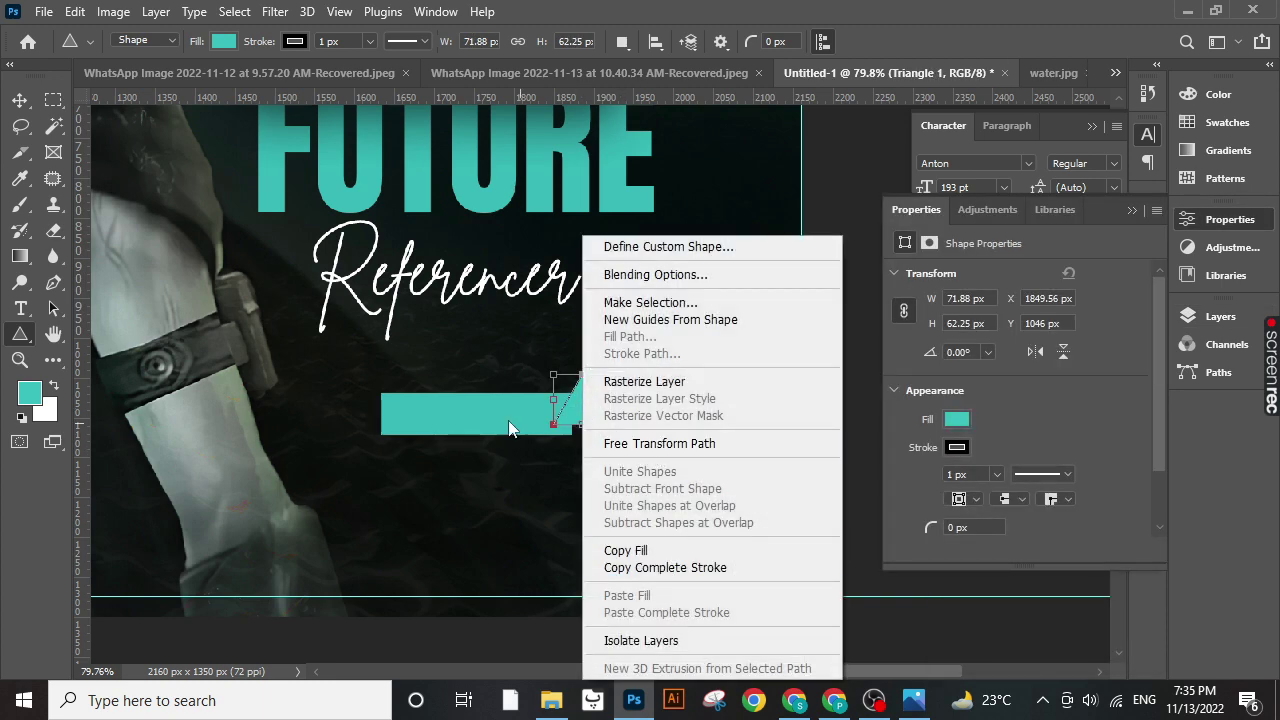
pyautogui.click(565, 404)
pyautogui.moveTo(610, 399); pyautogui.dragTo(632, 399)
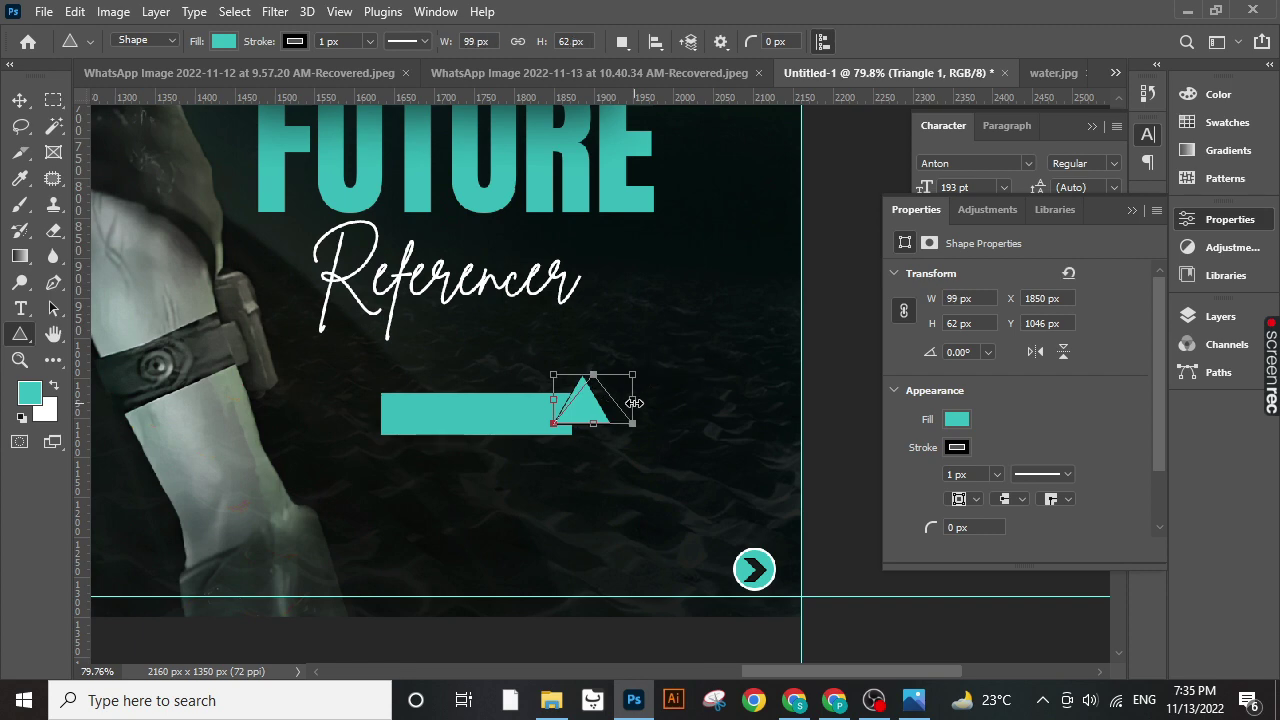
pyautogui.click(964, 447)
pyautogui.click(909, 375)
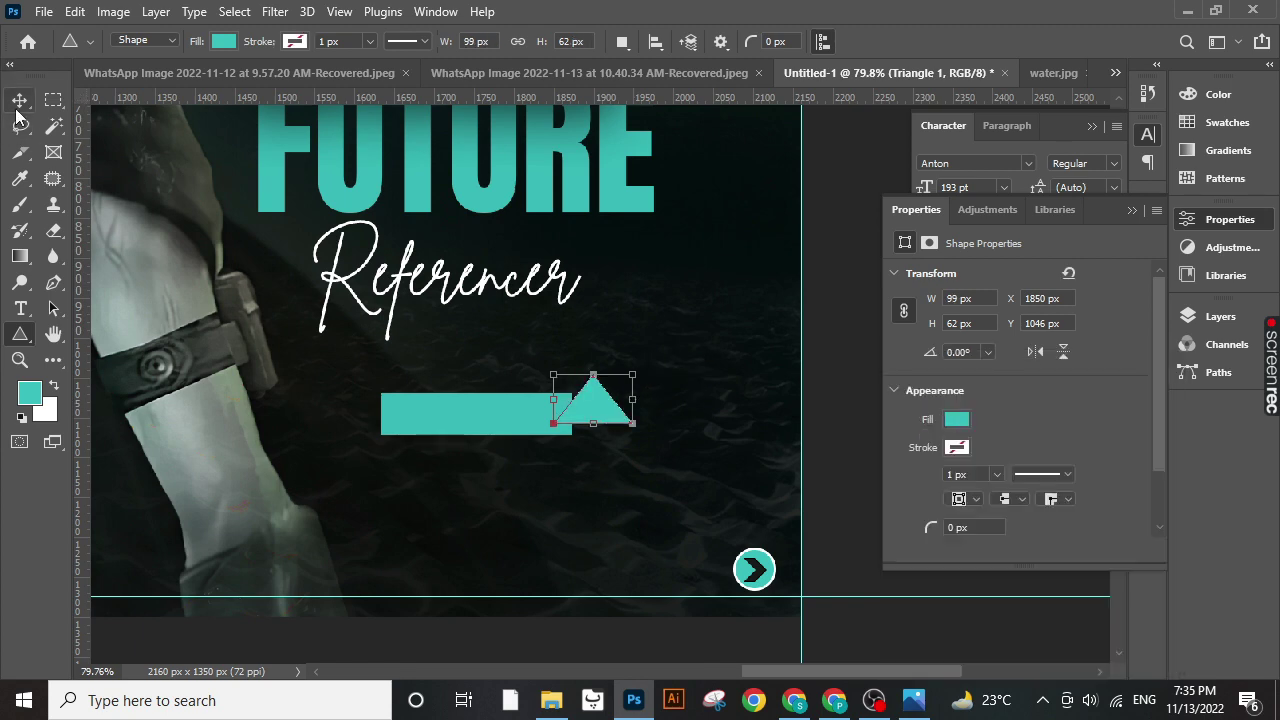
pyautogui.click(19, 100)
# - Rotate the triangle 90° clockwise with Free Transform so it caps the bar as an arrowhead
pyautogui.hotkey('ctrl', 't')
pyautogui.rightClick(603, 405)
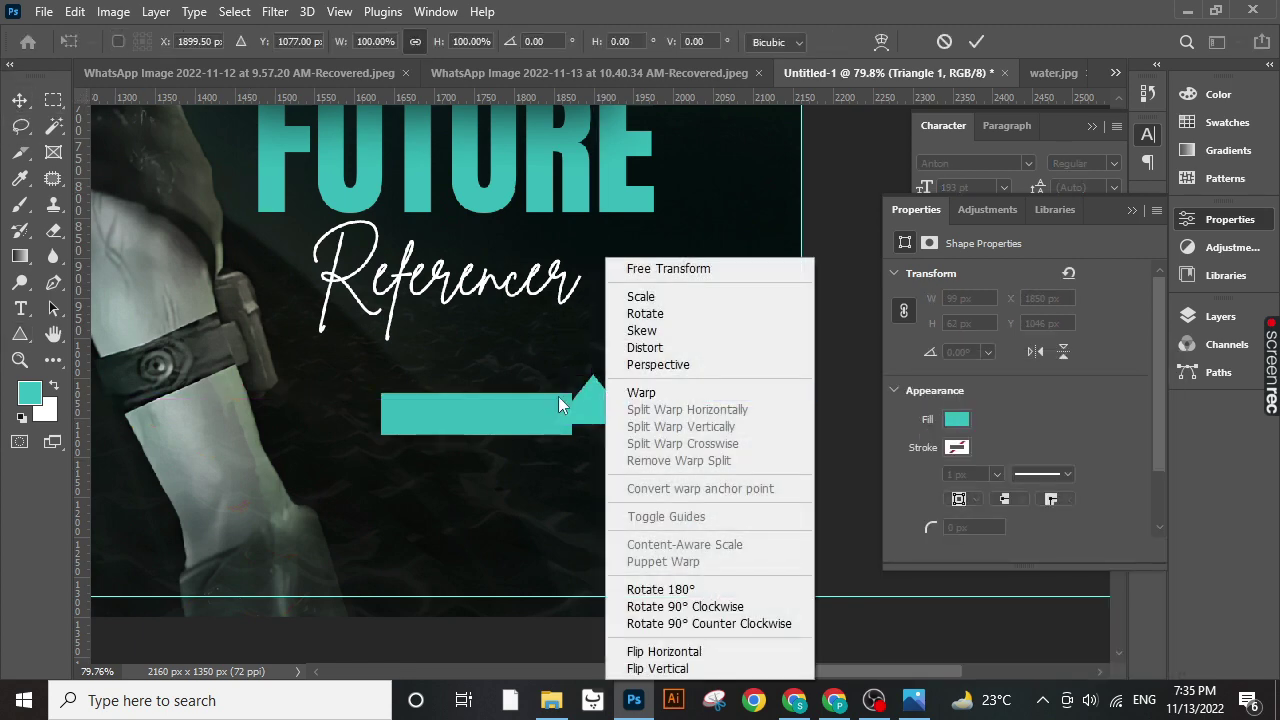
pyautogui.click(590, 407)
pyautogui.rightClick(590, 403)
pyautogui.moveTo(590, 401)
pyautogui.mouseDown()
pyautogui.moveTo(593, 391)
pyautogui.moveTo(593, 418)
pyautogui.mouseUp()
pyautogui.rightClick(595, 385)
pyautogui.click(680, 606)
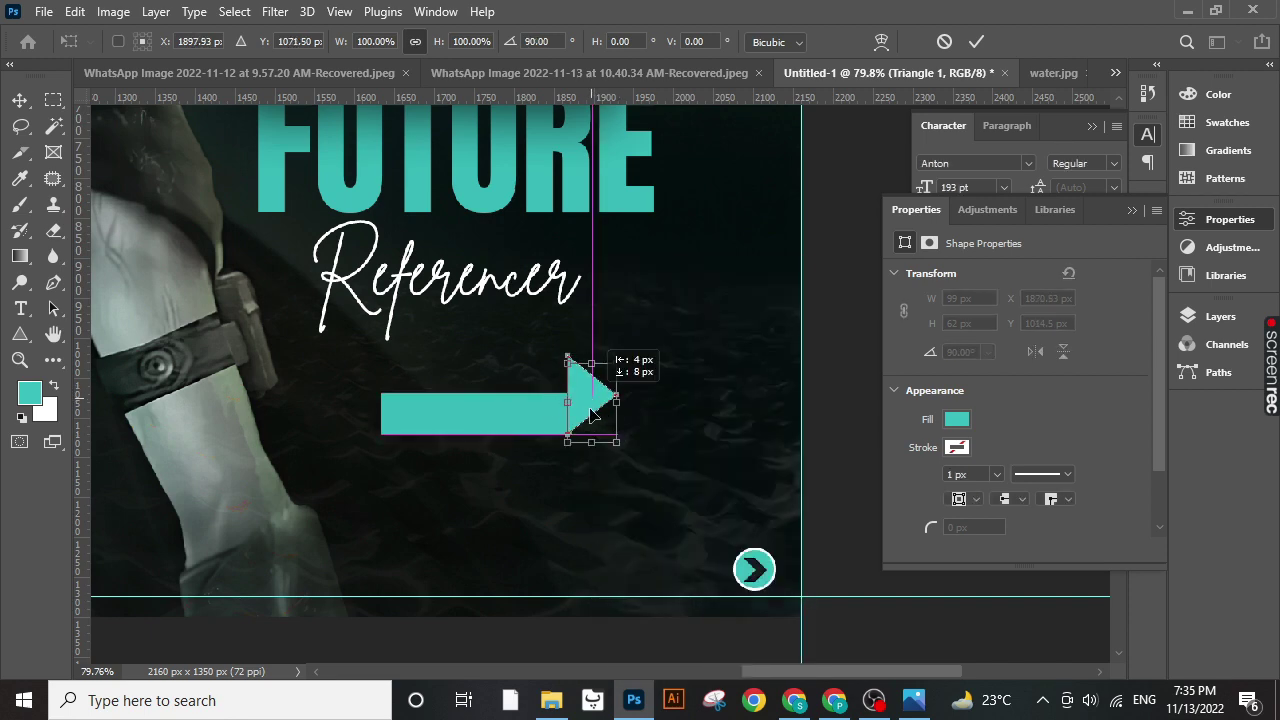
pyautogui.click(976, 41)
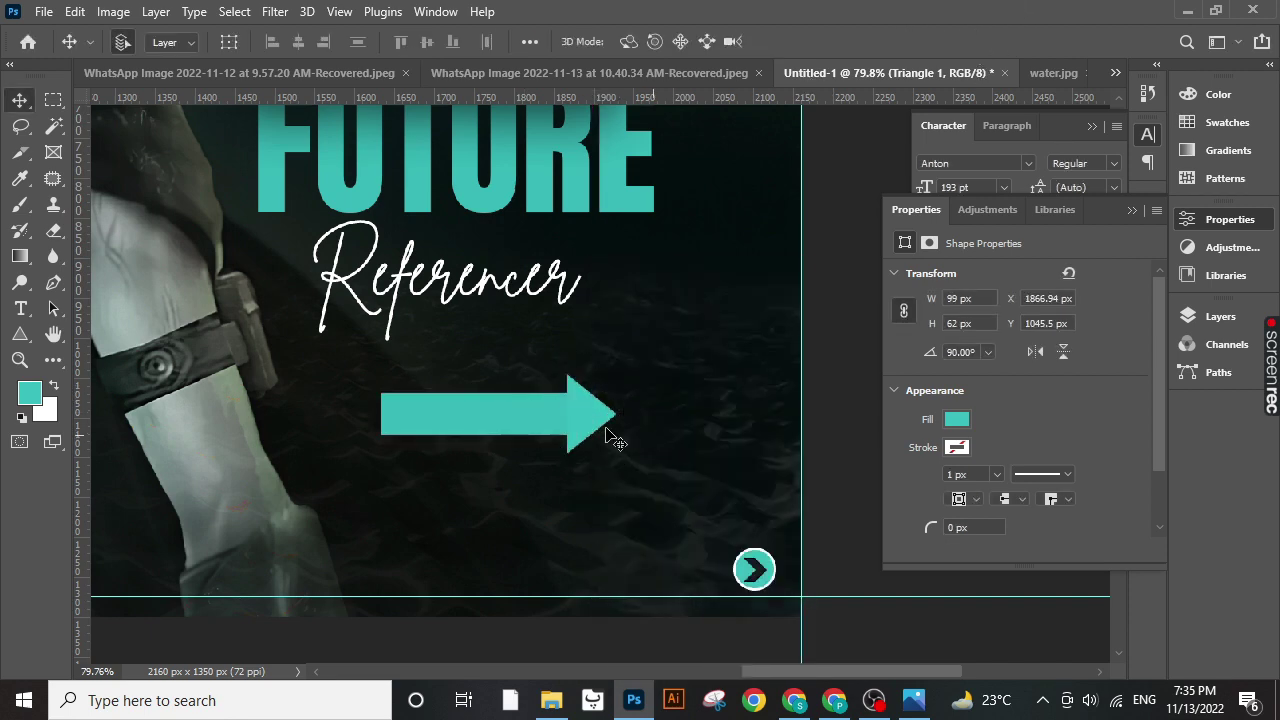
pyautogui.hotkey('ctrl', 'e')
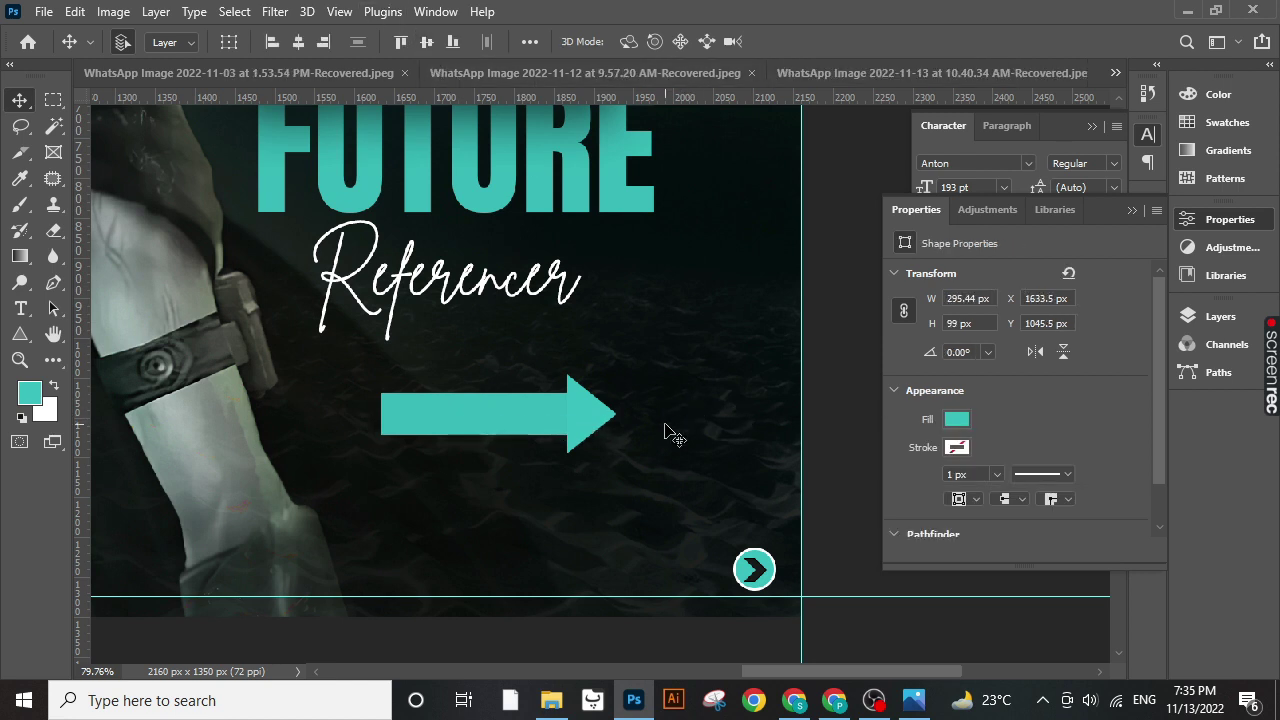
# - Add a layer mask to Rectangle 2 and paint out the bar's left end with a soft black brush
pyautogui.click(1190, 318)
pyautogui.click(1035, 525)
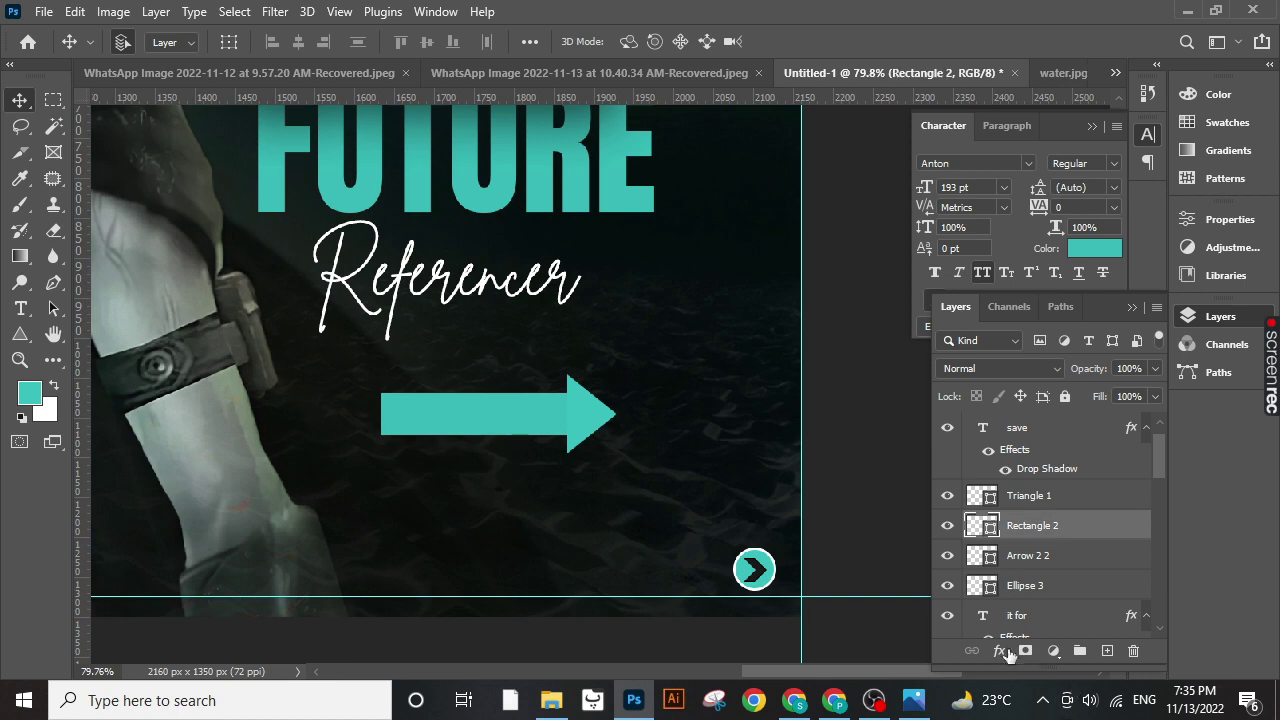
pyautogui.click(1025, 651)
pyautogui.click(20, 206)
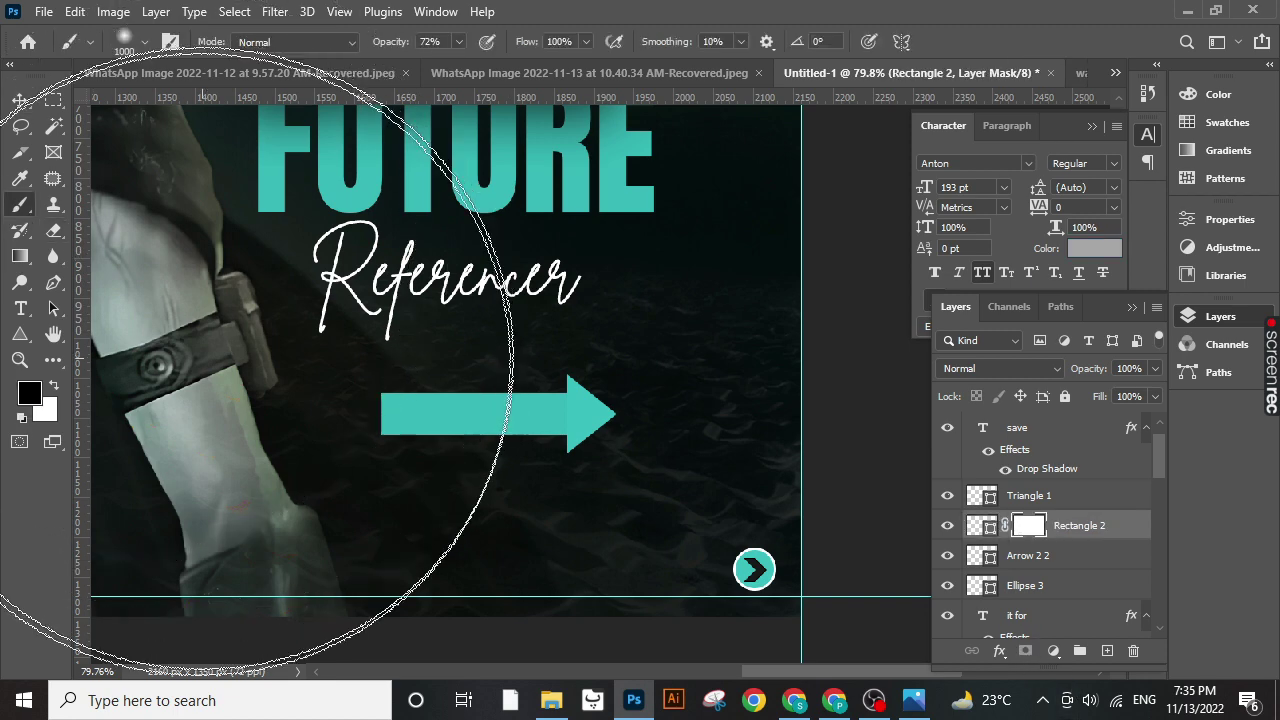
pyautogui.press('[')
pyautogui.press('[')
pyautogui.press('[')
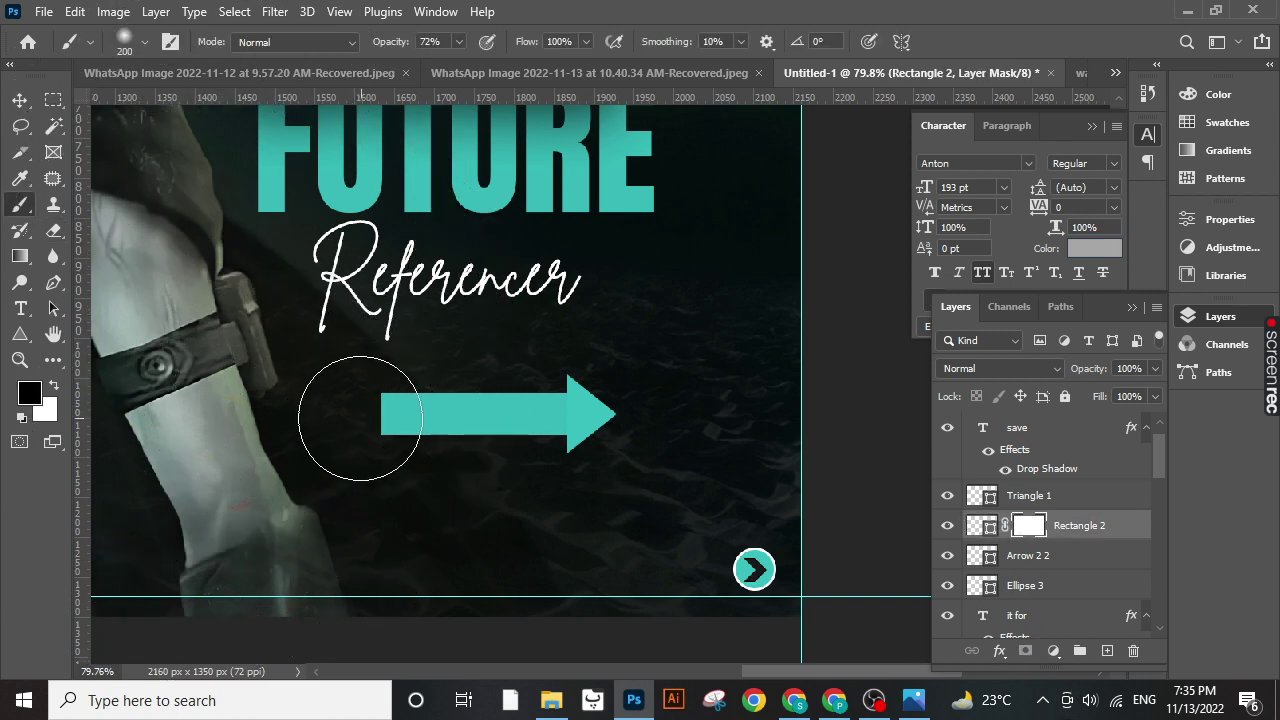
pyautogui.click(400, 415)
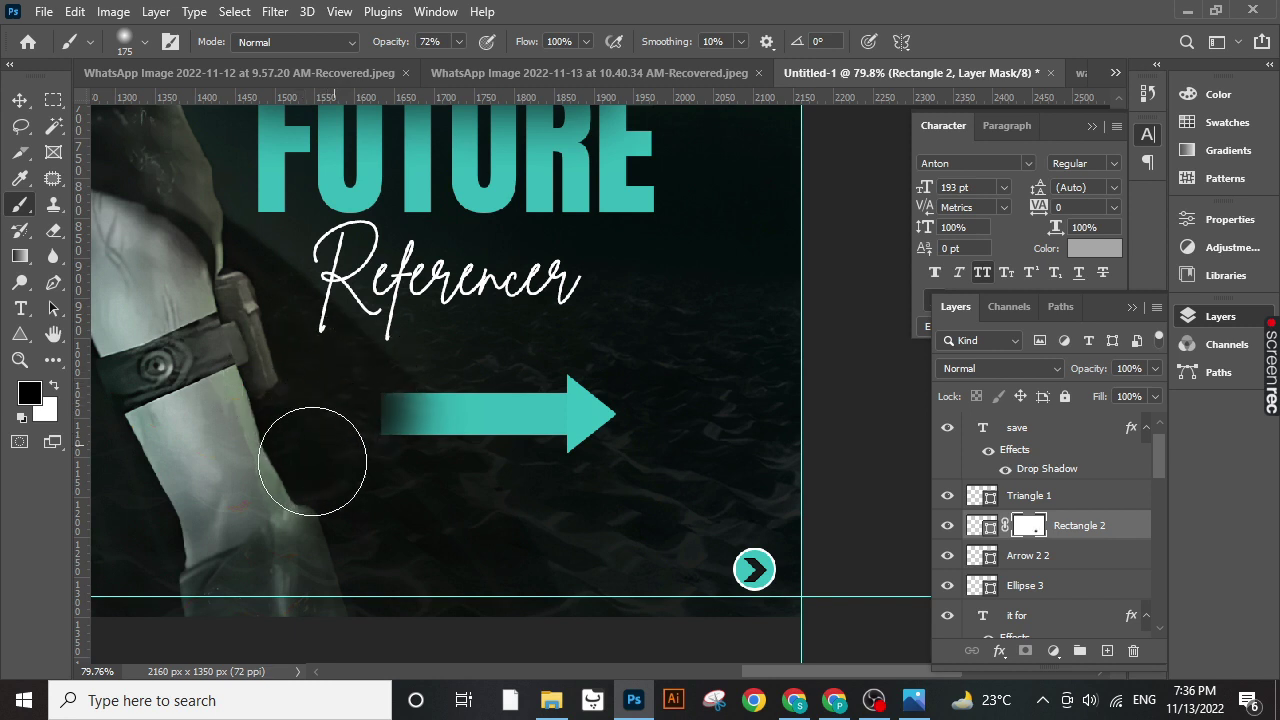
pyautogui.click(350, 418)
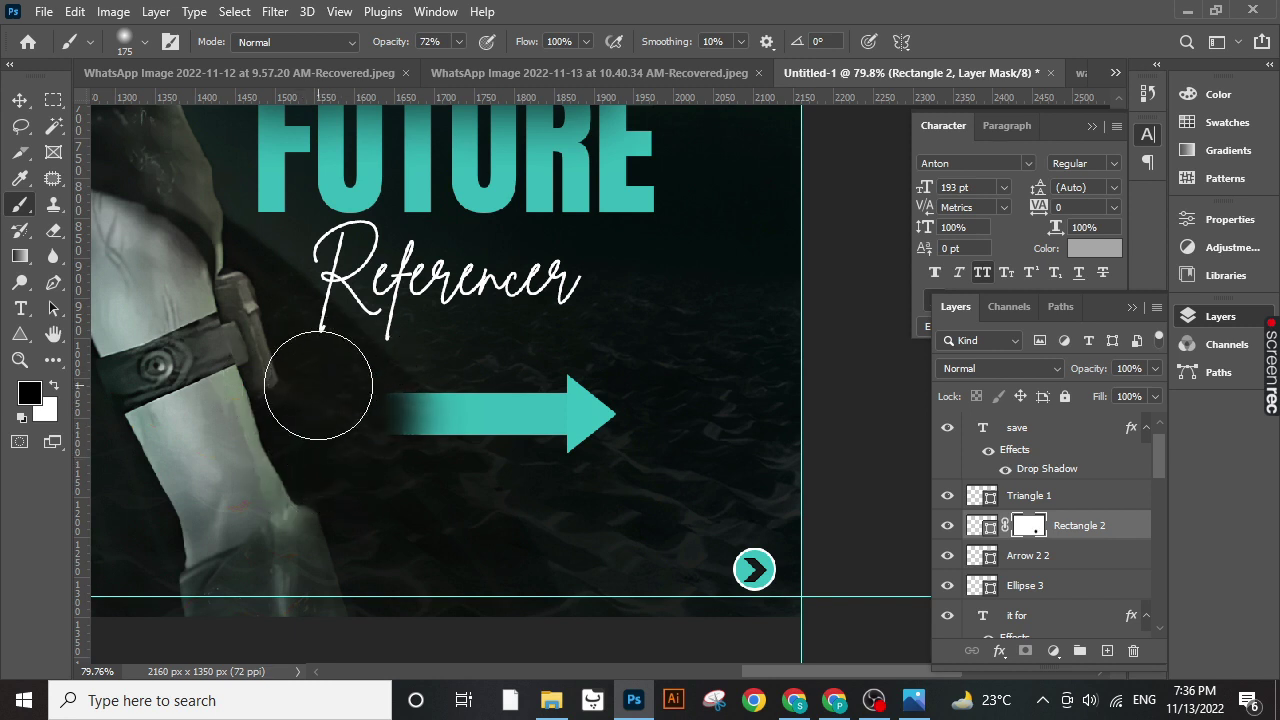
# - Lower the brush opacity to 43%, then zoom out to review both slides
pyautogui.moveTo(446, 63); pyautogui.dragTo(417, 63)
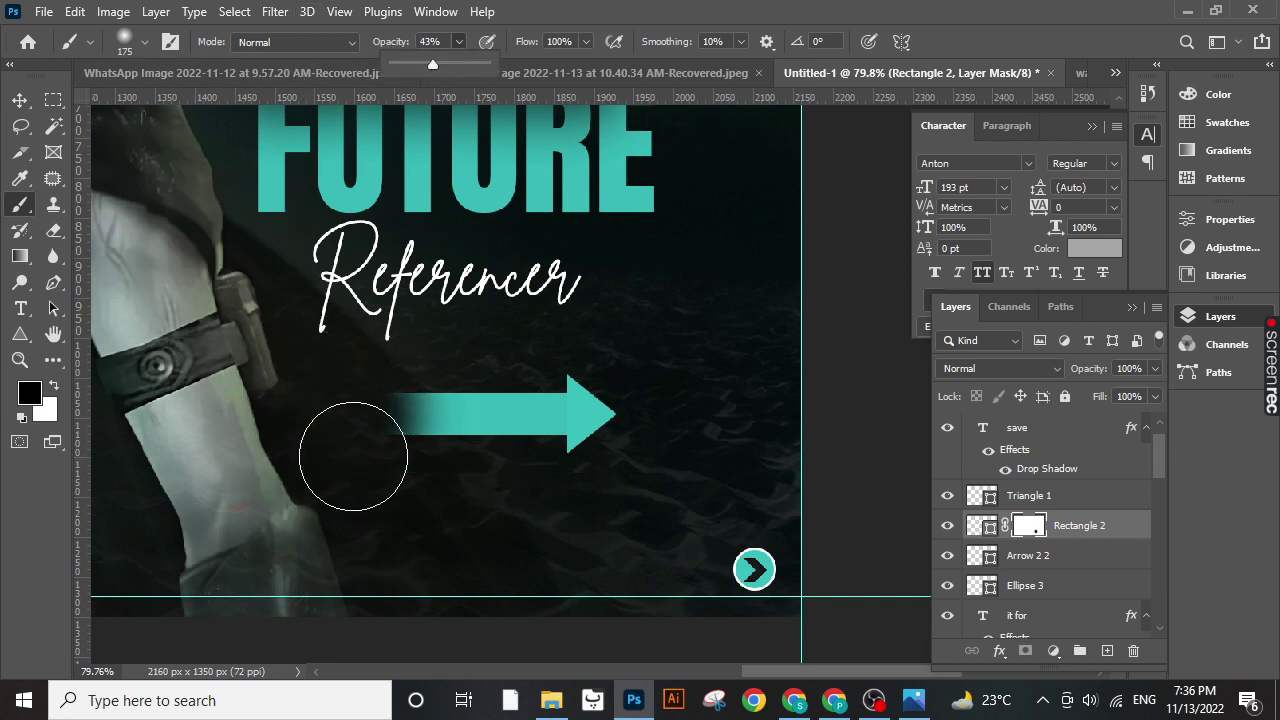
pyautogui.press(']')
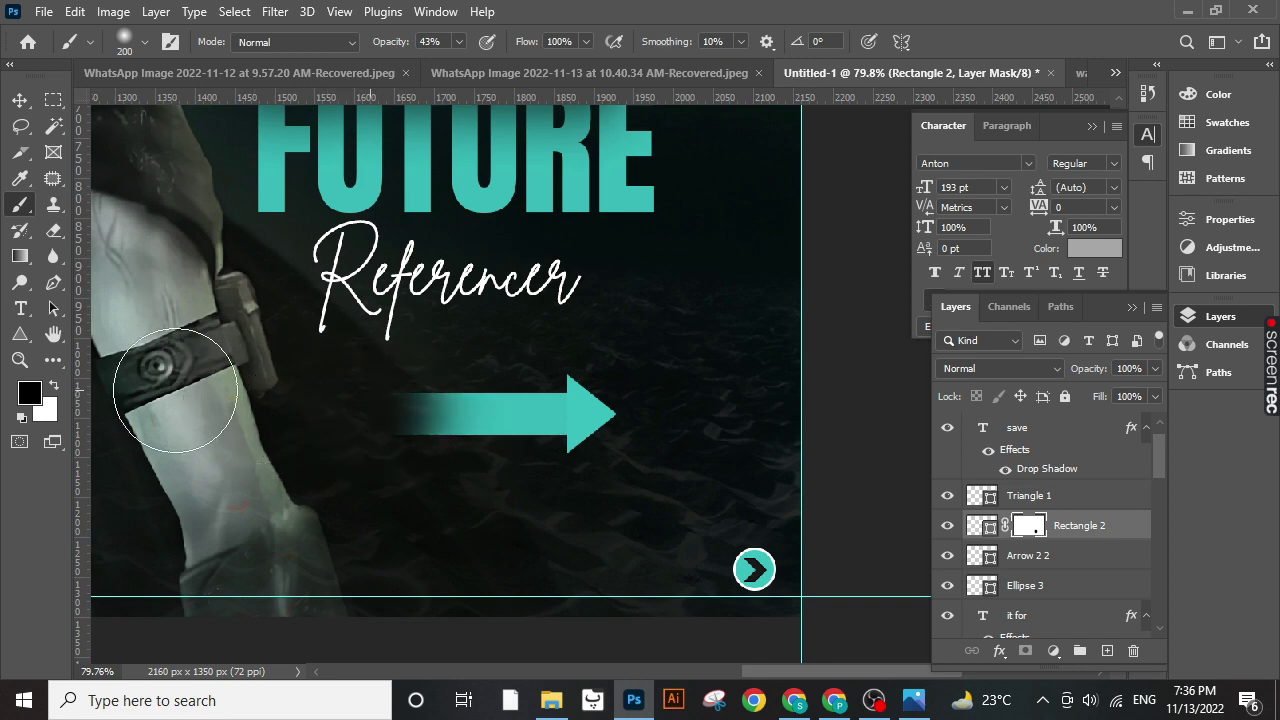
pyautogui.press('v')
pyautogui.scroll(-2, 555, 433)
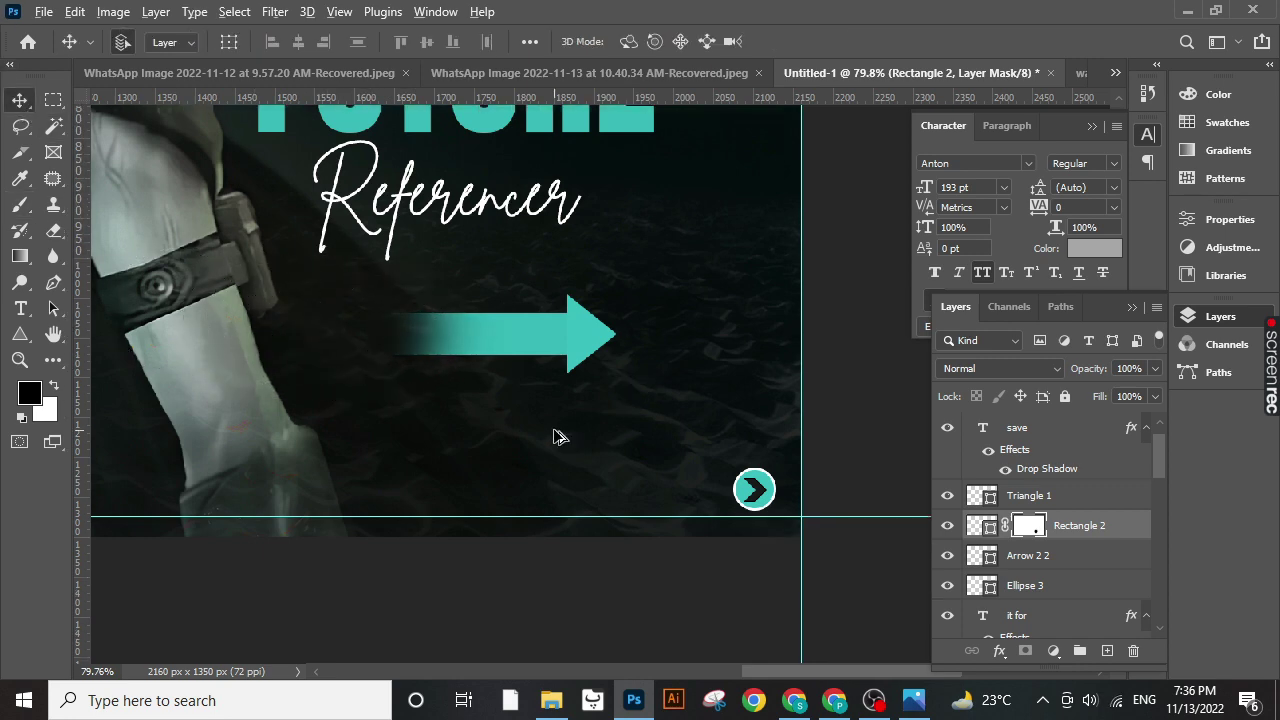
pyautogui.scroll(-2, 557, 437)
pyautogui.scroll(-2, 585, 430)
pyautogui.scroll(-2, 690, 530)
pyautogui.scroll(-1, 700, 540)
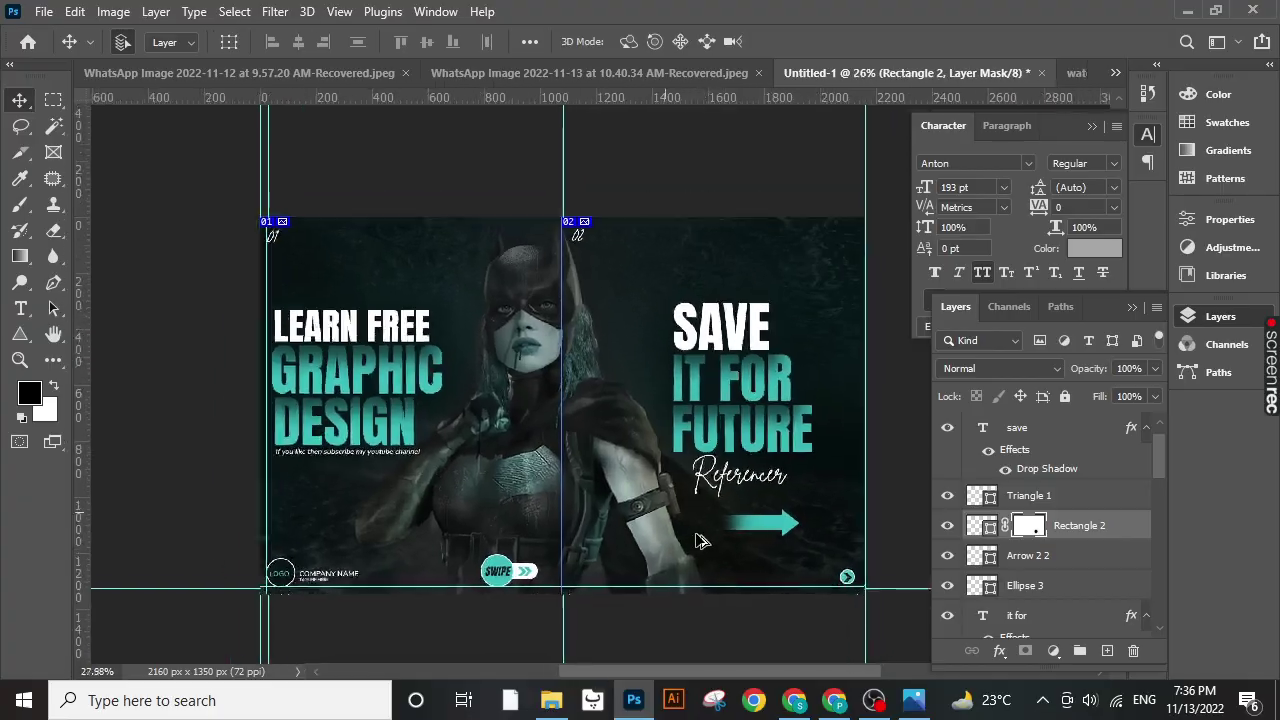